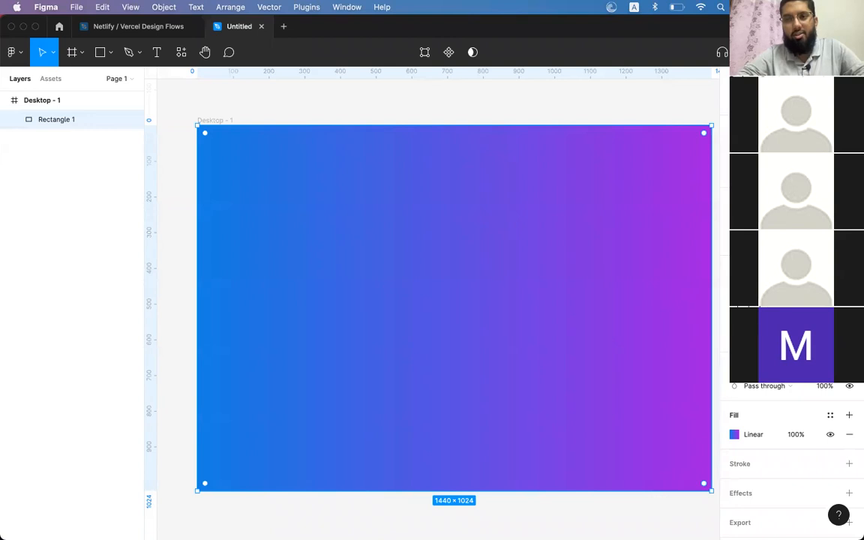
Select the whole Desktop - 1 frame and dismiss the share upgrade request without sending
click(728, 42)
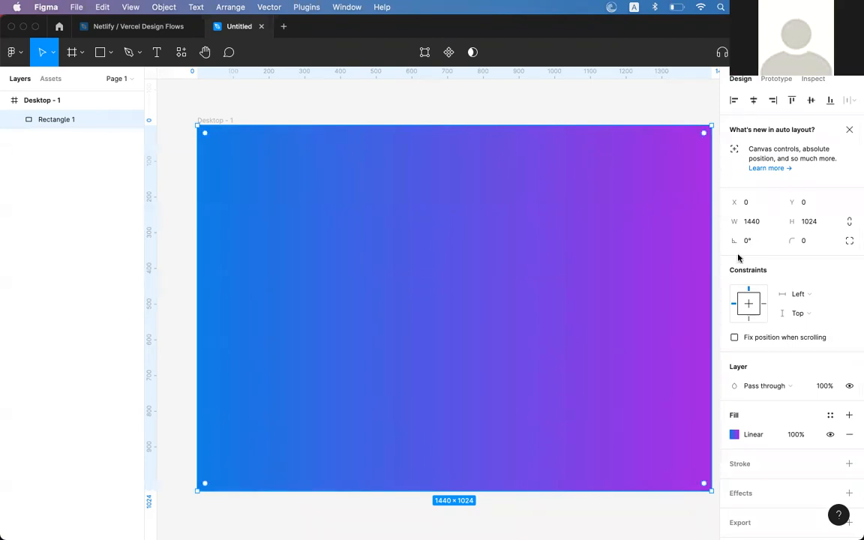
drag(533, 118, 549, 200)
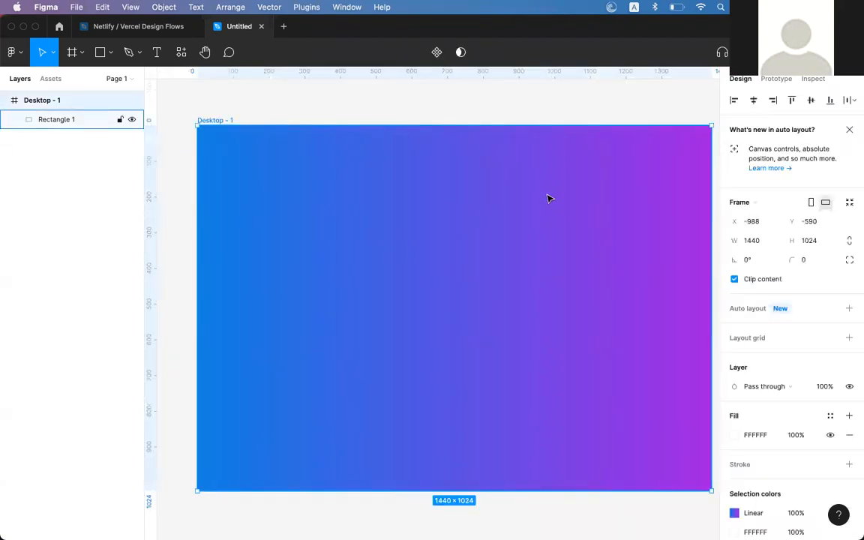
click(806, 51)
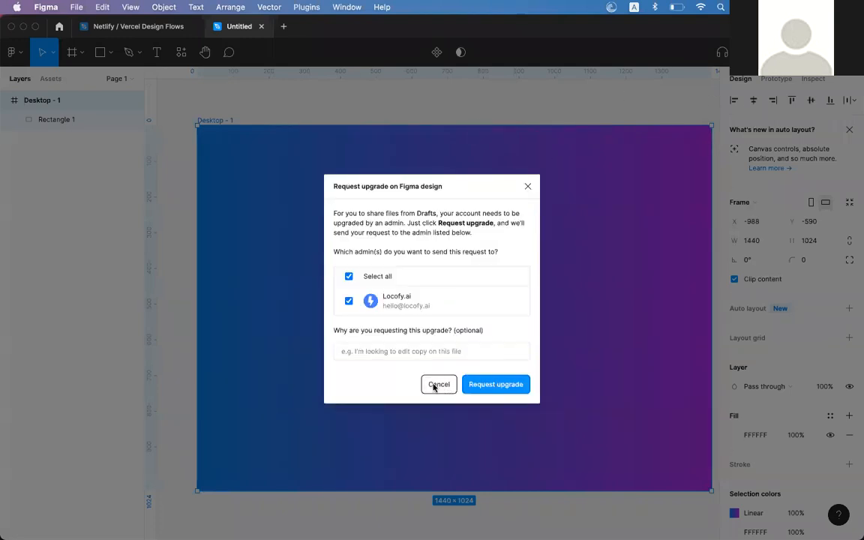
click(434, 385)
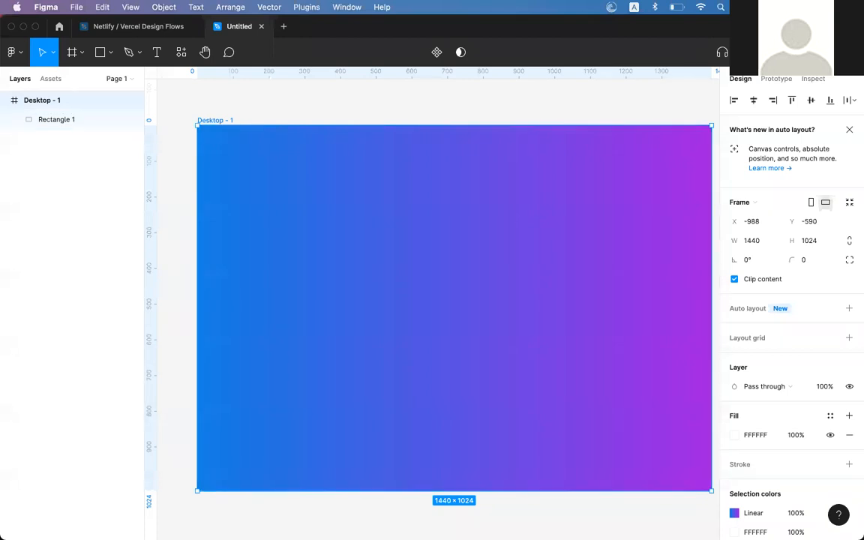
Switch Figma to the second signed-in account and reopen the Untitled gradient file
click(59, 27)
click(846, 52)
mouse_move(757, 219)
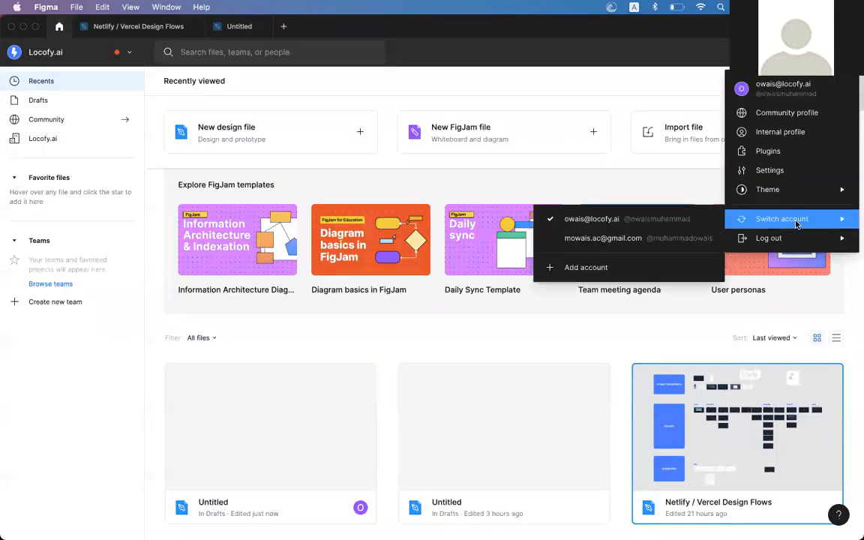
click(649, 246)
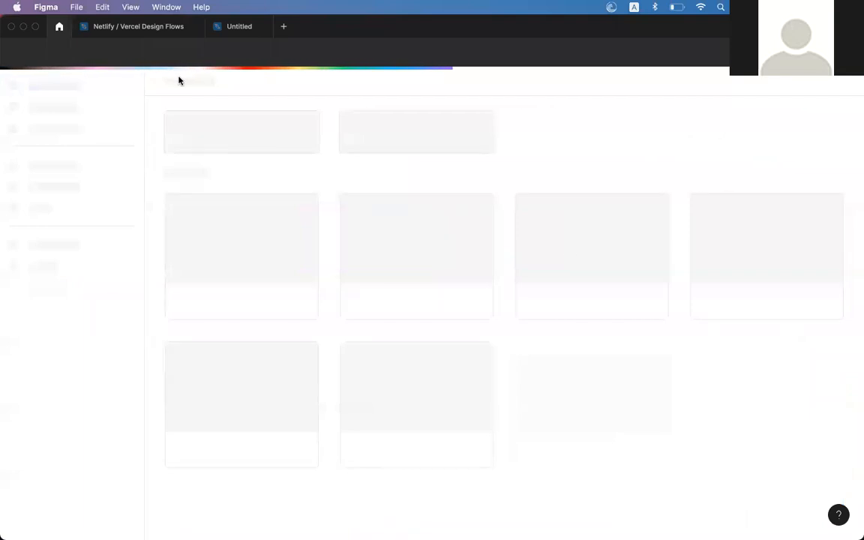
click(242, 28)
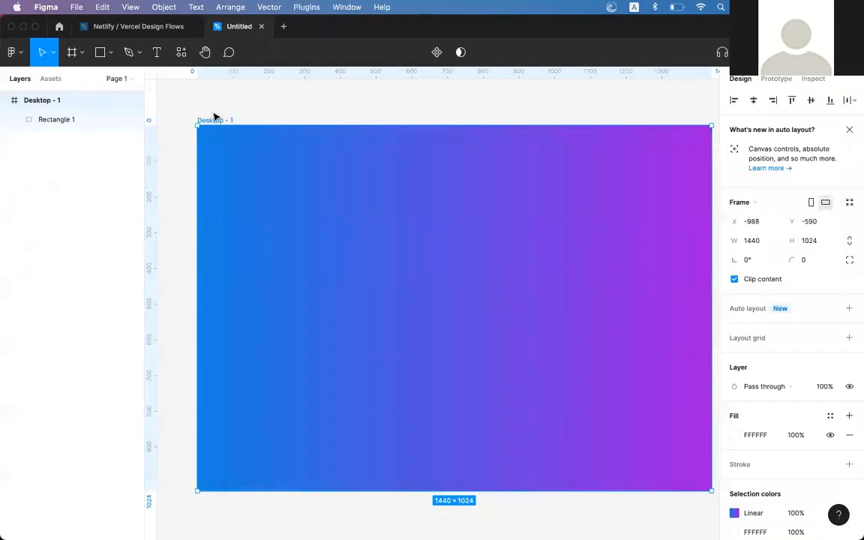
click(284, 26)
Create a new blank design file and paste the copied Desktop - 1 frame into it
drag(359, 295, 331, 256)
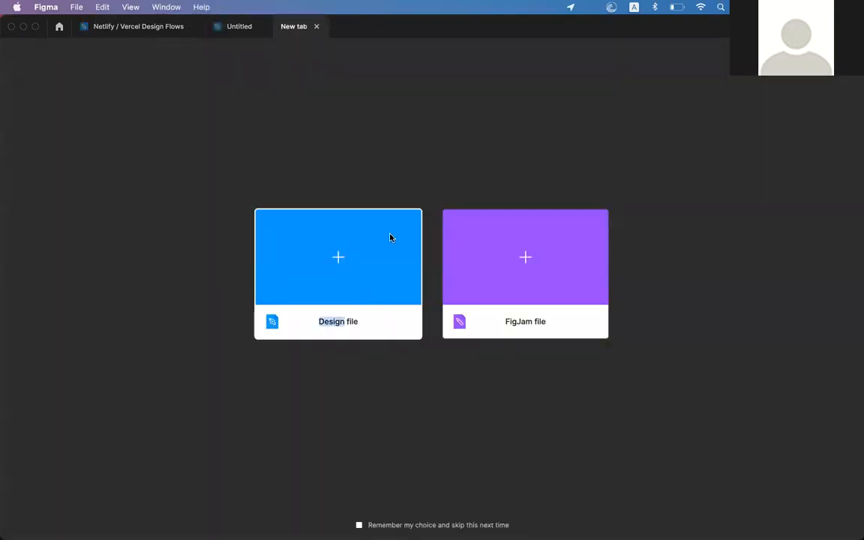
click(362, 253)
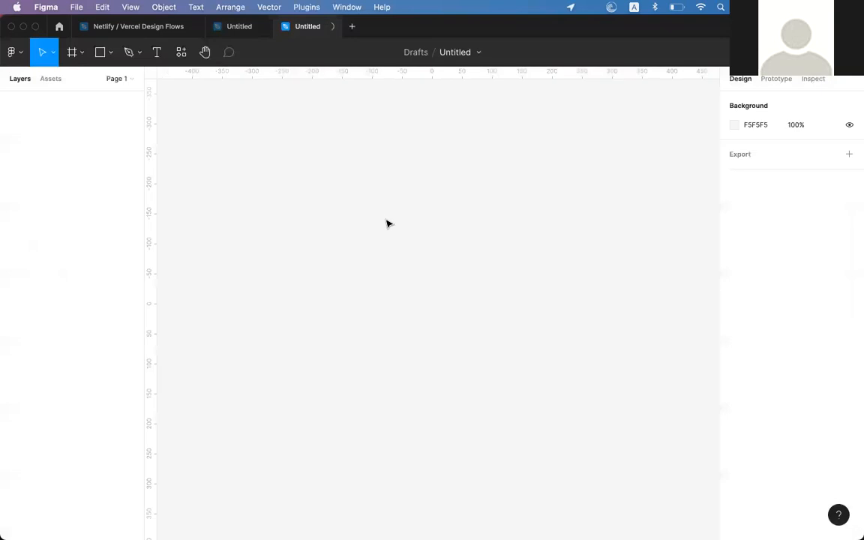
key(super+v)
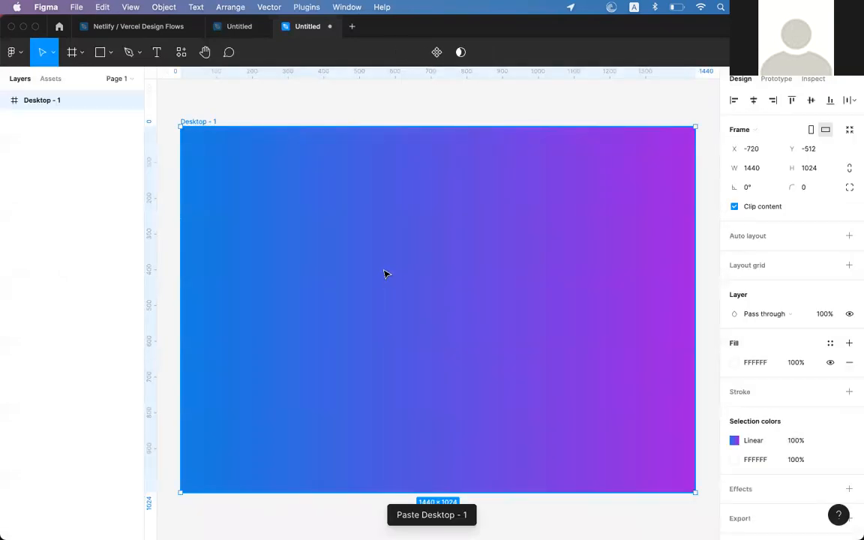
scroll(384, 274, left, 2)
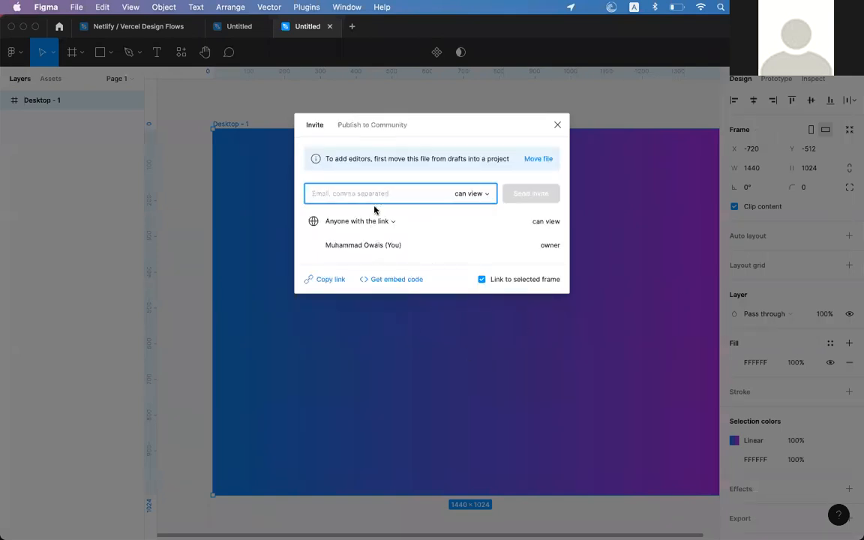
Copy the new file's view-only share link to the clipboard
click(328, 282)
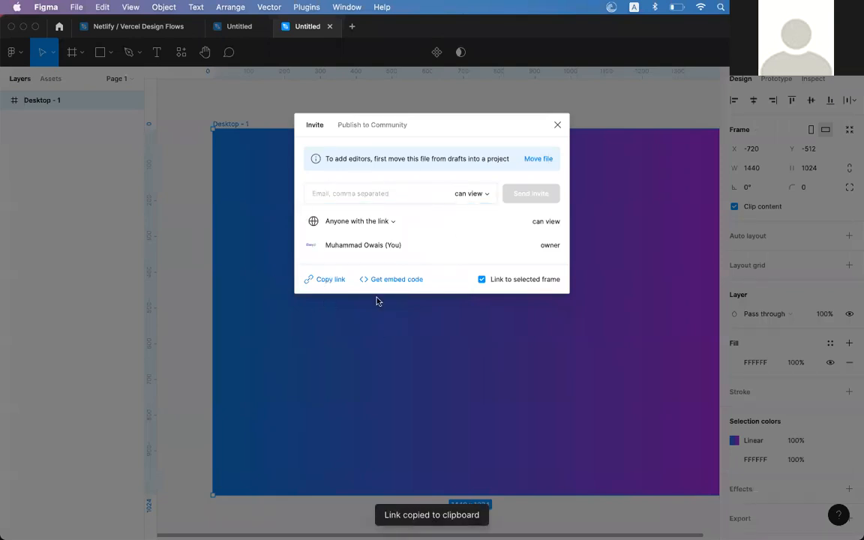
click(322, 280)
key(Escape)
key(super+Tab)
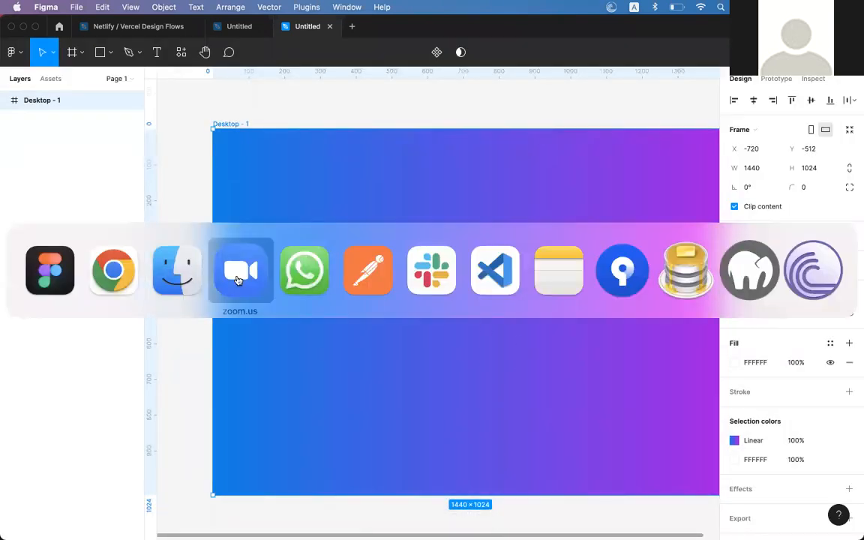
click(292, 275)
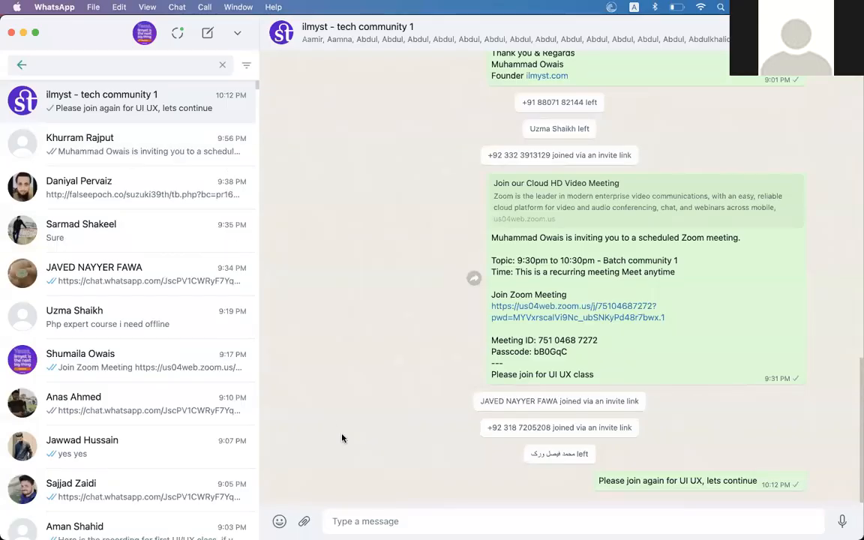
click(372, 517)
key(super+v)
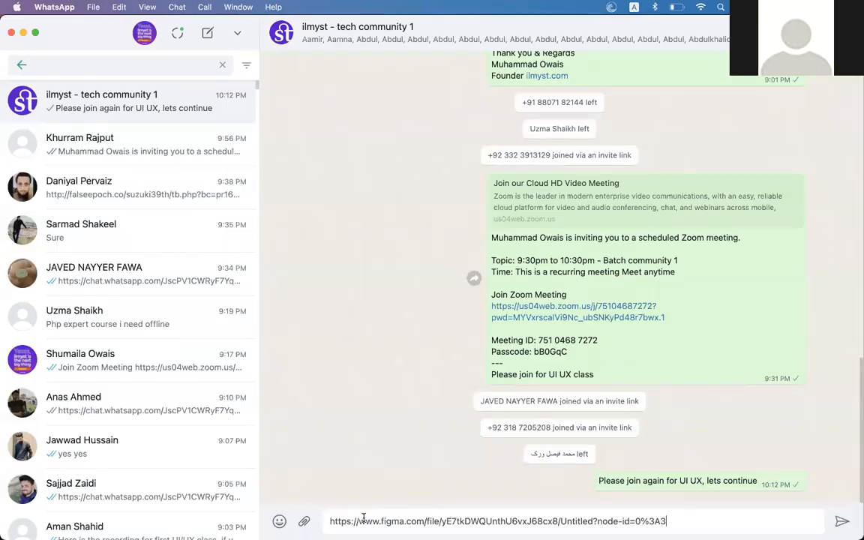
triple_click(361, 520)
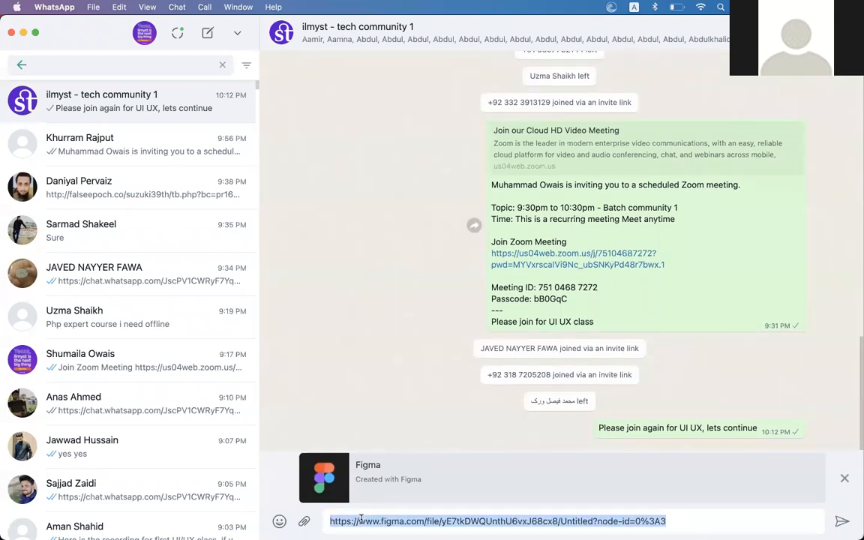
key(BackSpace)
key(super+Tab)
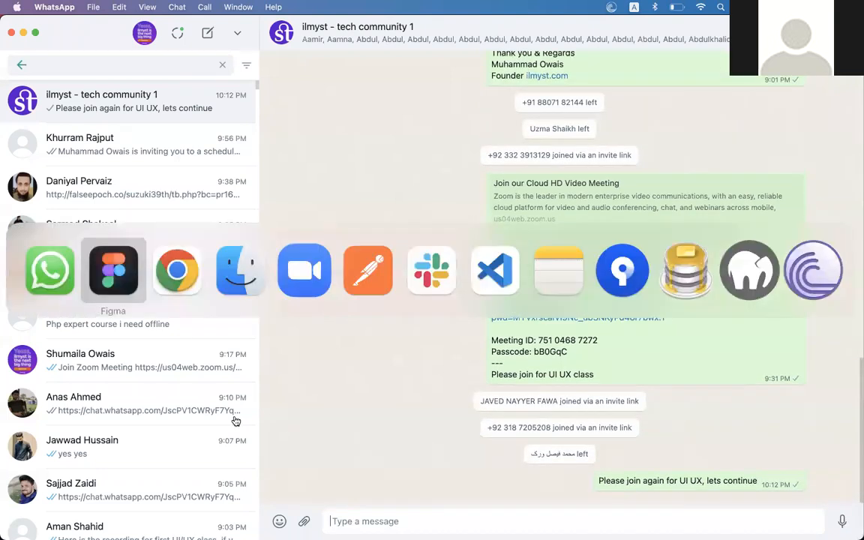
click(176, 264)
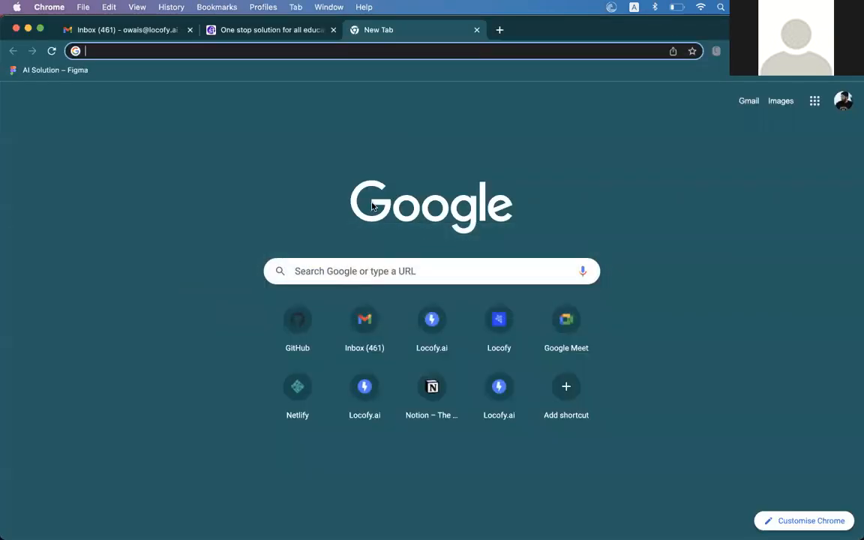
key(super+Tab)
key(super+Tab)
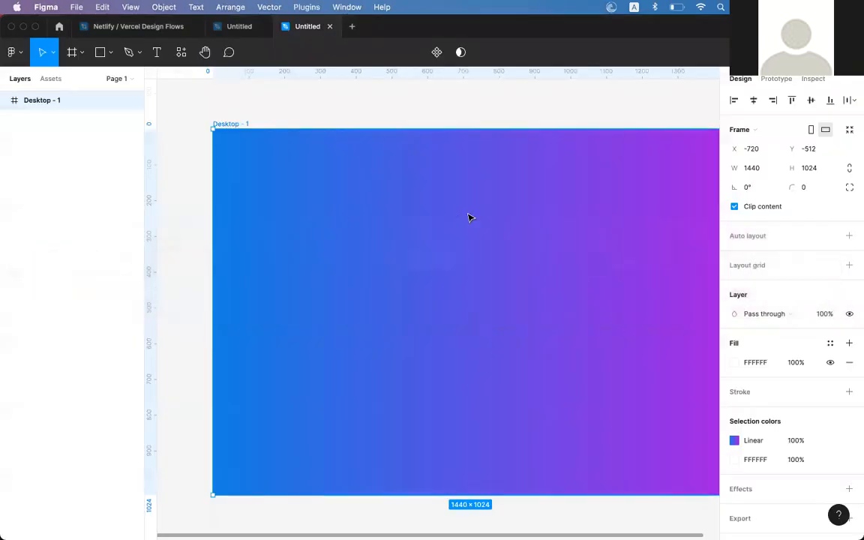
Select Rectangle 1 and open its gradient fill settings
click(468, 217)
scroll(468, 218, right, 2)
scroll(468, 218, left, 1)
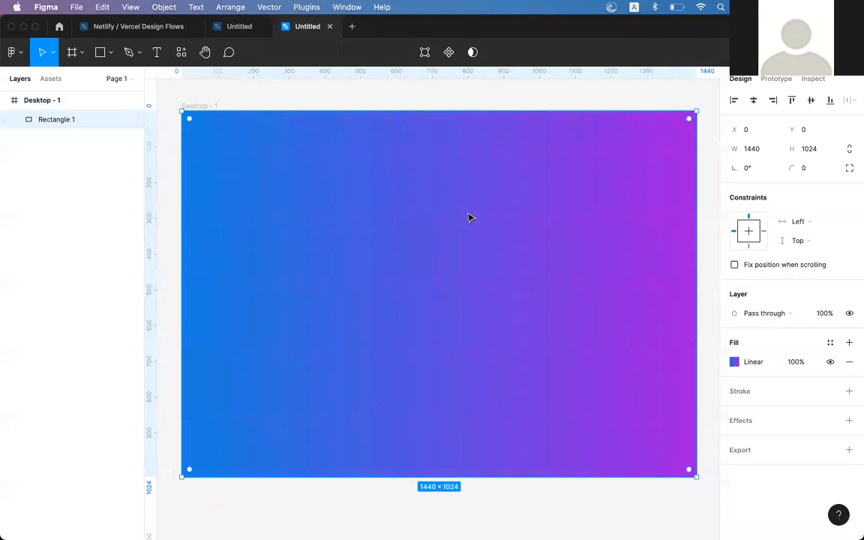
click(734, 362)
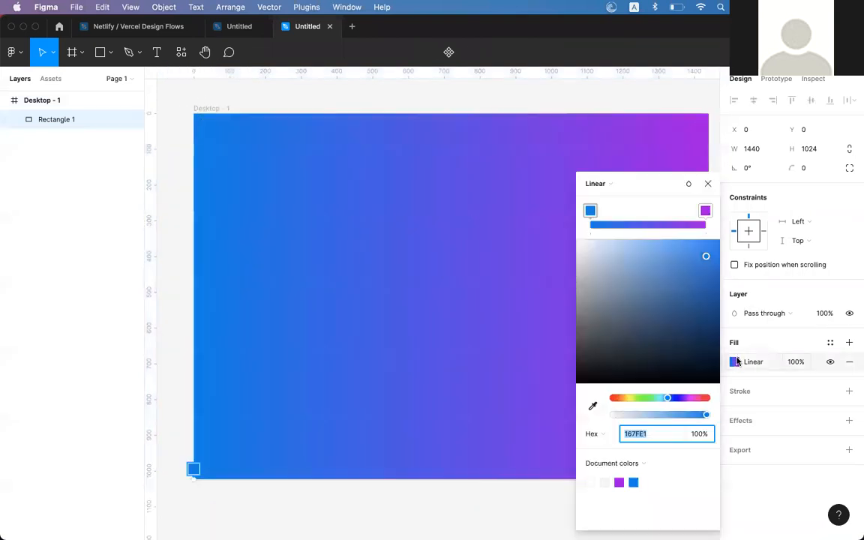
click(708, 183)
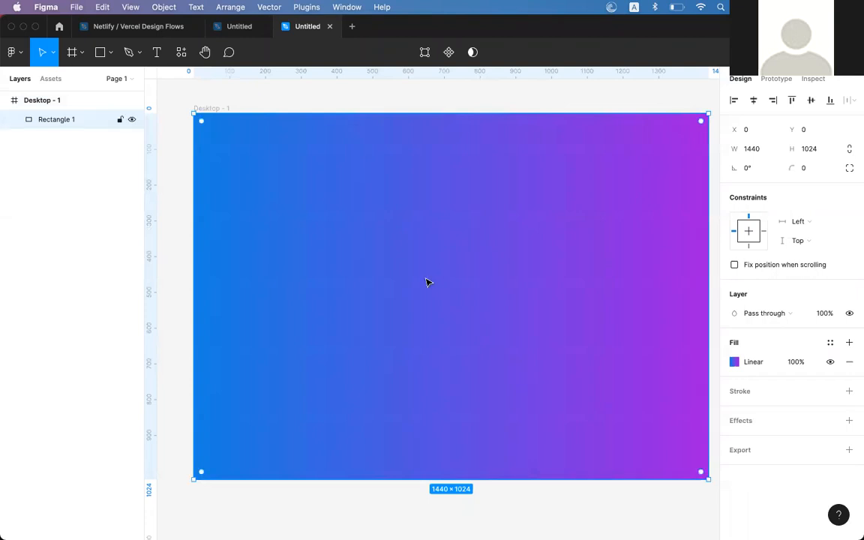
click(736, 361)
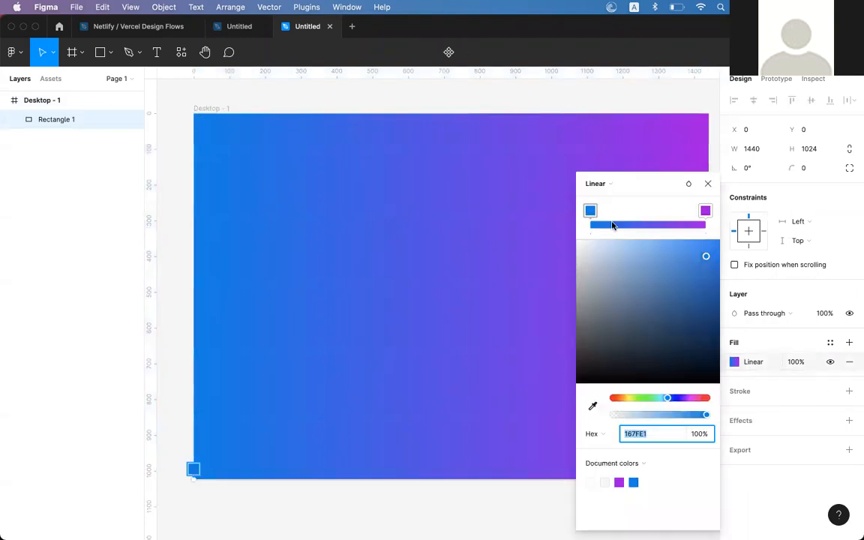
Turn the gradient vertical with purple on top, shifting that stop's hue to 8816E1
drag(193, 471, 377, 135)
drag(277, 187, 709, 114)
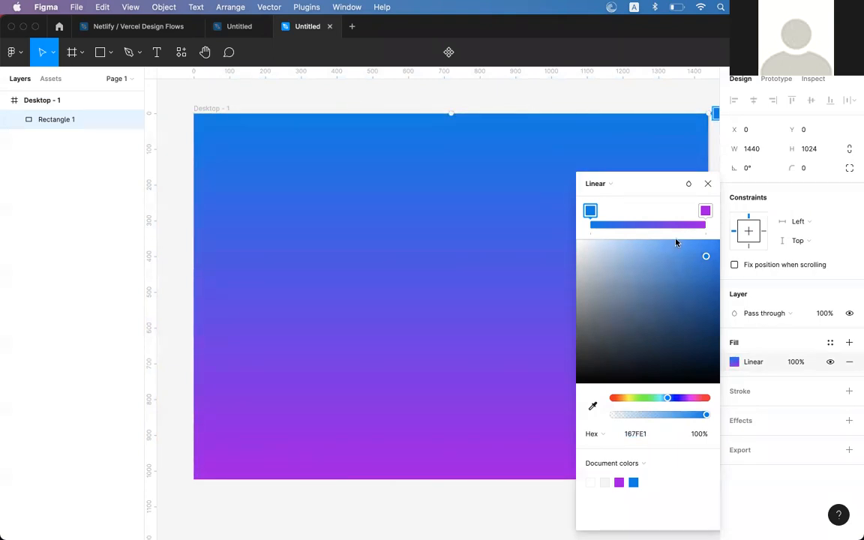
mouse_move(706, 210)
mouse_down()
mouse_move(598, 212)
mouse_move(719, 216)
mouse_up()
drag(628, 211, 578, 217)
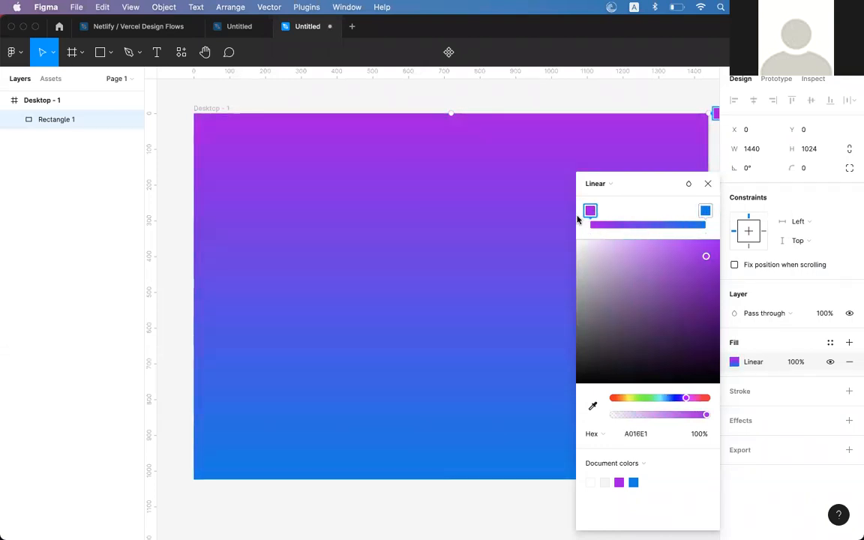
drag(682, 396, 684, 401)
click(708, 183)
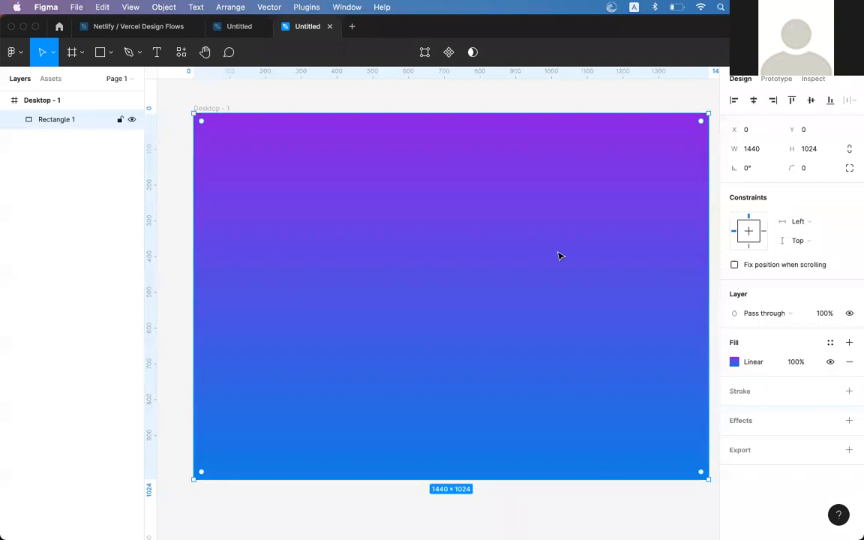
Select the Desktop - 1 frame, then Rectangle 1, and switch over to Google Chrome
scroll(558, 256, down, 2)
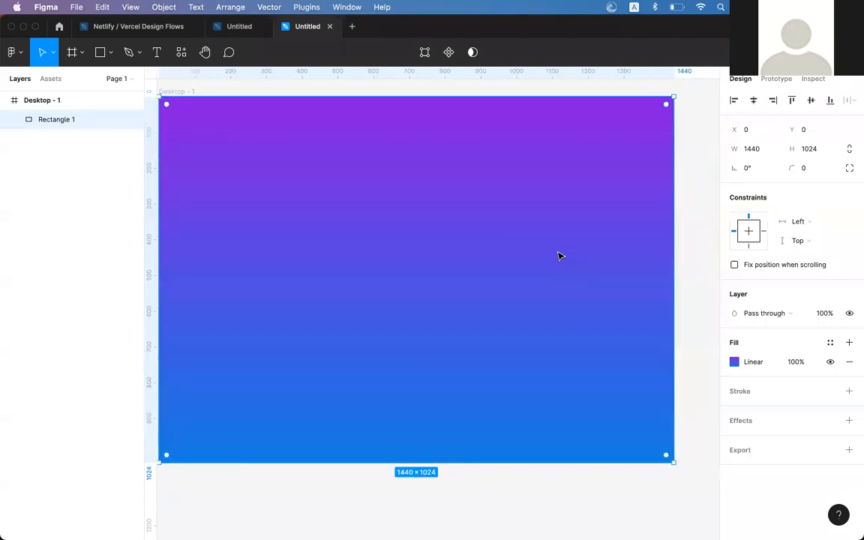
scroll(559, 256, left, 2)
scroll(559, 256, up, 2)
scroll(559, 256, left, 2)
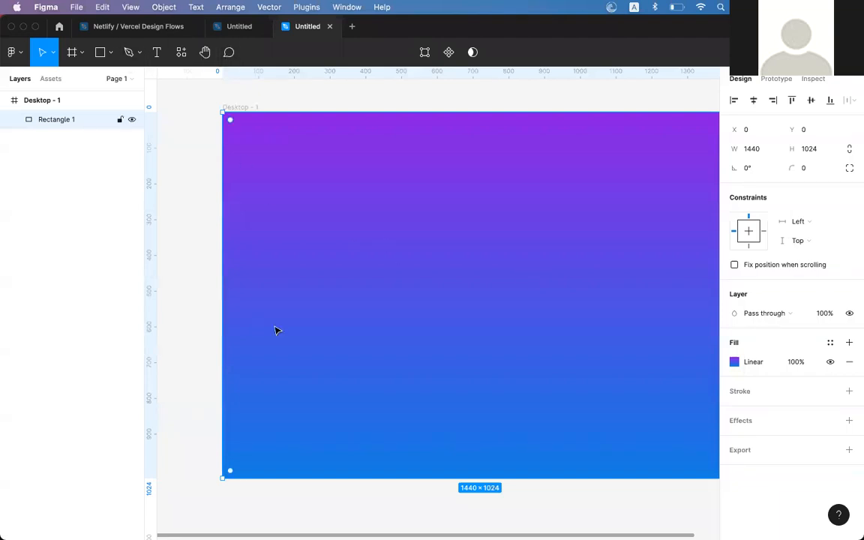
scroll(453, 259, right, 3)
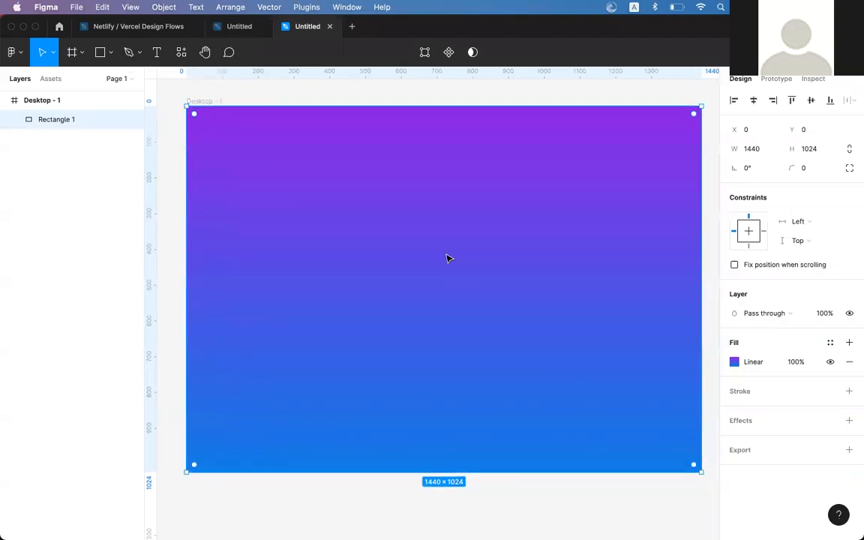
scroll(447, 258, right, 1)
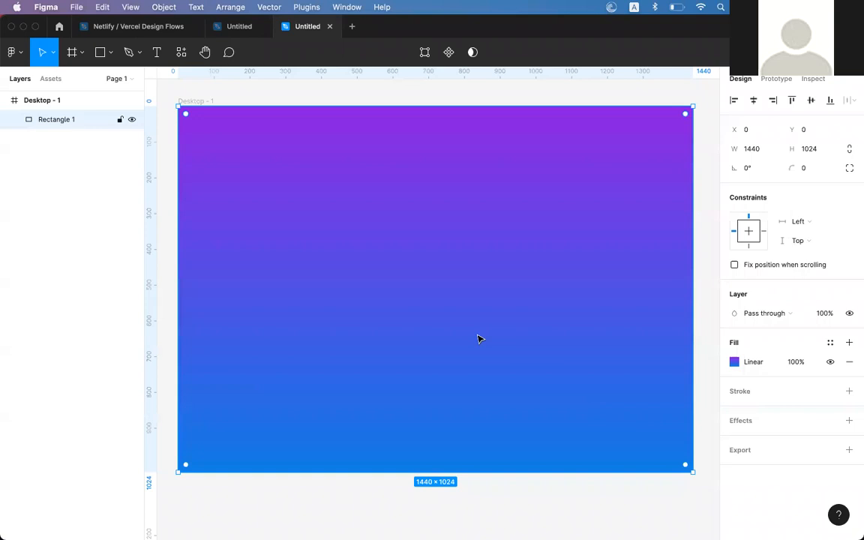
click(196, 101)
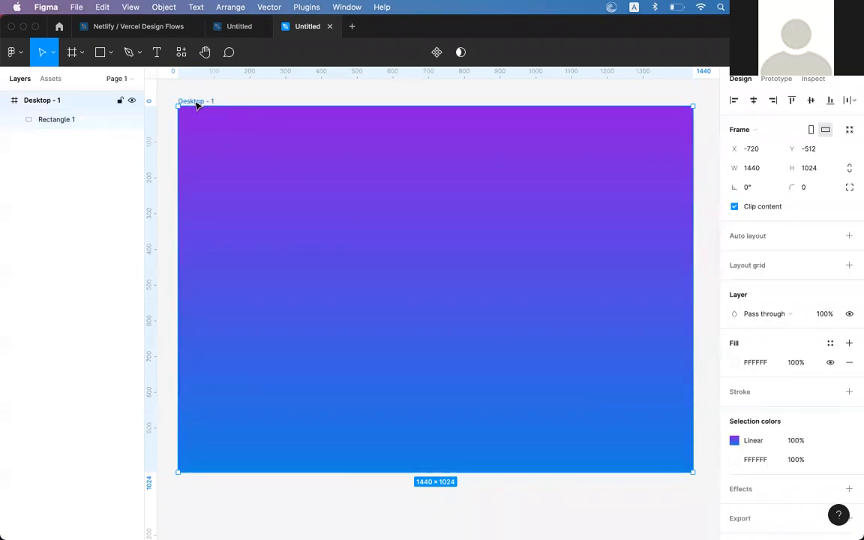
click(489, 262)
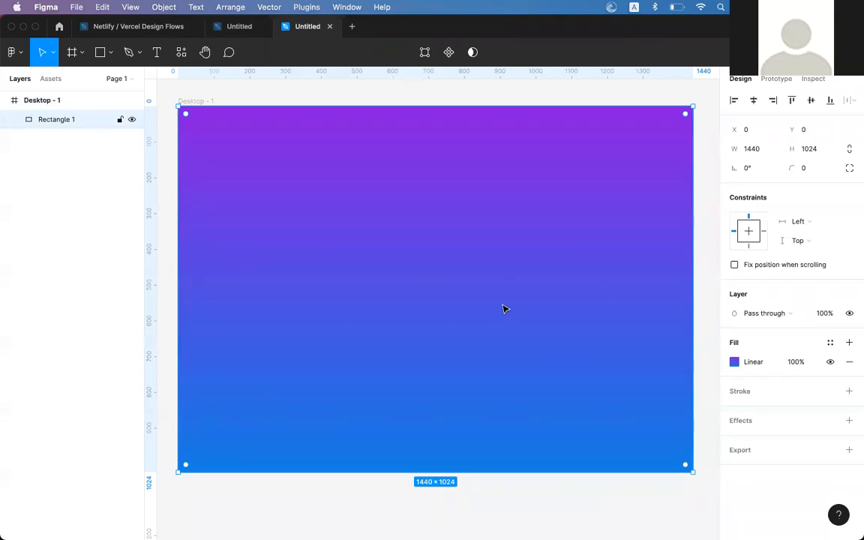
key(super+Tab)
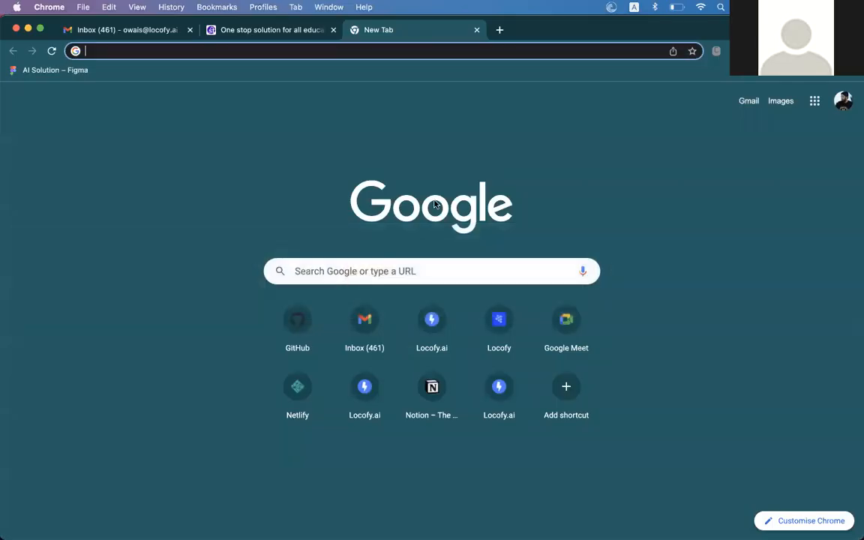
View the whole ilmyst.com sign-up form zoomed out, restore zoom, and return to Figma
click(259, 34)
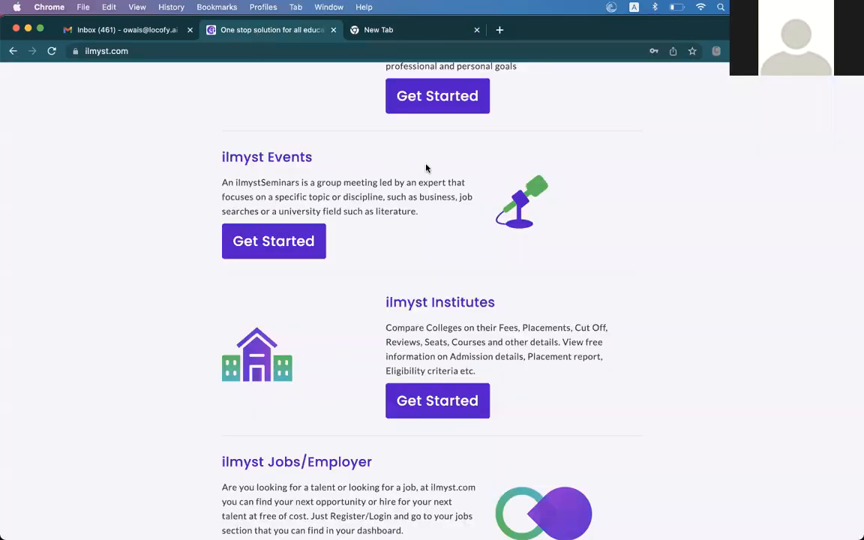
scroll(426, 168, up, 15)
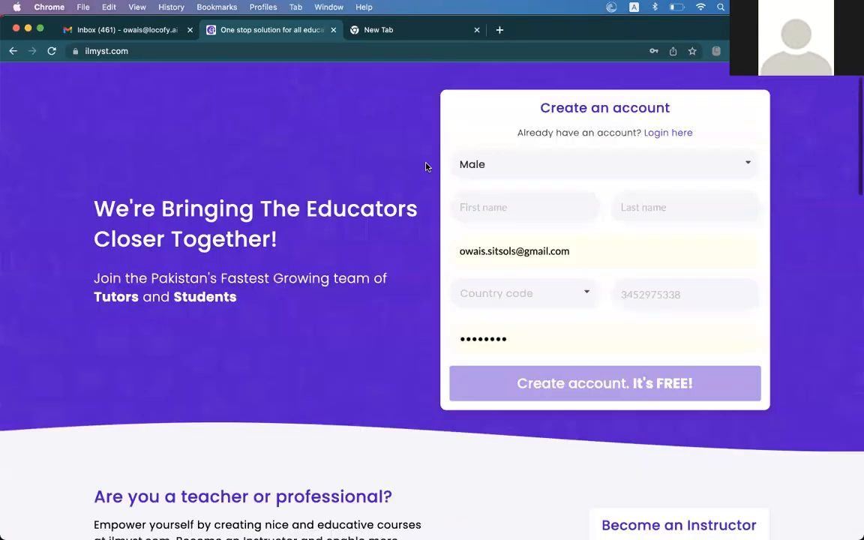
scroll(426, 167, up, 2)
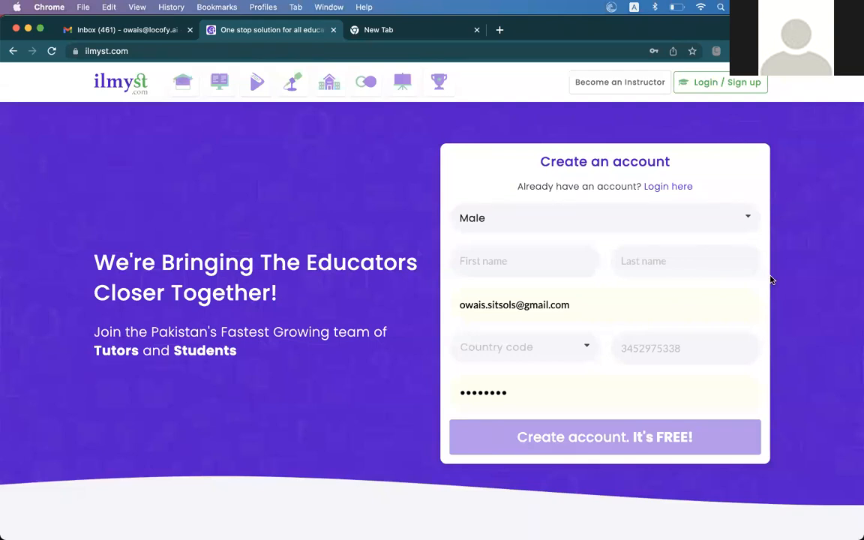
key(super+minus)
key(super+minus)
key(super+minus)
key(super+minus)
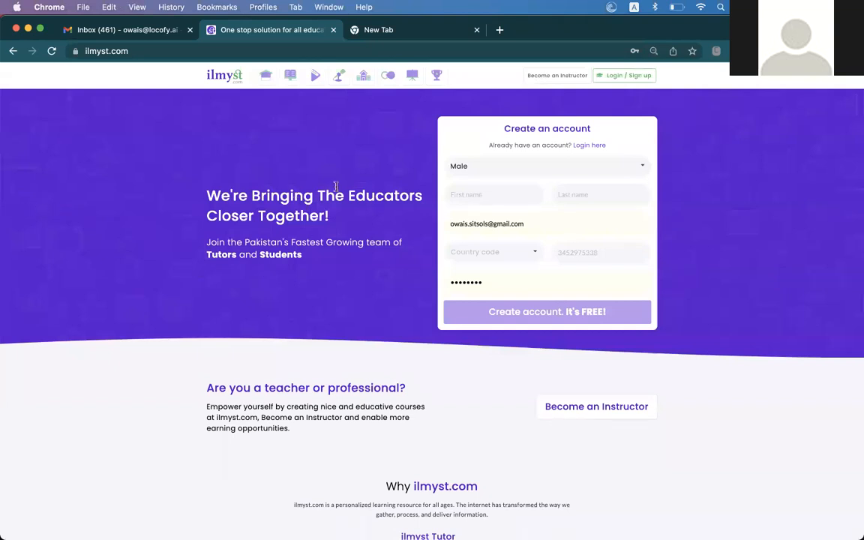
key(super+0)
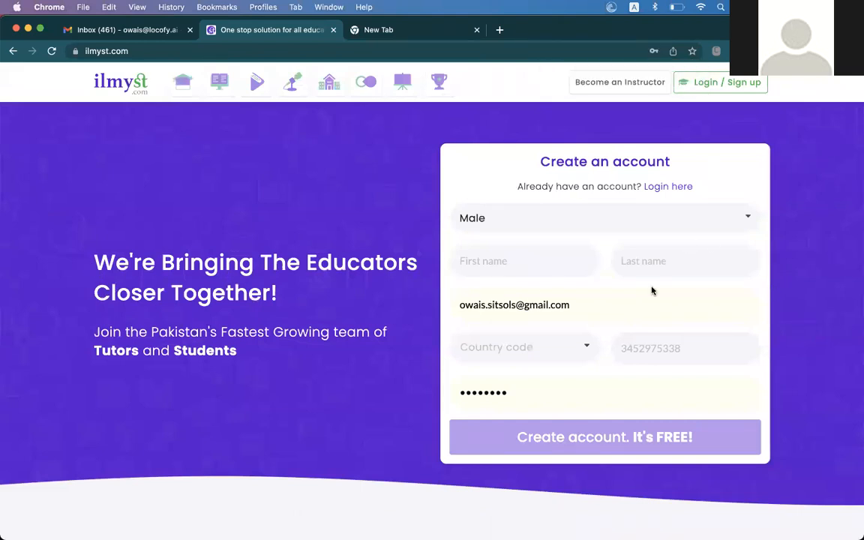
key(super+Tab)
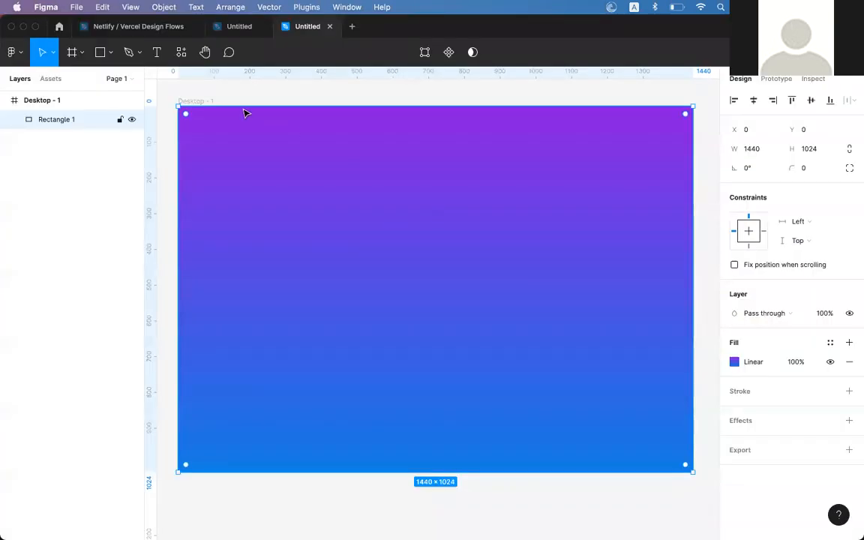
Draw a thin grey bar 1100 px wide, centred horizontally in the desktop frame
click(100, 53)
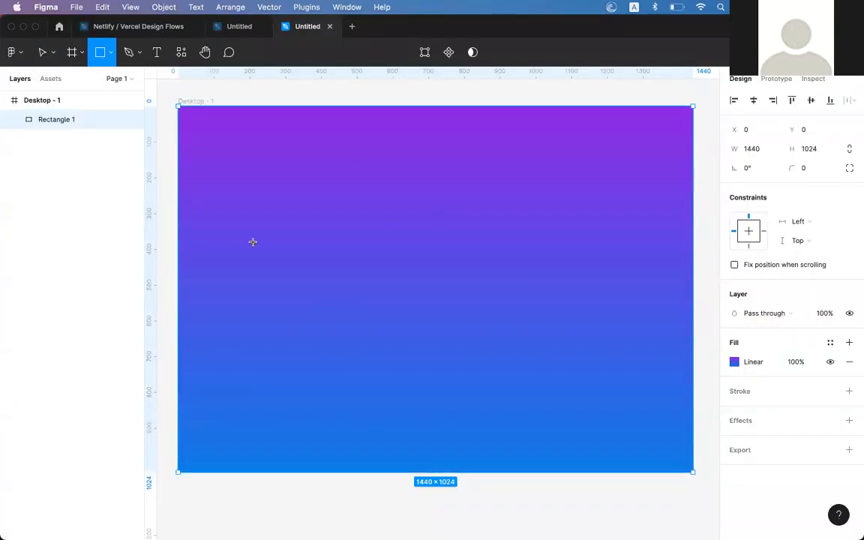
mouse_move(235, 228)
mouse_down()
mouse_move(596, 342)
mouse_move(642, 327)
mouse_up()
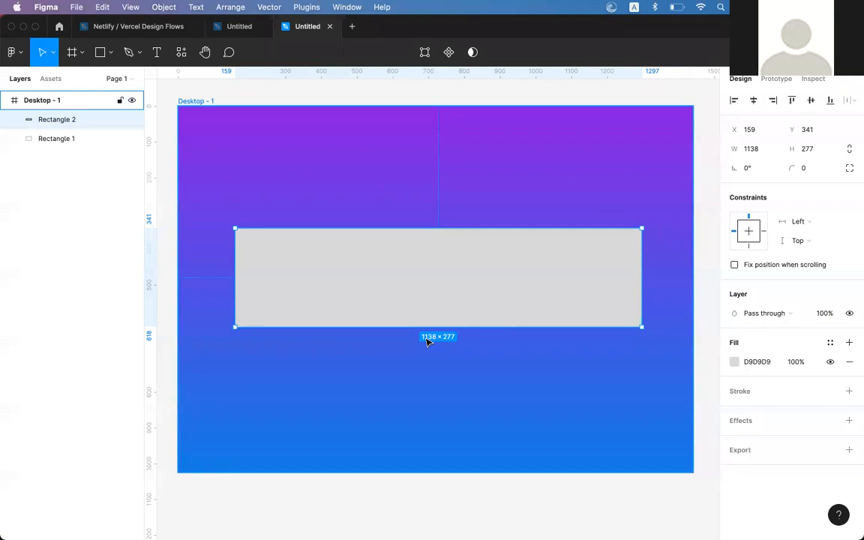
click(760, 150)
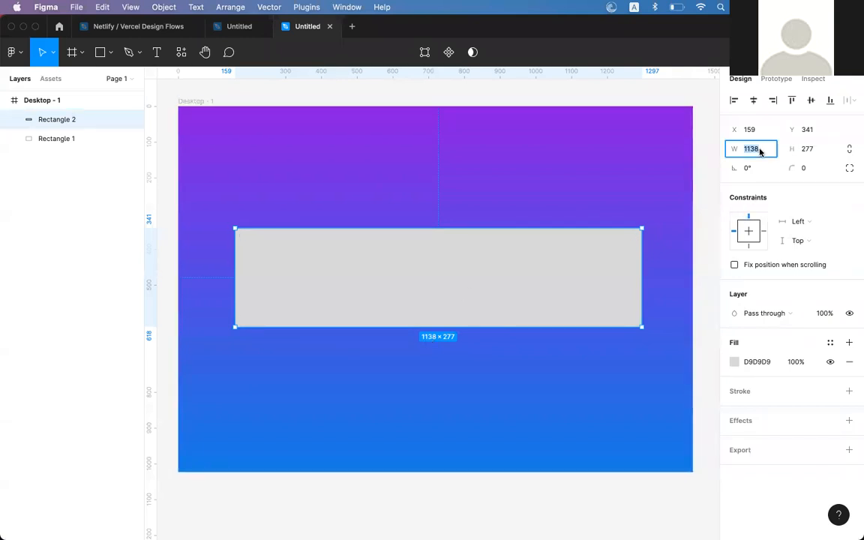
text(1100)
key(Return)
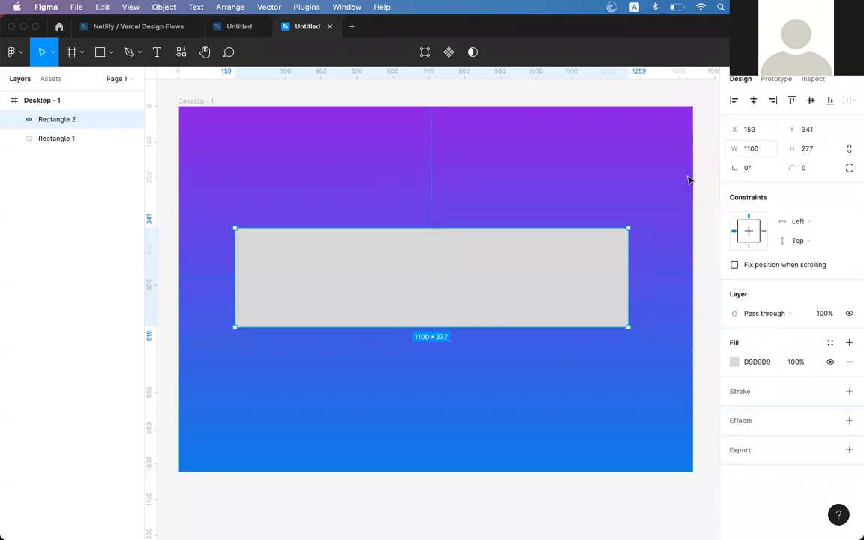
click(753, 100)
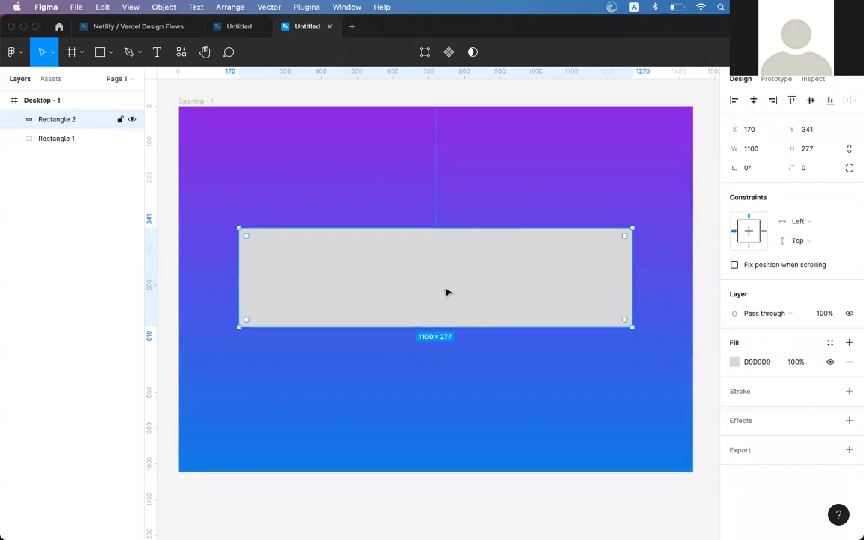
drag(442, 326, 455, 201)
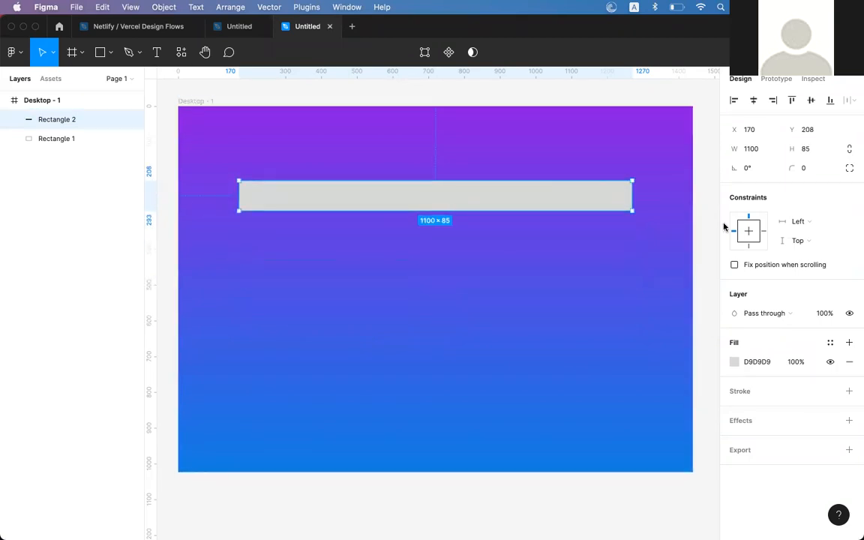
click(649, 197)
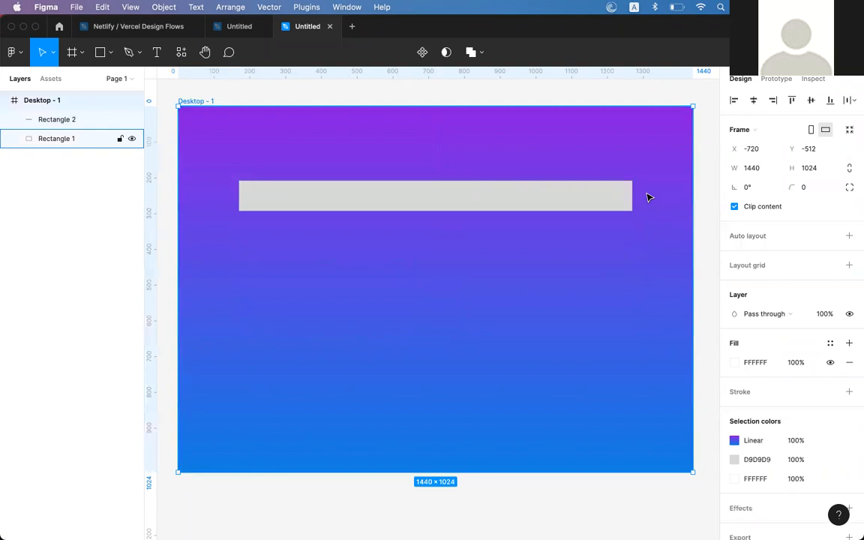
click(549, 206)
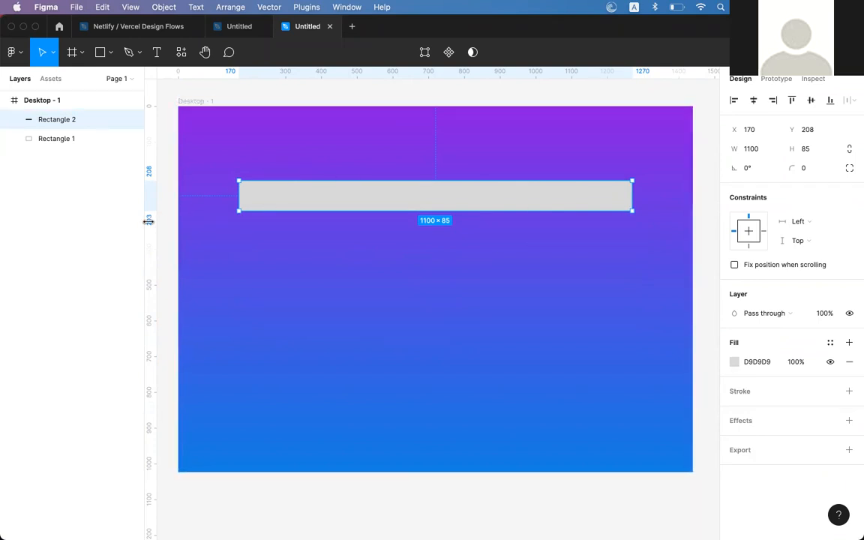
Place vertical guides at the bar's left and right edges, then delete the bar
drag(153, 222, 239, 219)
drag(152, 240, 630, 249)
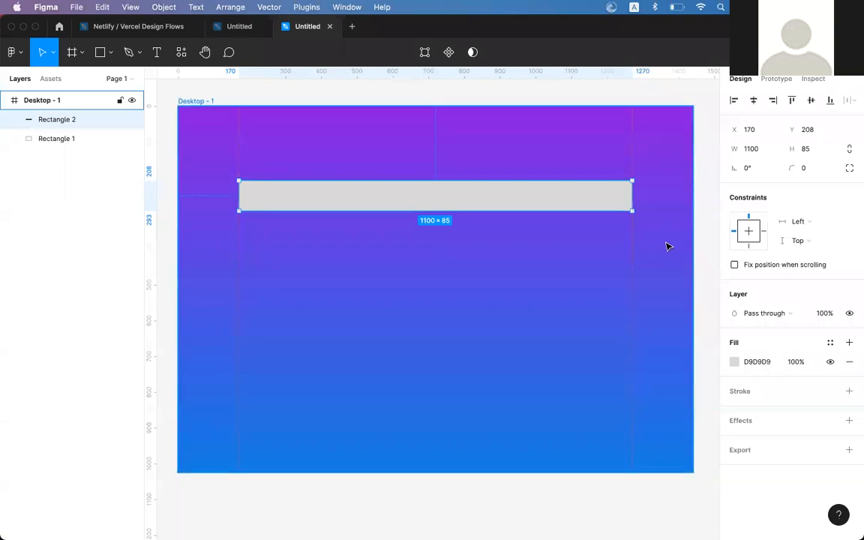
key(Escape)
click(501, 201)
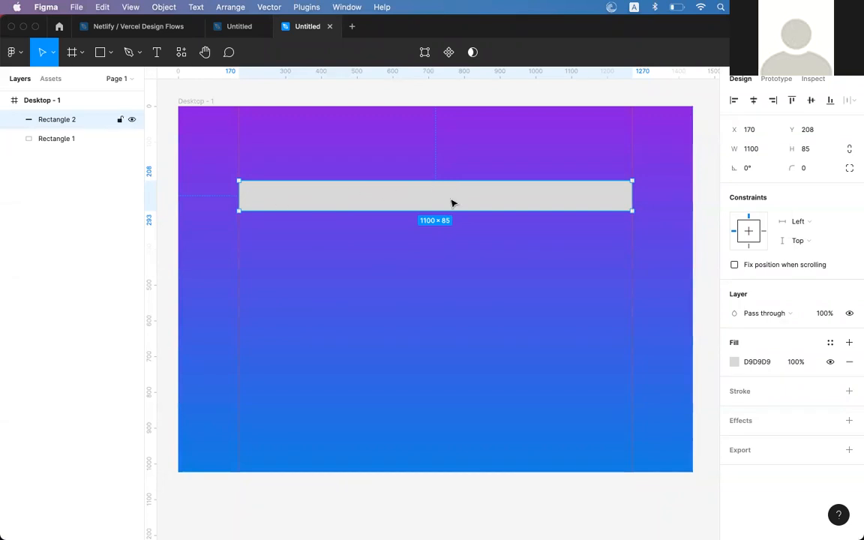
key(Delete)
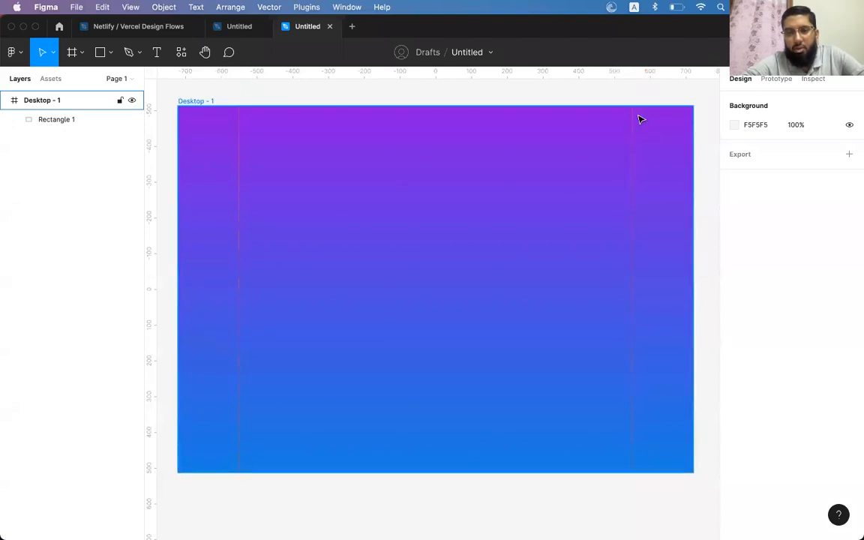
Select the Desktop - 1 frame
right_click(631, 227)
click(598, 249)
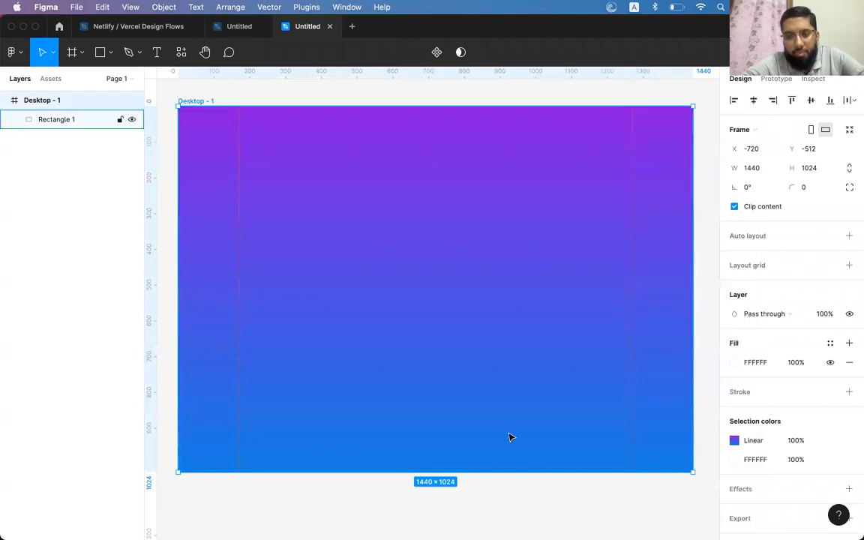
click(489, 466)
click(488, 501)
click(484, 342)
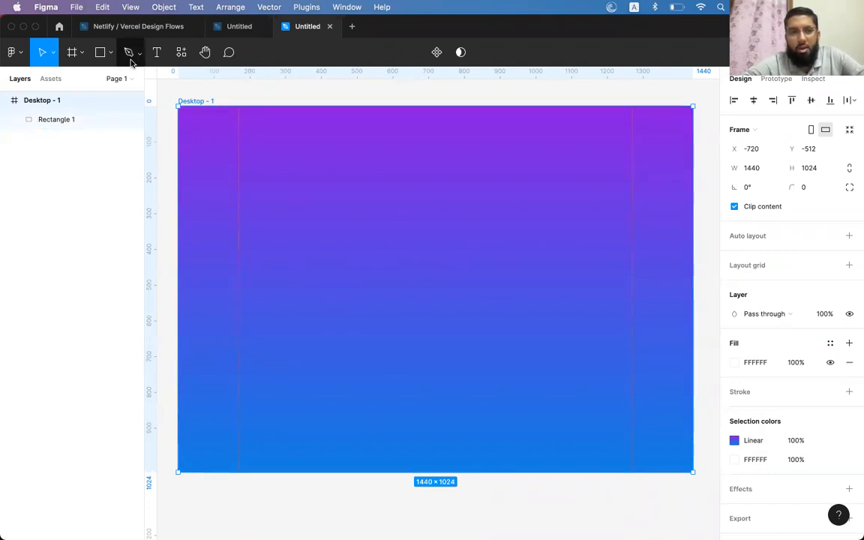
Draw a grey rectangle and a pink D0A3A3 duplicate, spanning the 1100 px column between guides
click(102, 54)
drag(262, 223, 395, 318)
drag(312, 298, 440, 293)
click(732, 363)
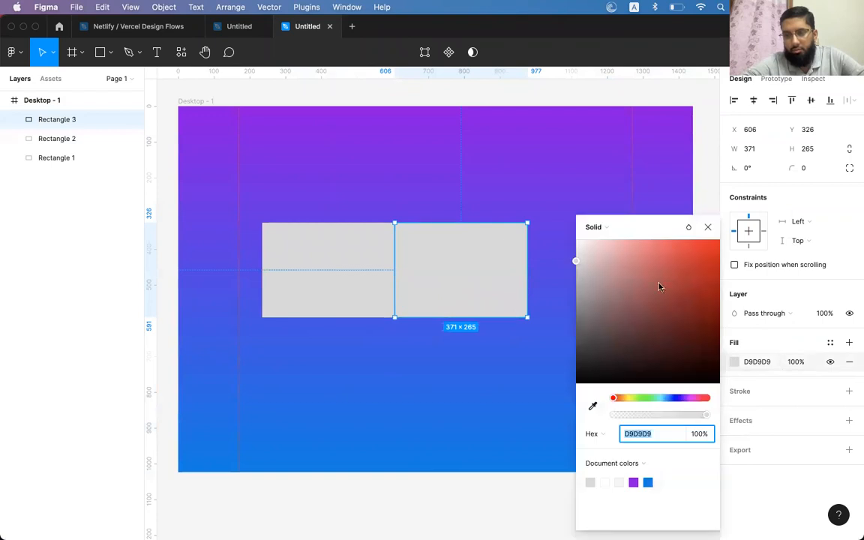
click(607, 266)
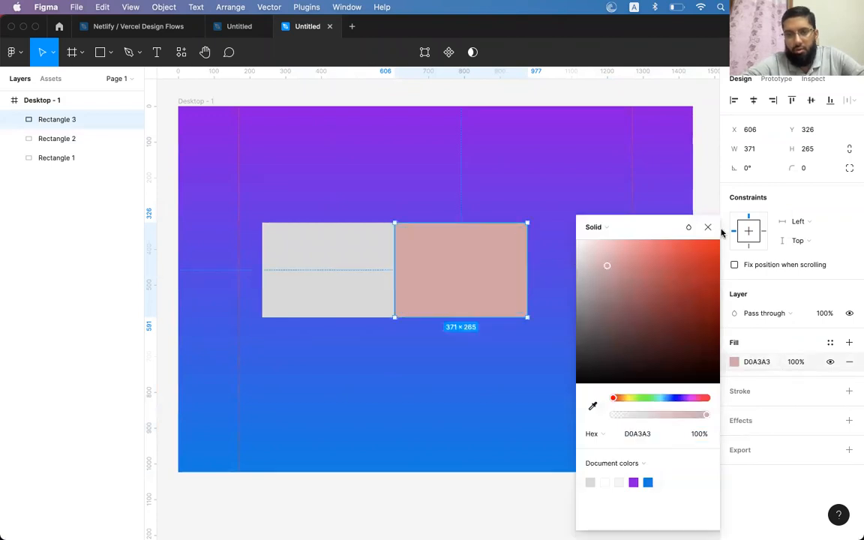
click(497, 256)
shift+click(371, 279)
drag(355, 278, 335, 260)
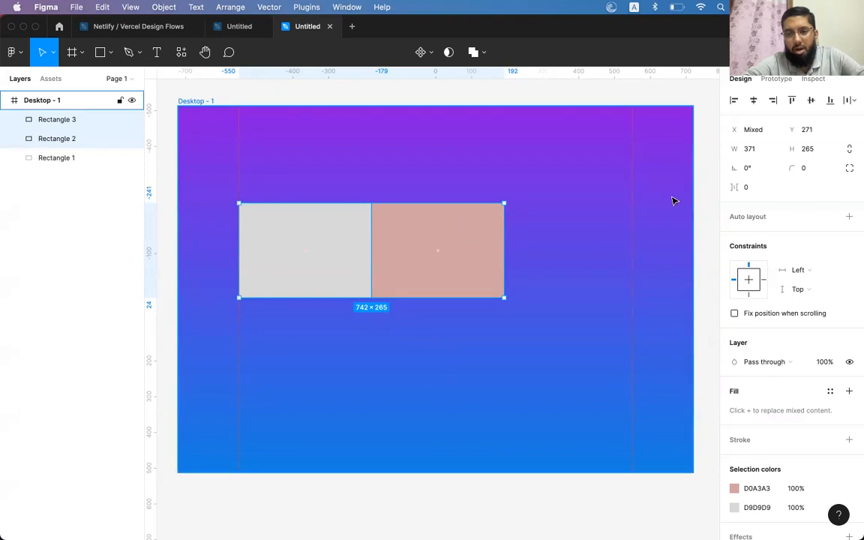
drag(504, 247, 632, 238)
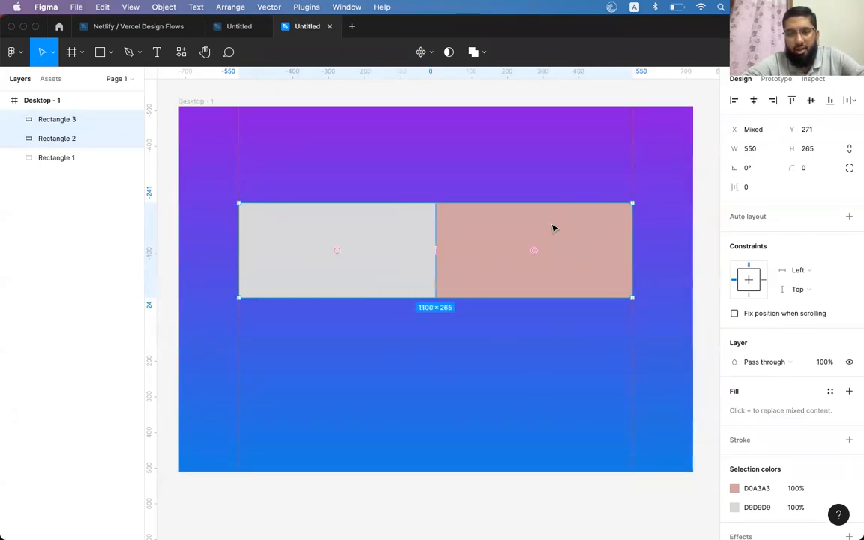
Select the grey and pink rectangles together
click(456, 100)
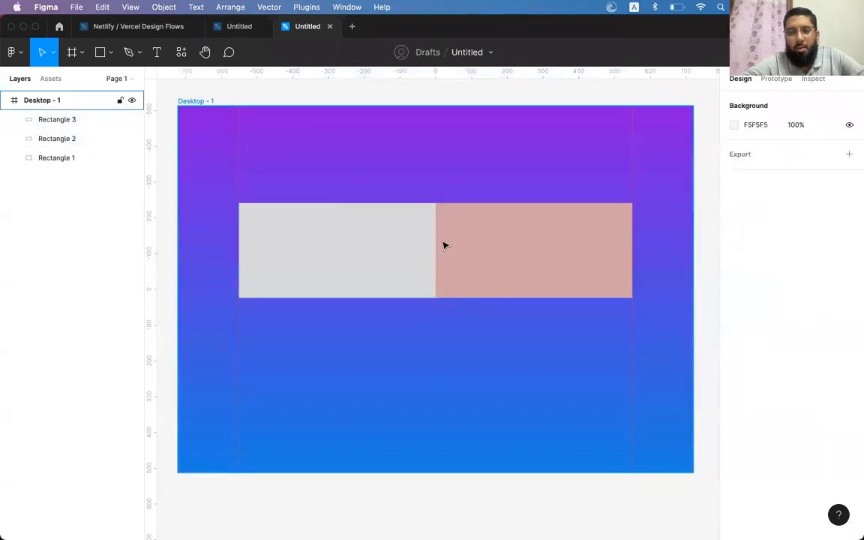
click(403, 249)
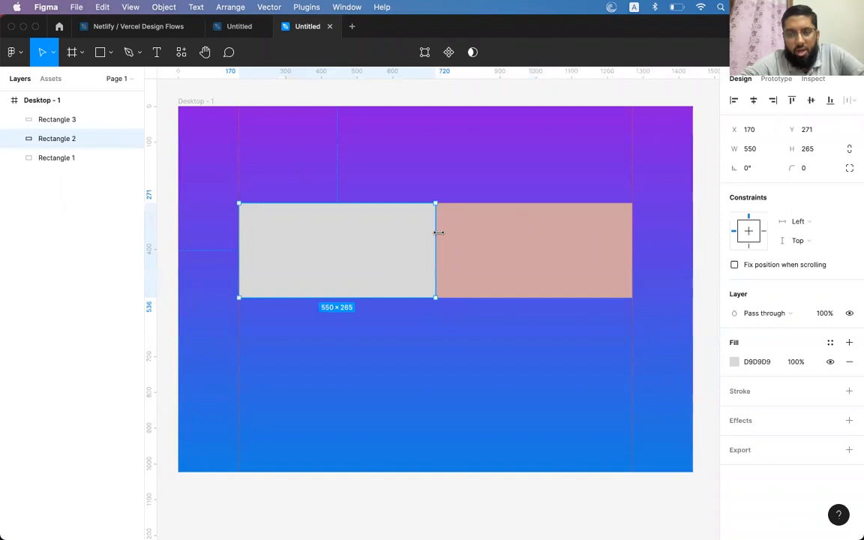
click(480, 241)
click(403, 249)
click(481, 244)
click(403, 245)
click(483, 244)
click(398, 244)
click(459, 237)
click(402, 246)
click(477, 239)
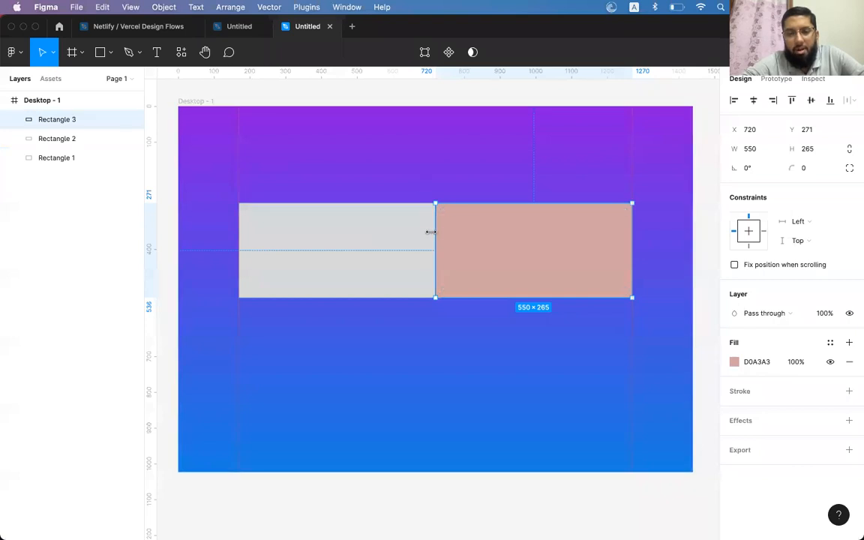
click(380, 237)
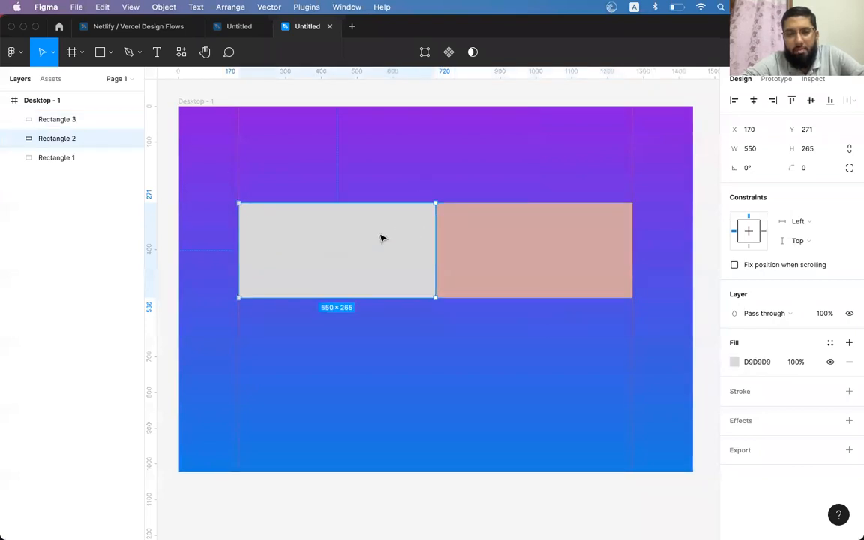
shift+click(469, 233)
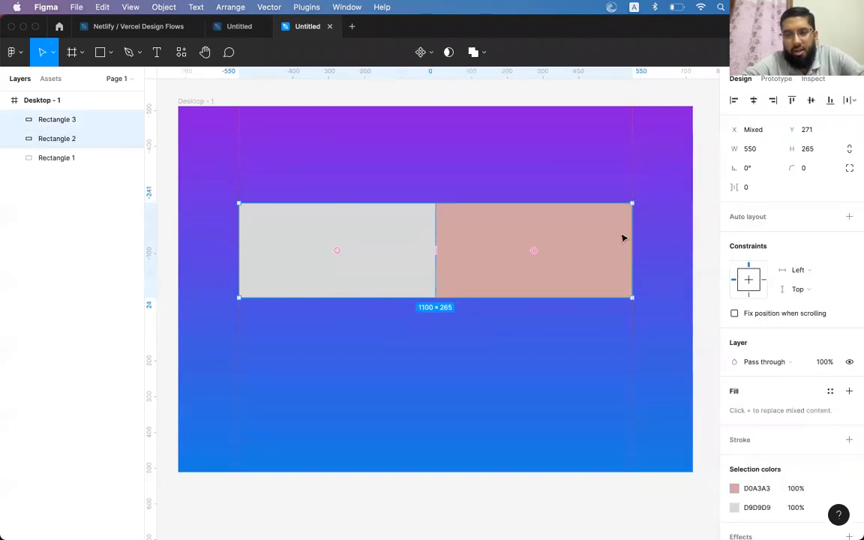
scroll(629, 235, left, 8)
scroll(628, 235, up, 4)
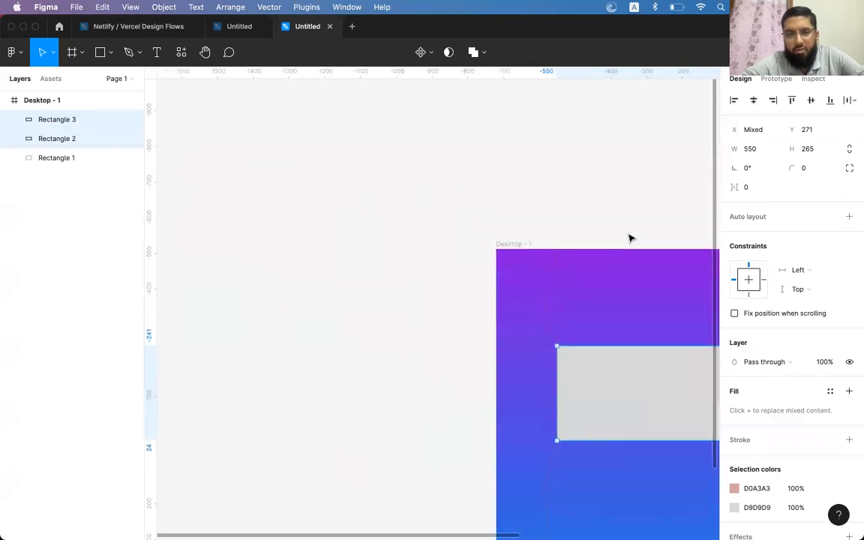
Draw a small grey rectangle left of the frame and duplicate it below
click(101, 53)
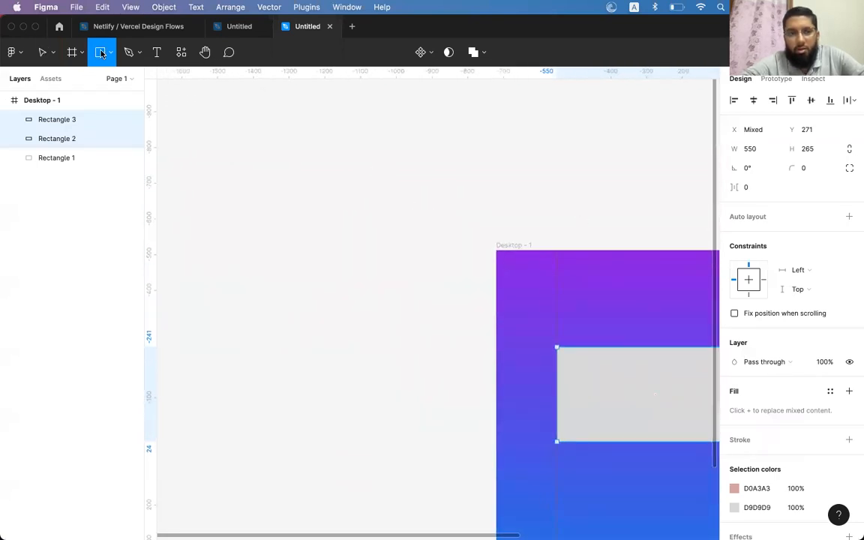
drag(250, 149, 335, 206)
click(271, 233)
click(277, 197)
drag(278, 198, 229, 399)
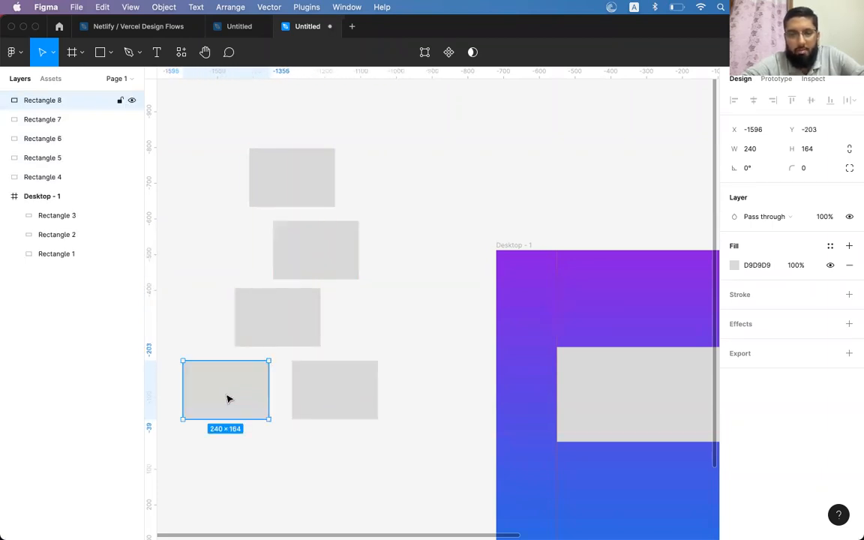
Practise adding and removing the grey rectangles from a multi-selection
click(285, 184)
shift+click(297, 230)
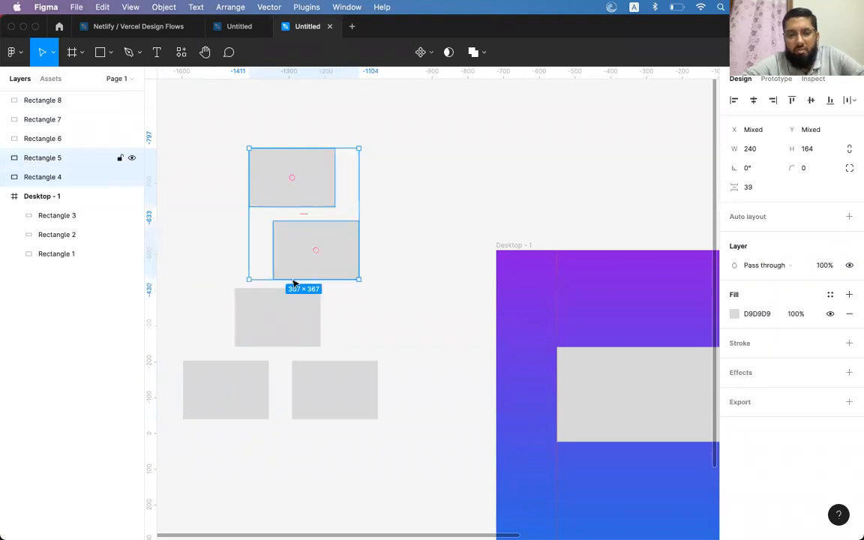
shift+click(262, 330)
shift+click(225, 390)
shift+click(330, 382)
shift+click(293, 320)
shift+click(320, 262)
shift+click(307, 339)
shift+click(321, 405)
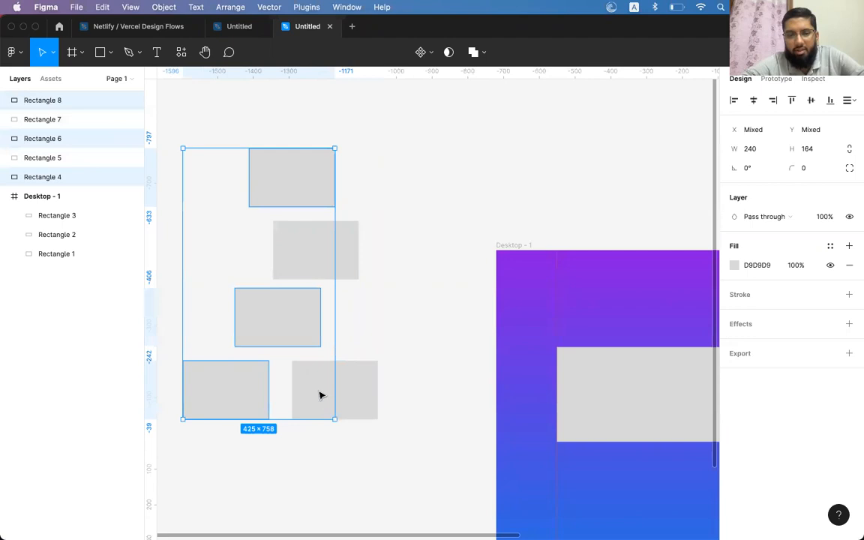
shift+click(324, 367)
scroll(430, 288, down, 4)
scroll(430, 288, right, 4)
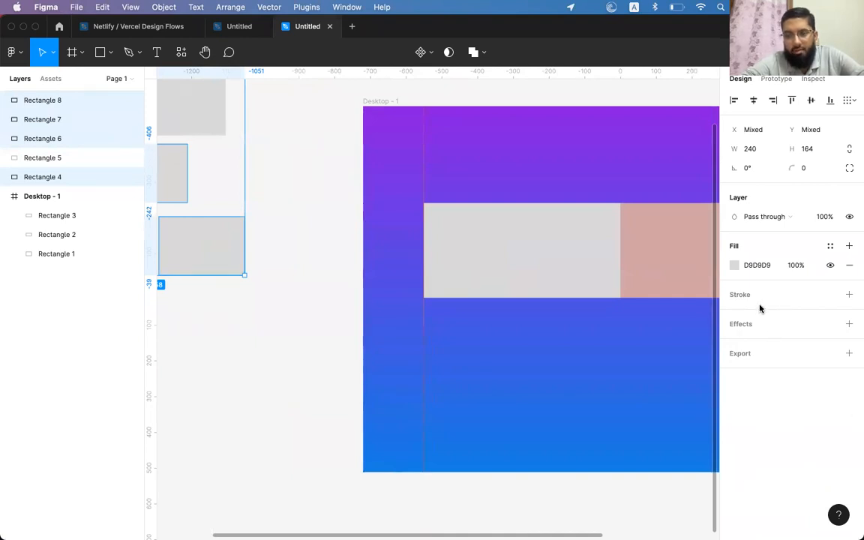
Delete the five grey practice rectangles, Rectangles 4–8
click(497, 235)
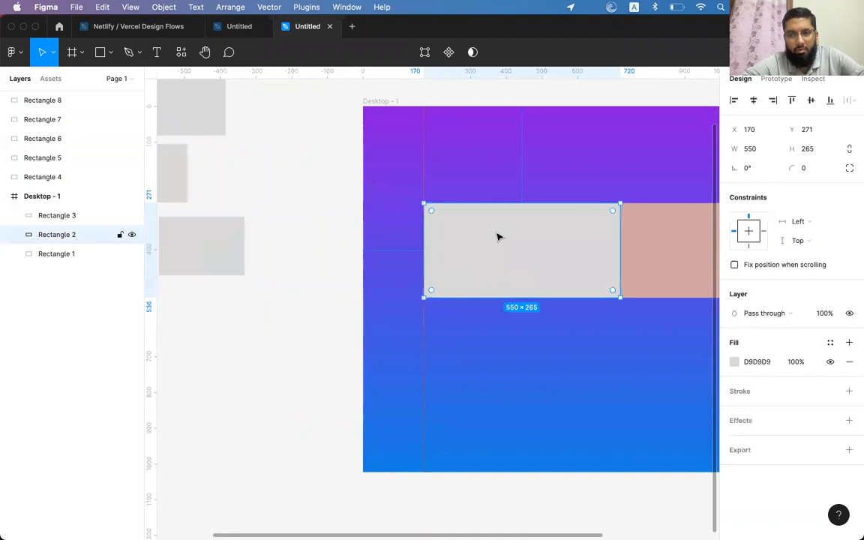
scroll(498, 237, right, 4)
click(525, 240)
scroll(555, 246, left, 10)
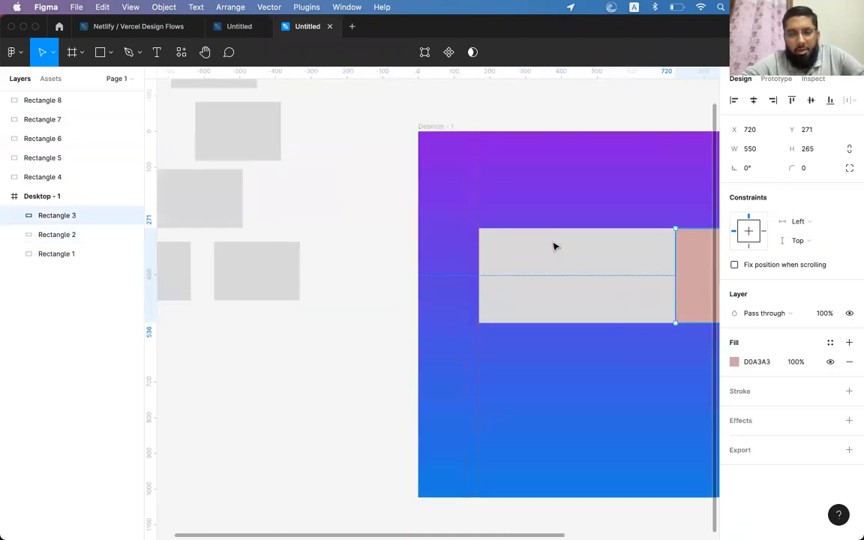
drag(450, 109, 270, 407)
key(Delete)
Shorten the grey and pink rectangles to 78 px tall and move them to Y 246
scroll(368, 363, right, 8)
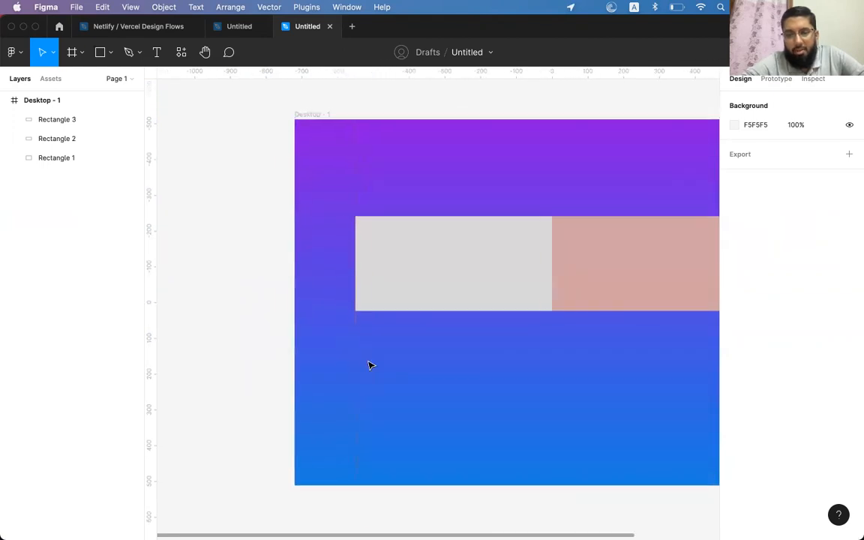
click(382, 310)
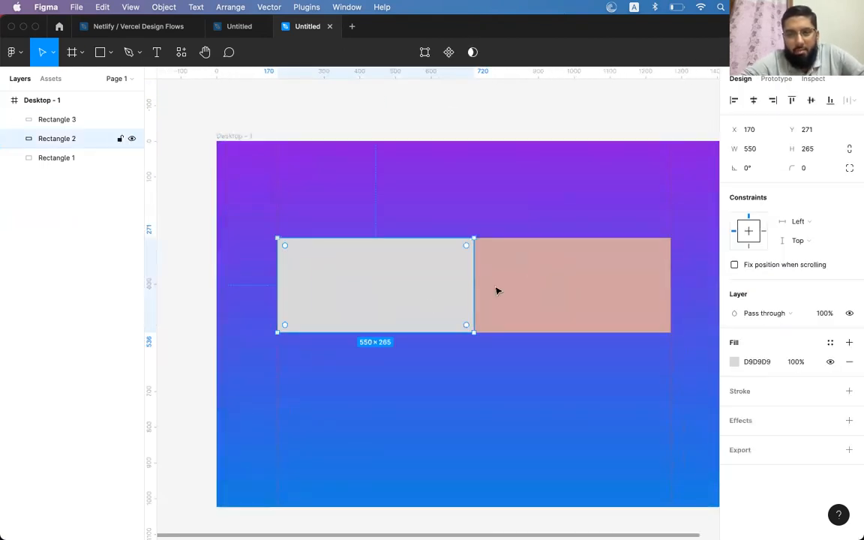
shift+click(492, 311)
drag(474, 332, 474, 273)
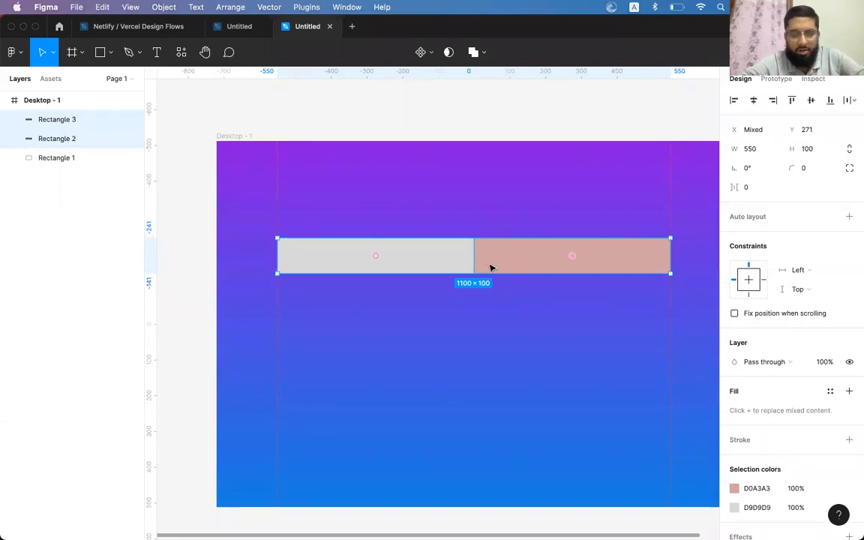
drag(486, 274, 485, 266)
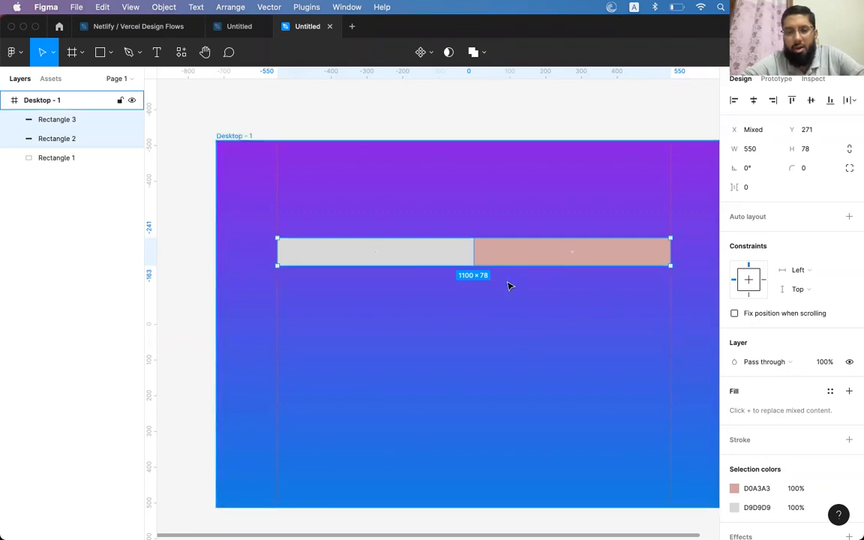
drag(505, 258, 505, 249)
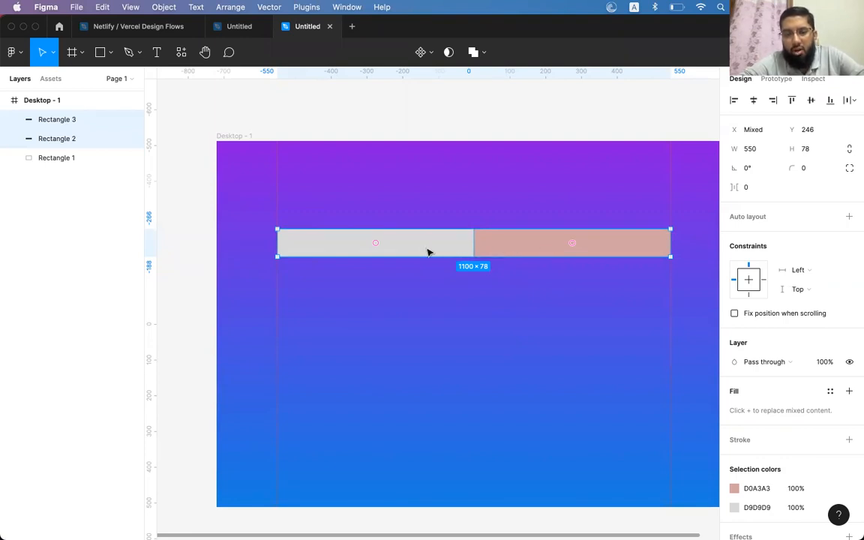
click(480, 241)
click(423, 244)
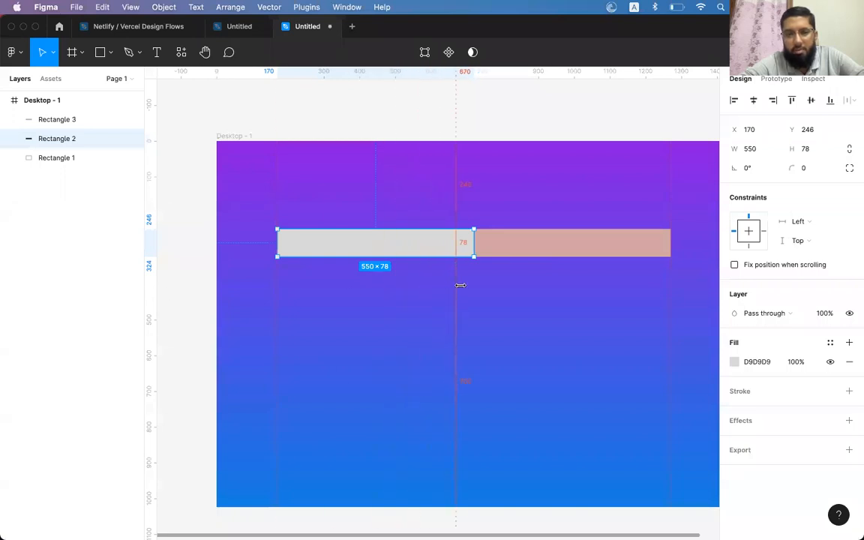
Delete the grey and pink bars, then check the layout guides at 720 and 1270
click(506, 249)
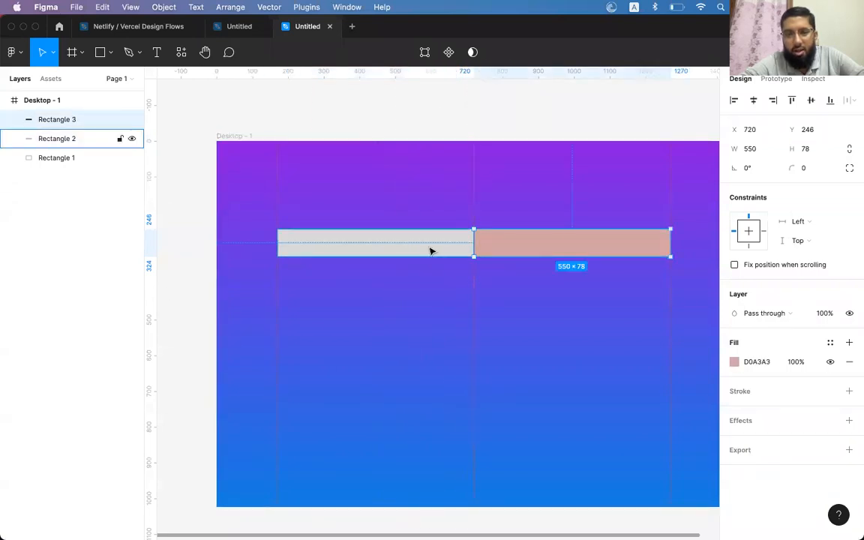
shift+click(431, 249)
key(Delete)
click(475, 157)
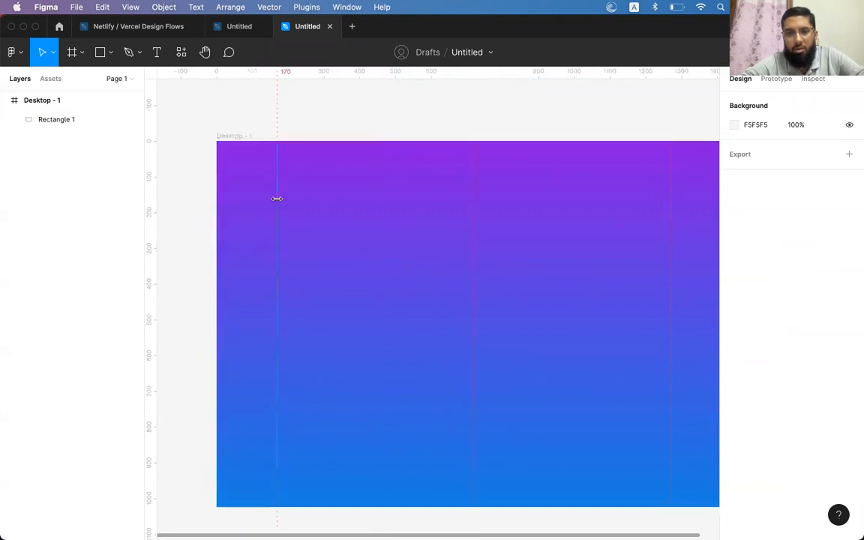
click(668, 204)
click(473, 213)
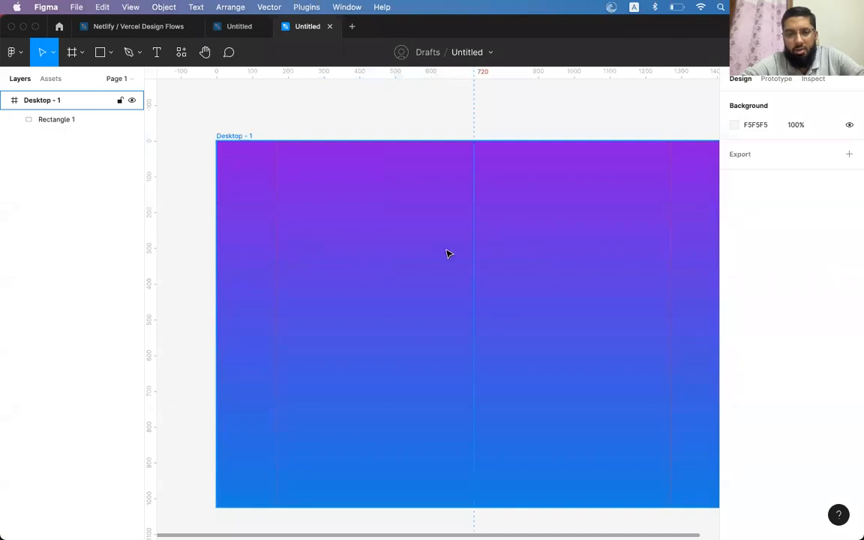
Add a trial 'Join ilmyst.com' text in the frame, then delete it
click(156, 52)
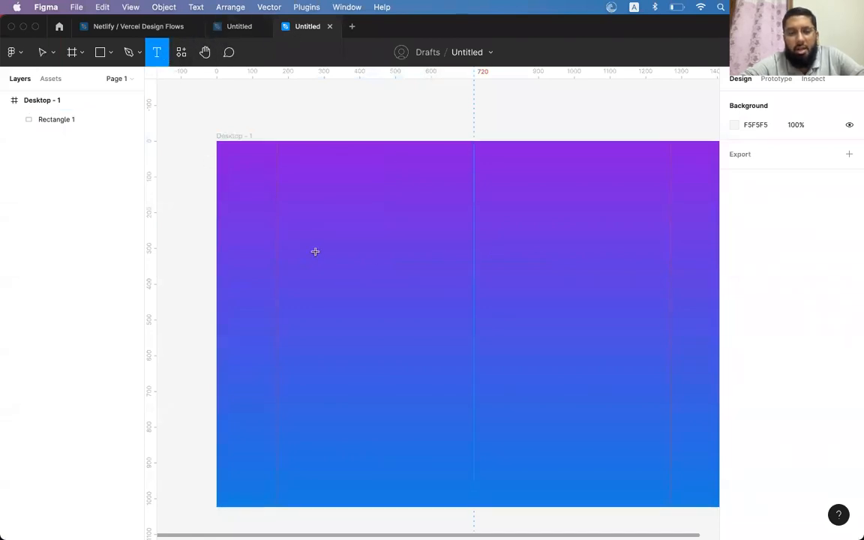
click(325, 250)
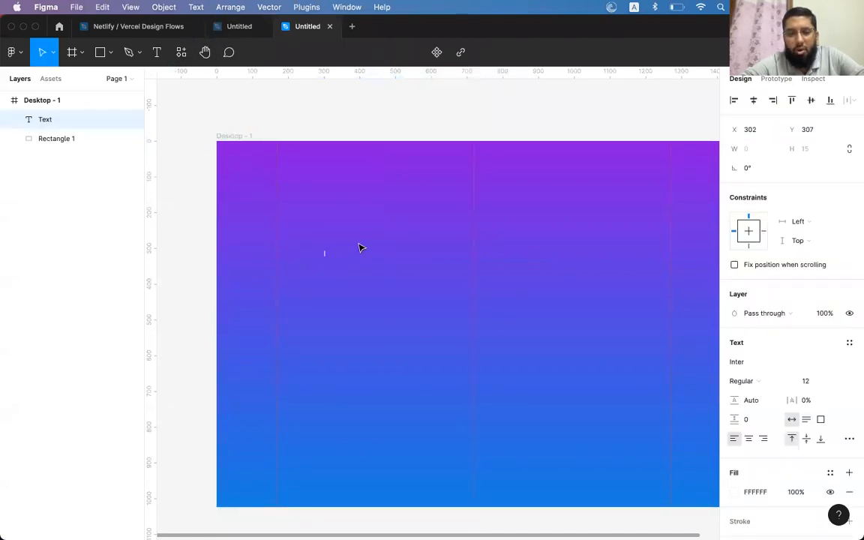
text(J)
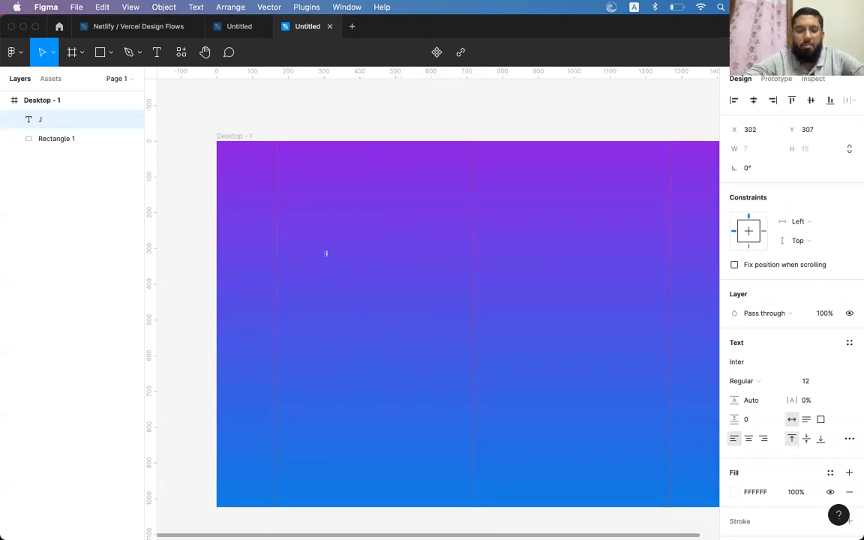
text(oin ilmyst)
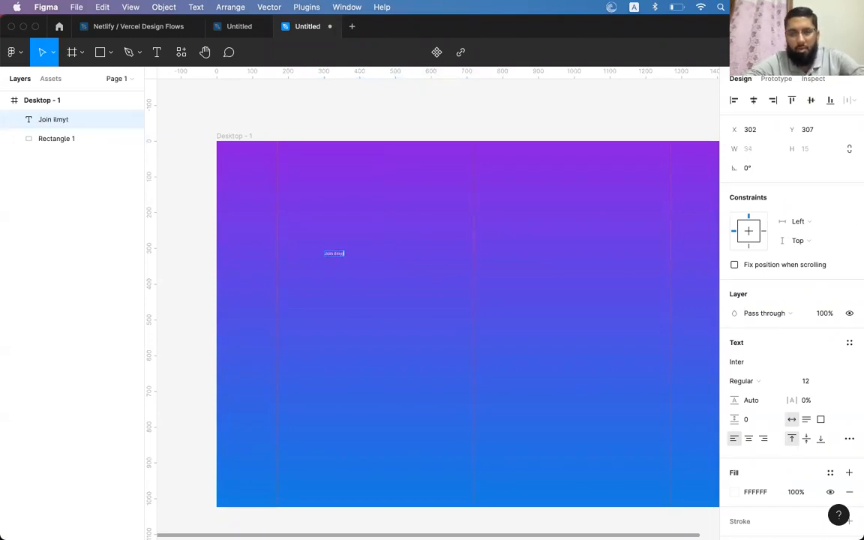
text(.com)
key(Escape)
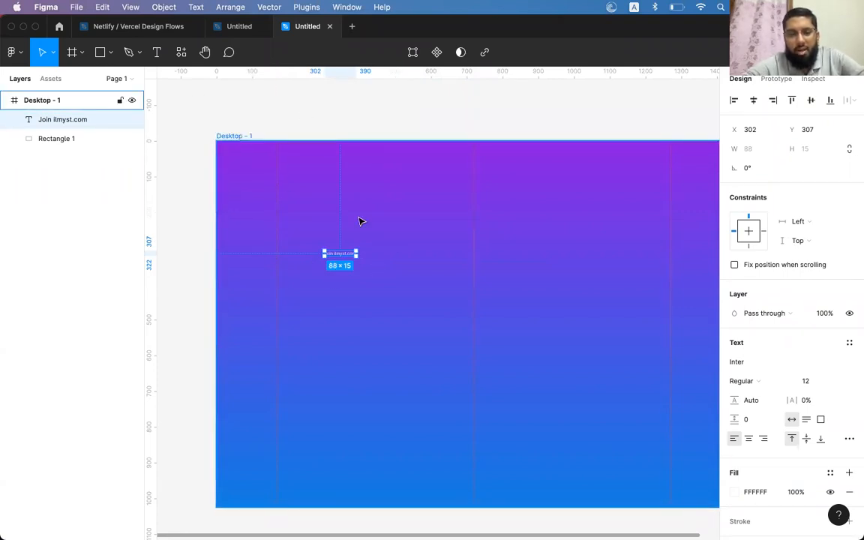
key(Delete)
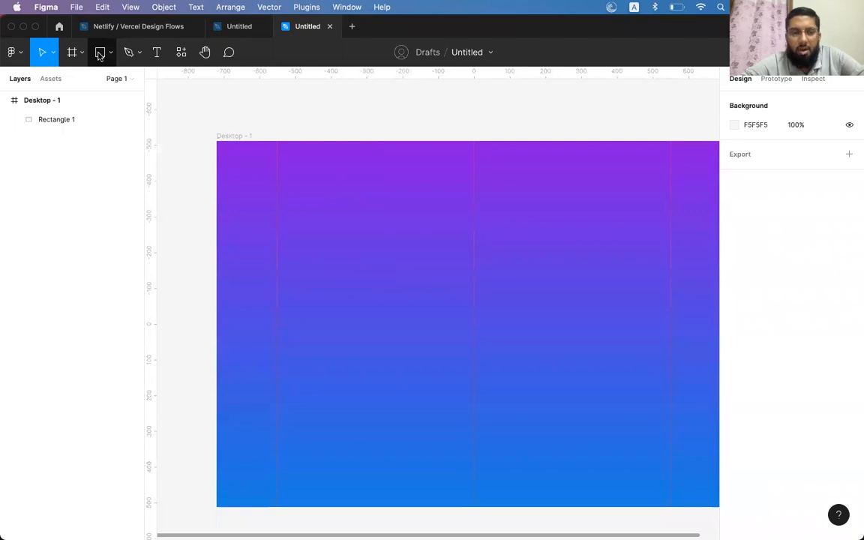
click(155, 53)
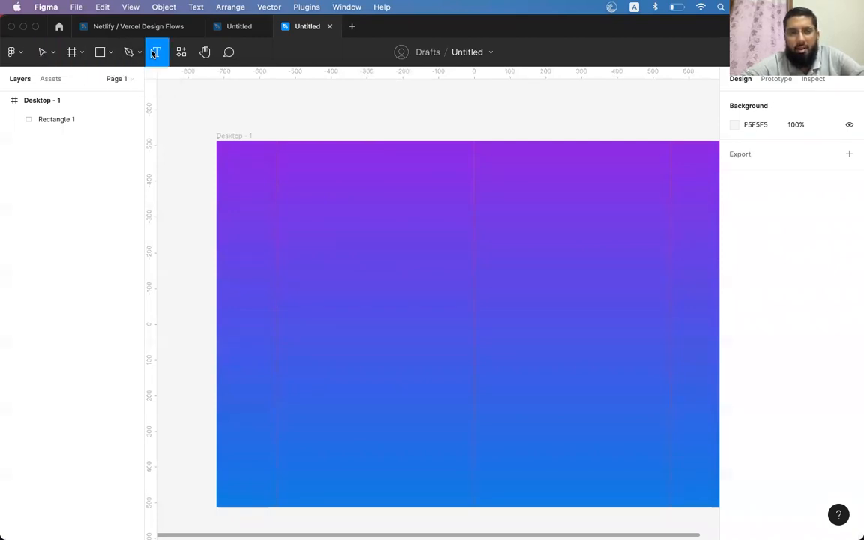
Create a new text box in the frame's upper left and type 'Join'
click(323, 265)
key(Escape)
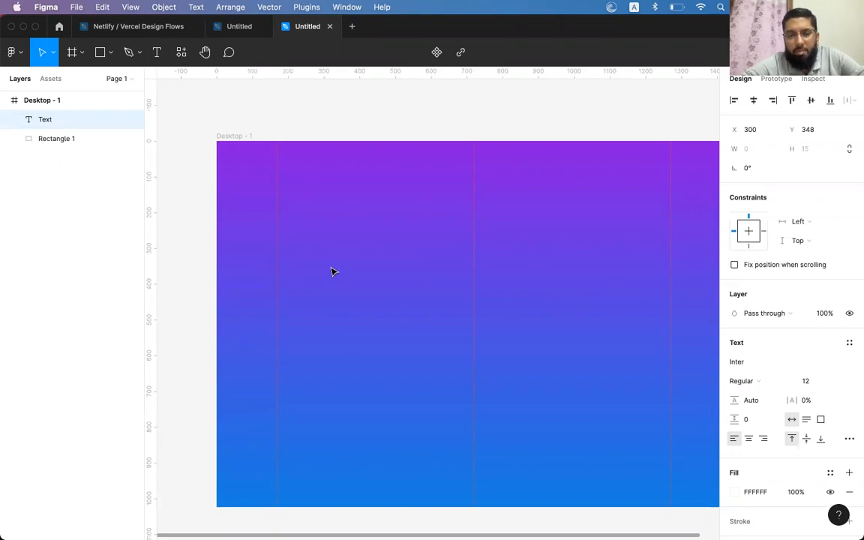
scroll(331, 272, up, 5)
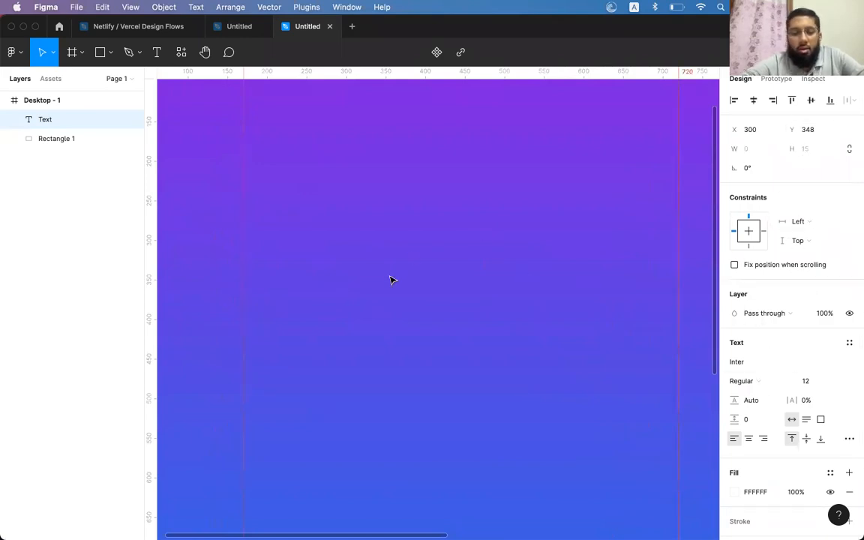
text(Joi)
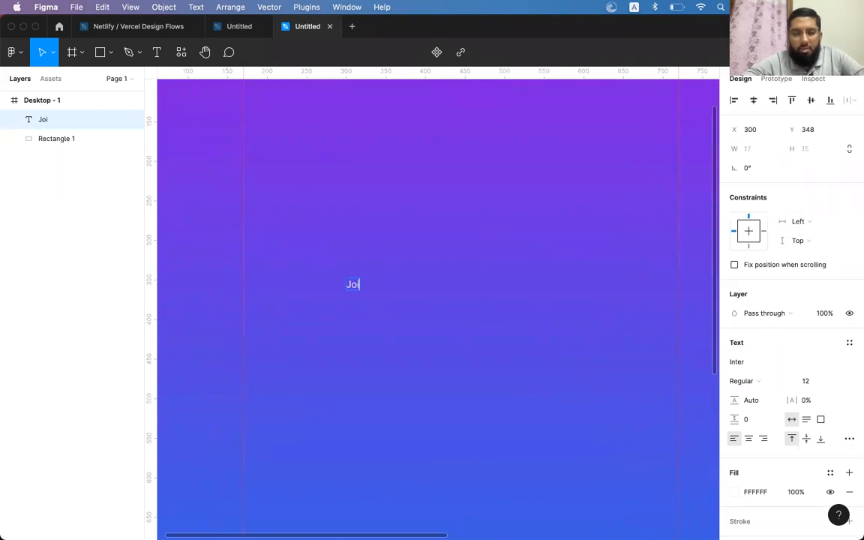
text(n ilmyst)
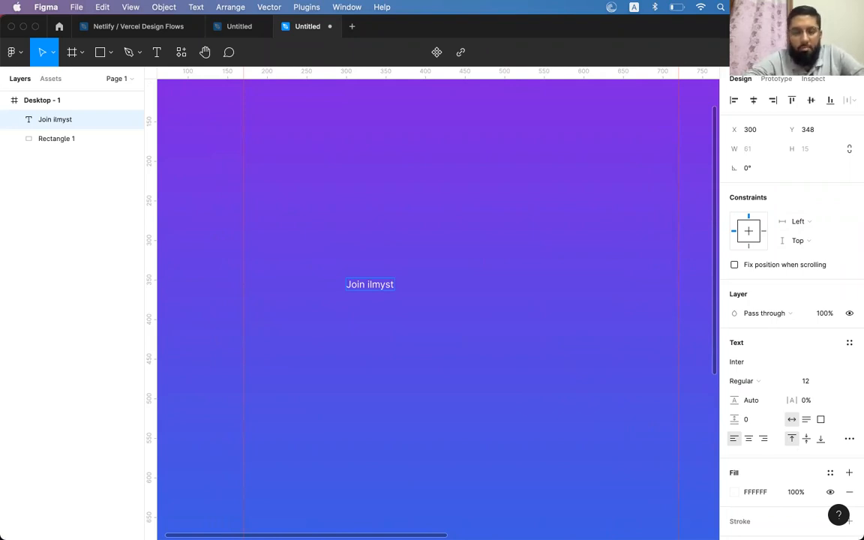
key(BackSpace)
key(BackSpace)
key(BackSpace)
key(BackSpace)
key(BackSpace)
key(BackSpace)
Complete the heading as 'Join My EcomStore' and view the canvas at 100% zoom
text(My E)
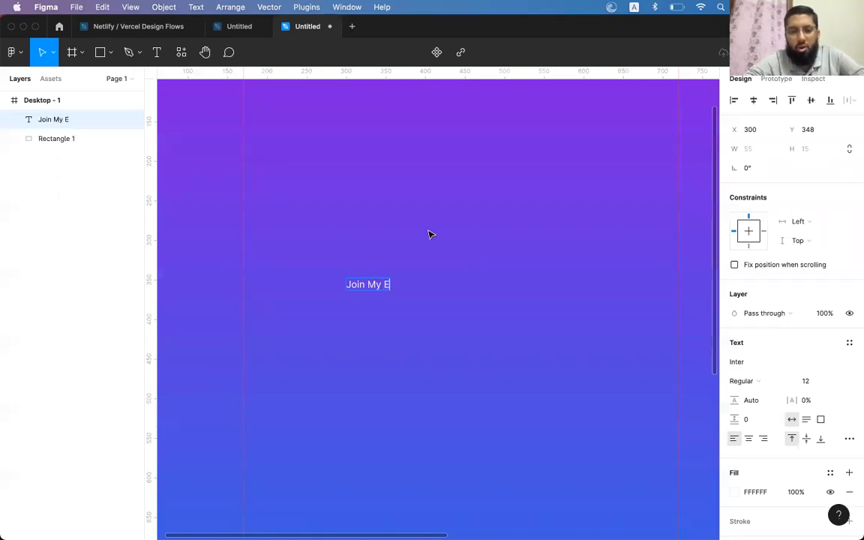
text(comC)
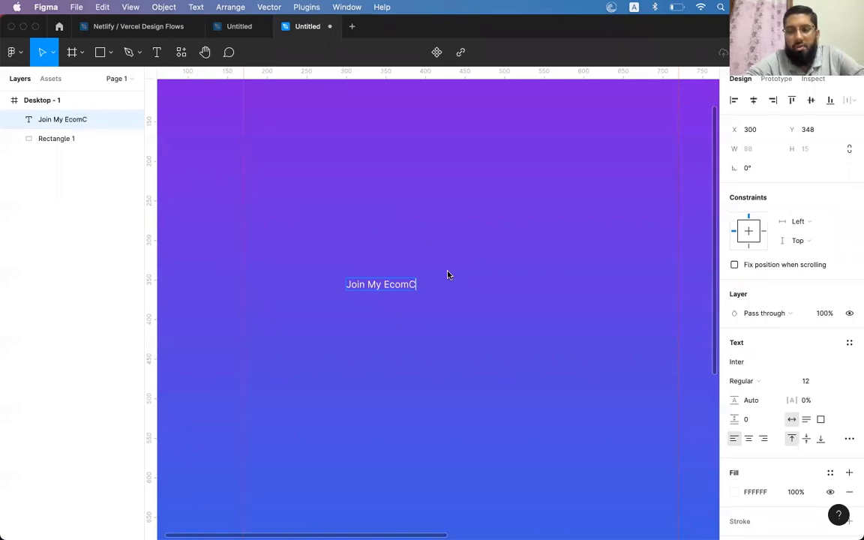
scroll(439, 194, down, 2)
scroll(439, 197, down, 4)
scroll(439, 196, left, 1)
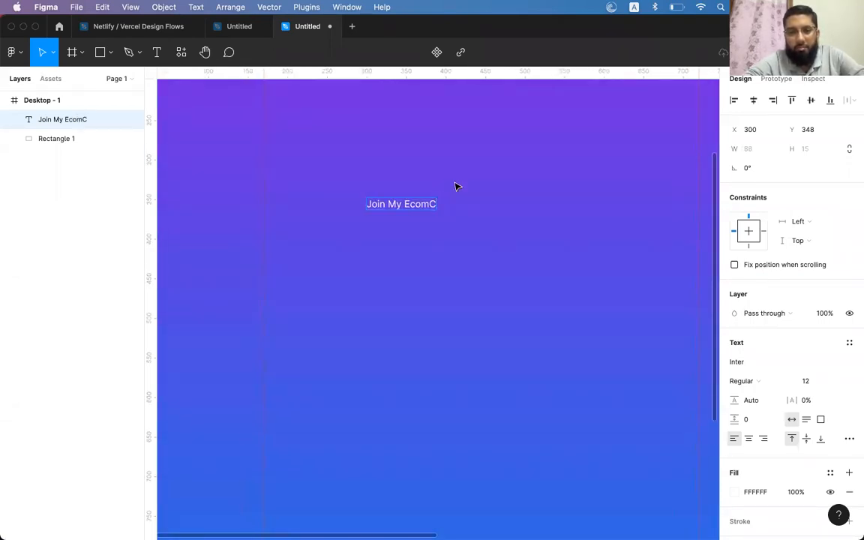
key(BackSpace)
text(Store)
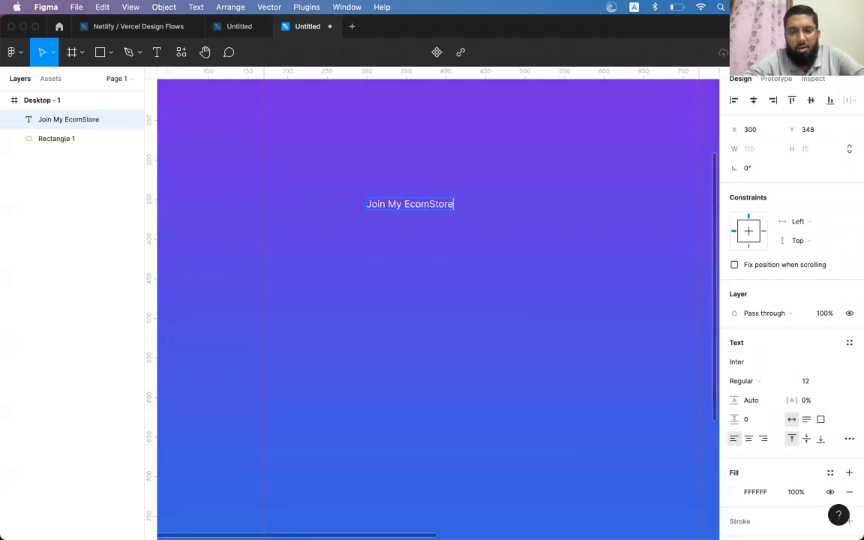
key(Escape)
key(shift+0)
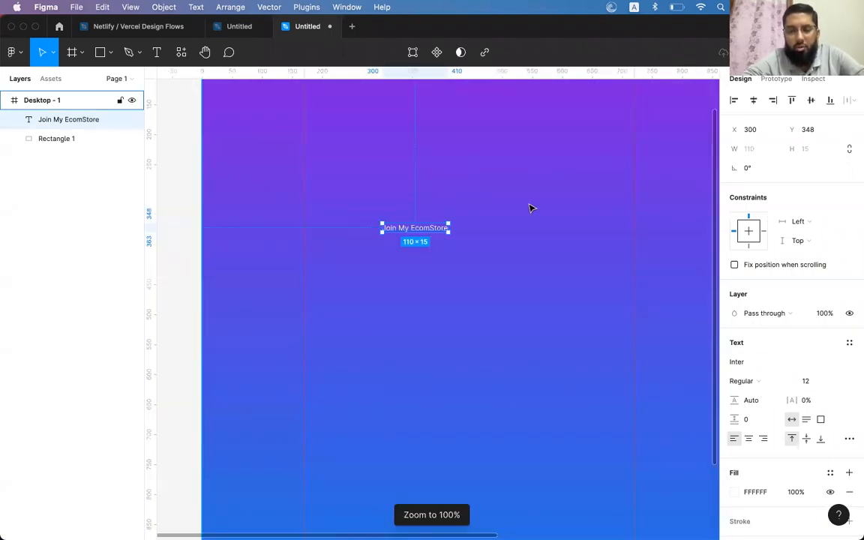
Try the Irish Grover font on the heading, then revert it to Inter
scroll(529, 208, right, 3)
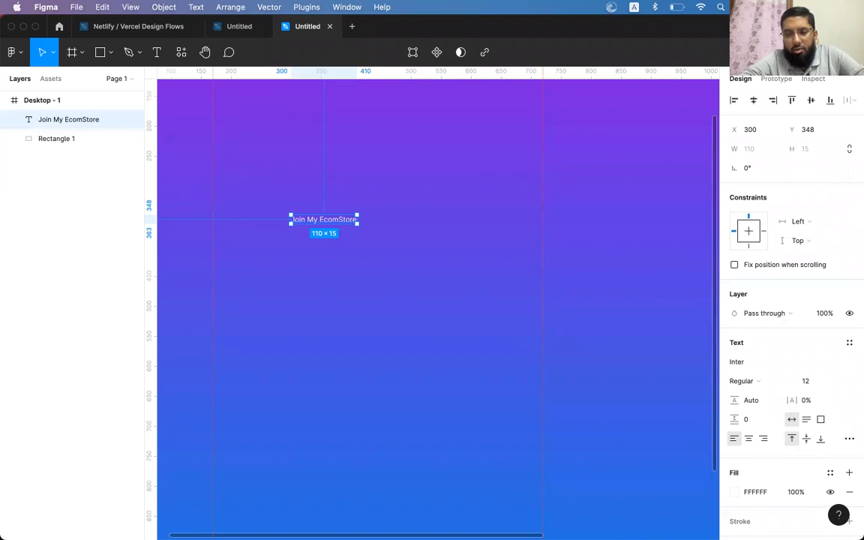
scroll(770, 284, down, 2)
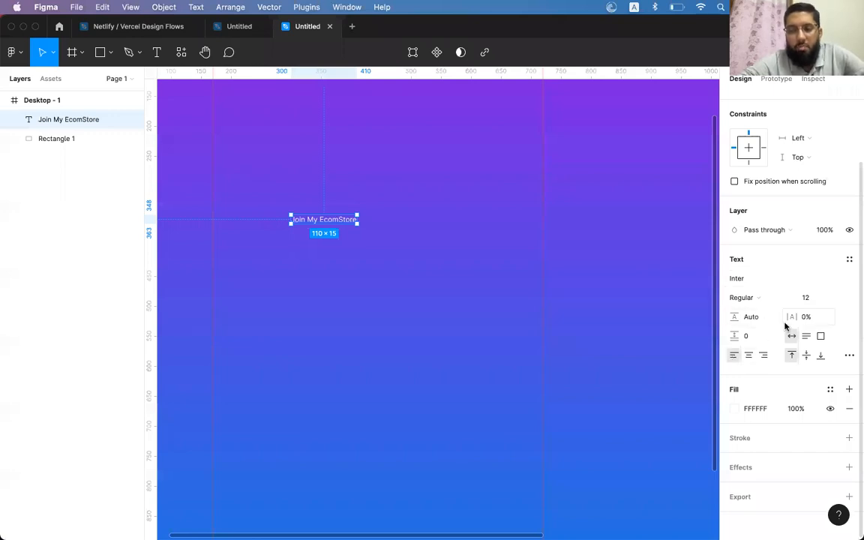
click(746, 282)
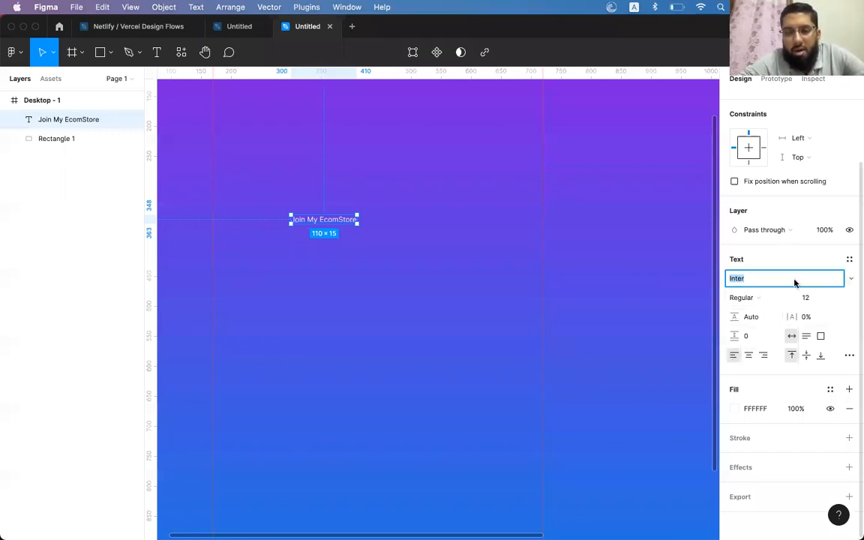
click(853, 281)
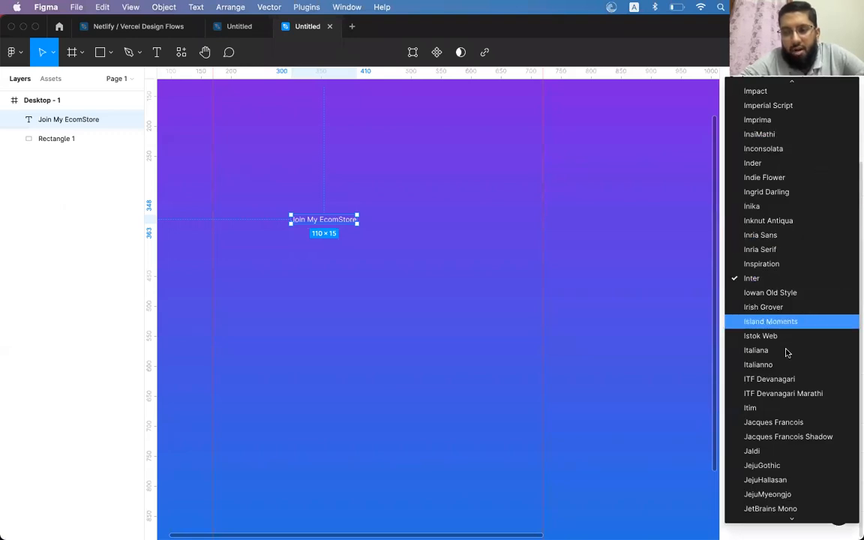
click(791, 306)
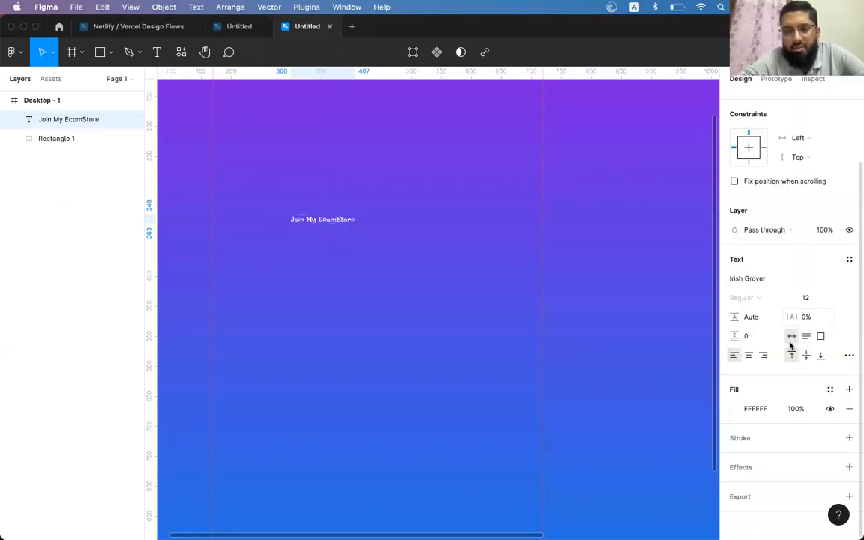
key(cmd+z)
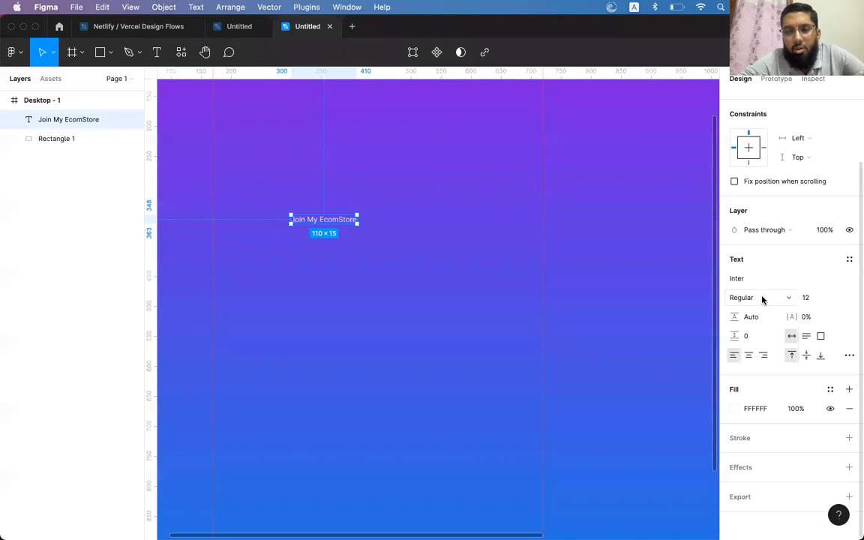
Right-align the heading and move it up-left to X 228, Y 313
click(749, 356)
click(764, 357)
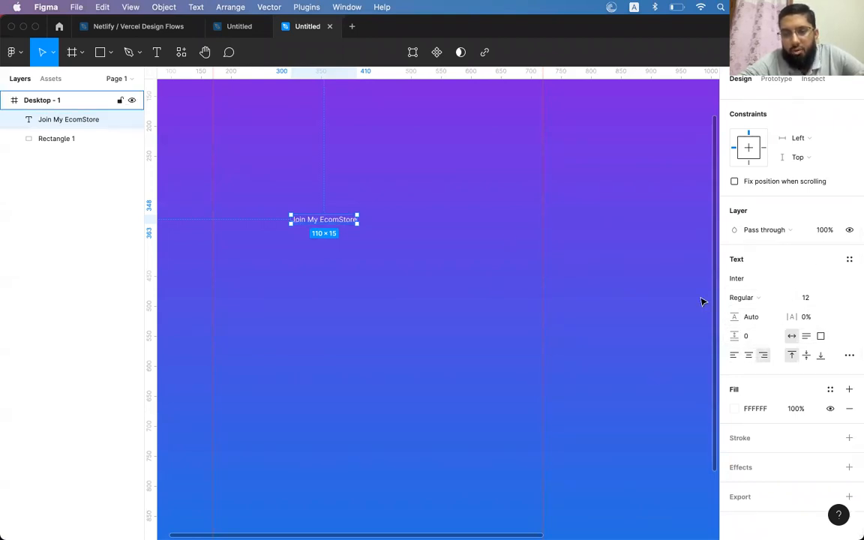
drag(337, 222, 294, 204)
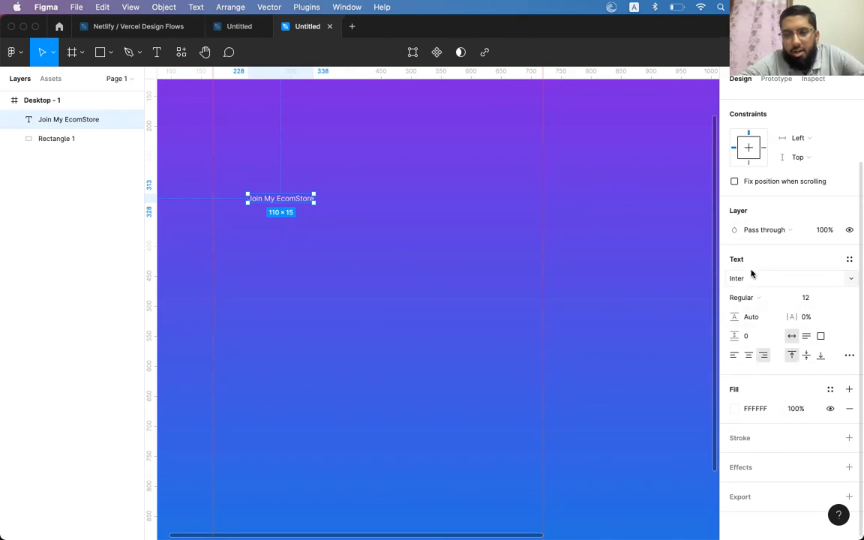
Set the heading to 30 px, left-align it, and position it at x 170
click(805, 299)
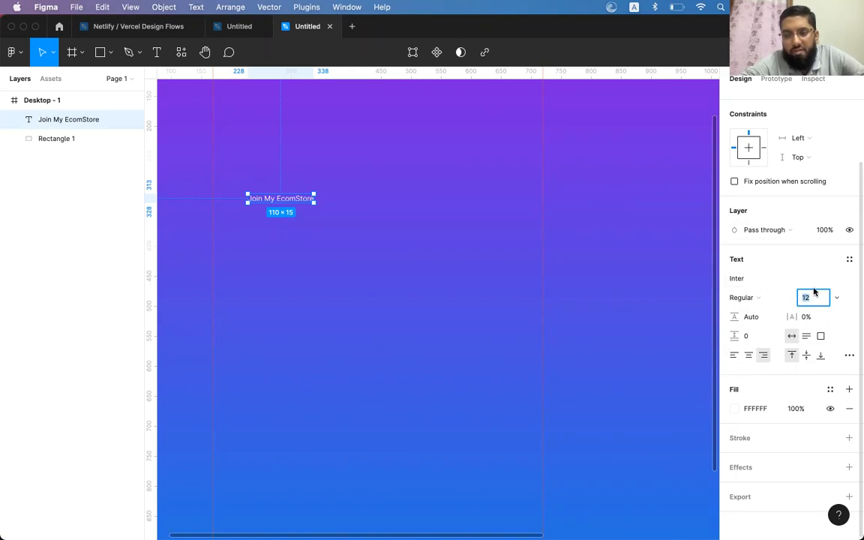
text(30)
key(Return)
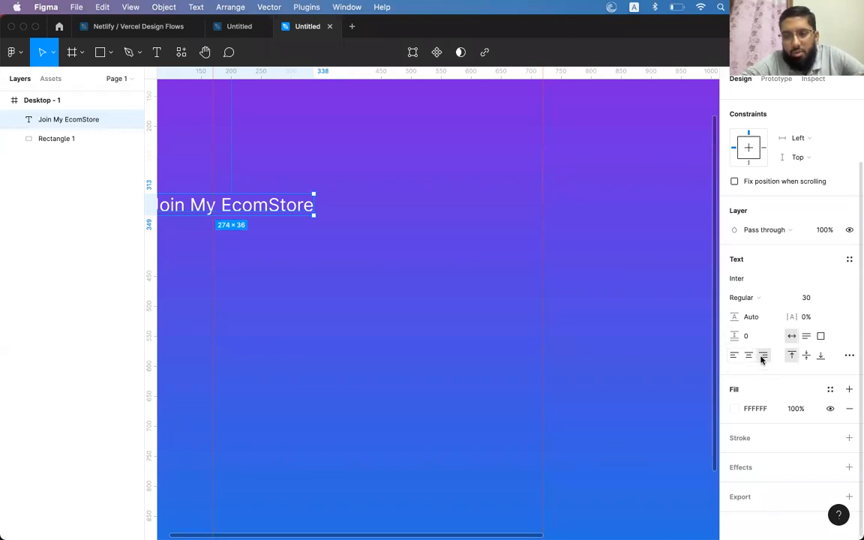
click(733, 356)
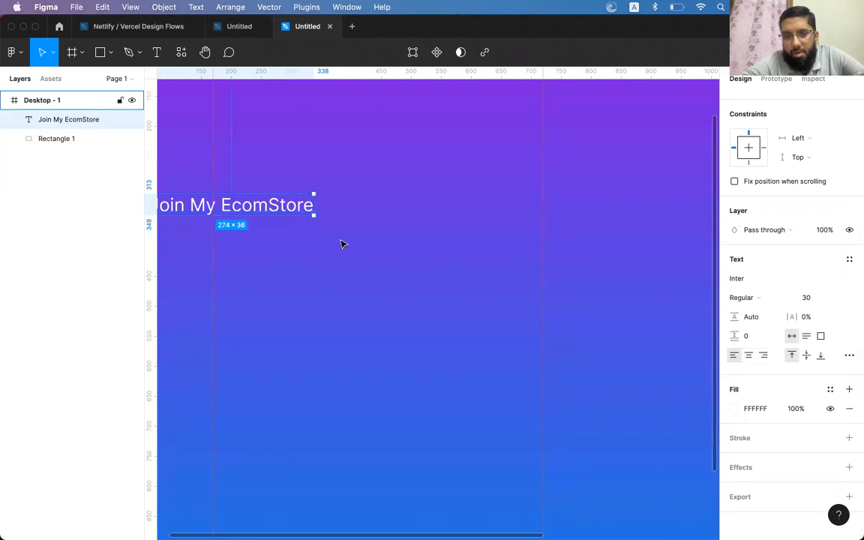
drag(272, 205, 336, 209)
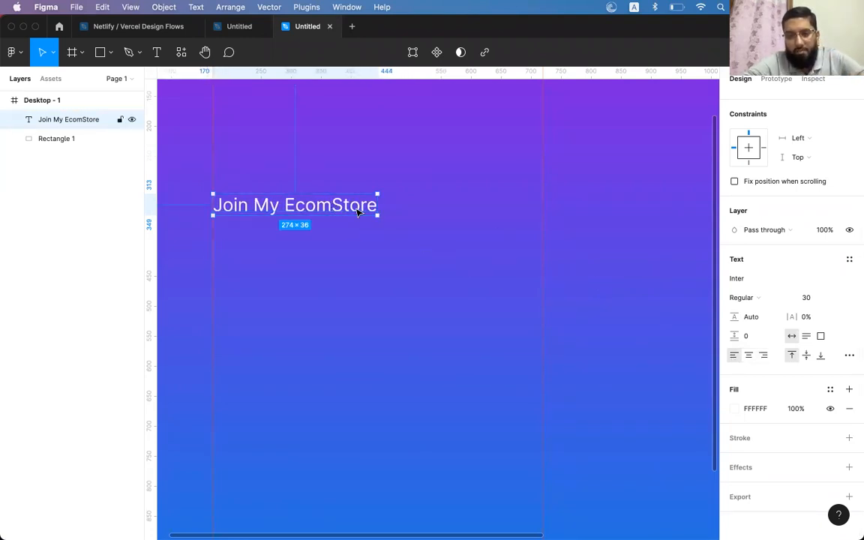
mouse_move(315, 213)
mouse_down()
mouse_move(557, 224)
mouse_move(280, 216)
mouse_move(494, 208)
mouse_move(324, 217)
mouse_move(321, 230)
mouse_move(318, 221)
mouse_up()
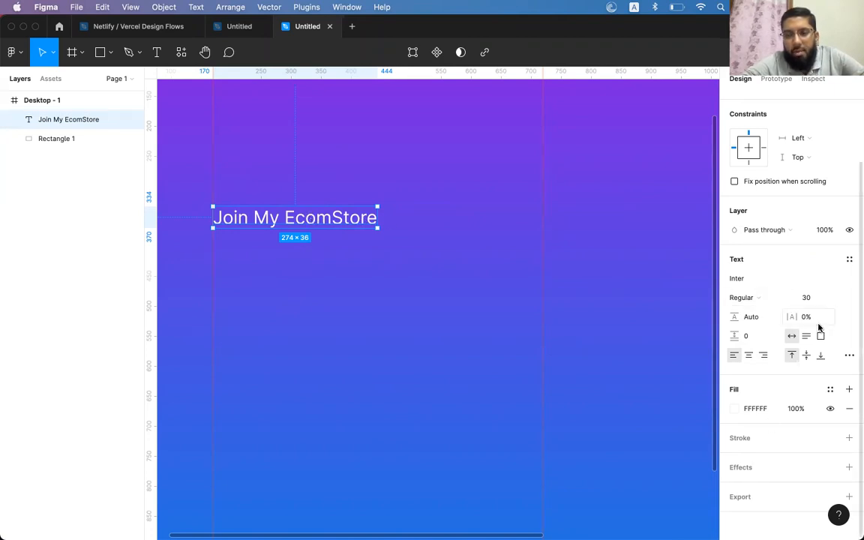
Change the heading's font weight to Inter Bold
click(759, 299)
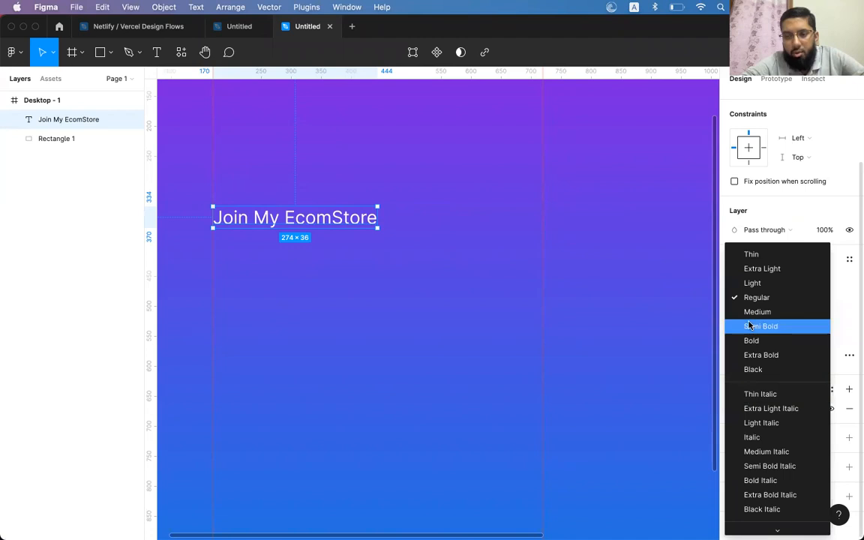
click(751, 341)
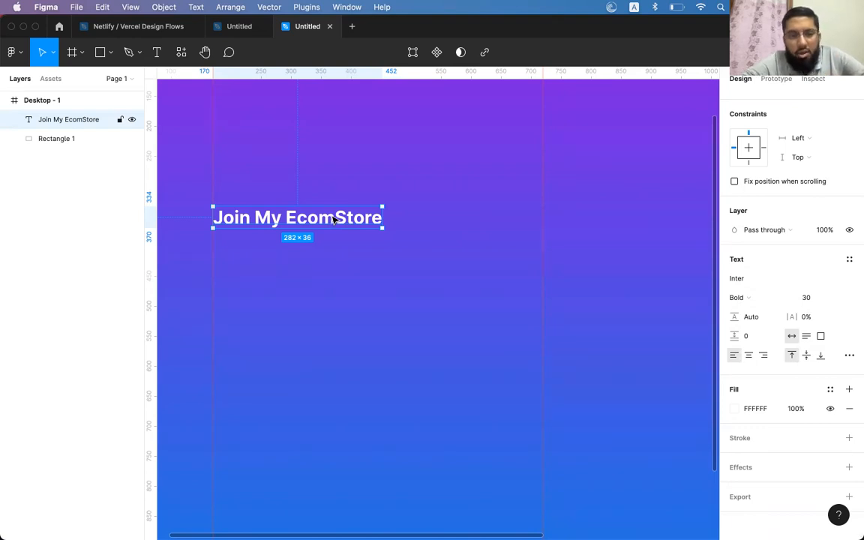
scroll(307, 225, right, 3)
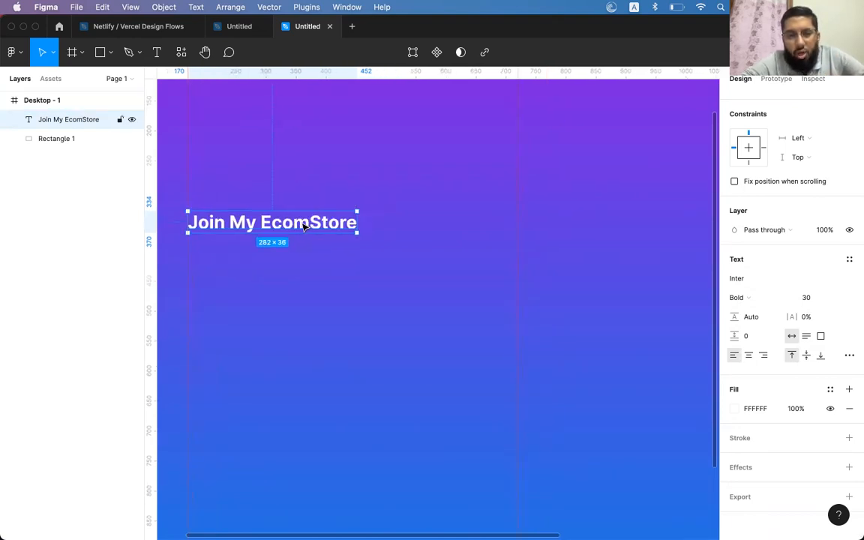
scroll(304, 228, left, 2)
Duplicate the heading just below itself and clear the copy's text
drag(318, 216, 318, 257)
double_click(339, 253)
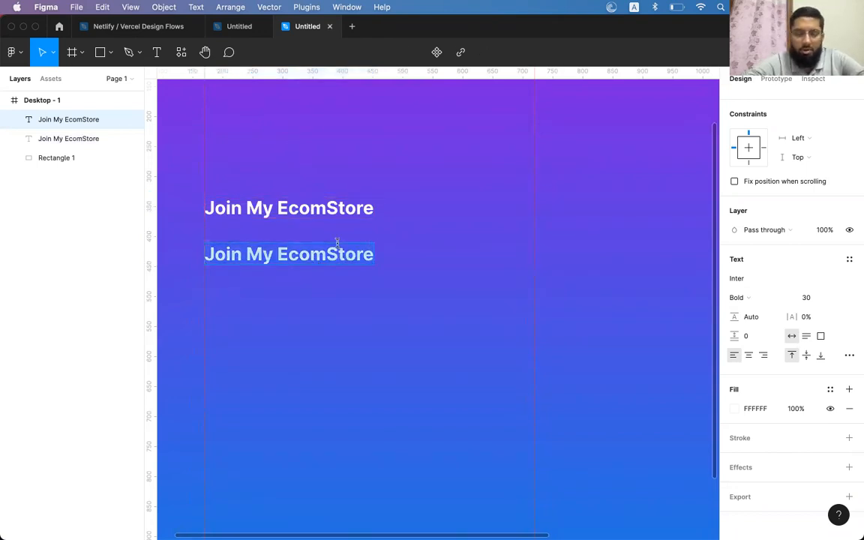
text(Join)
key(super+a)
key(BackSpace)
Type 'Please fill the form to join my ecommerceStore' and narrow the box to wrap onto two lines
text(Please fill the form jo)
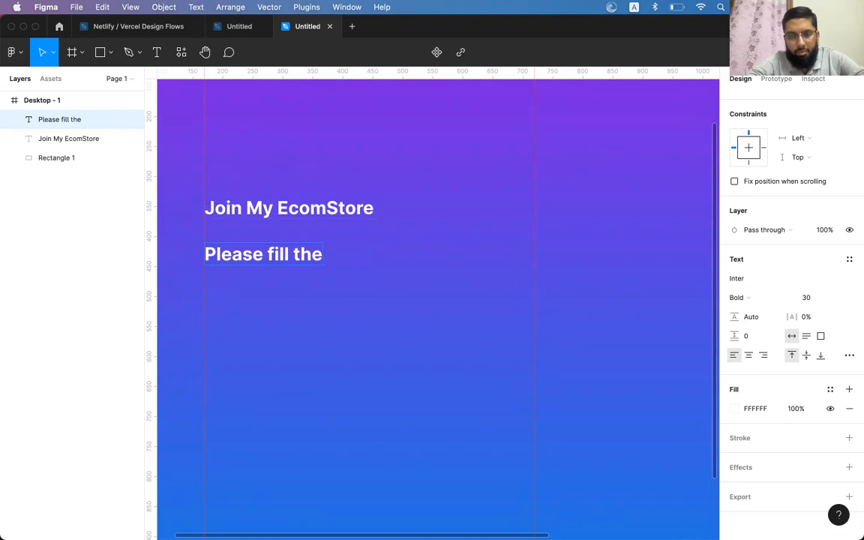
key(BackSpace)
key(BackSpace)
text(to jo)
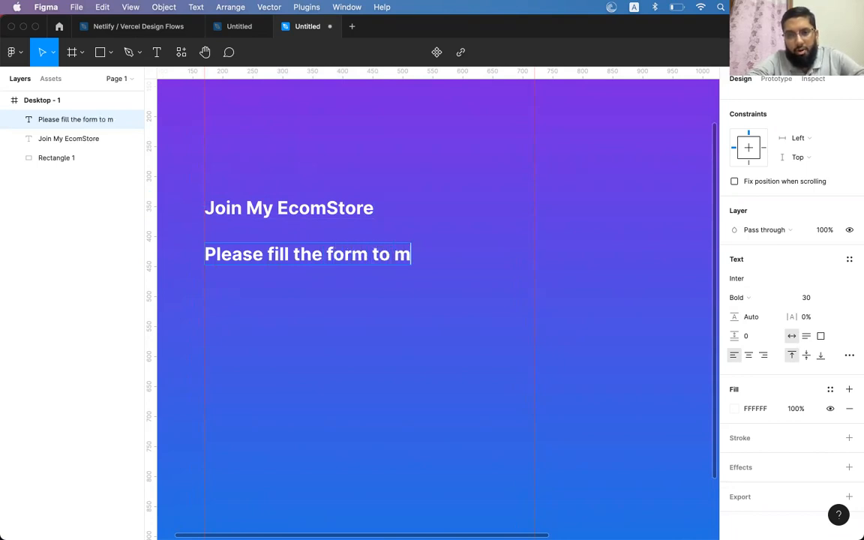
text(in my )
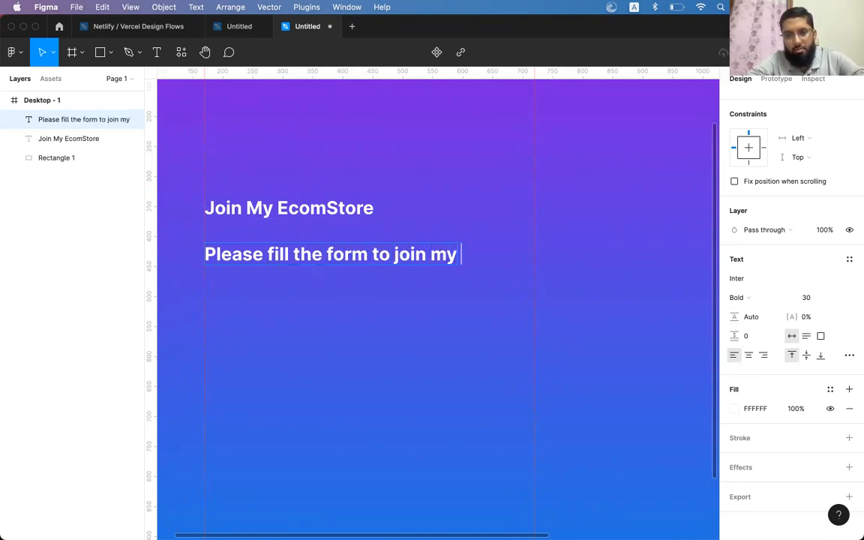
text(ecommerceStore)
key(Escape)
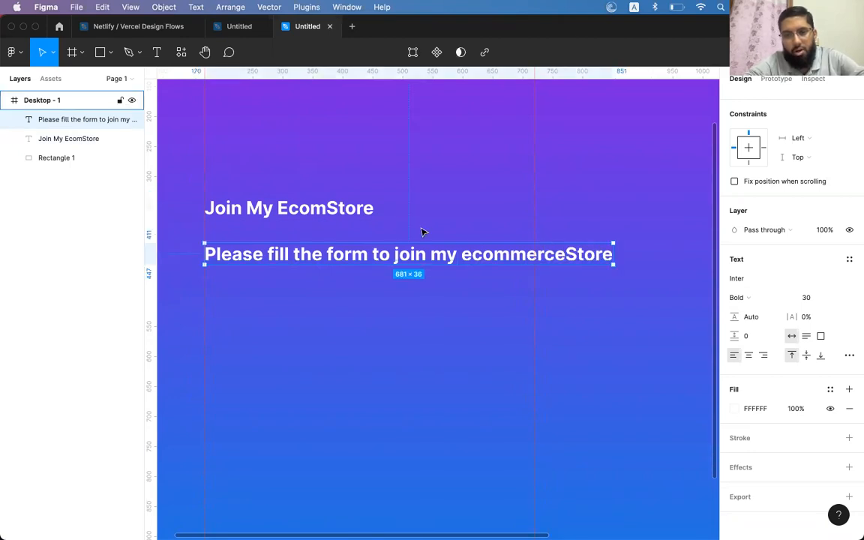
drag(616, 253, 534, 261)
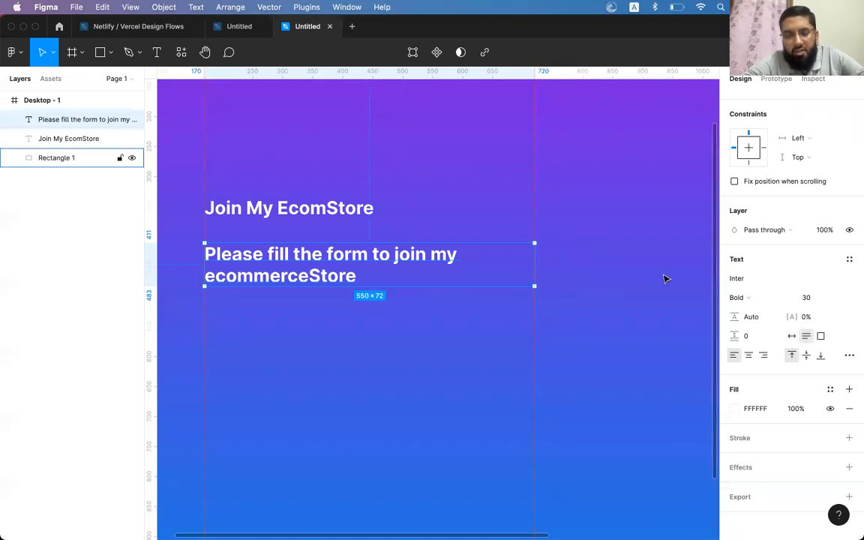
Make the subtitle Regular weight, tuck it under the heading, and shift both down
click(738, 297)
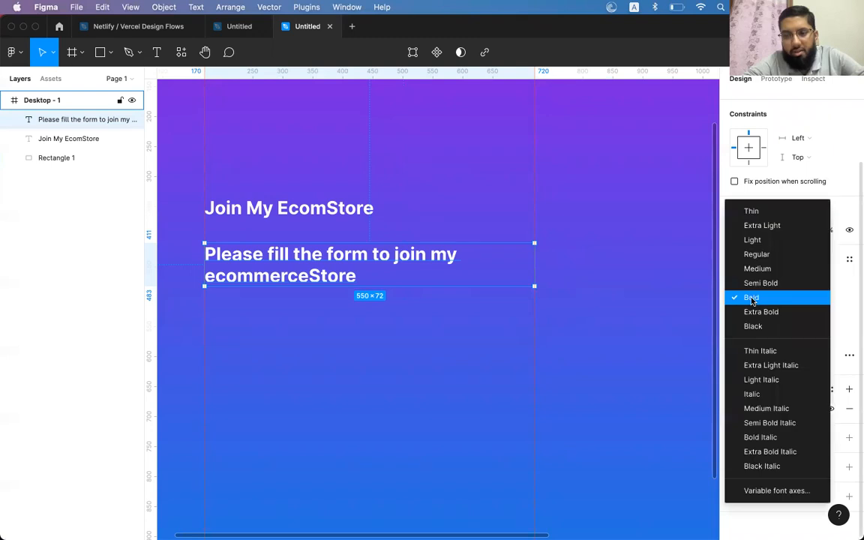
click(754, 253)
drag(322, 276, 319, 255)
shift+click(308, 208)
drag(308, 208, 308, 240)
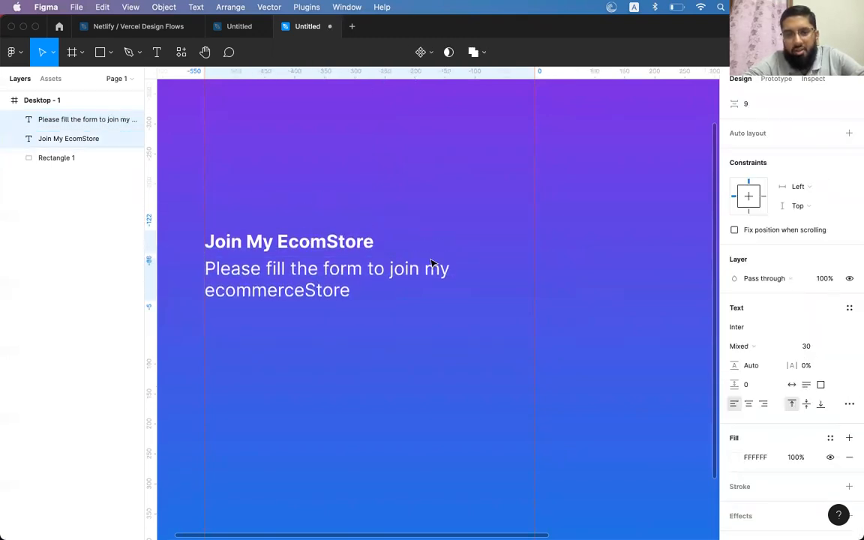
key(Escape)
Resize the subtitle text, trying 25 and then 24 px
click(503, 289)
click(804, 382)
text(25)
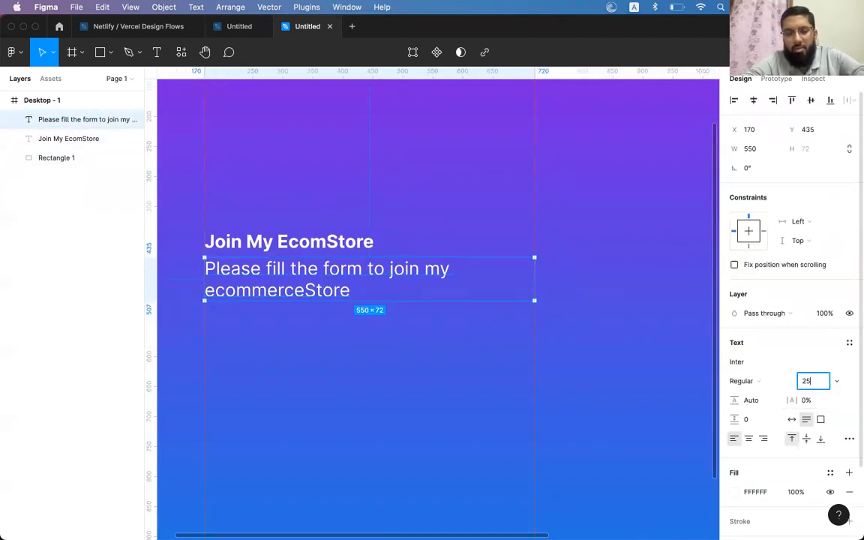
key(Return)
click(806, 381)
text(2)
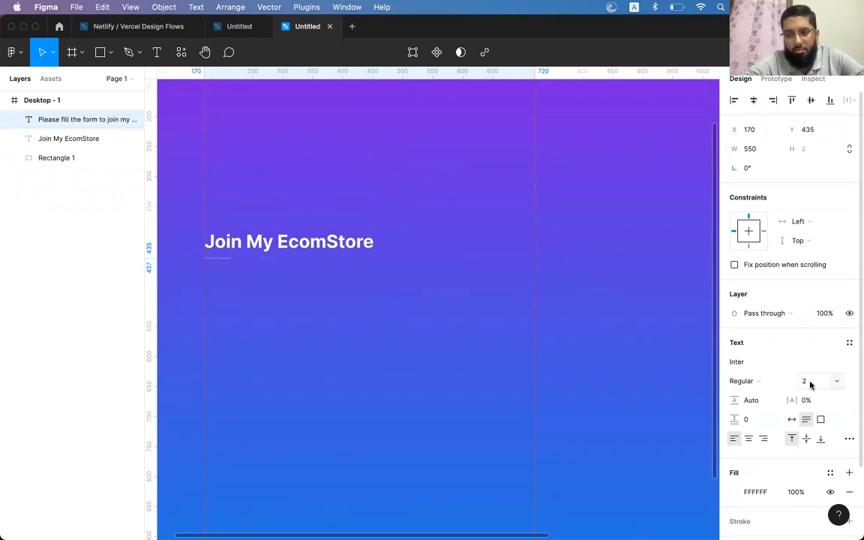
text(4)
key(Return)
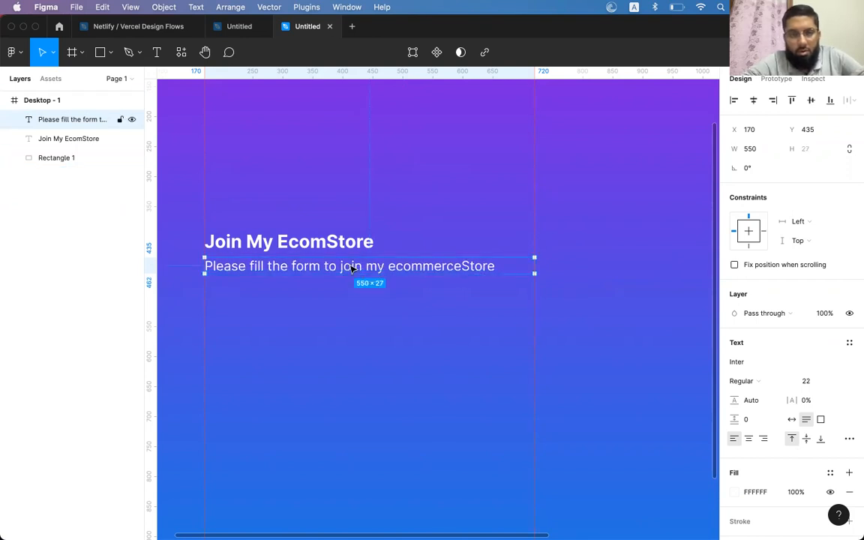
Select the heading with the subtitle and drag both down together in the frame
shift+click(324, 244)
drag(324, 244, 306, 281)
scroll(315, 292, down, 2)
scroll(315, 293, right, 2)
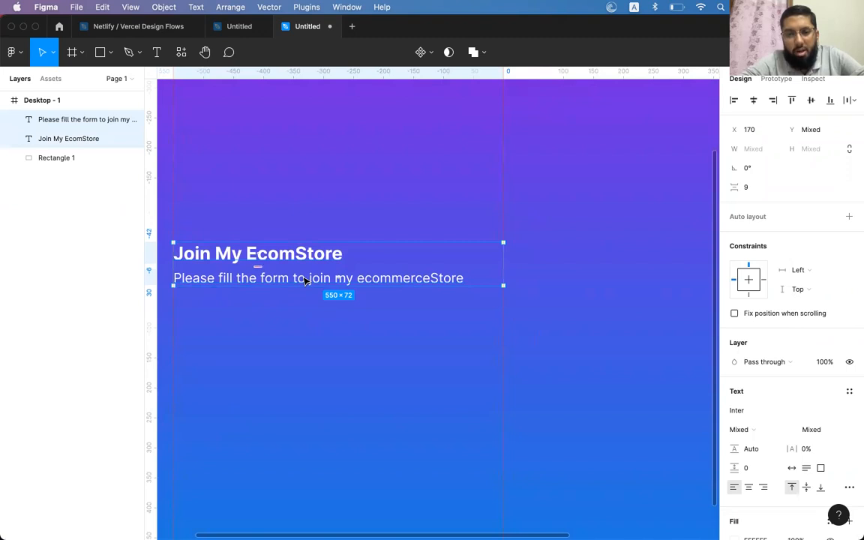
scroll(305, 281, right, 5)
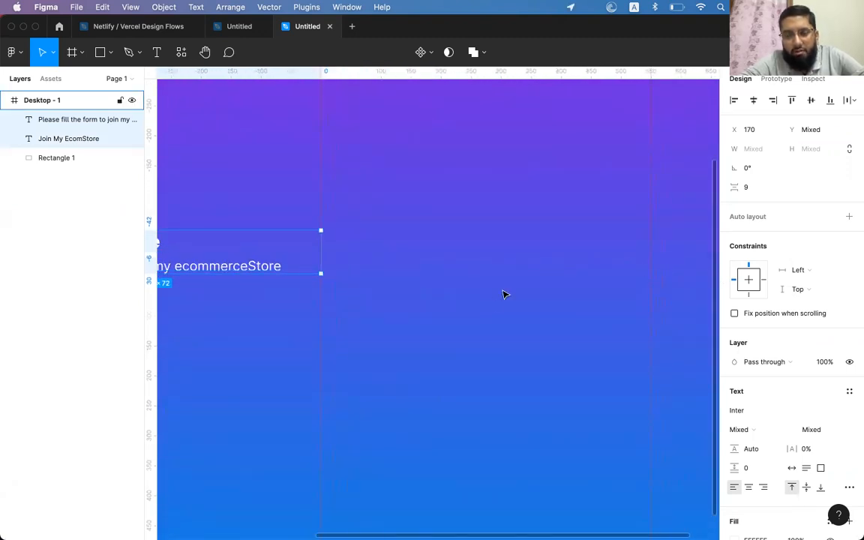
scroll(495, 304, down, 2)
scroll(495, 304, left, 1)
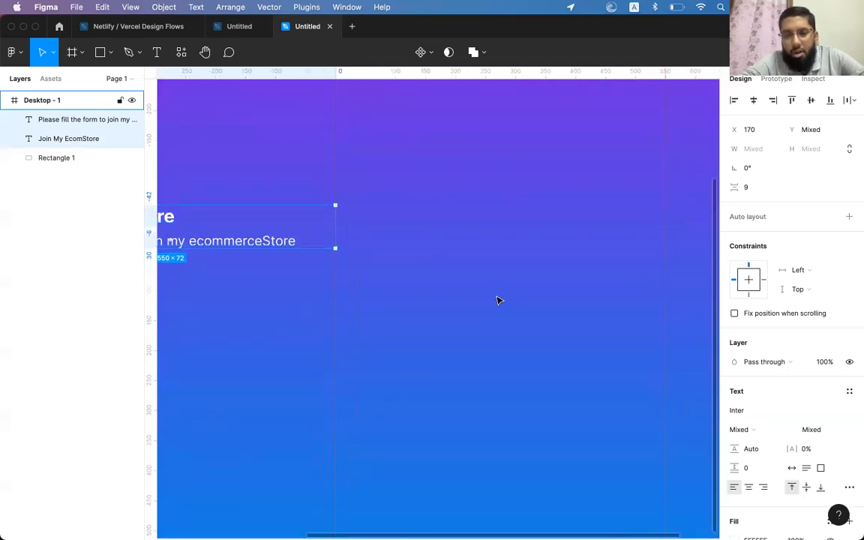
click(100, 54)
drag(374, 217, 651, 249)
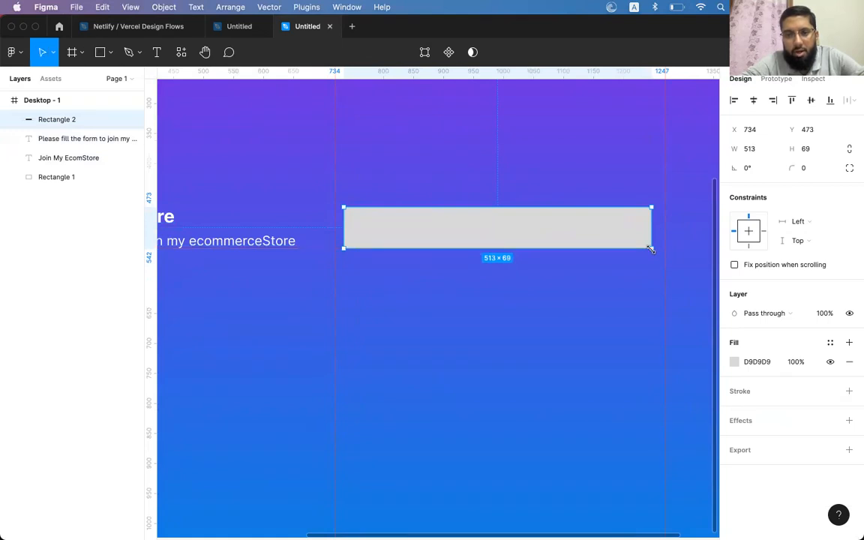
scroll(651, 249, left, 2)
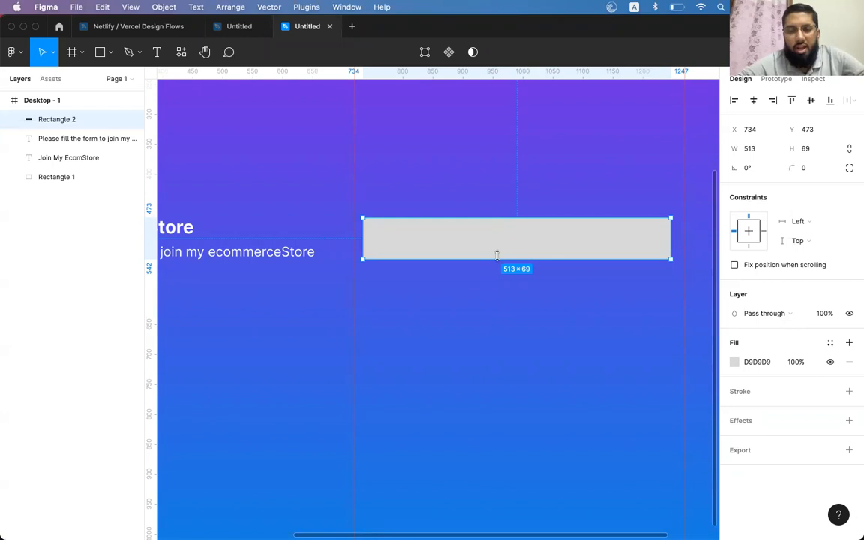
drag(497, 256, 497, 252)
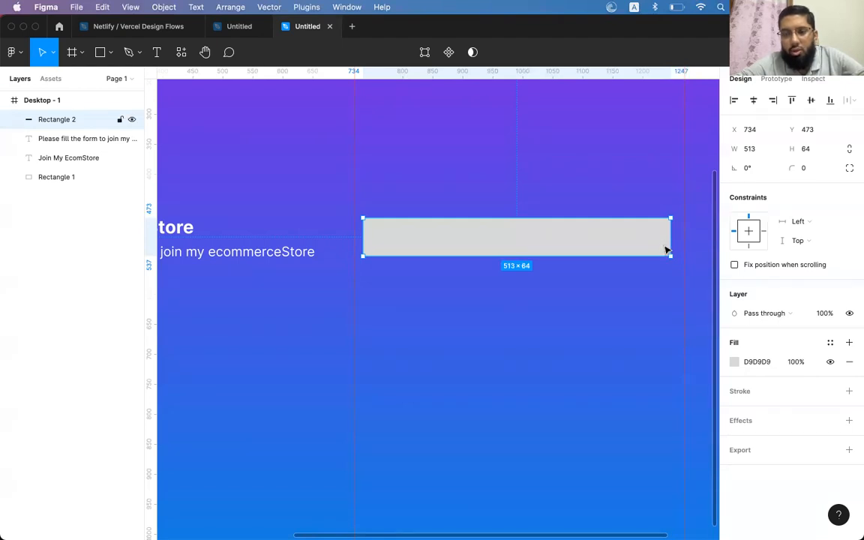
drag(666, 256, 666, 259)
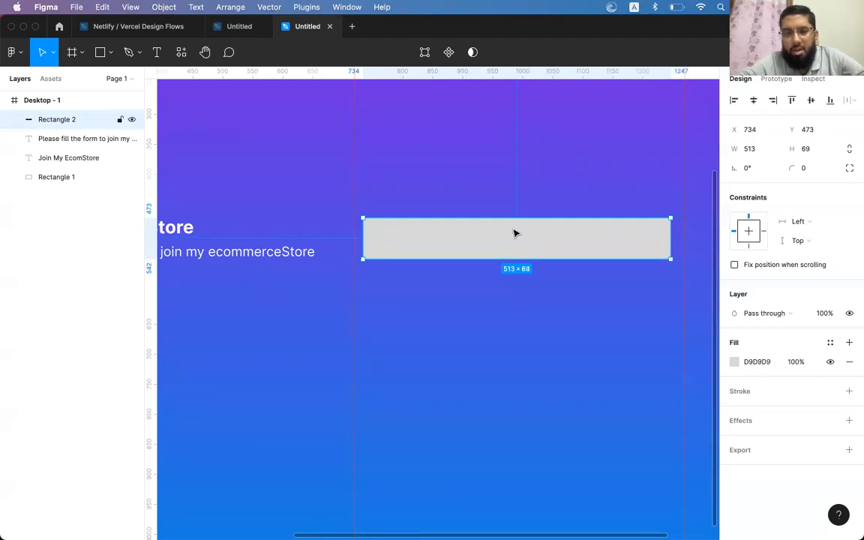
key(BackSpace)
Draw a new rectangle and enlarge it to a 321×321 square
click(98, 53)
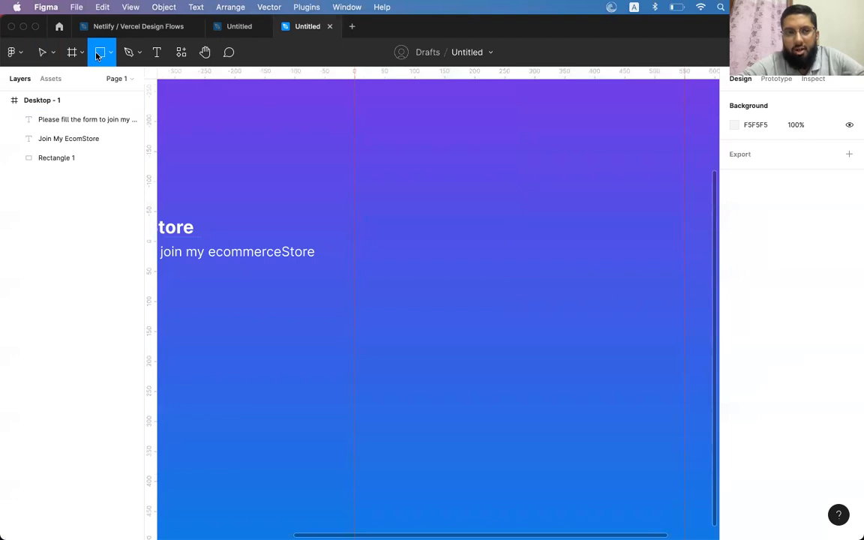
click(412, 204)
drag(467, 264, 602, 387)
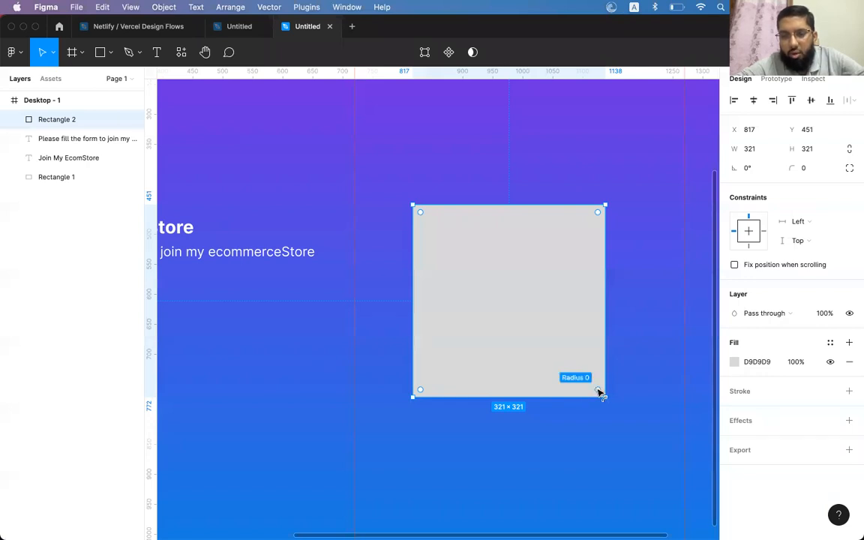
mouse_move(600, 392)
mouse_down()
mouse_move(546, 361)
mouse_move(531, 362)
mouse_move(598, 396)
mouse_move(542, 378)
mouse_move(588, 392)
mouse_up()
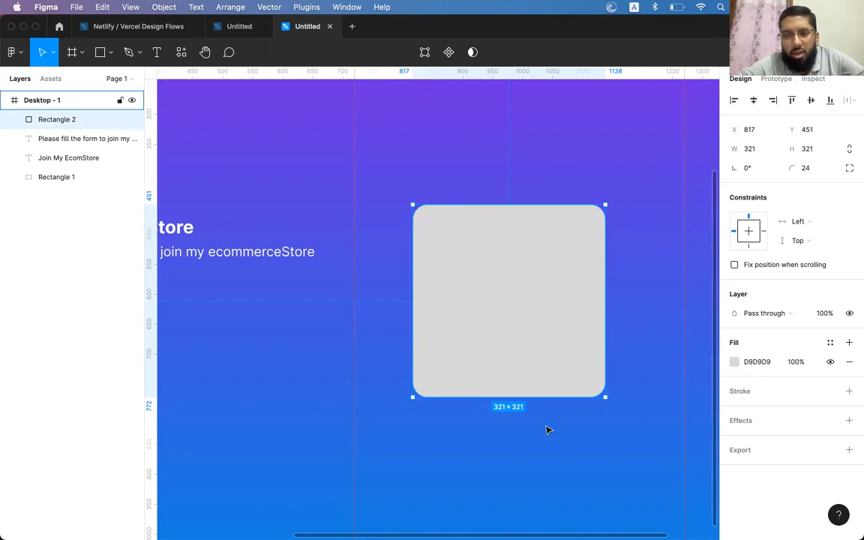
key(super+z)
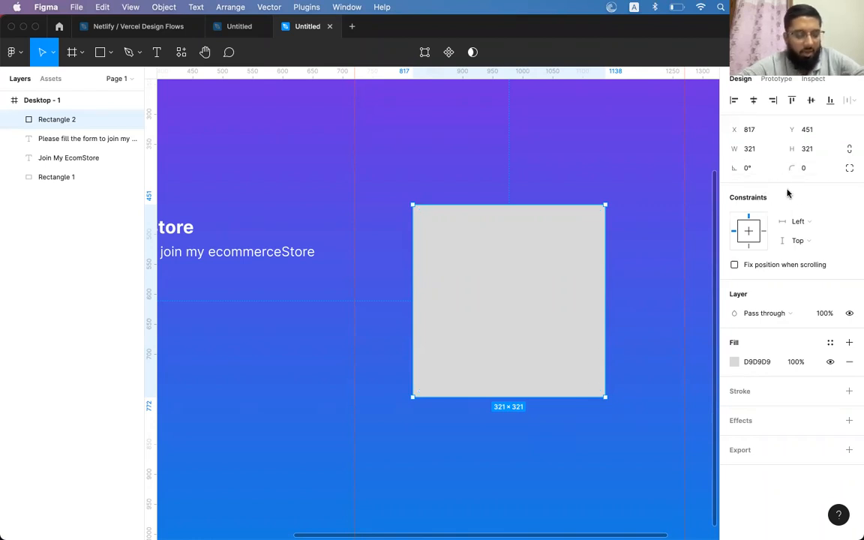
Set the square's corner radius to 40 after trying 20, 100 and 10
click(811, 169)
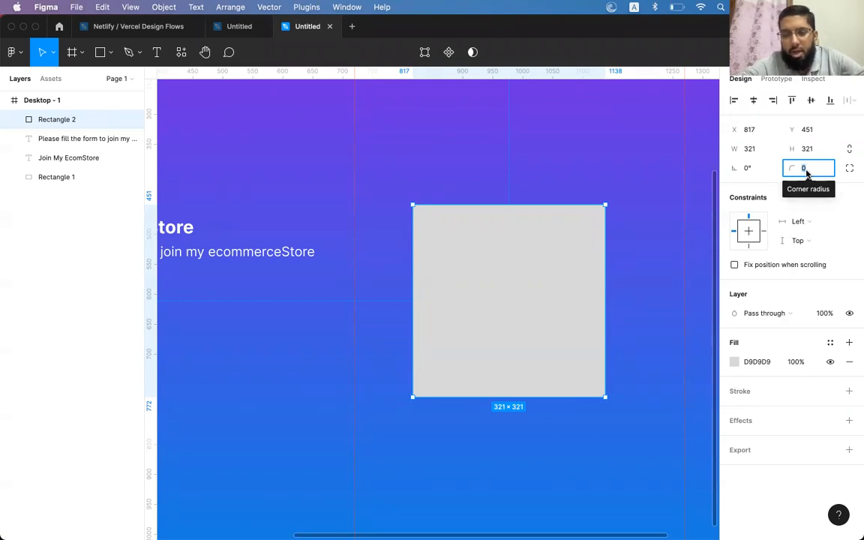
text(20)
key(Return)
click(816, 166)
text(100)
key(Return)
click(815, 168)
text(10)
key(Return)
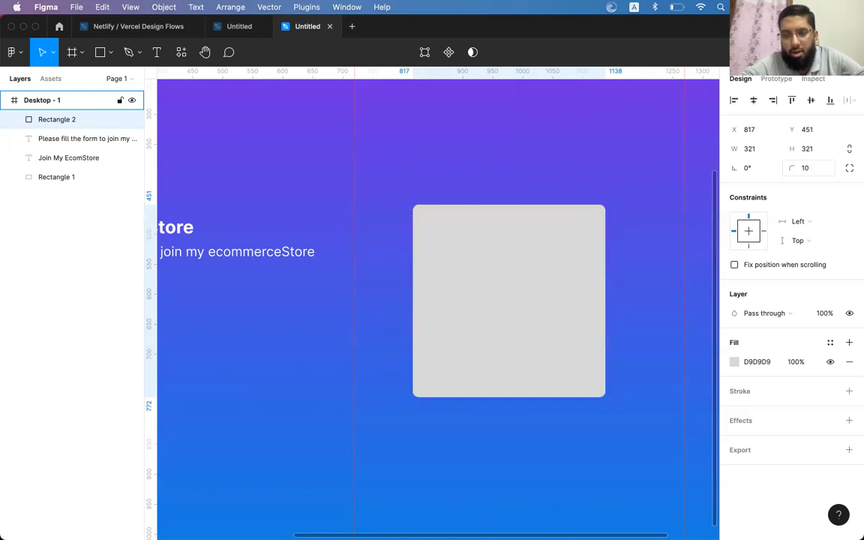
click(813, 169)
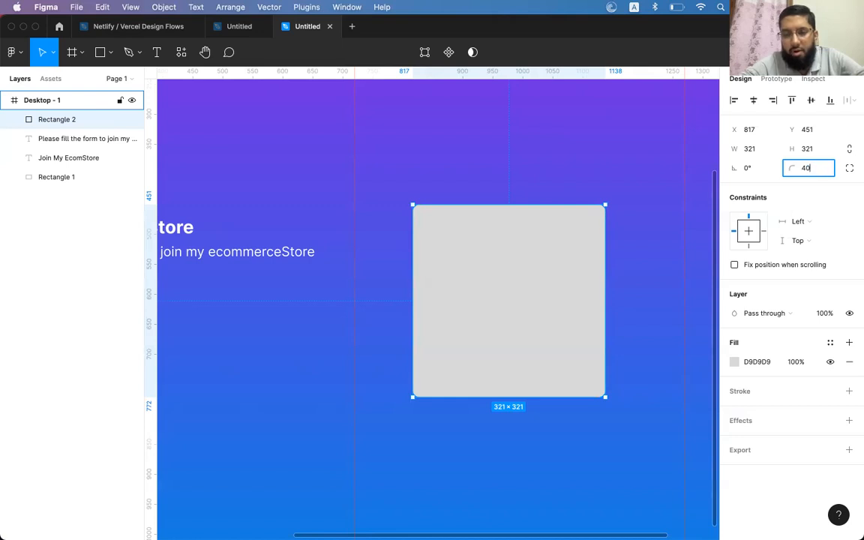
key(Return)
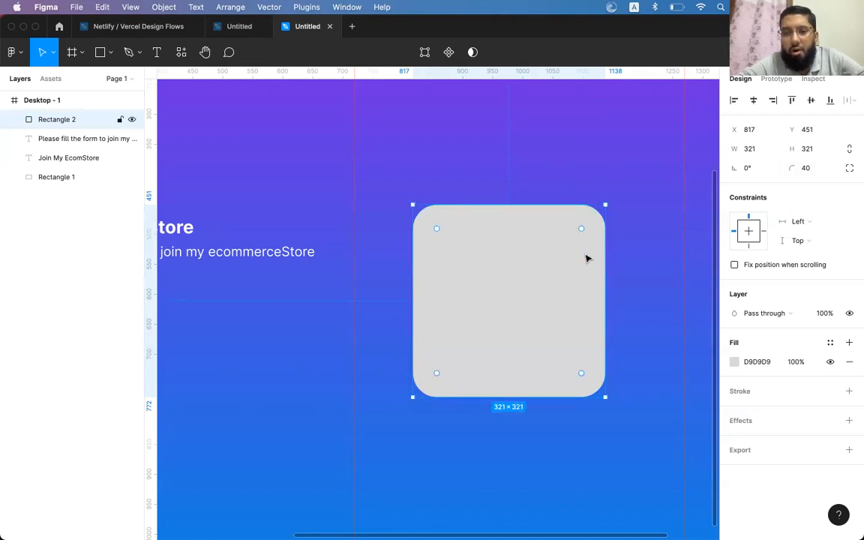
Stretch it into a 517×63 pill, duplicate it below, and start a text label above it
drag(548, 278, 507, 259)
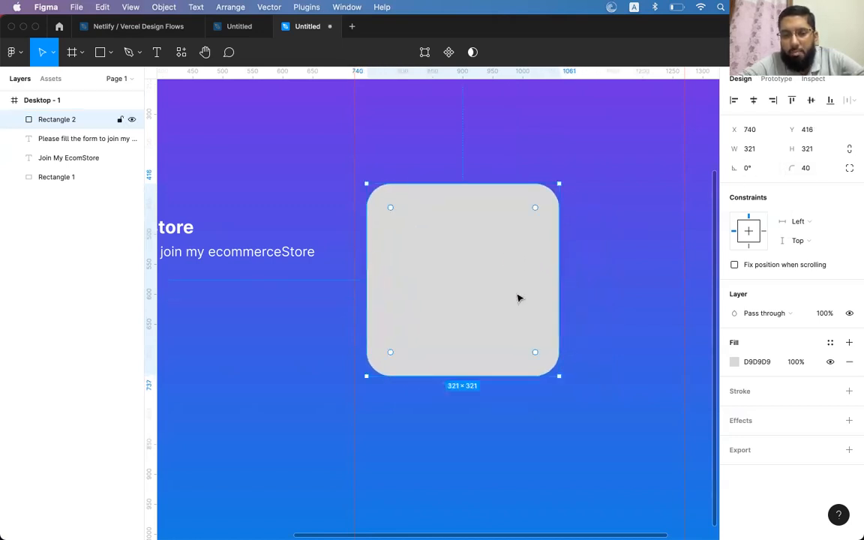
drag(560, 373, 652, 236)
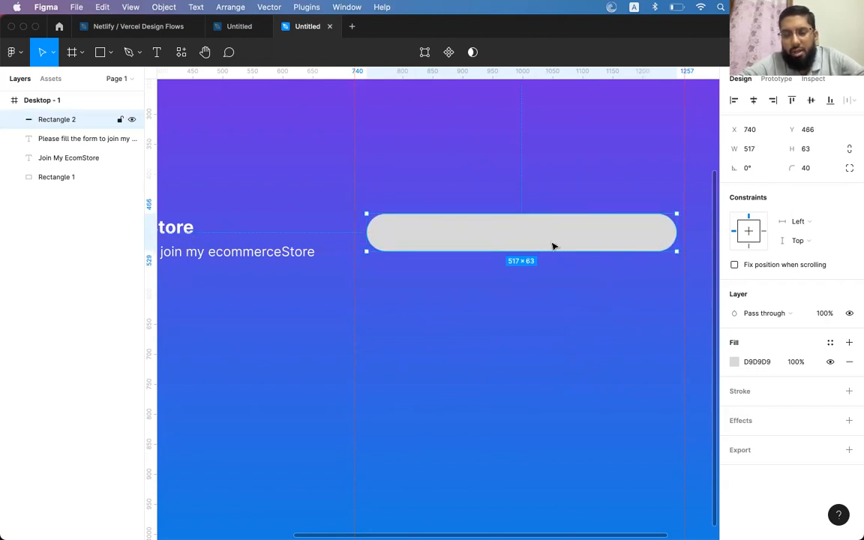
drag(554, 245, 546, 306)
click(526, 248)
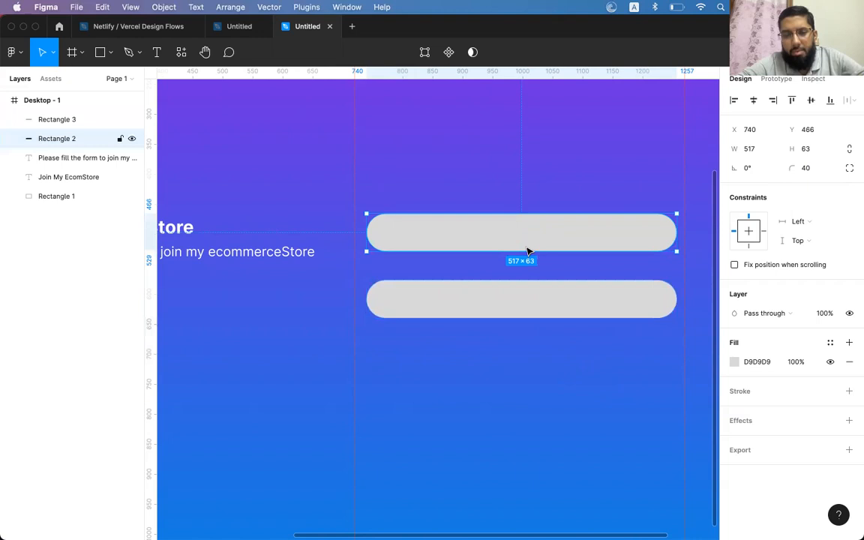
click(155, 54)
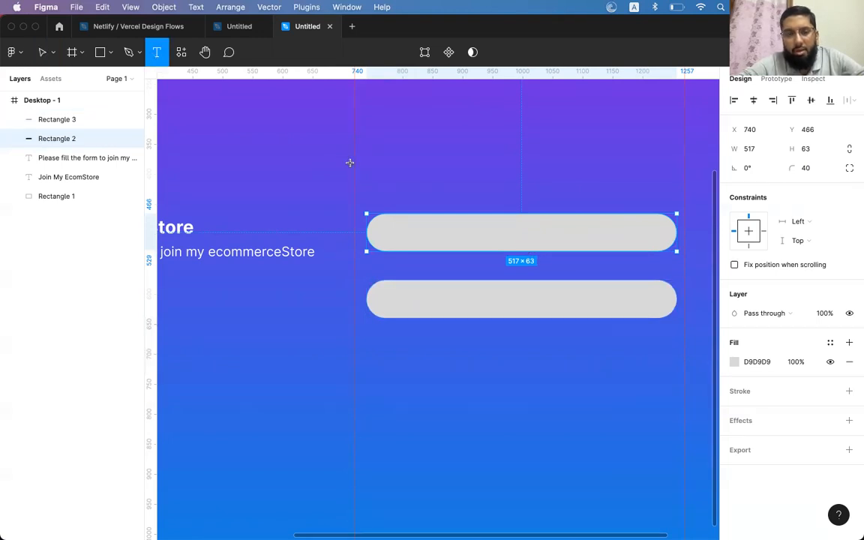
click(386, 202)
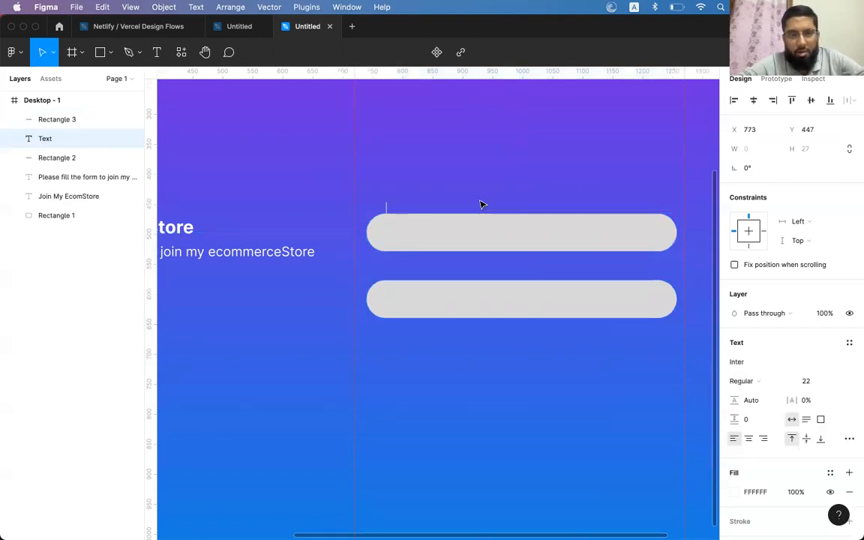
Label the upper pill 'Username' at 18 px, aligned with the pill's left edge
text(Username)
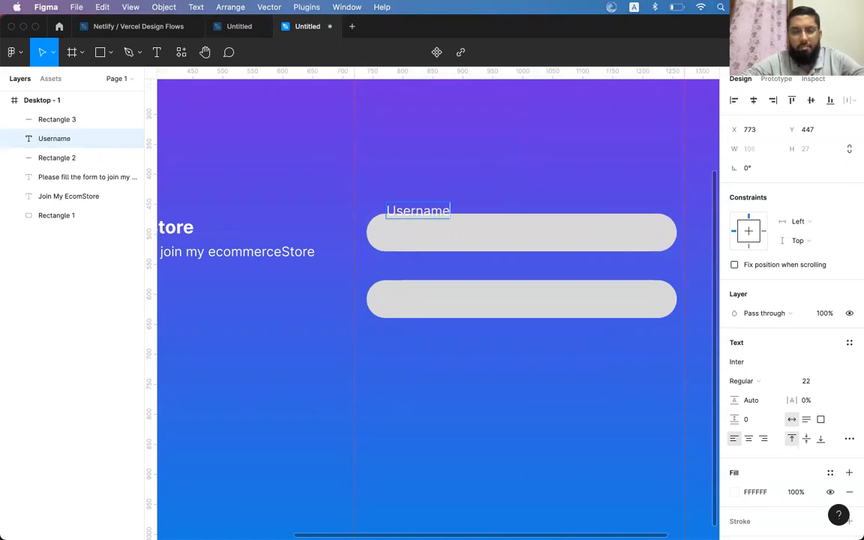
key(Escape)
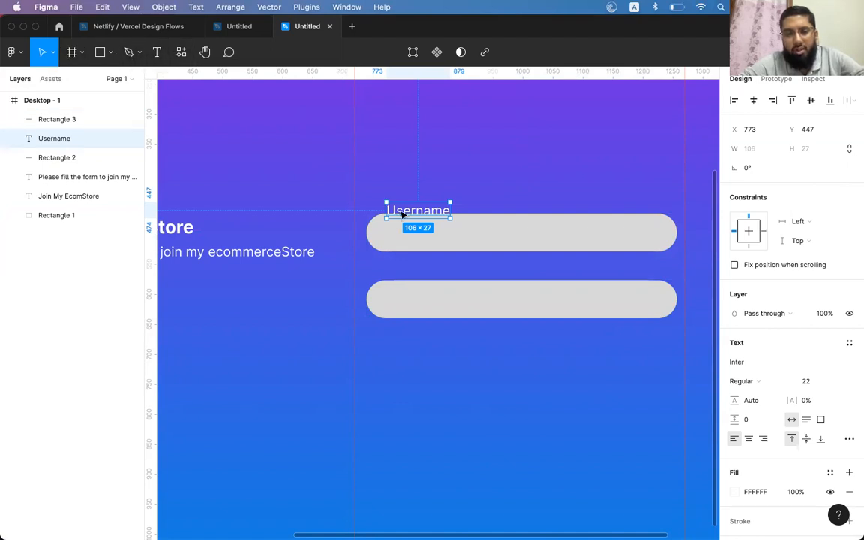
drag(419, 214, 400, 203)
key(super+shift+comma)
key(super+shift+comma)
key(super+shift+comma)
key(super+shift+comma)
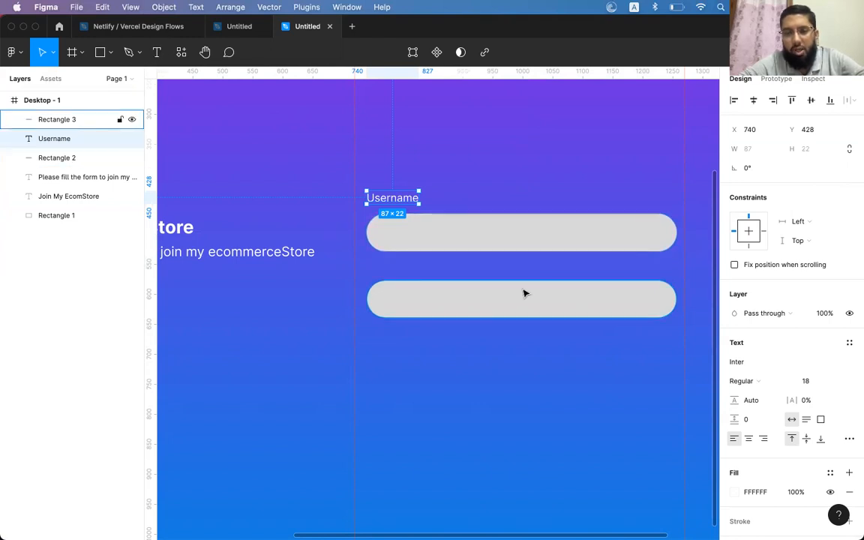
scroll(409, 201, left, 1)
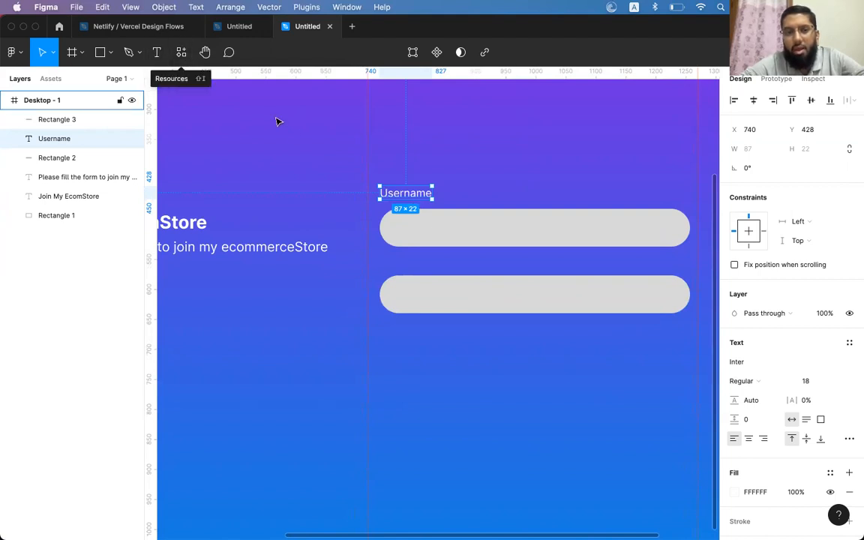
scroll(285, 124, left, 5)
scroll(528, 206, right, 4)
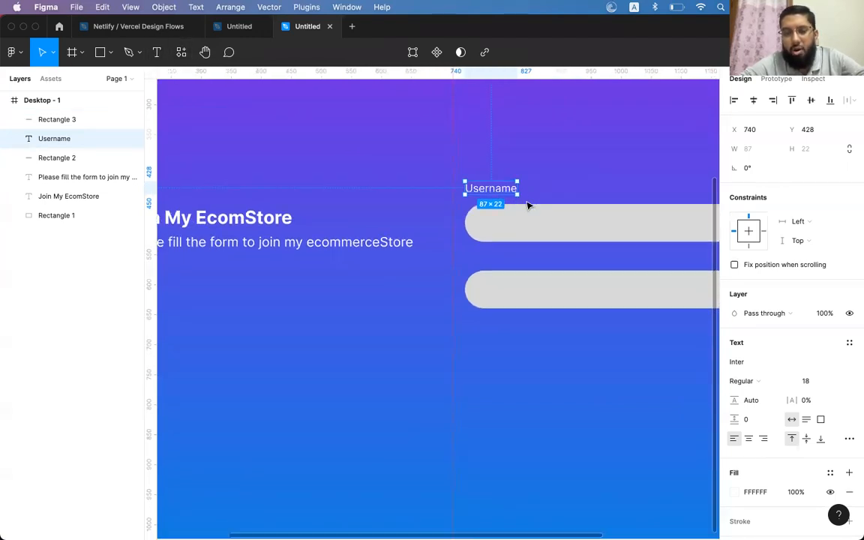
drag(436, 177, 439, 183)
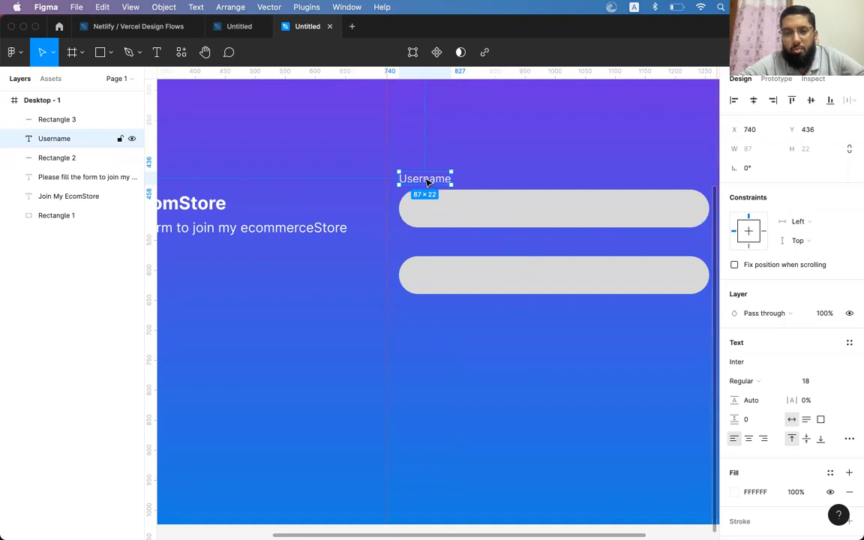
Duplicate the label above the lower pill and change the upper one to 'Username/email'
drag(424, 181, 420, 250)
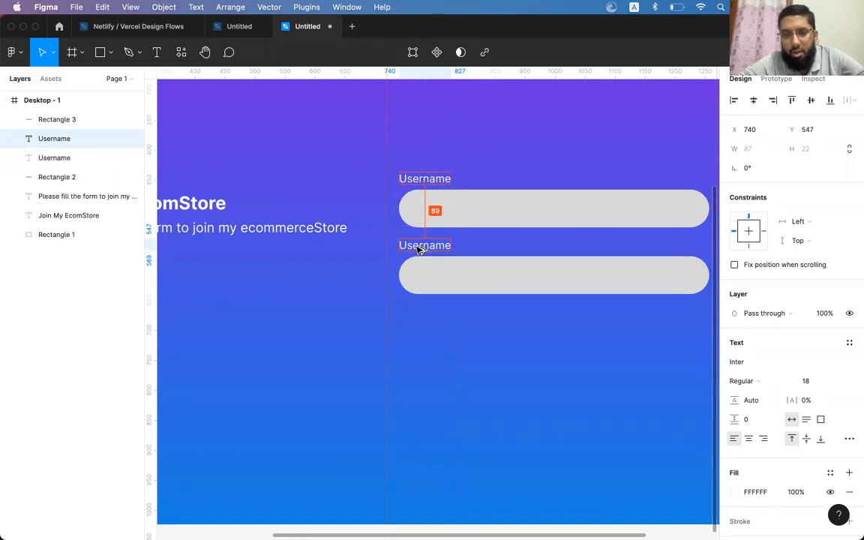
click(427, 177)
key(Right)
text(/email)
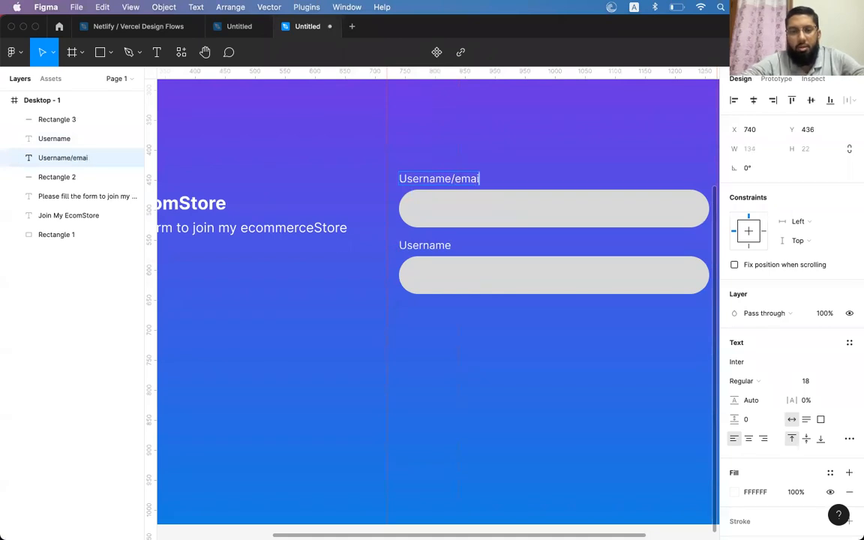
key(Escape)
Rename the lower label to 'Password' and select both input pills
double_click(422, 245)
text(Password)
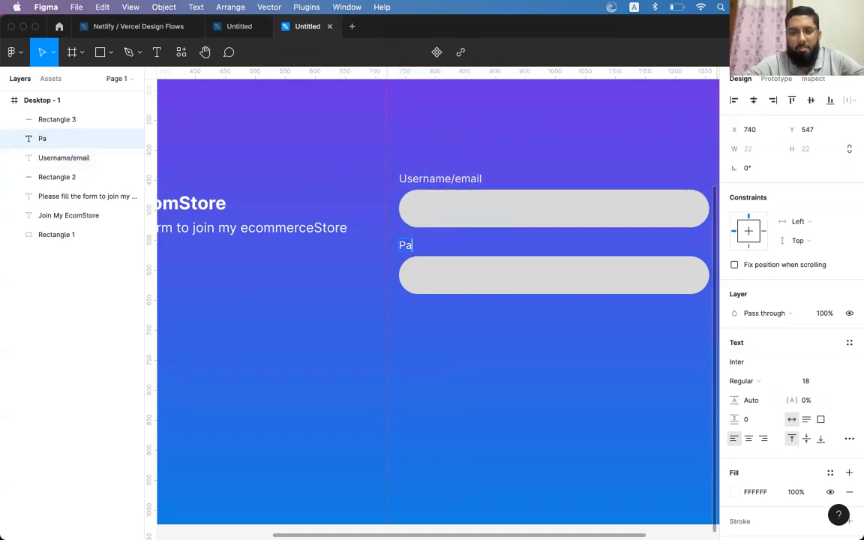
key(Escape)
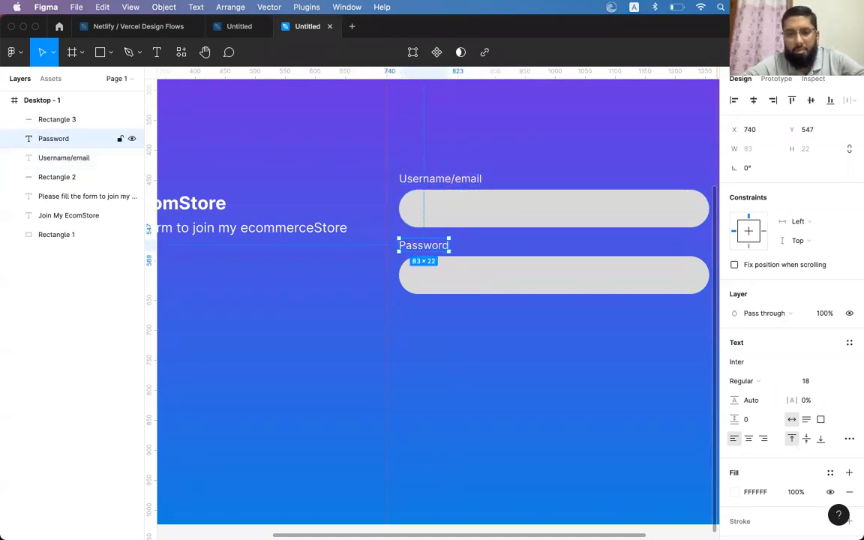
click(529, 222)
shift+click(509, 285)
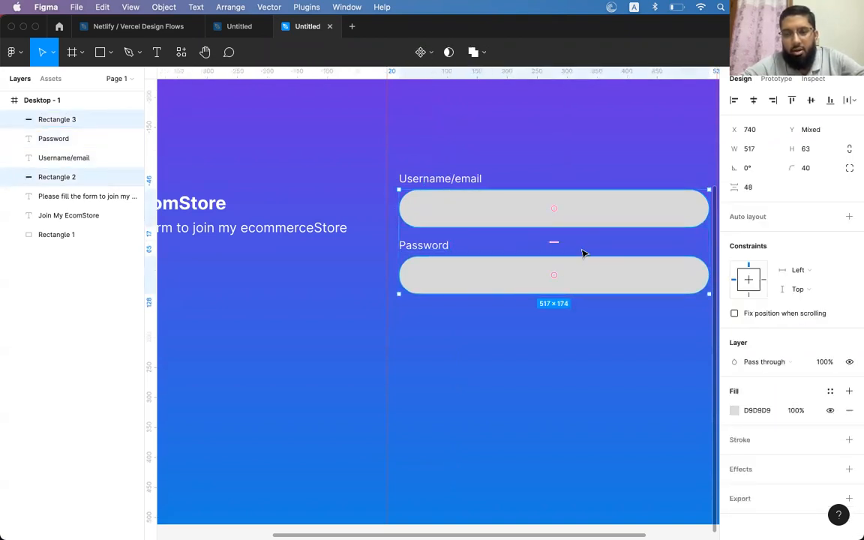
Change both pills' fill colour to white (FFFFFF)
scroll(579, 258, right, 2)
scroll(580, 259, up, 2)
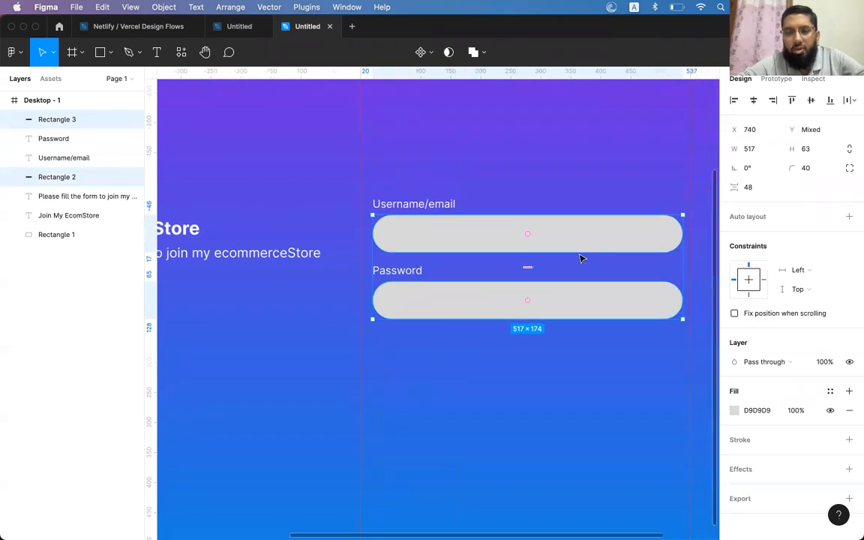
click(734, 411)
click(630, 290)
drag(630, 289, 570, 241)
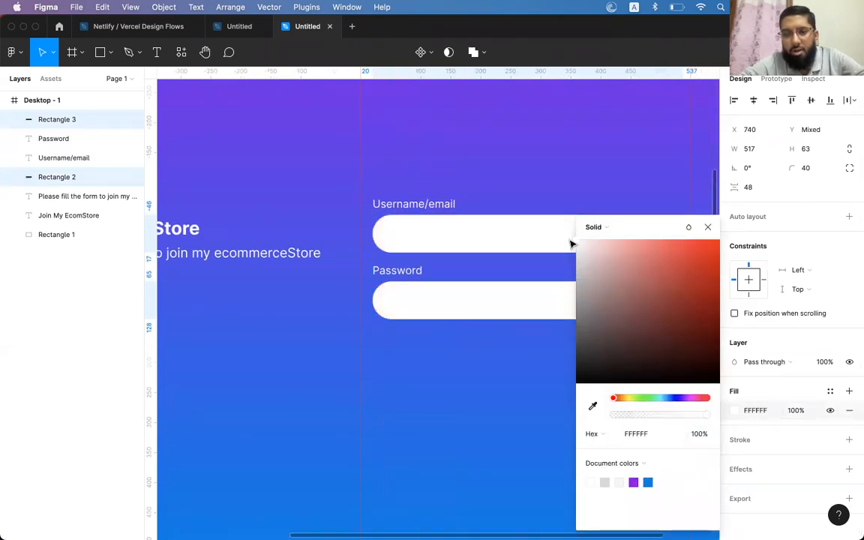
click(551, 234)
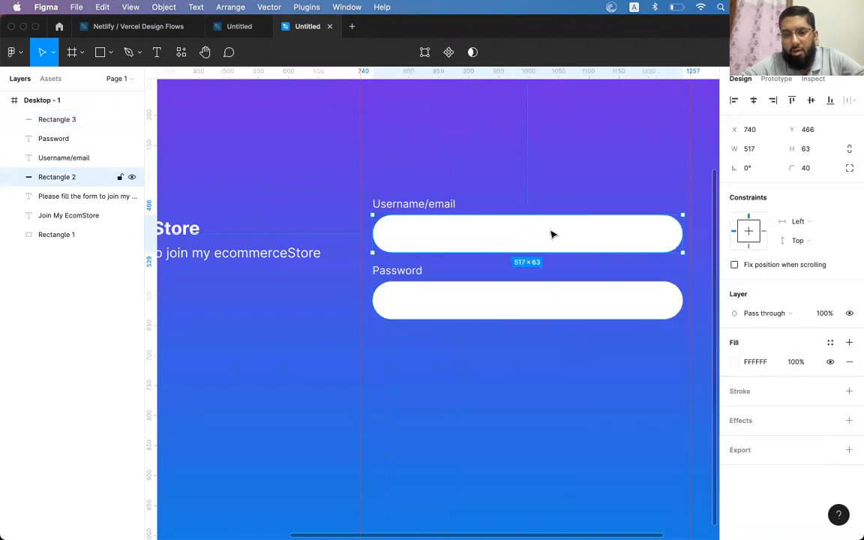
shift+click(634, 314)
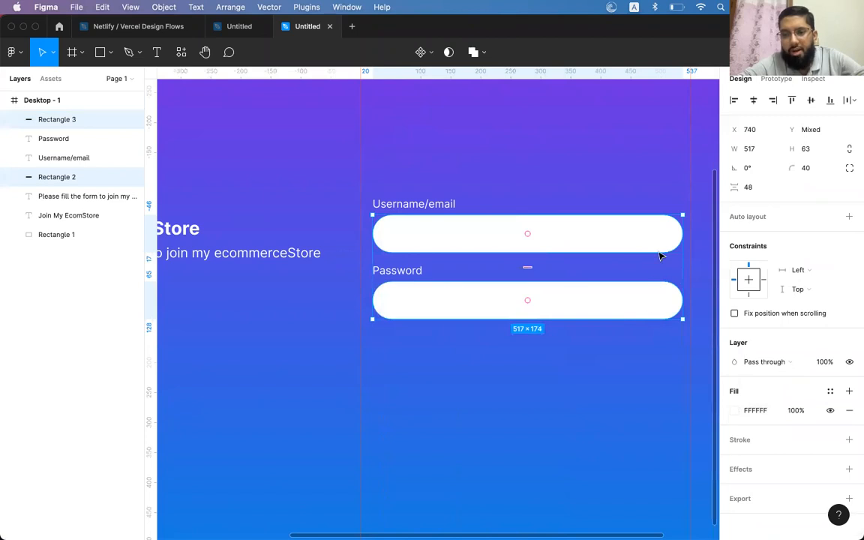
Set both pills' fill opacity to 40%, after first trying 10%
click(794, 410)
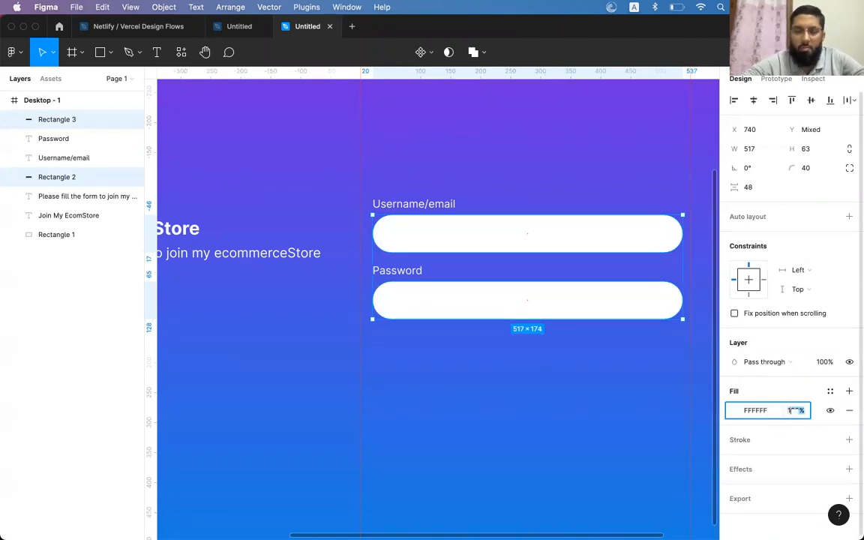
text(10)
key(Return)
click(795, 411)
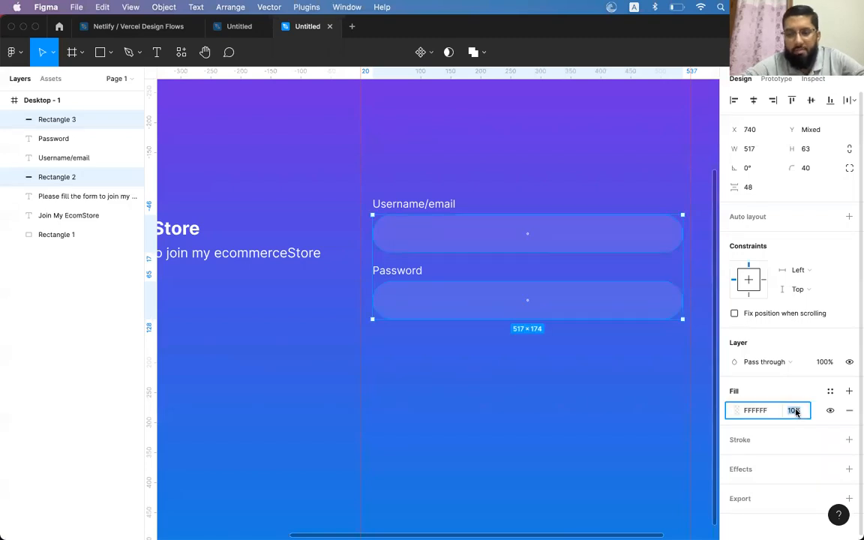
text(40)
key(Return)
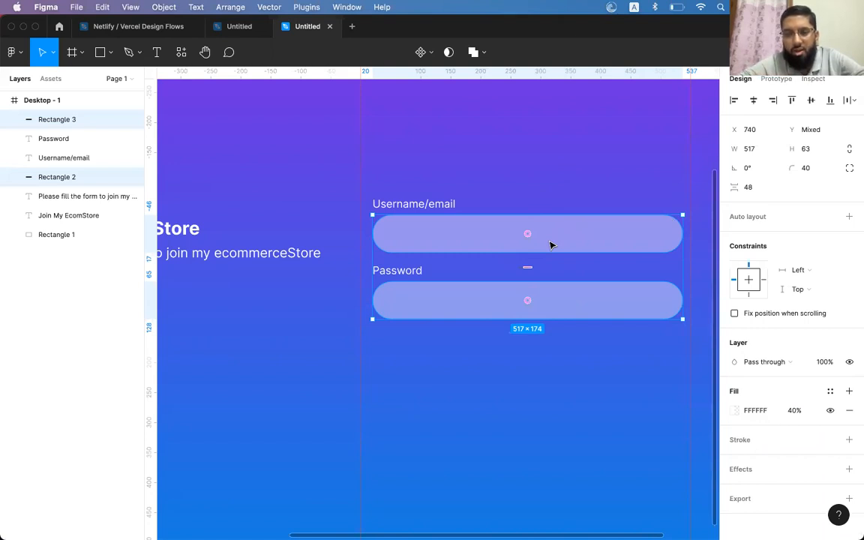
Try moving the Username/email label inside the first pill, then undo it
click(525, 203)
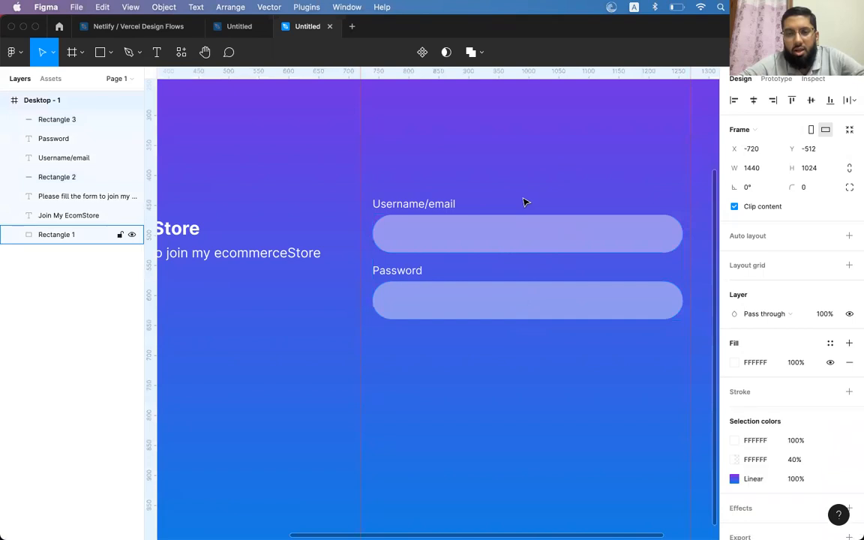
click(439, 204)
drag(432, 206, 460, 234)
key(super+z)
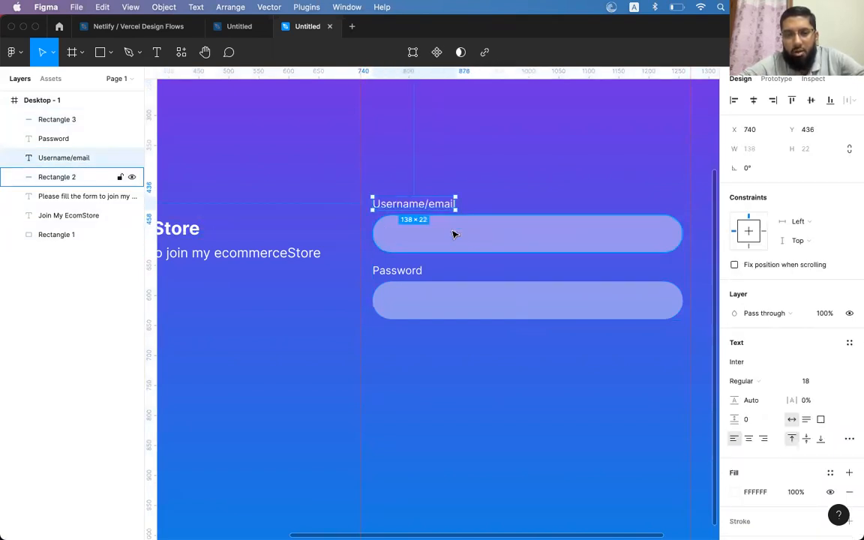
click(100, 52)
Draw a white test rectangle over the Username pill and move it lower in the layer list
drag(478, 161, 549, 244)
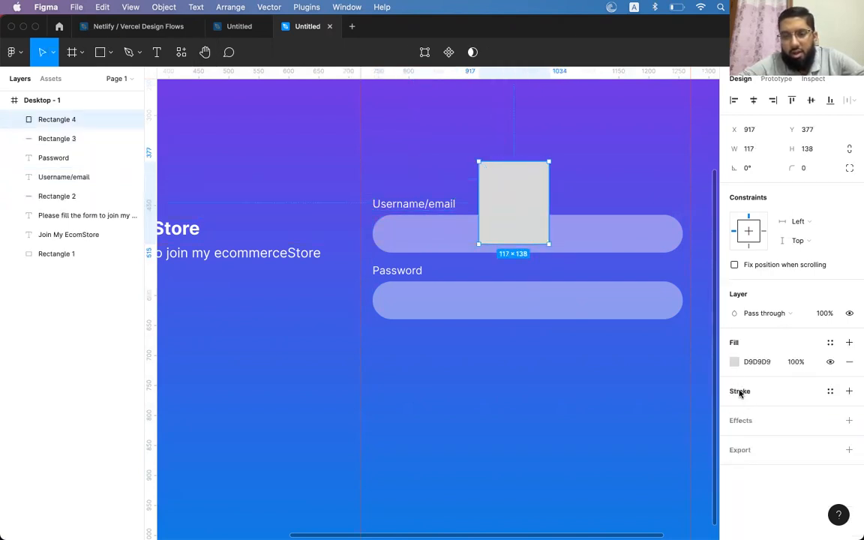
click(735, 362)
drag(679, 276, 564, 230)
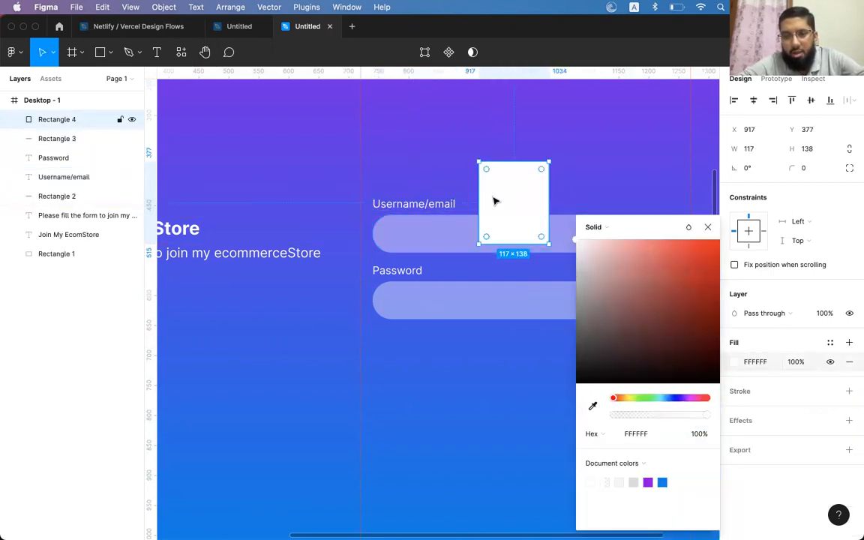
drag(84, 122, 82, 234)
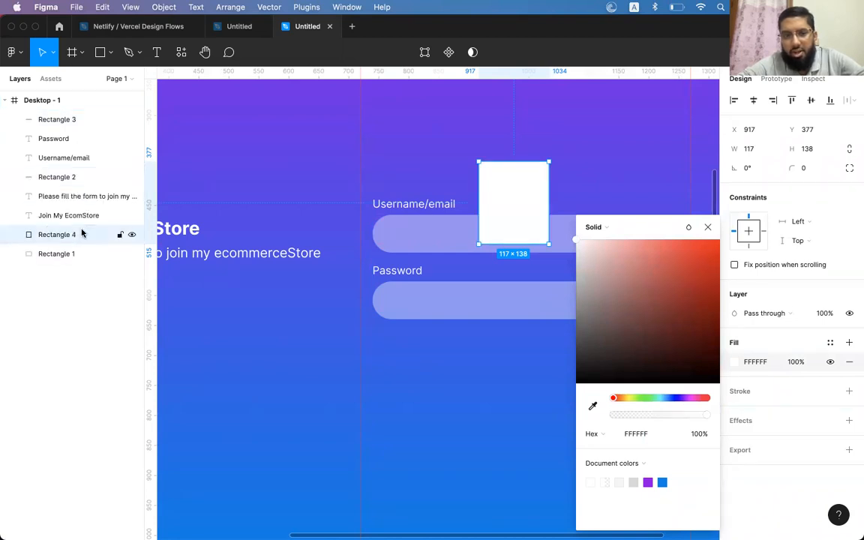
Compare the white rectangle with the Username pill and turn the pill's fill red
click(399, 247)
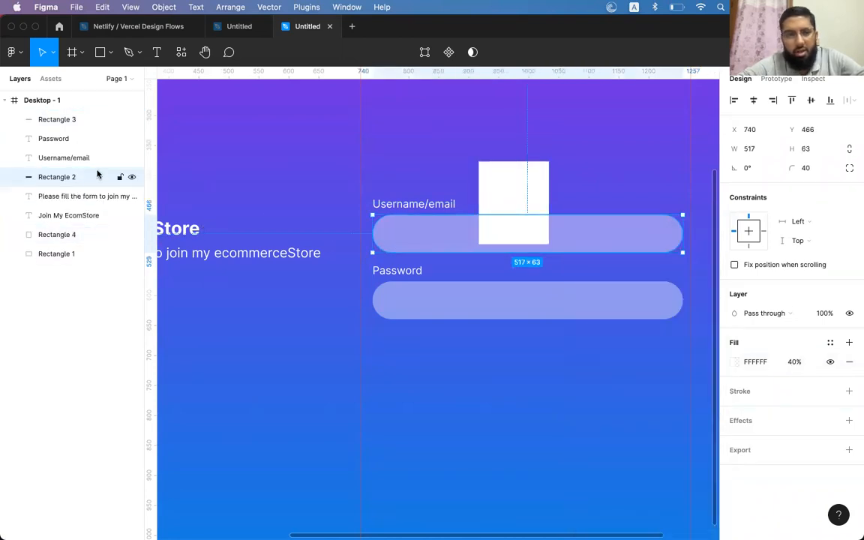
click(513, 204)
click(411, 245)
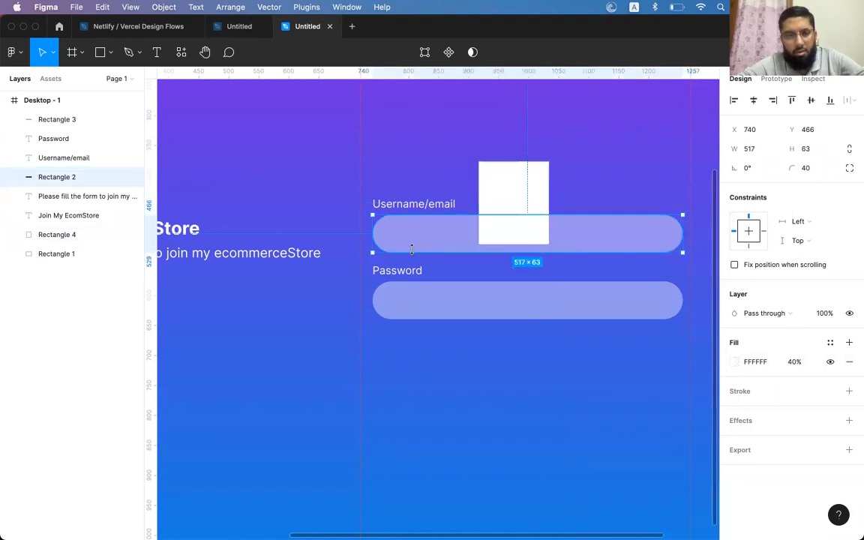
click(502, 209)
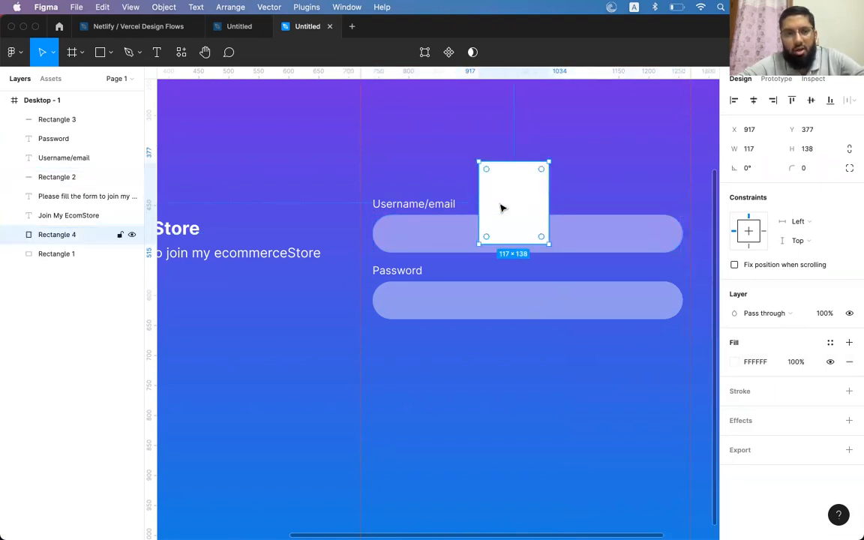
click(453, 239)
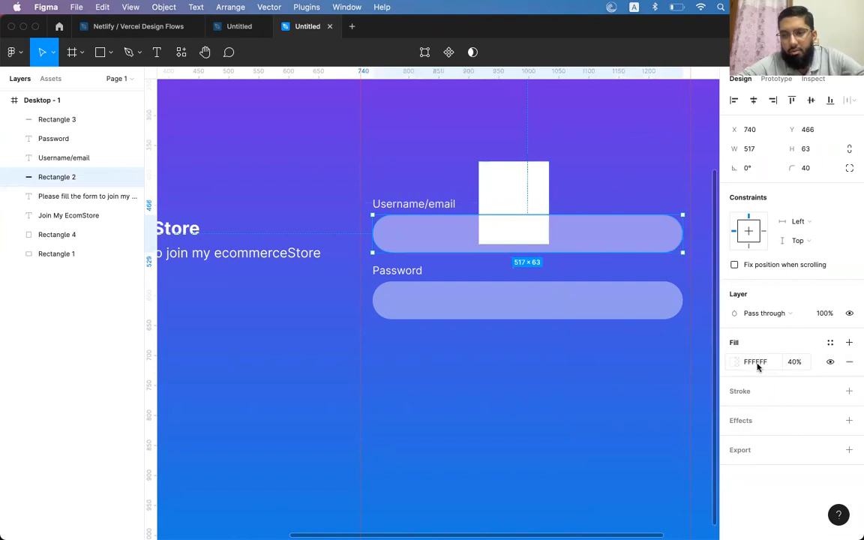
click(538, 199)
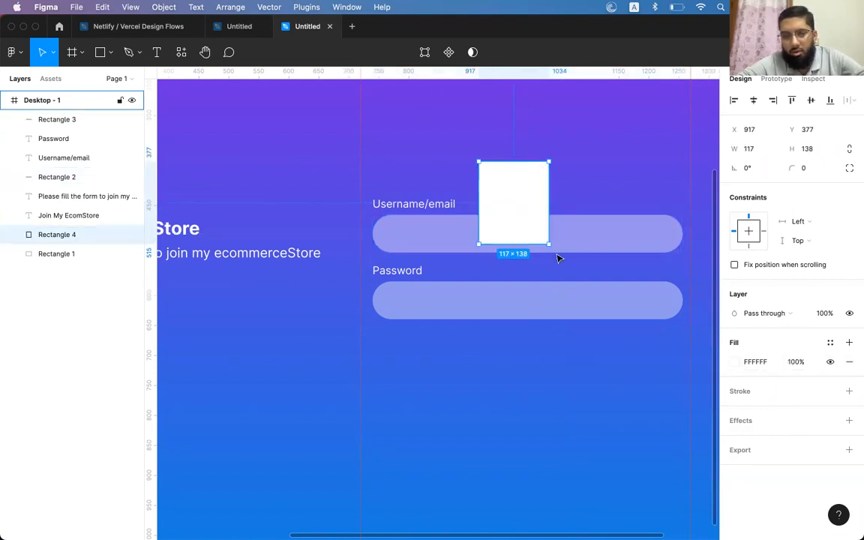
click(595, 234)
click(526, 202)
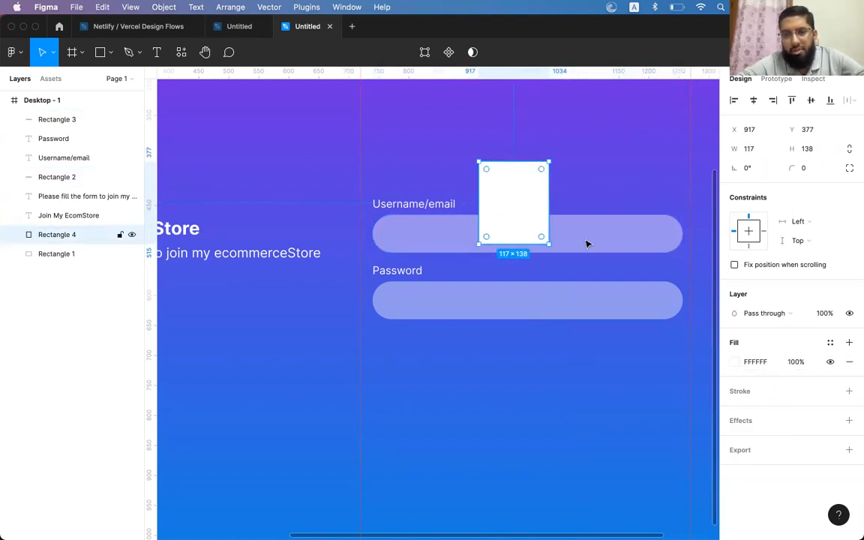
click(622, 244)
click(735, 363)
click(734, 363)
drag(639, 331, 722, 235)
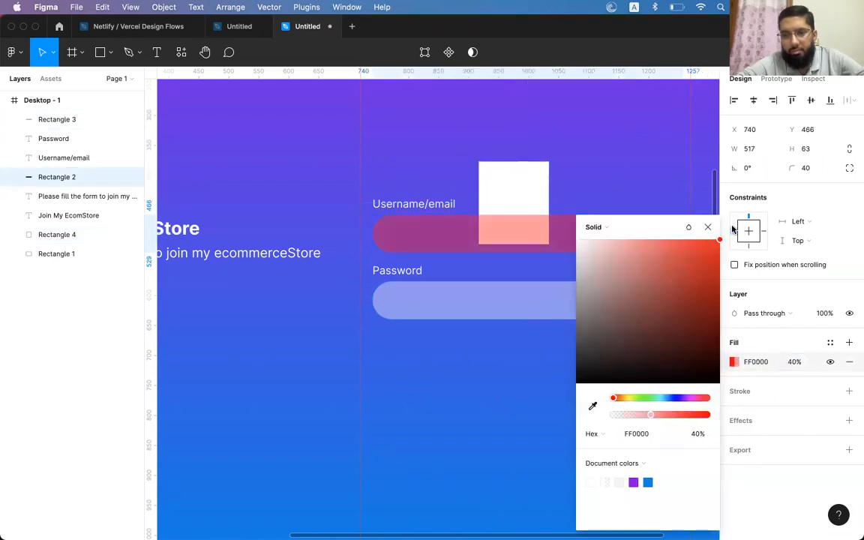
click(517, 187)
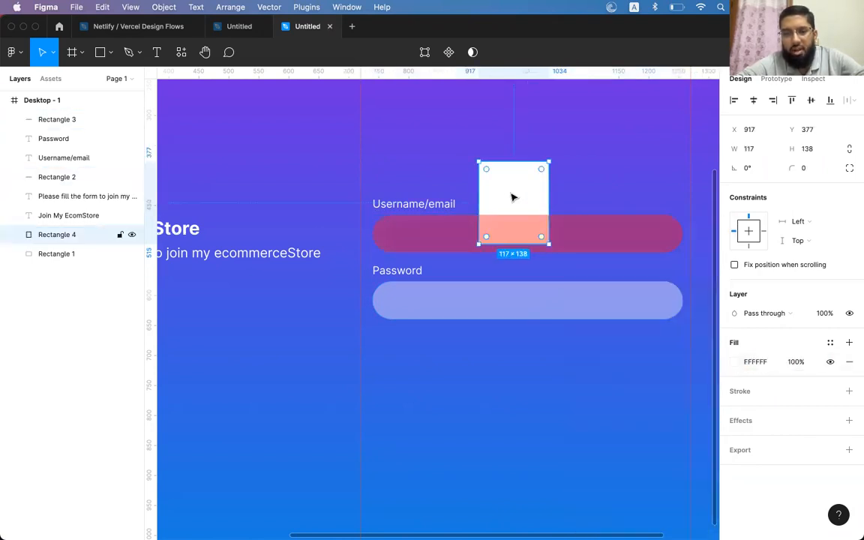
Send the white rectangle behind the Username pill and set the pill's fill opacity to 100%
click(647, 250)
click(604, 189)
click(563, 241)
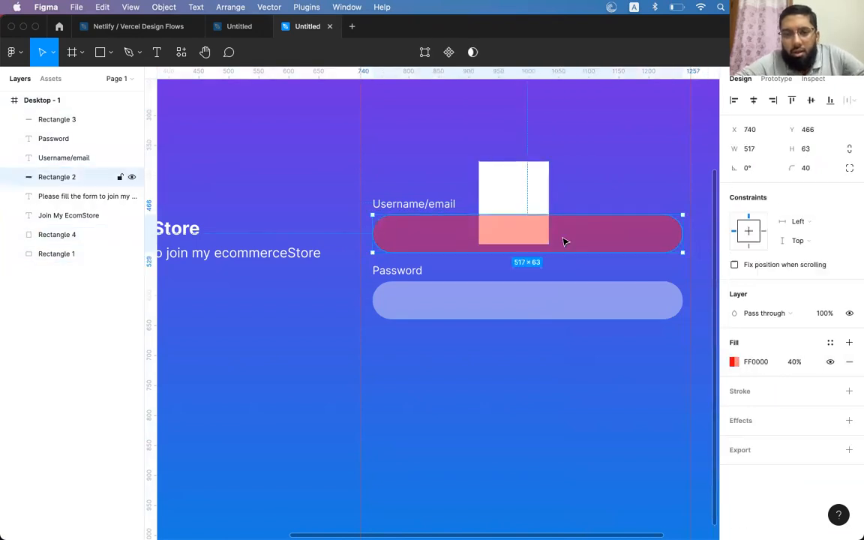
click(511, 196)
click(506, 231)
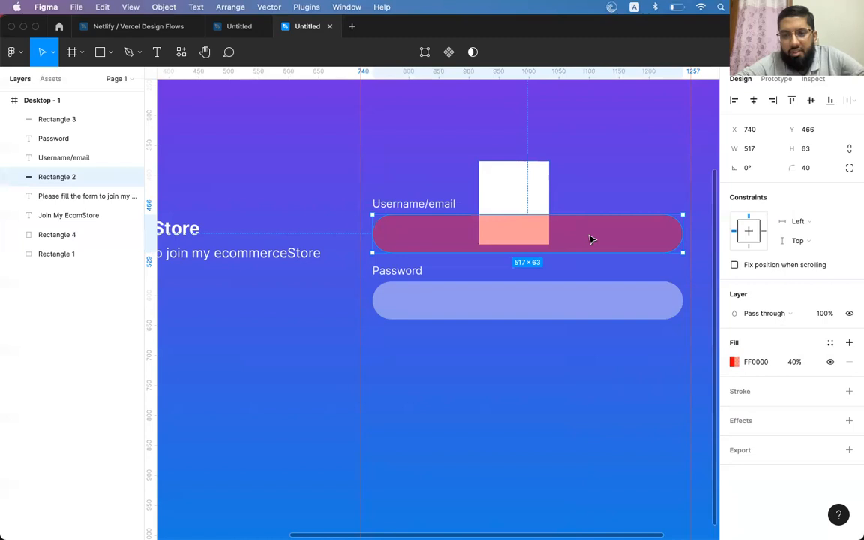
click(524, 195)
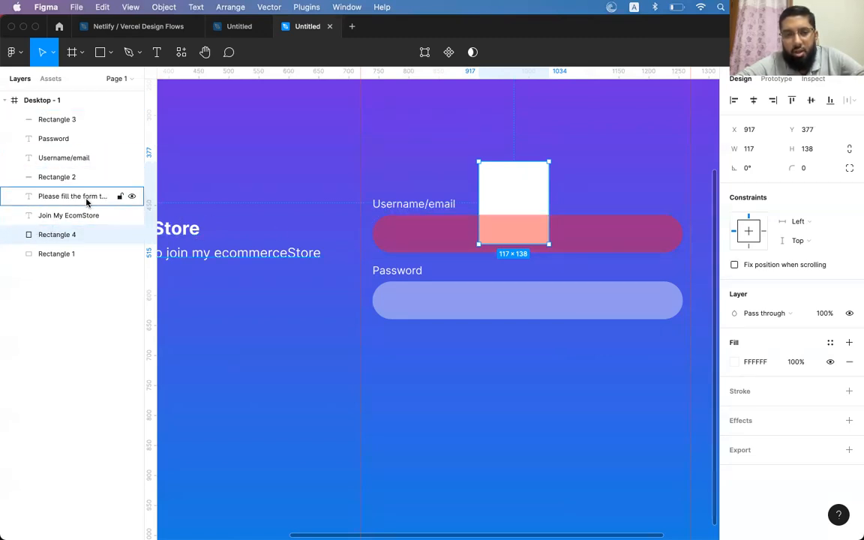
drag(70, 237, 66, 131)
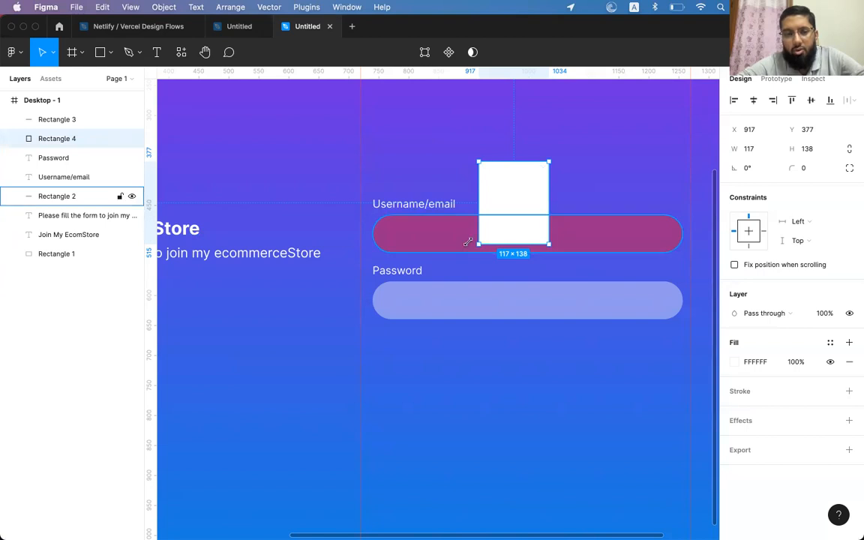
drag(82, 147, 78, 246)
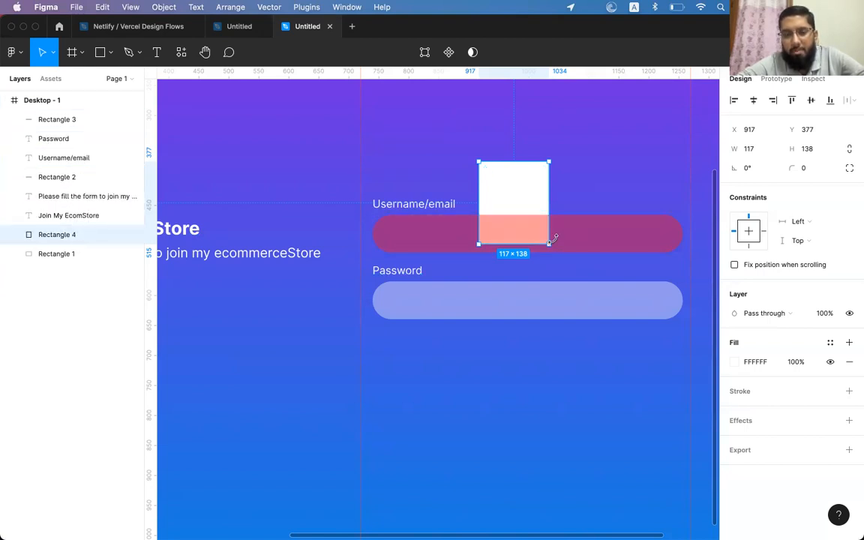
click(558, 238)
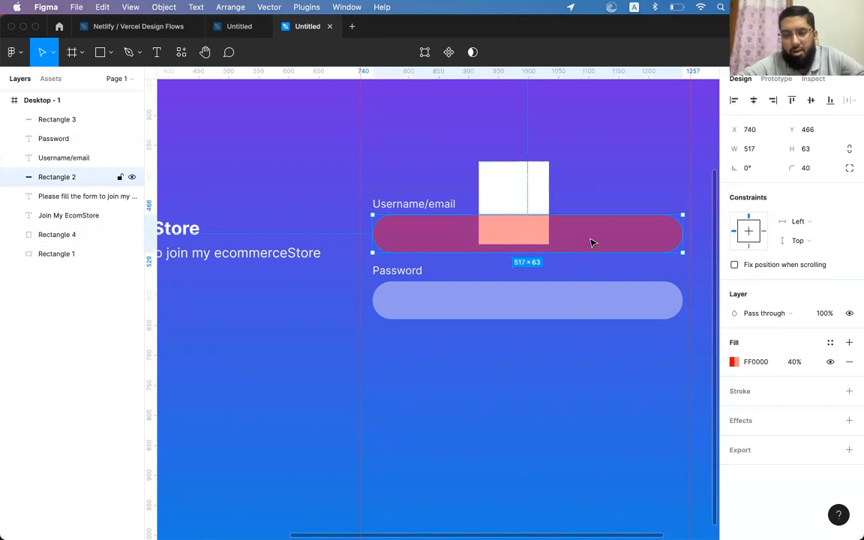
click(794, 362)
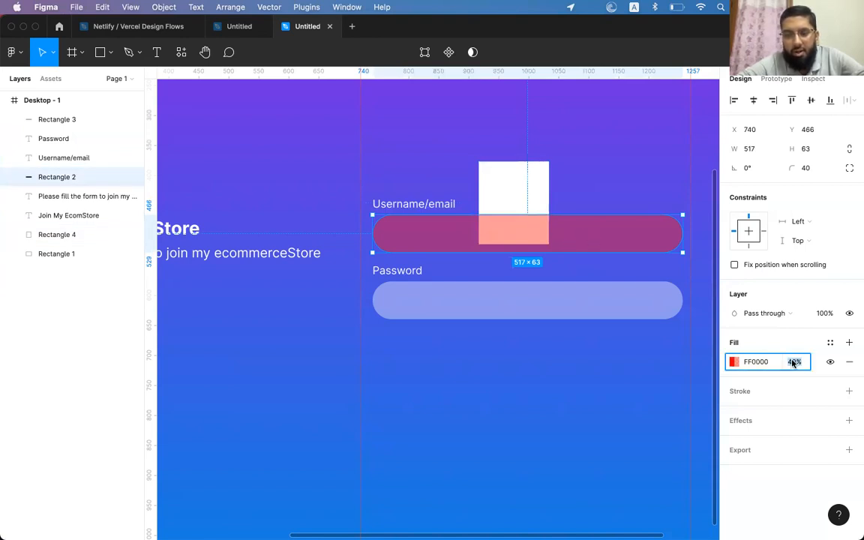
text(100)
key(Return)
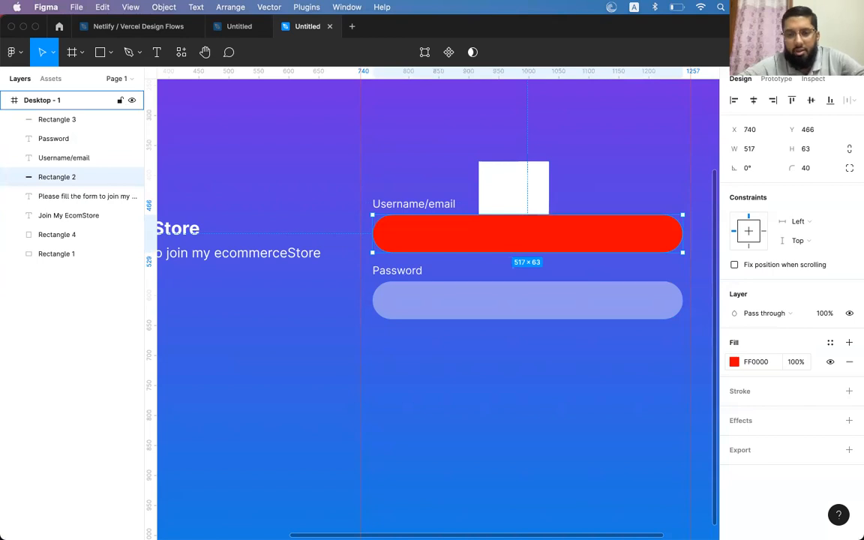
Delete the stray white square
click(510, 199)
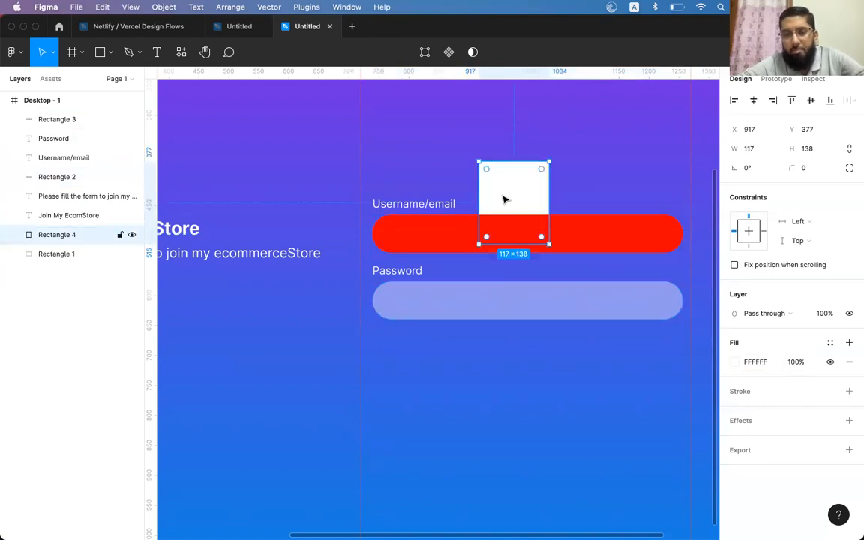
click(585, 247)
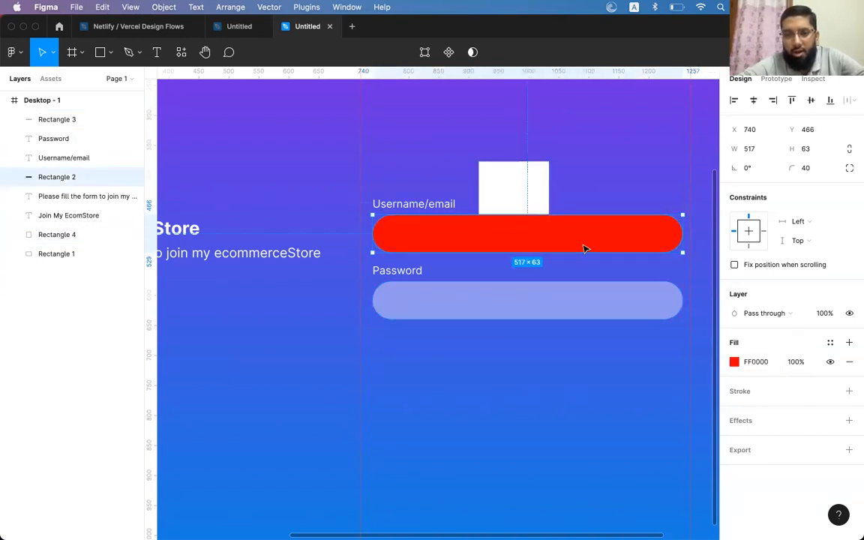
click(517, 199)
key(Delete)
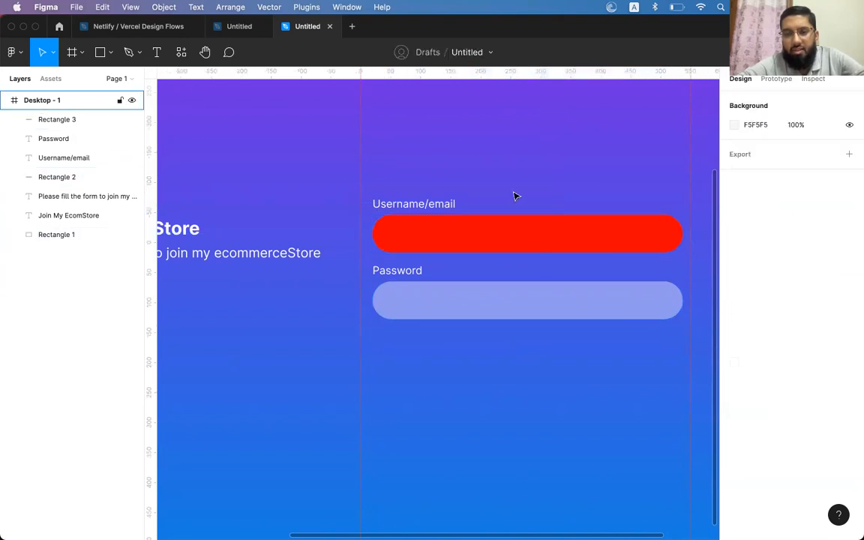
Recolour the Username field bar, then delete it
click(510, 242)
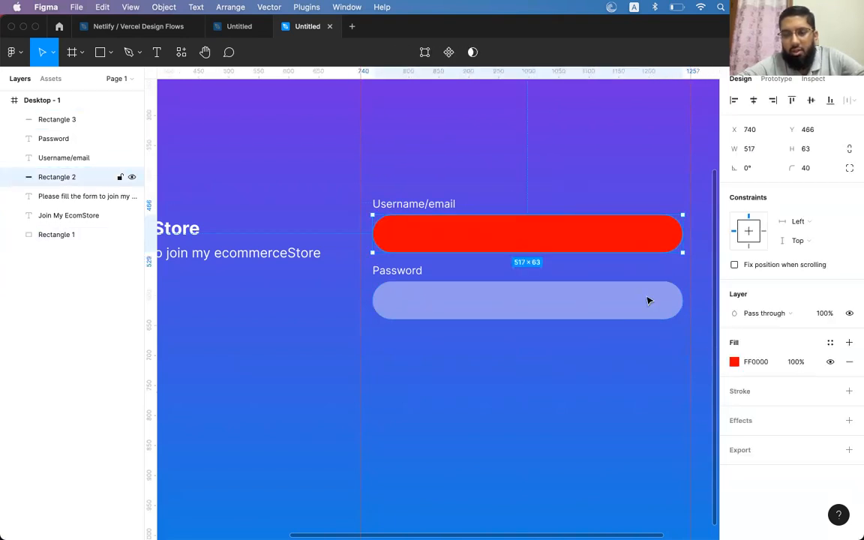
click(735, 362)
drag(663, 307, 523, 231)
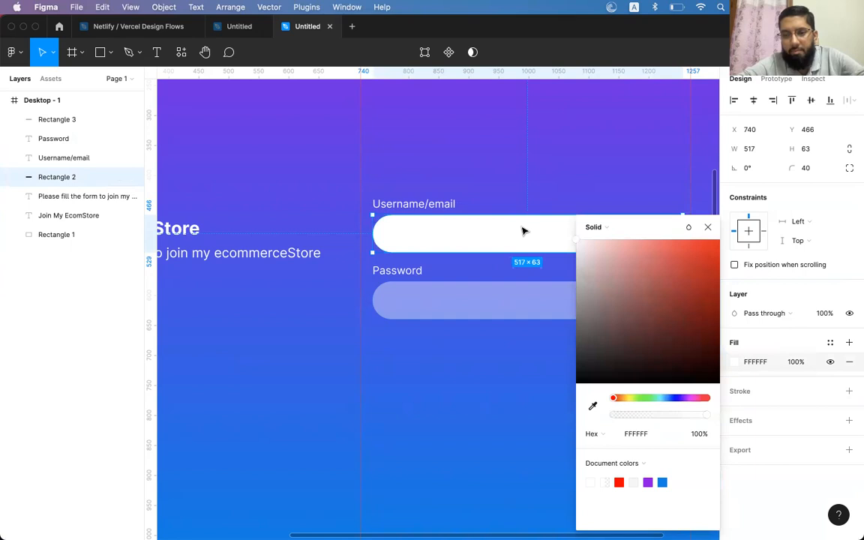
click(707, 228)
shift+click(615, 295)
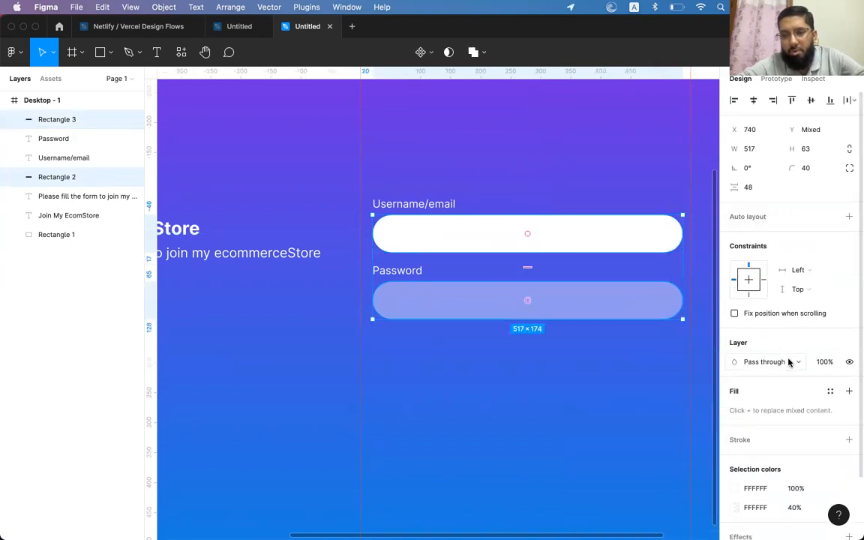
key(Escape)
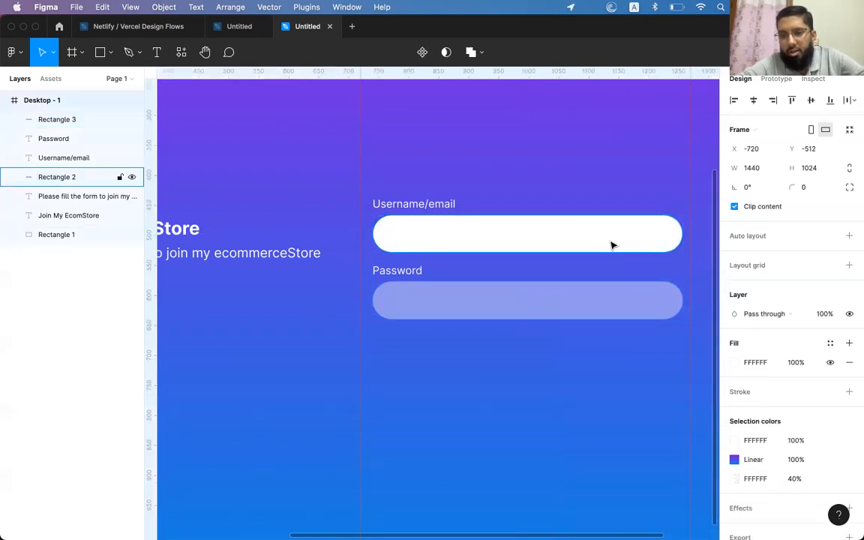
click(612, 245)
key(Delete)
Duplicate the Password bar up under the Username/email label and select both bars
click(565, 315)
drag(565, 315, 561, 251)
shift+click(582, 311)
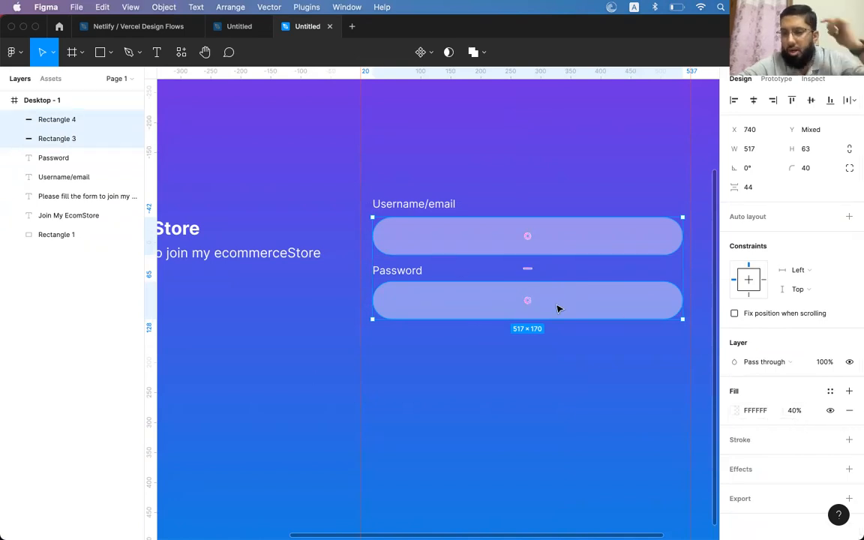
Try a new fill at 100% opacity on both fields, then remove their fill entirely
click(734, 410)
drag(664, 315, 572, 240)
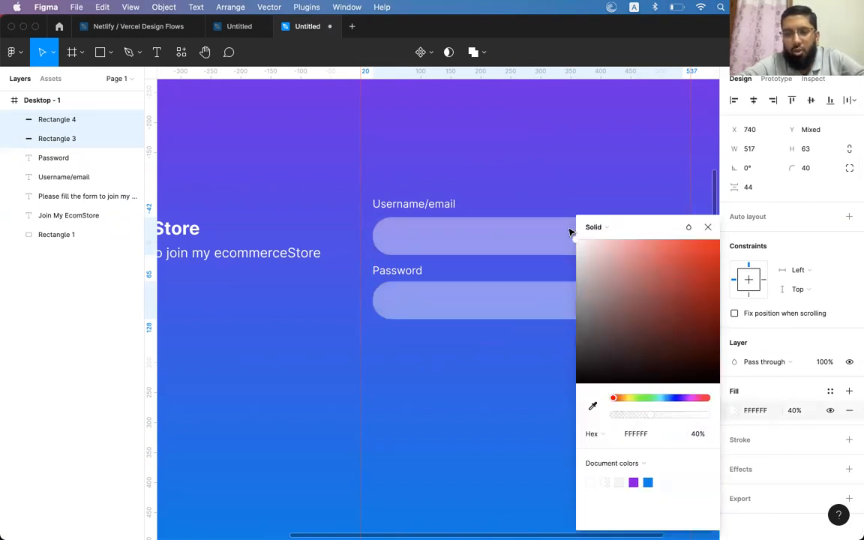
click(707, 227)
click(795, 413)
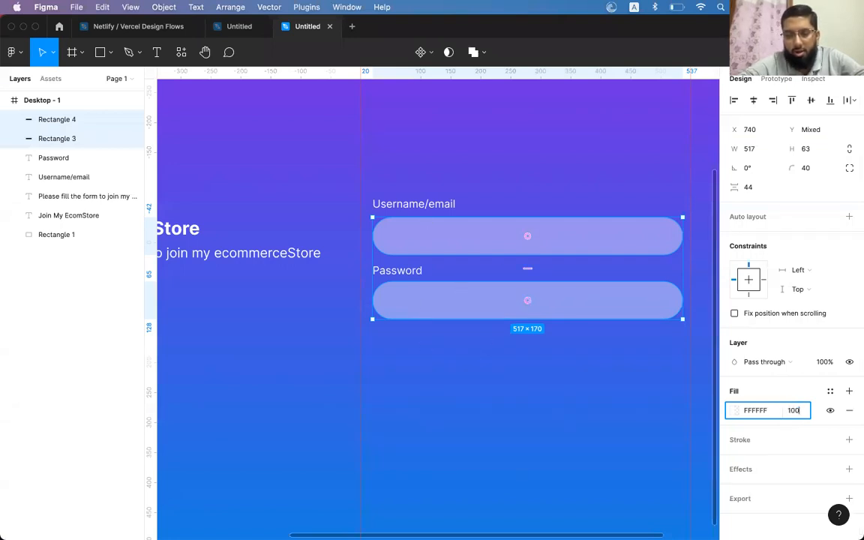
key(Return)
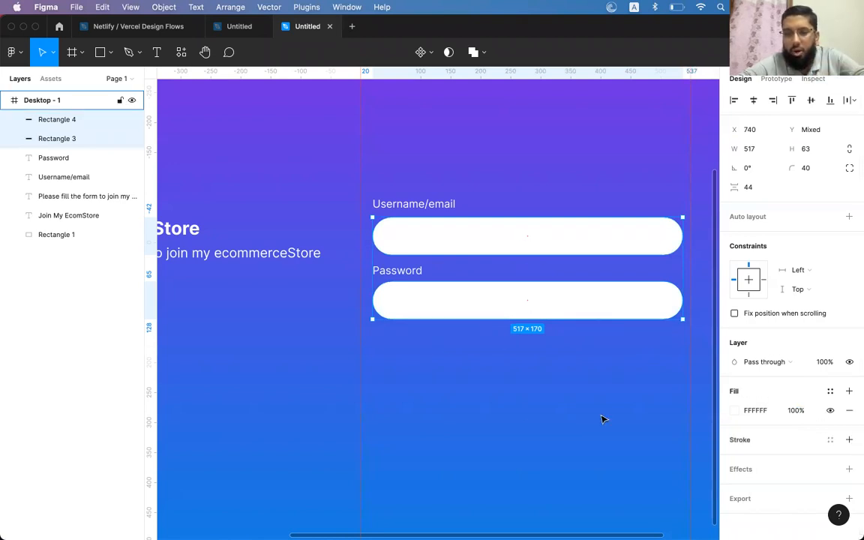
scroll(811, 366, down, 1)
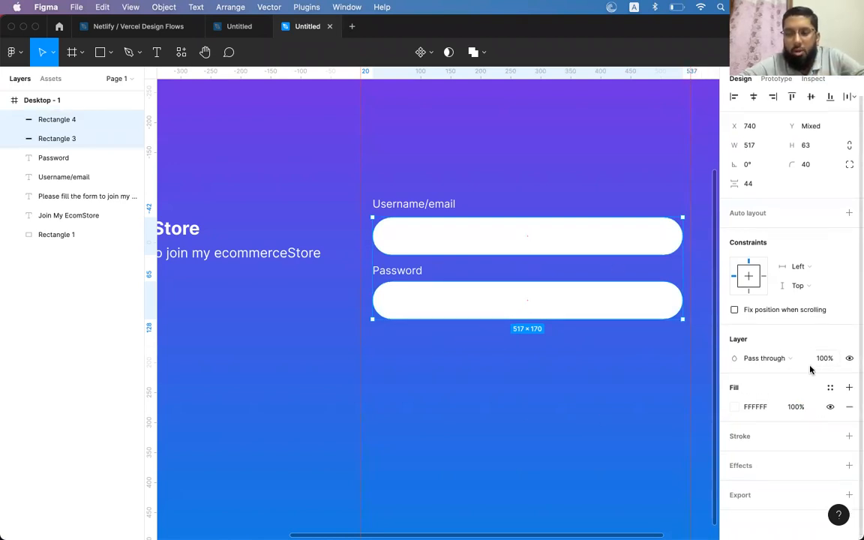
click(850, 407)
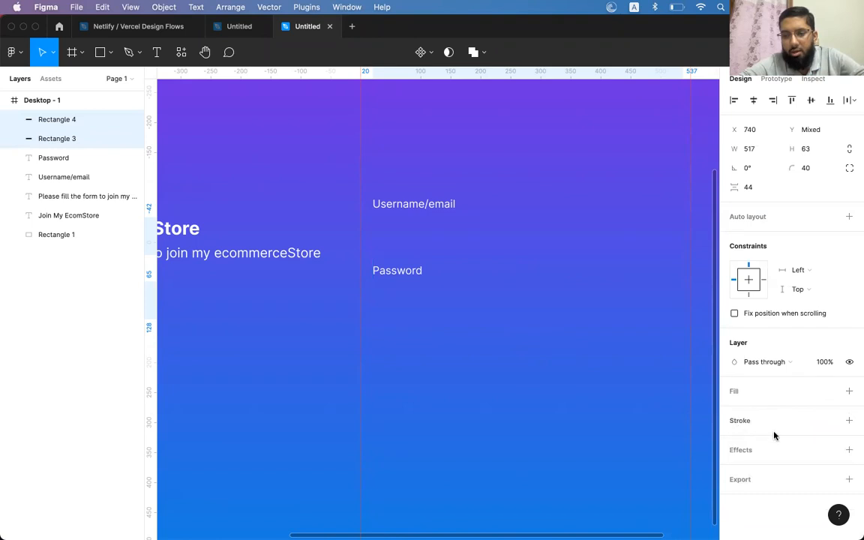
Add a white stroke to both field rectangles
click(849, 420)
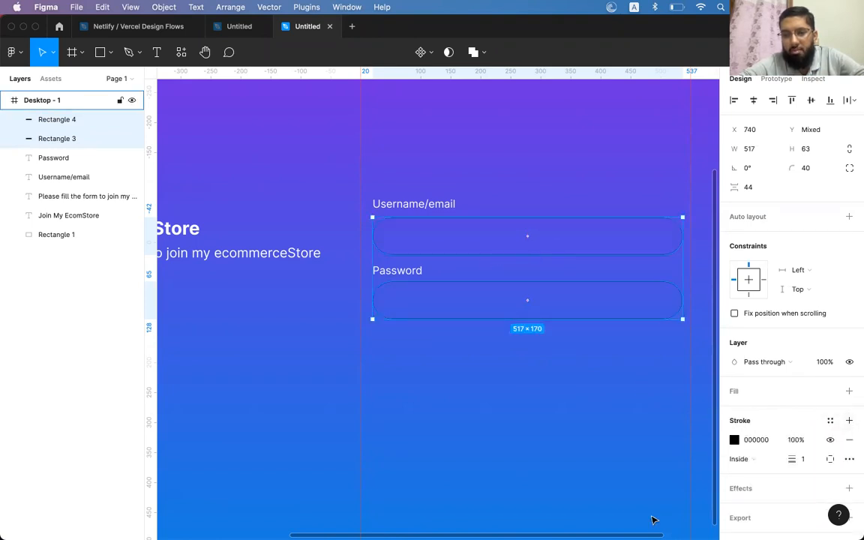
scroll(578, 308, up, 10)
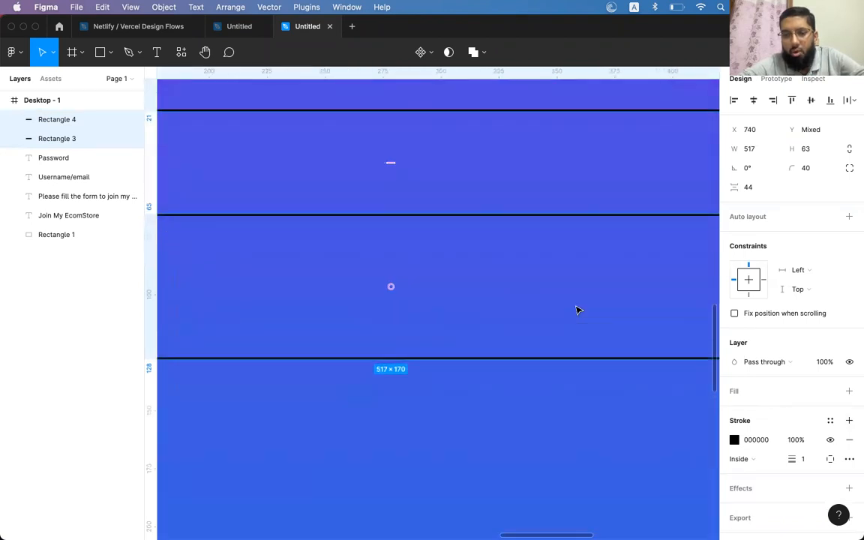
scroll(578, 310, down, 4)
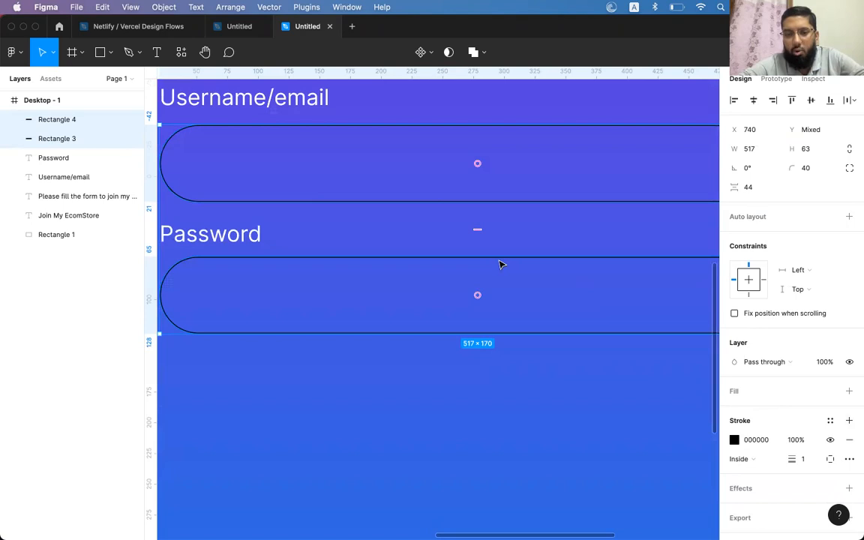
scroll(501, 264, up, 1)
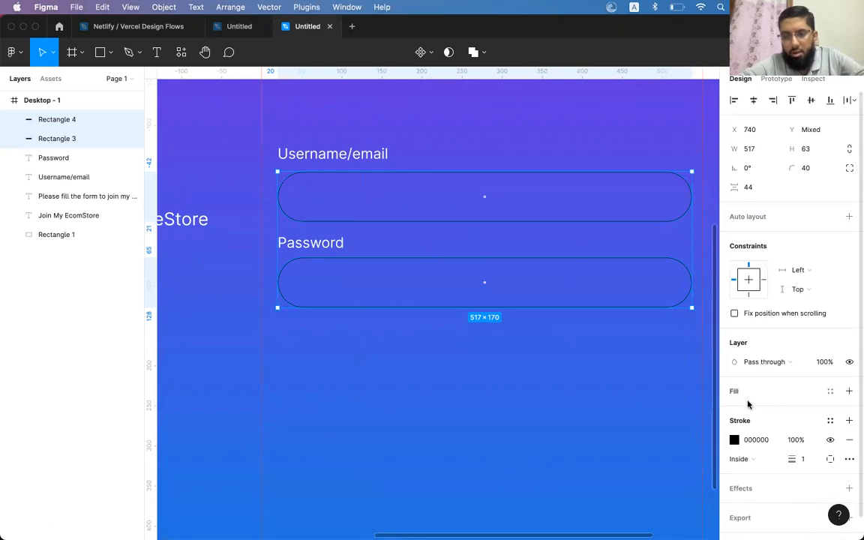
click(734, 440)
mouse_move(592, 372)
mouse_down()
mouse_move(619, 314)
mouse_move(499, 215)
mouse_up()
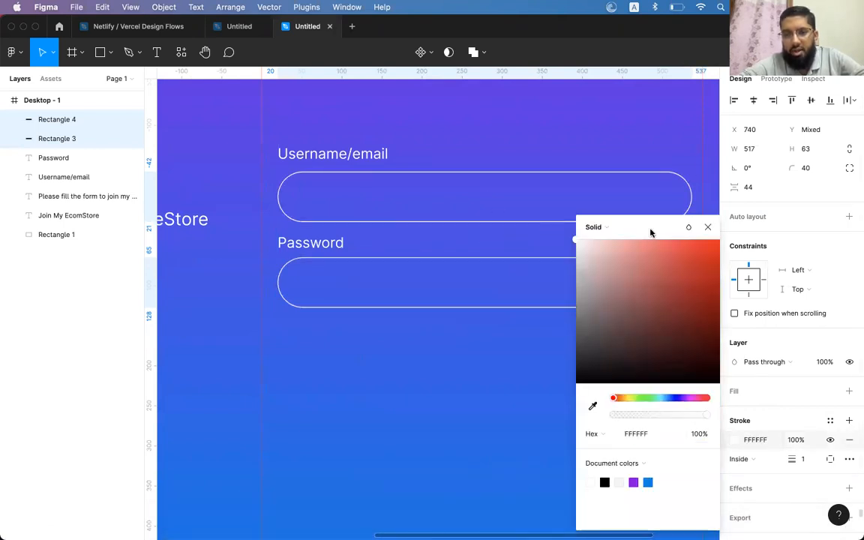
click(707, 226)
Try stroke weights of 10, 50 and 5, settling on 3 px
key(shift+0)
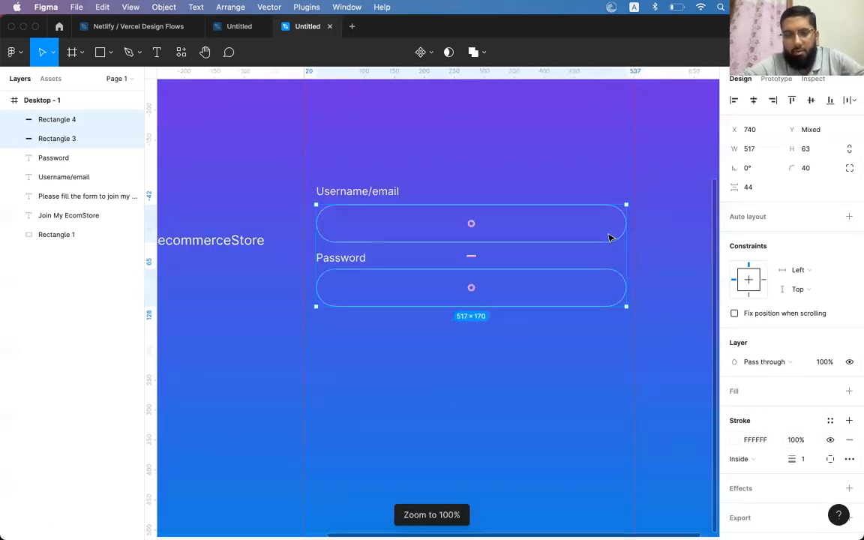
scroll(609, 237, left, 3)
click(804, 459)
text(10)
key(Return)
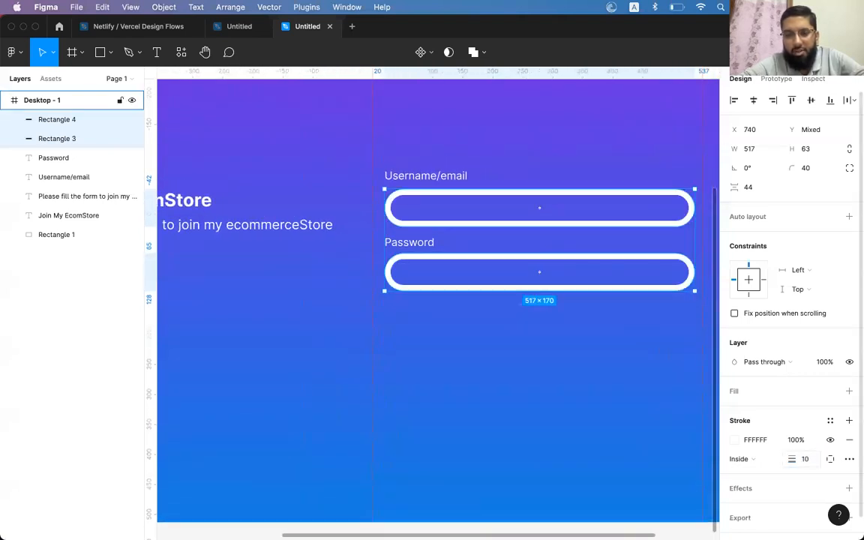
click(806, 461)
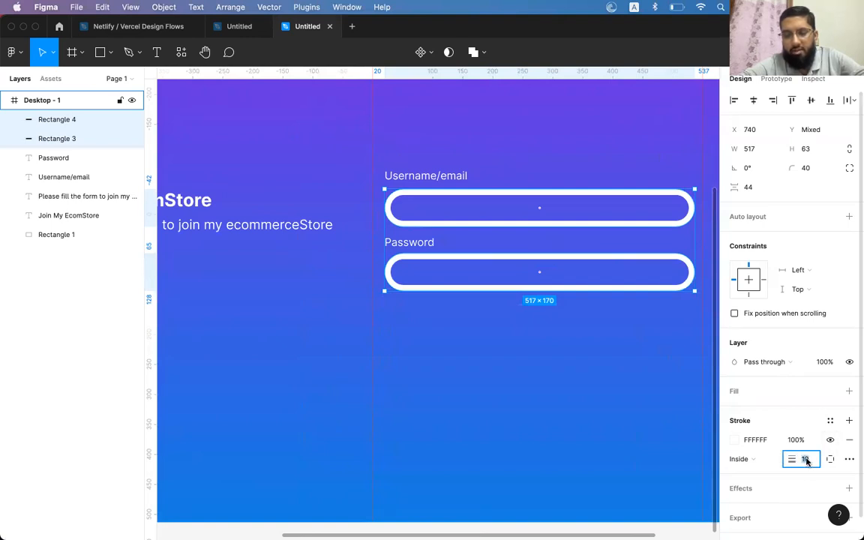
text(50)
key(Return)
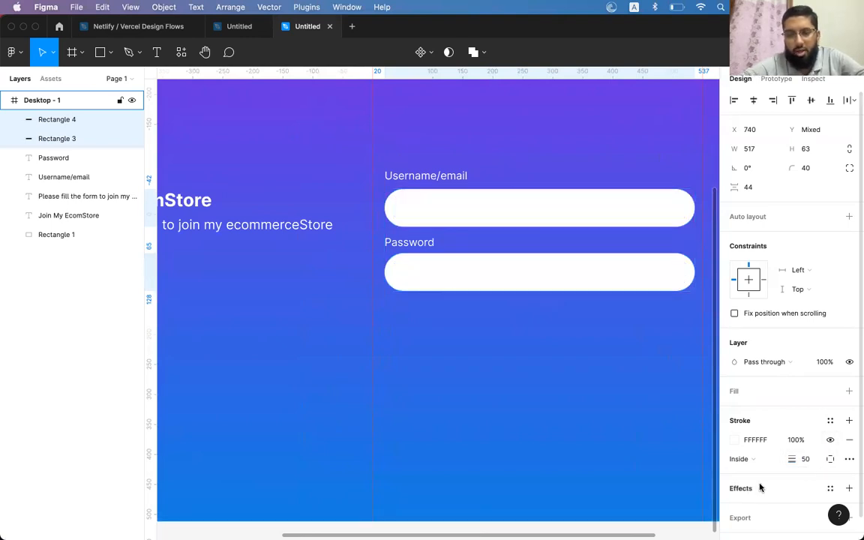
click(803, 459)
text(5)
key(Return)
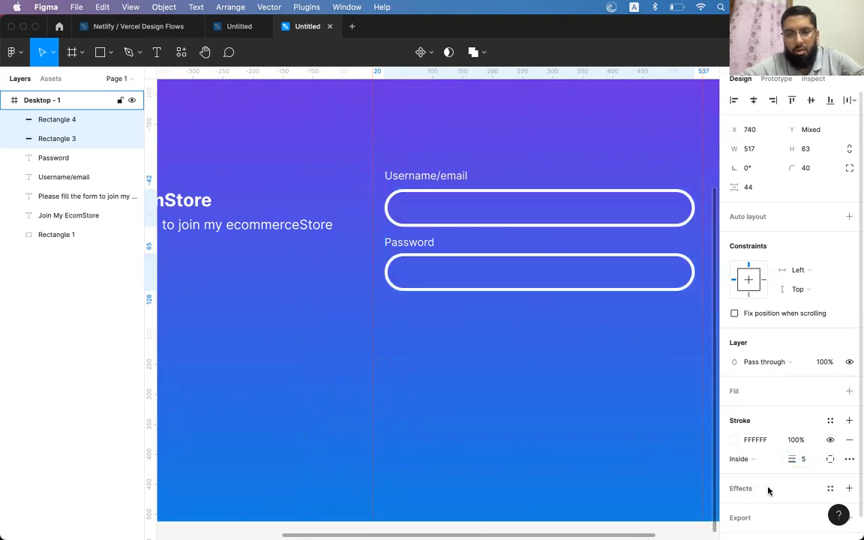
click(805, 460)
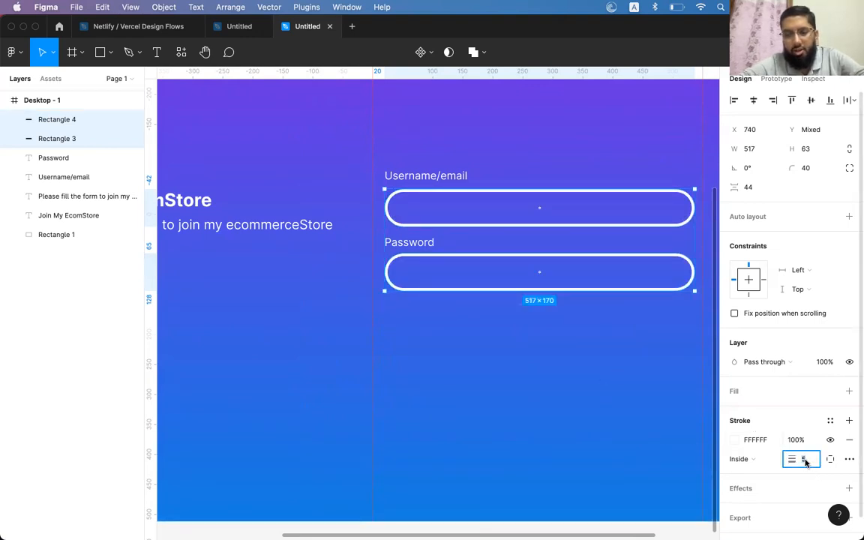
text(3)
key(Return)
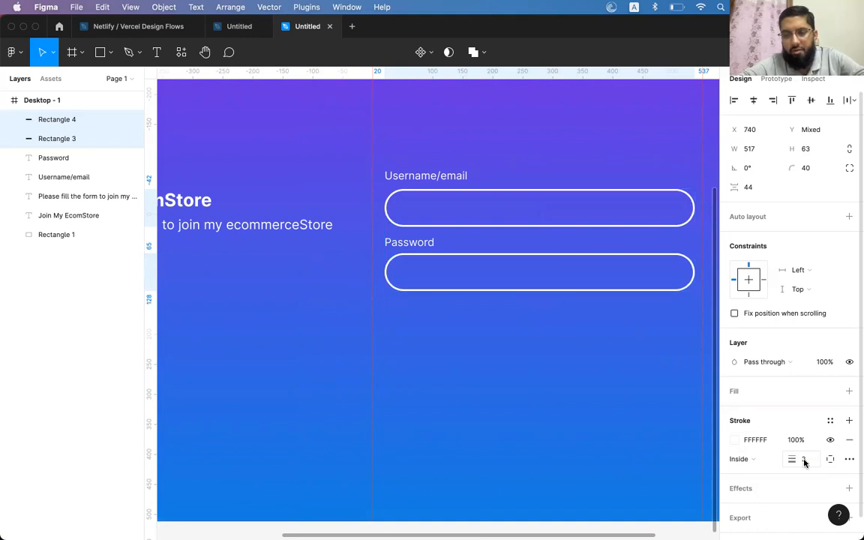
scroll(546, 283, right, 3)
scroll(546, 283, up, 2)
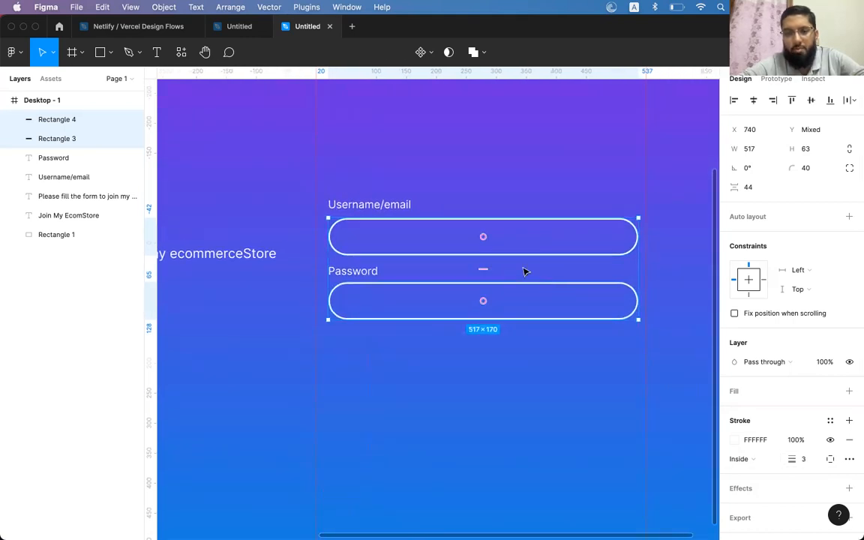
key(Escape)
Copy the Username/email label into the first field as 15 px placeholder text
click(387, 208)
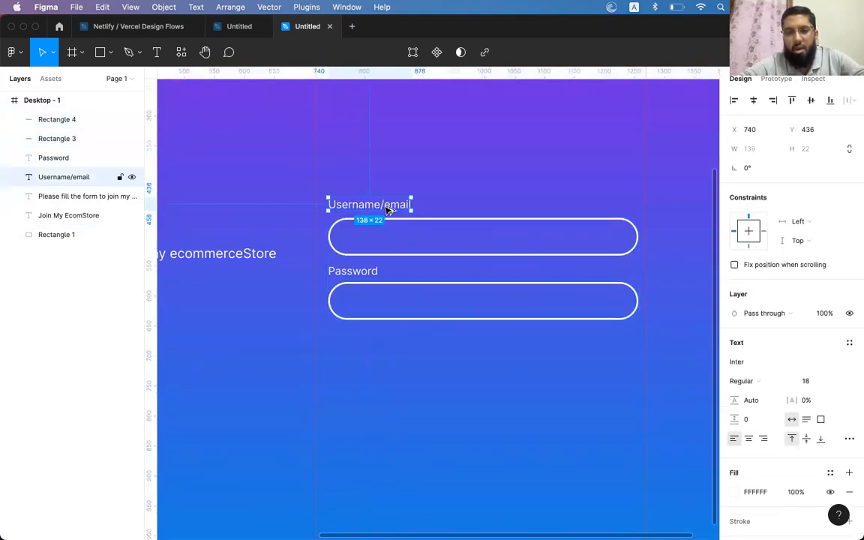
drag(387, 209, 403, 240)
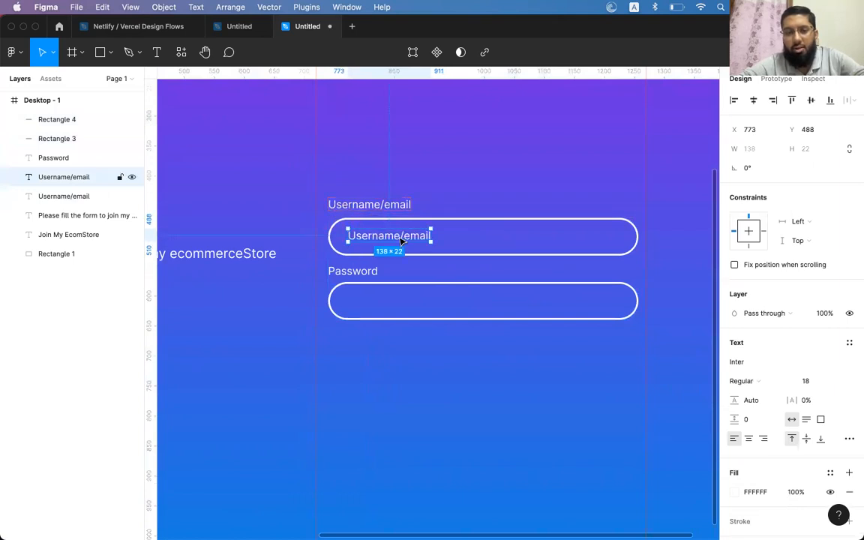
key(Down)
key(Down)
key(super+shift+comma)
key(super+shift+comma)
key(super+shift+comma)
key(super+shift+comma)
key(super+shift+period)
key(Down)
key(Down)
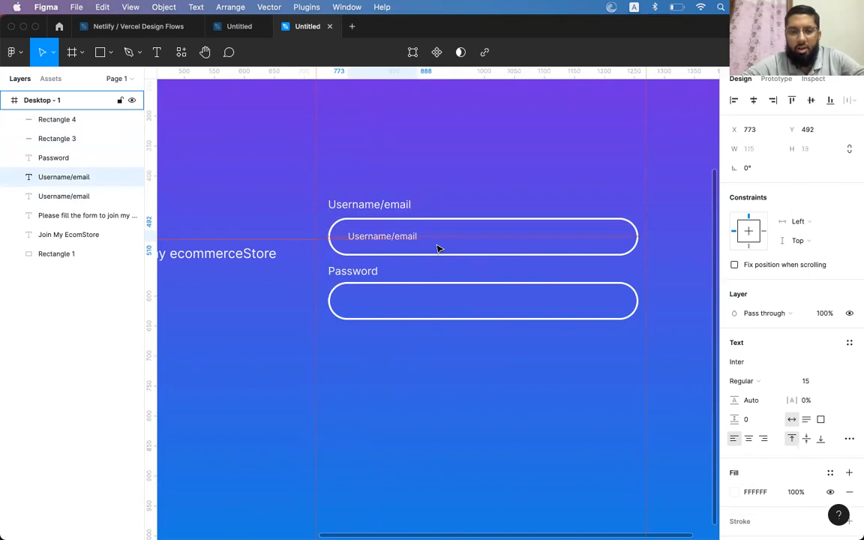
key(Up)
double_click(405, 237)
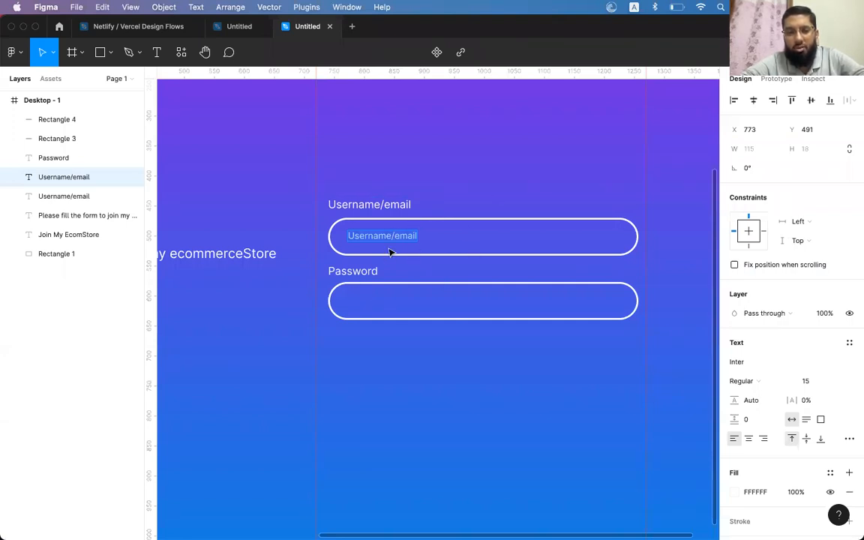
key(Escape)
Rename the label above the field to 'Phone number'
click(366, 206)
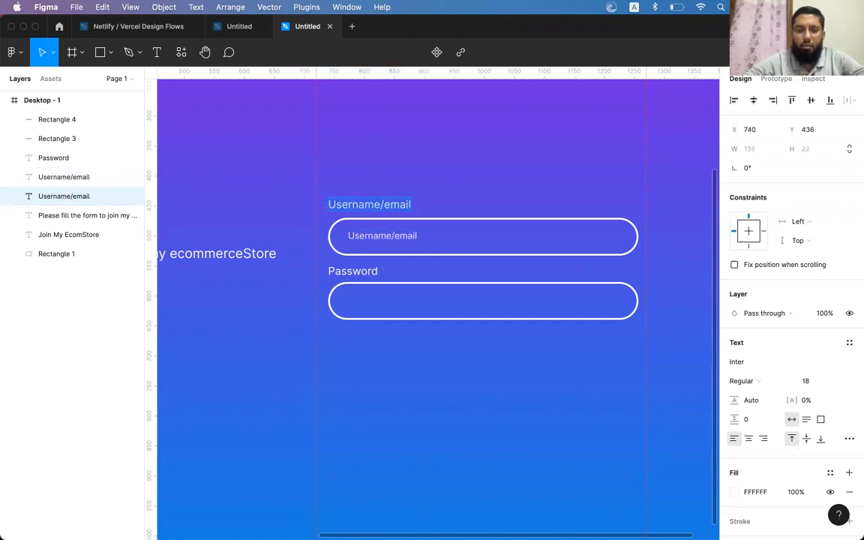
text(Phone)
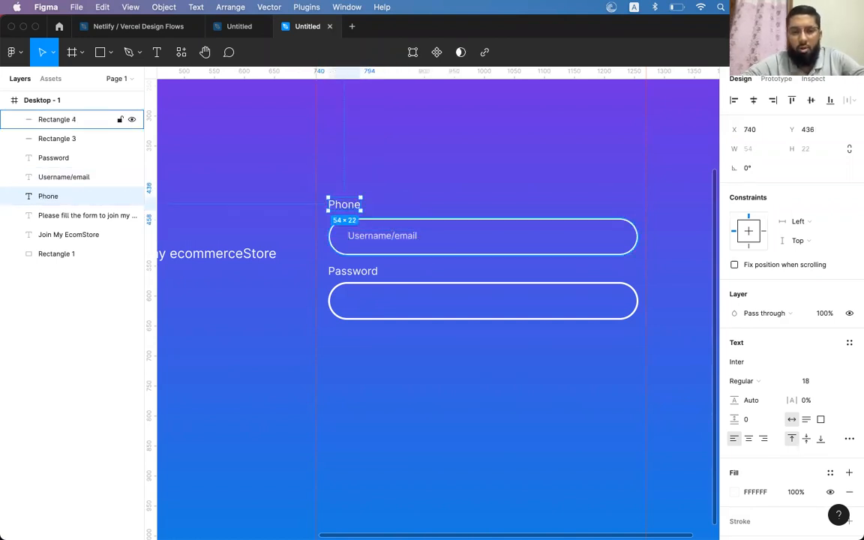
text( n)
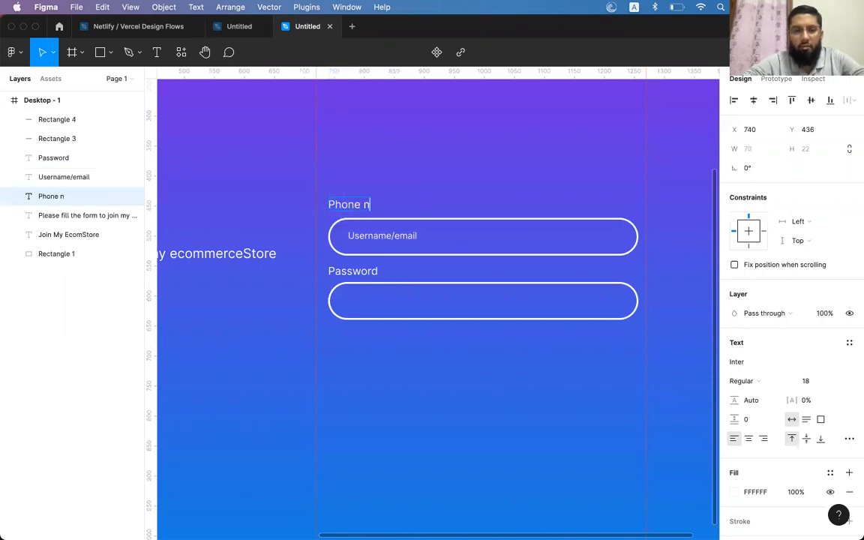
text(umber)
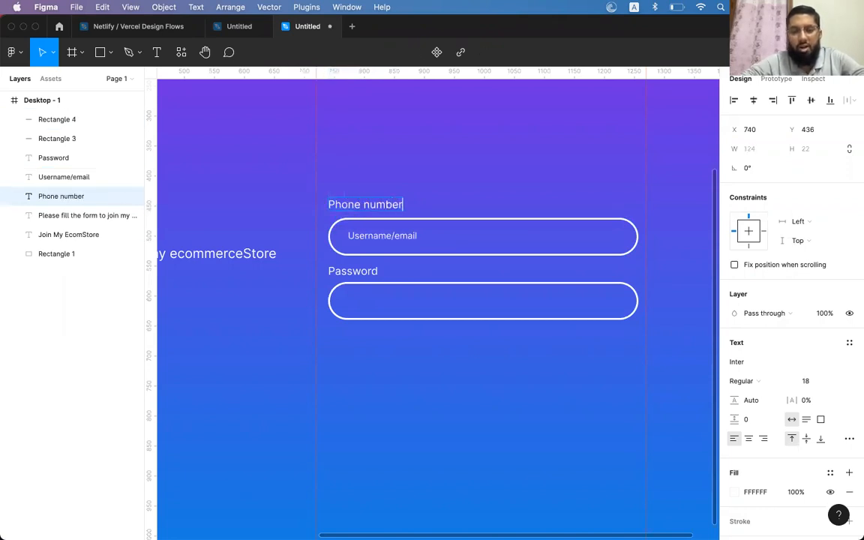
key(Escape)
Replace the placeholder with a sample +92 phone number at 60% opacity
click(379, 236)
double_click(374, 237)
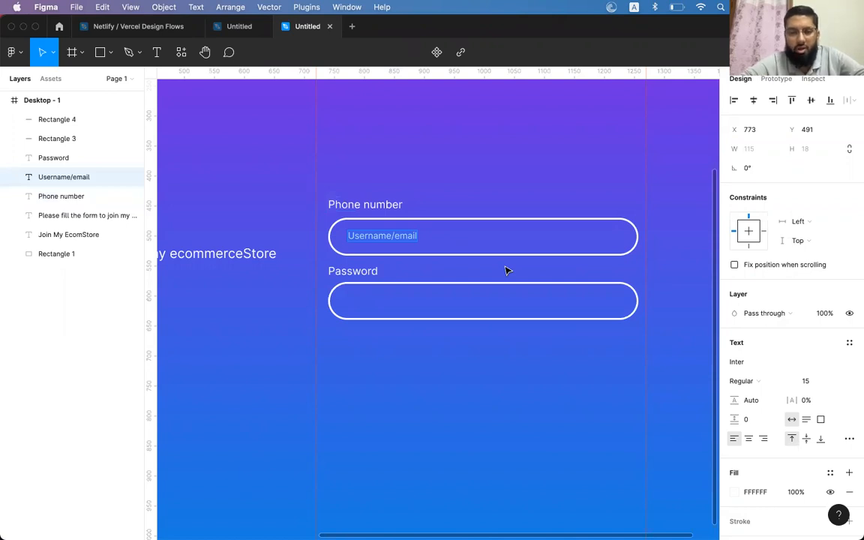
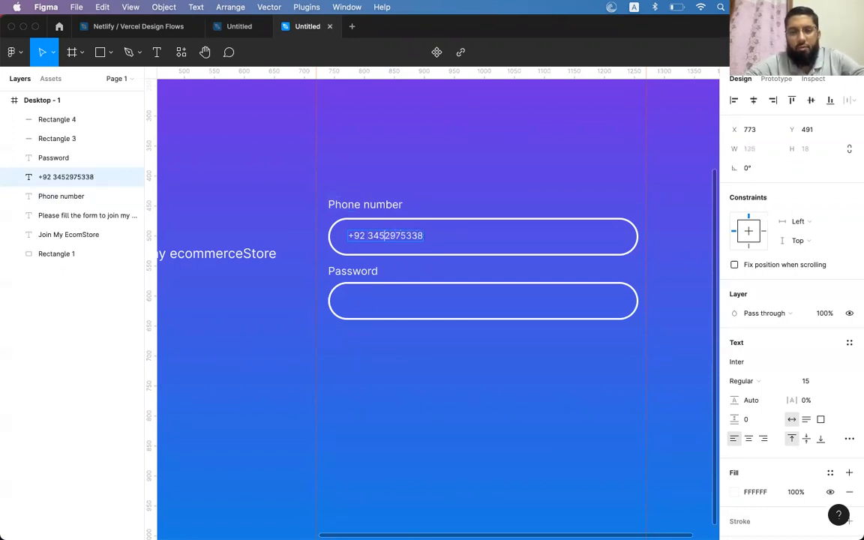
key(Escape)
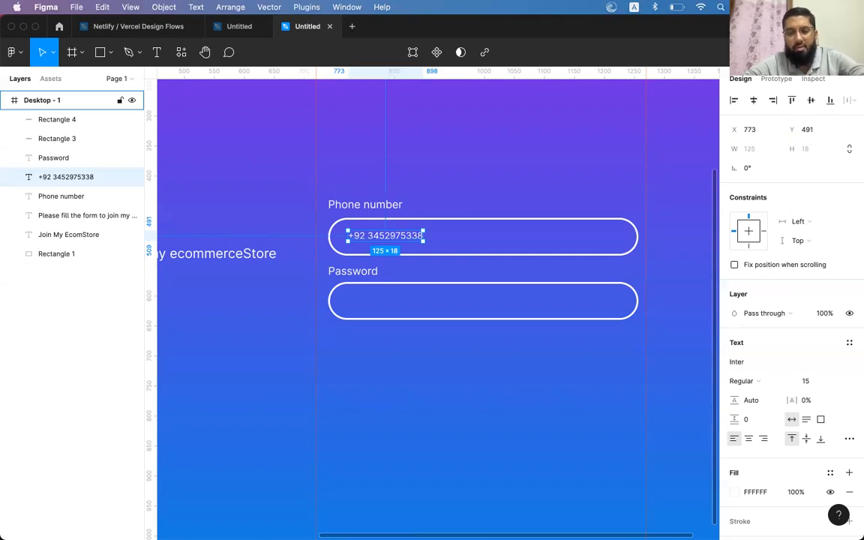
key(5)
key(6)
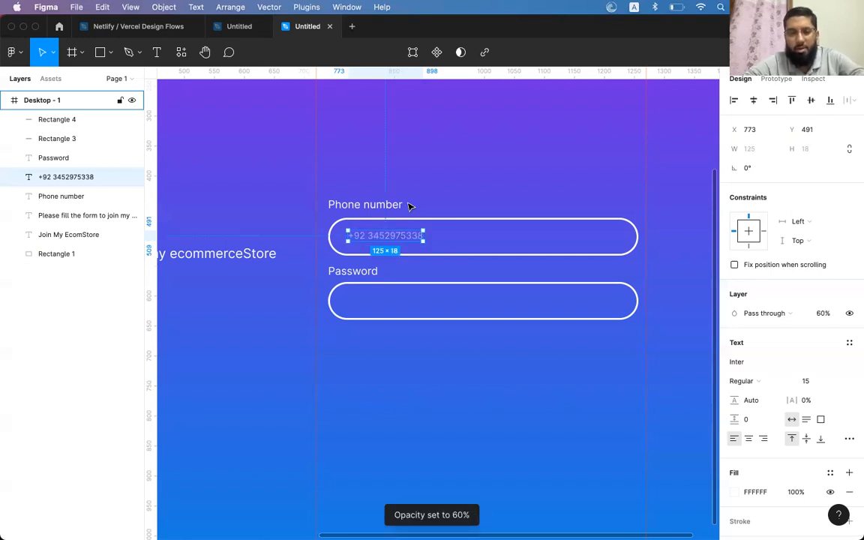
click(513, 243)
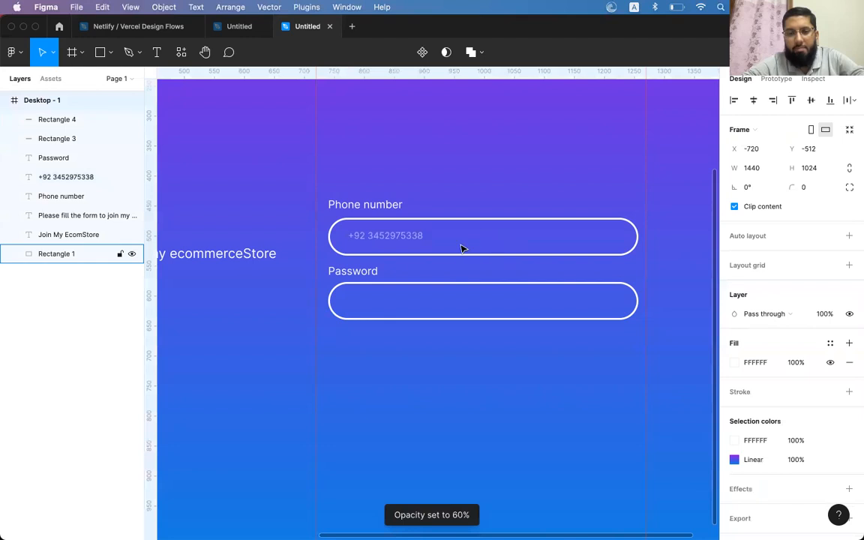
Nudge the phone number text down slightly and delete its +92 prefix
click(411, 237)
drag(411, 237, 411, 238)
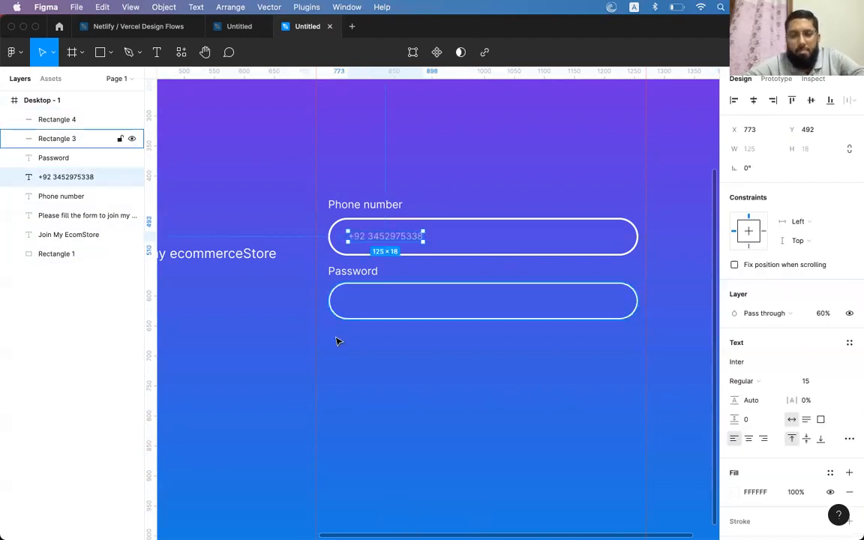
click(486, 193)
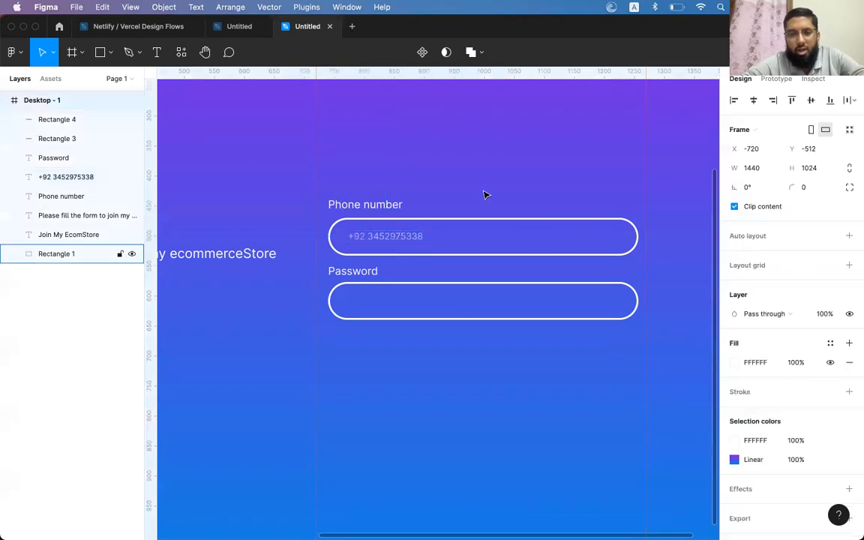
click(395, 237)
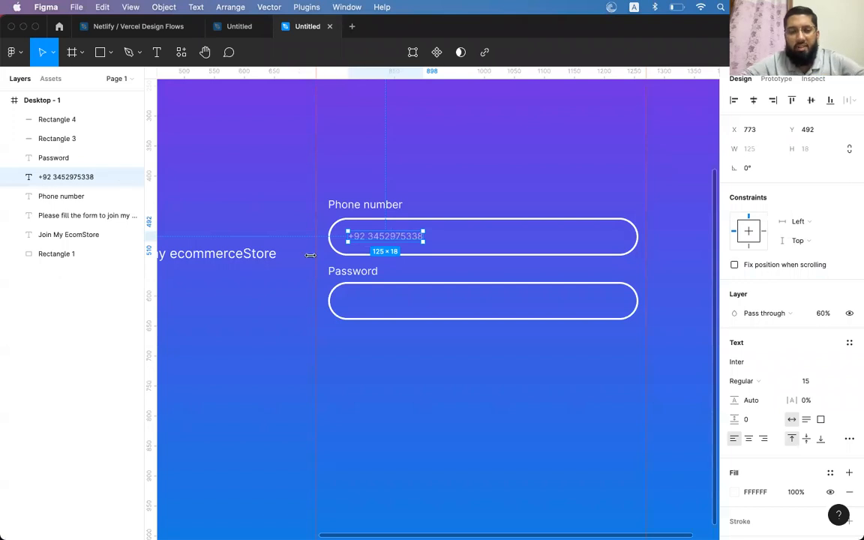
double_click(358, 237)
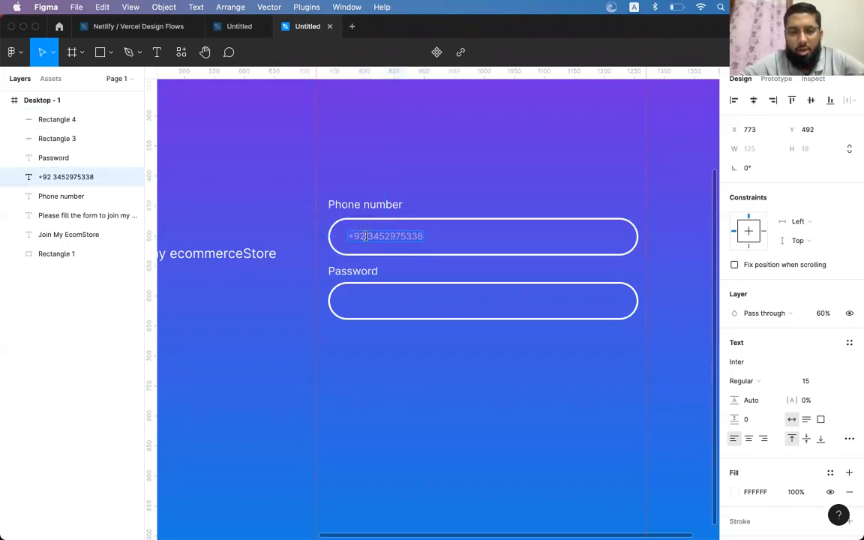
click(347, 236)
key(Delete)
key(Delete)
key(Delete)
key(Delete)
key(Escape)
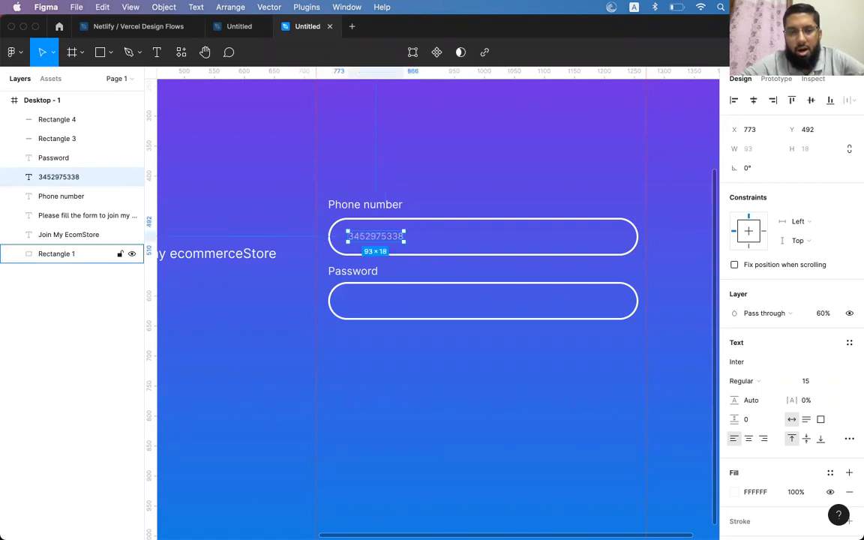
Create a separate full-opacity '+92' text at the field's left, with the number beside it
mouse_move(363, 237)
mouse_down()
mouse_move(397, 240)
mouse_move(358, 239)
mouse_up()
double_click(360, 239)
text(+92)
key(Escape)
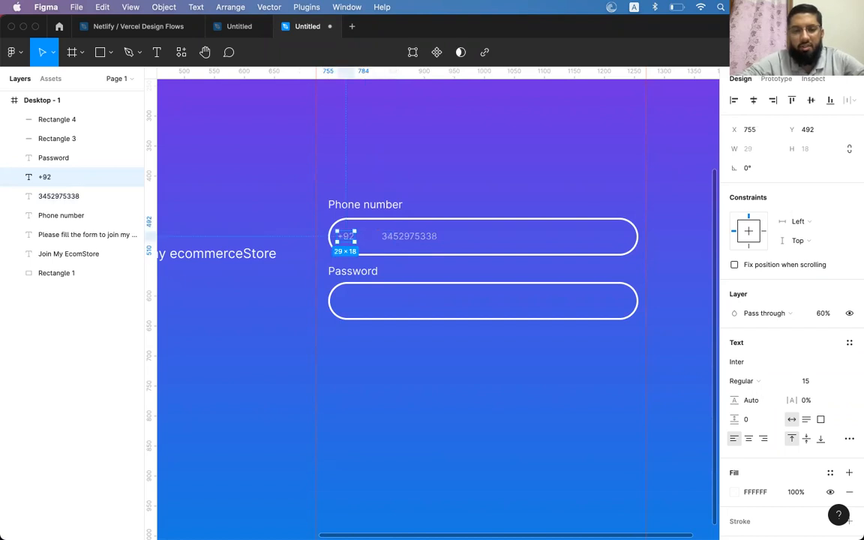
key(shift+Right)
key(0)
click(416, 239)
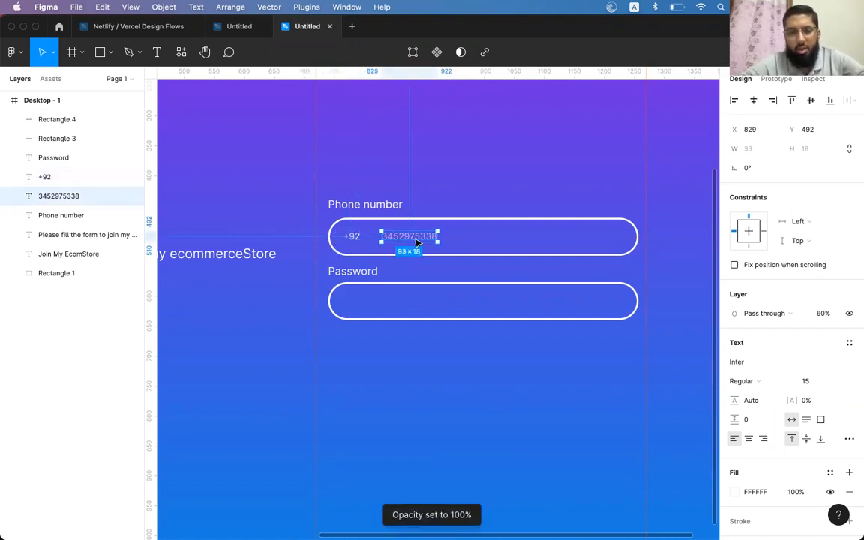
key(shift+Left)
key(shift+Left)
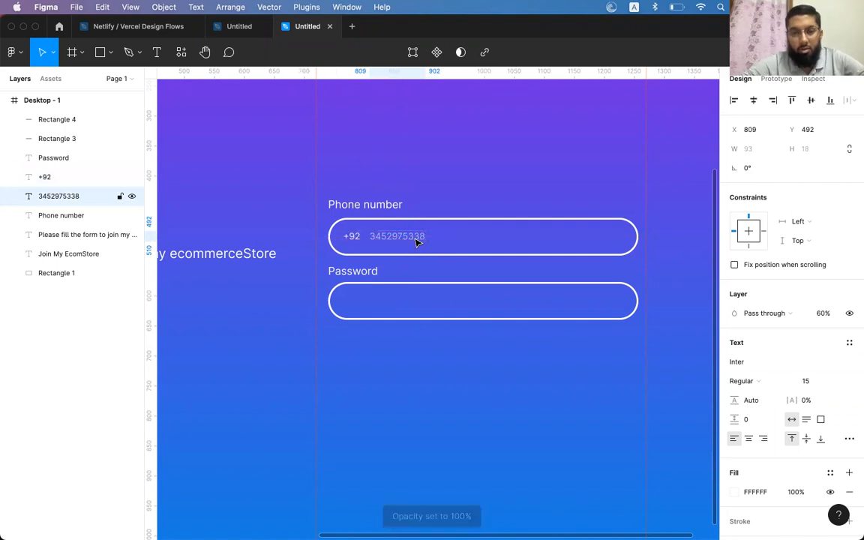
click(343, 238)
click(382, 237)
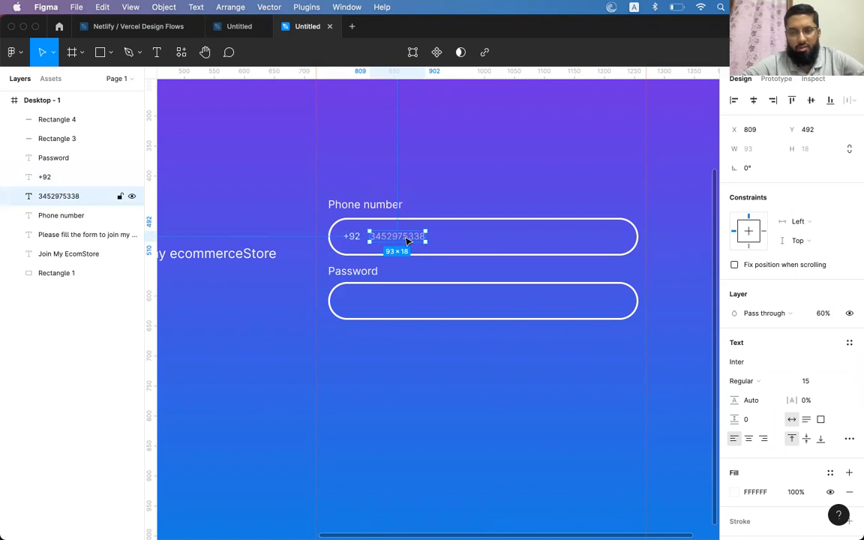
Remove the leading 0 from the dimmed phone number text
double_click(404, 237)
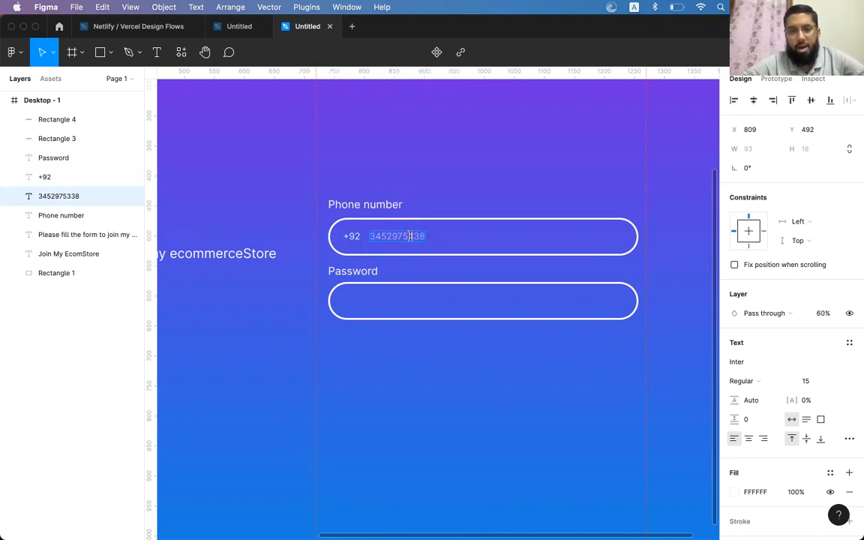
text(0)
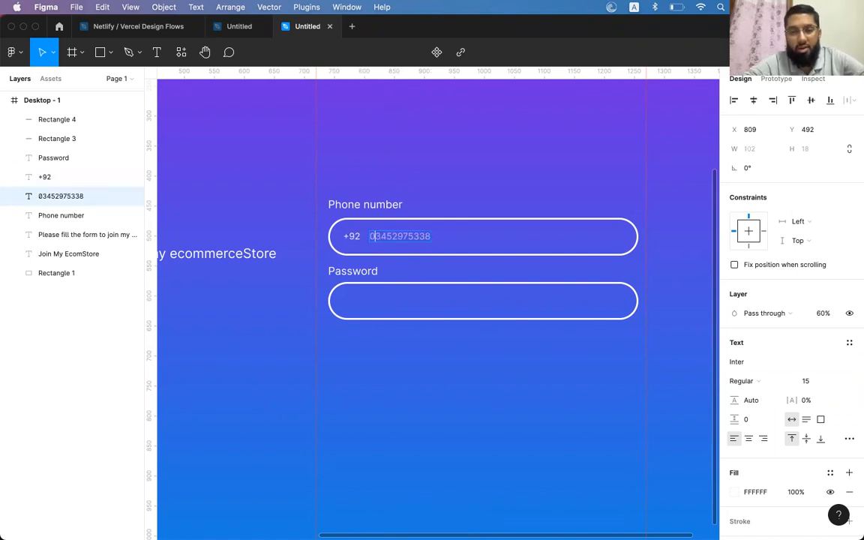
key(Escape)
double_click(403, 236)
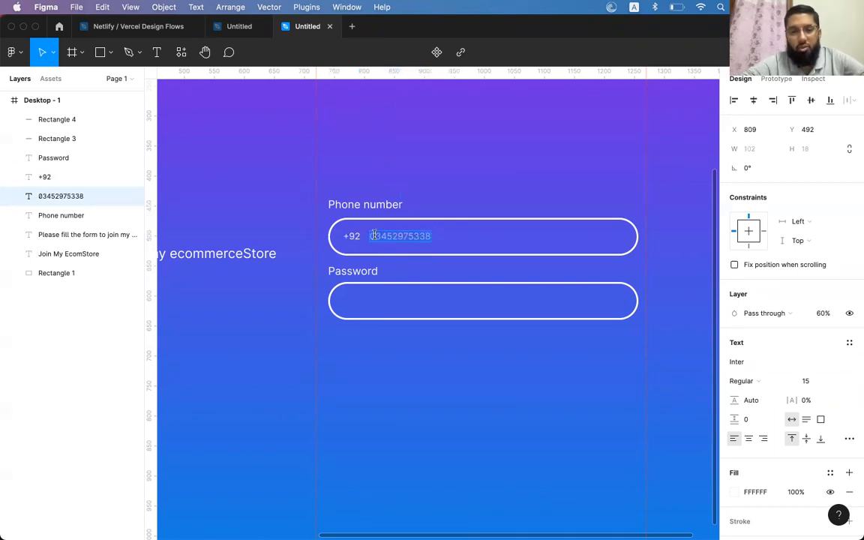
key(BackSpace)
key(Escape)
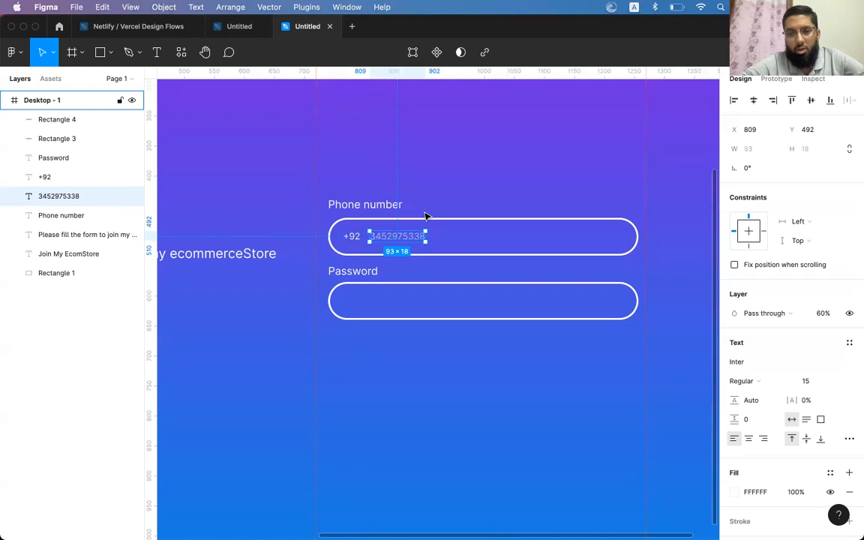
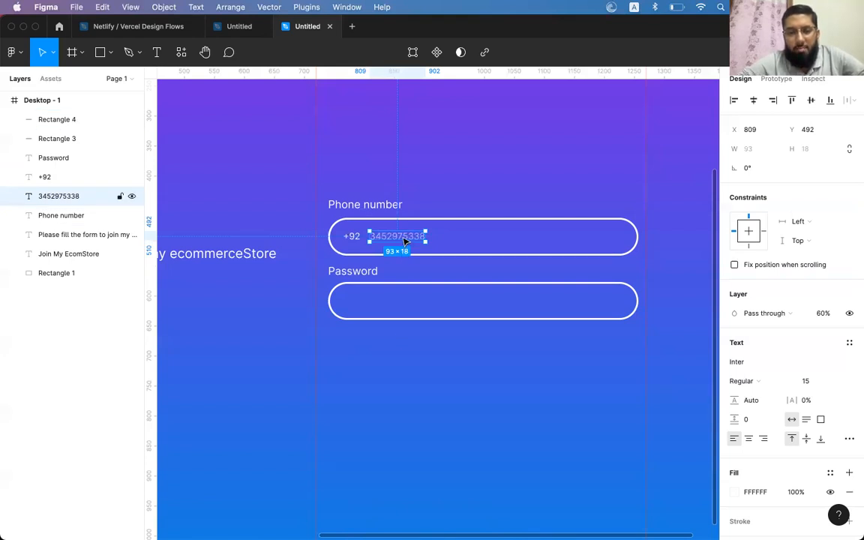
Copy the phone placeholder below the Password field and type the hint 'Alphanumeroic charecters'
click(354, 271)
click(387, 236)
click(349, 271)
click(394, 236)
drag(405, 240, 382, 304)
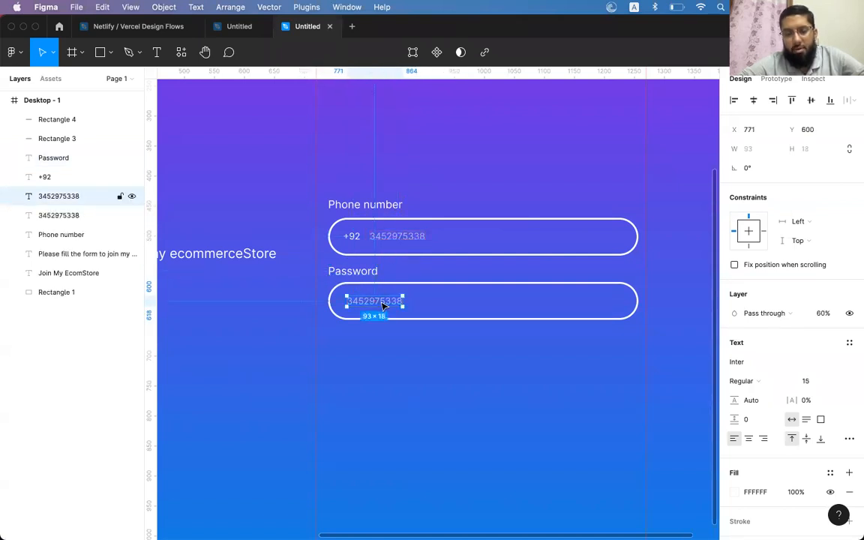
key(super+z)
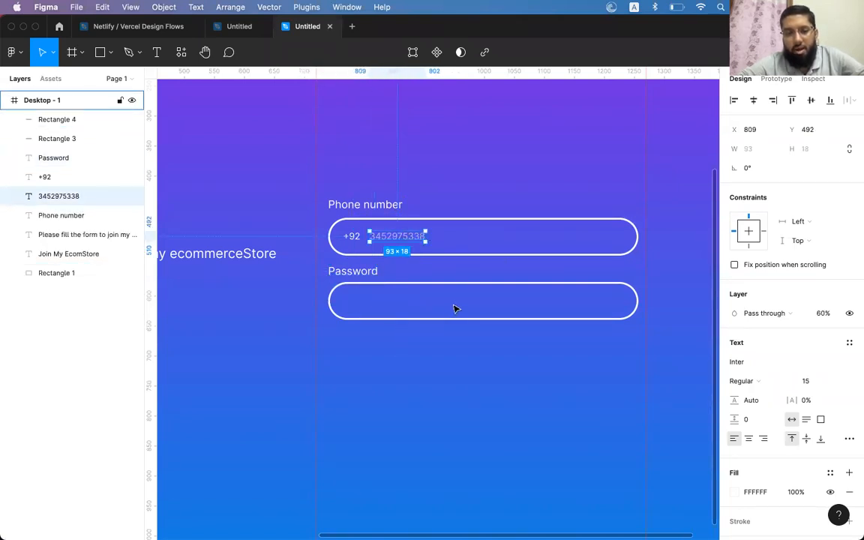
drag(411, 239, 379, 328)
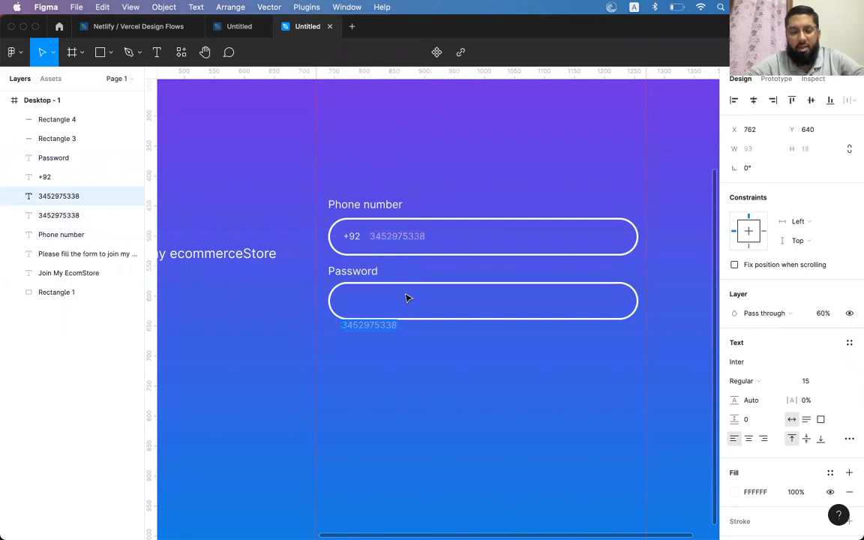
text(Alphanumero)
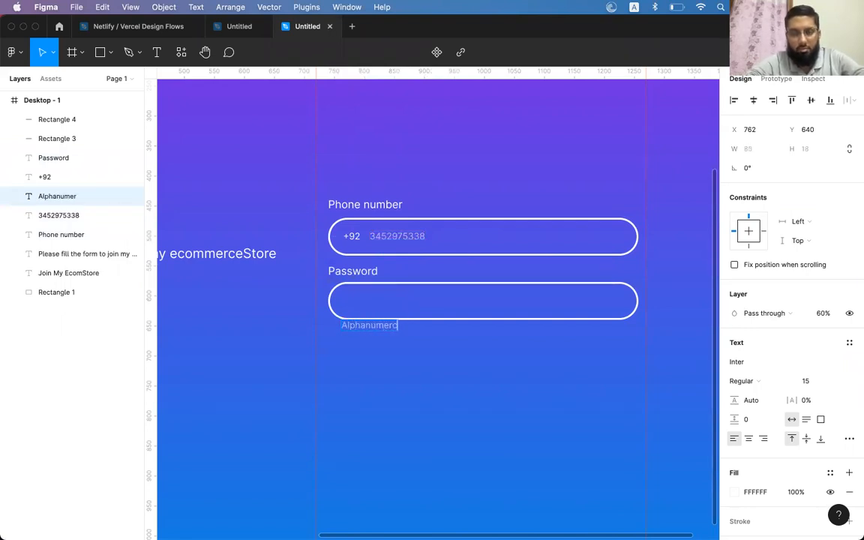
key(BackSpace)
text(ic char)
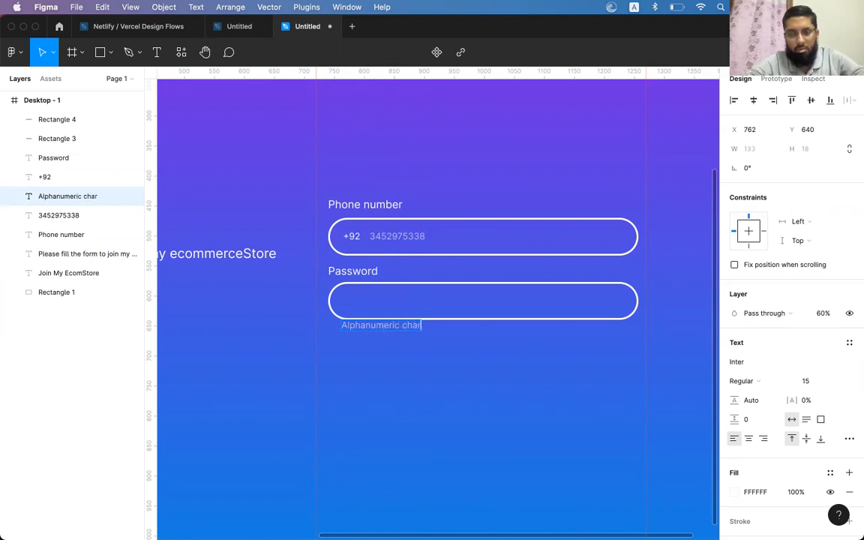
text(ecters)
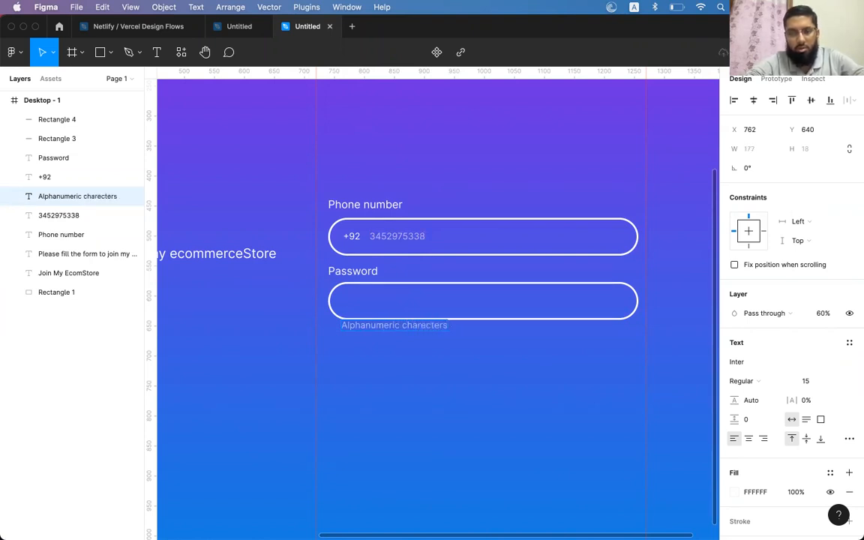
key(Escape)
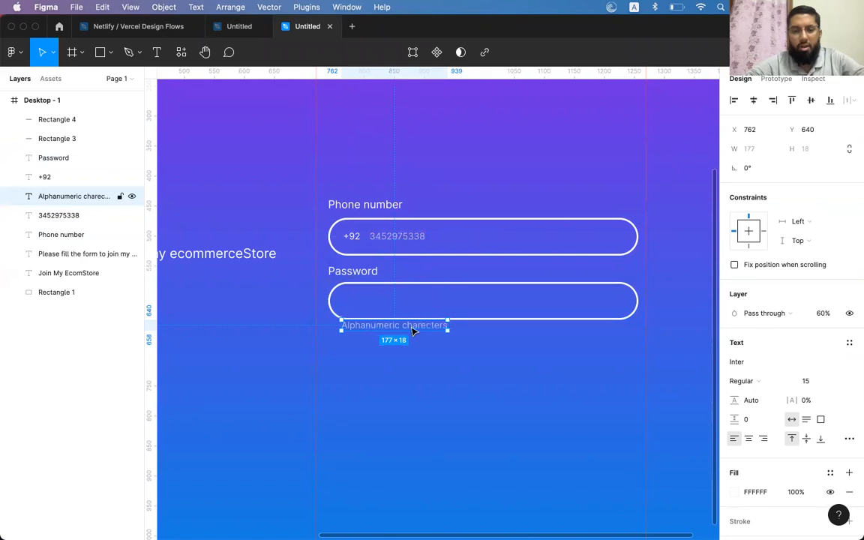
Extend the hint with 'special charecters' and move it under the Password field's right end
double_click(414, 326)
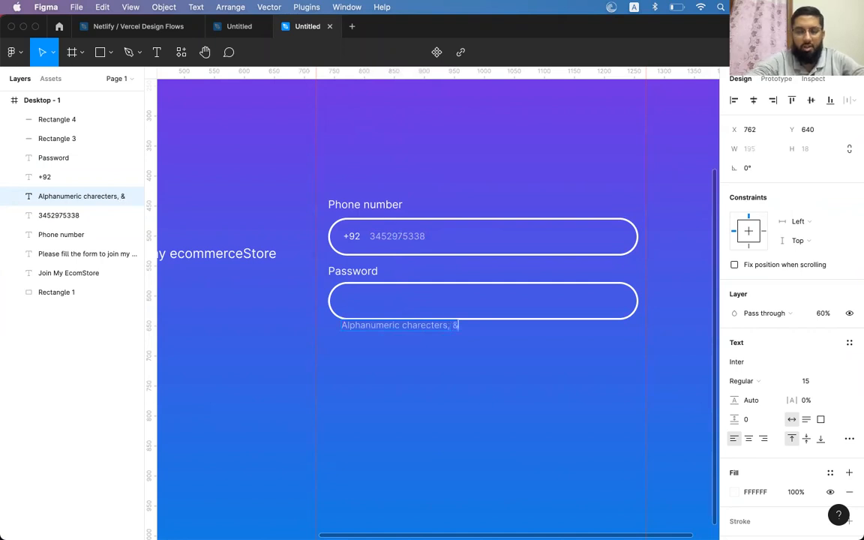
key(alt+BackSpace)
key(alt+BackSpace)
key(super+z)
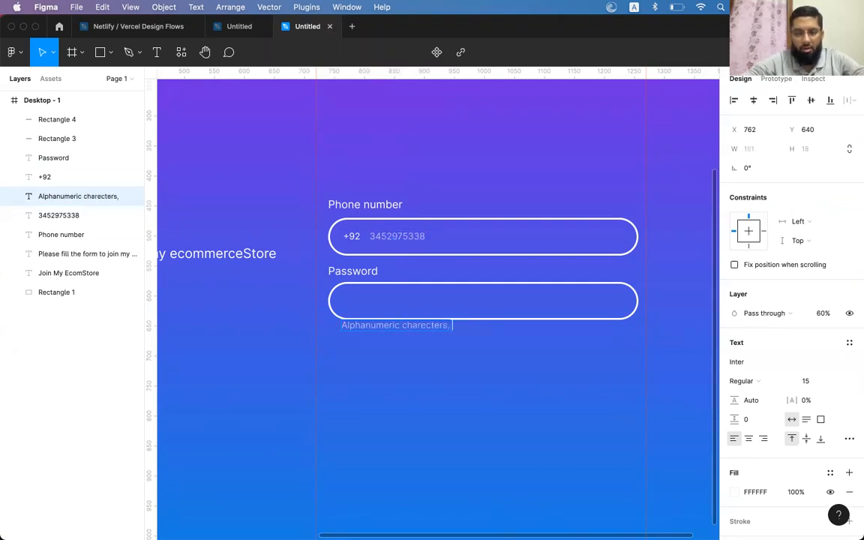
text(special)
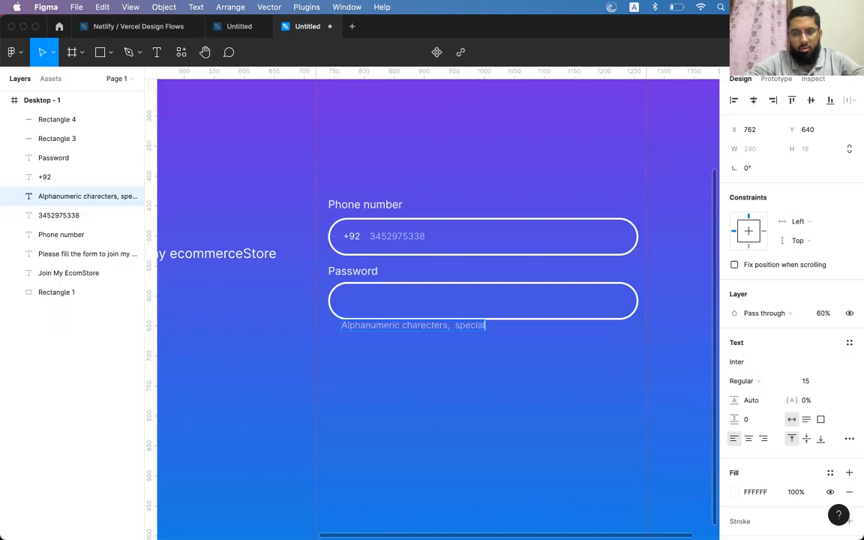
text( charecters)
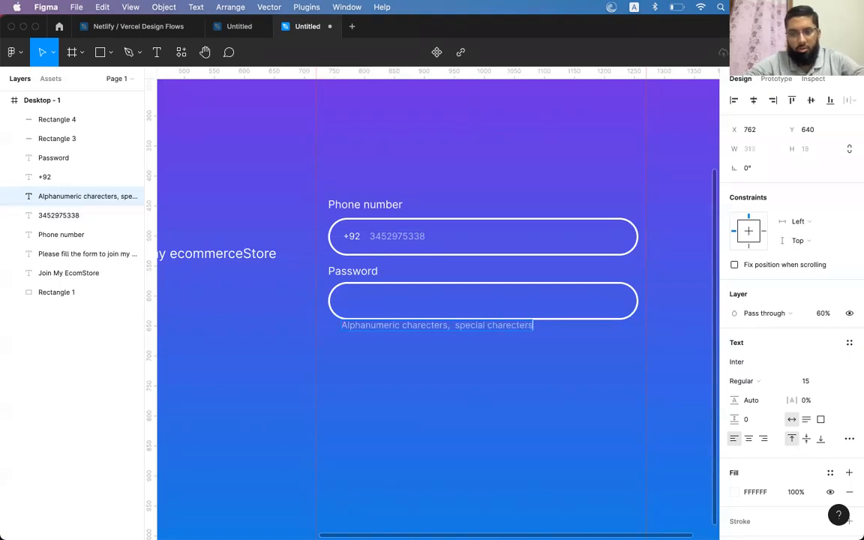
key(Escape)
key(shift+Down)
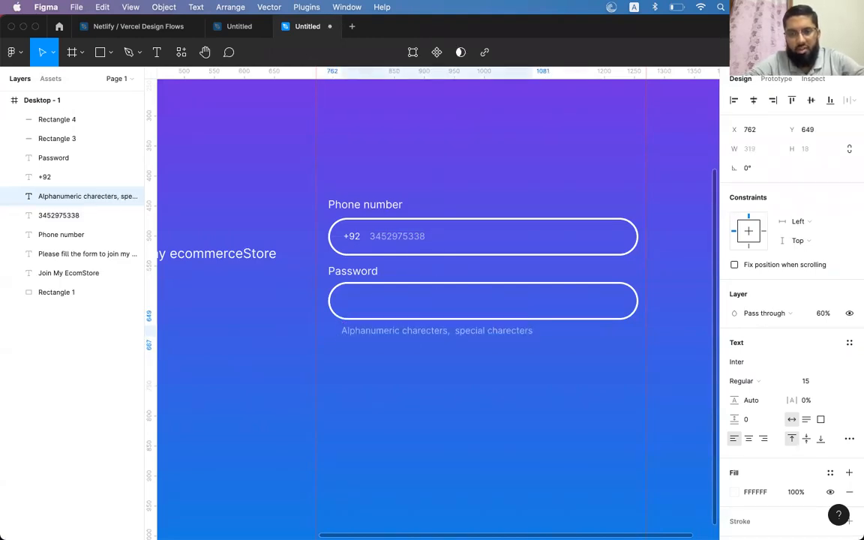
drag(396, 330, 497, 337)
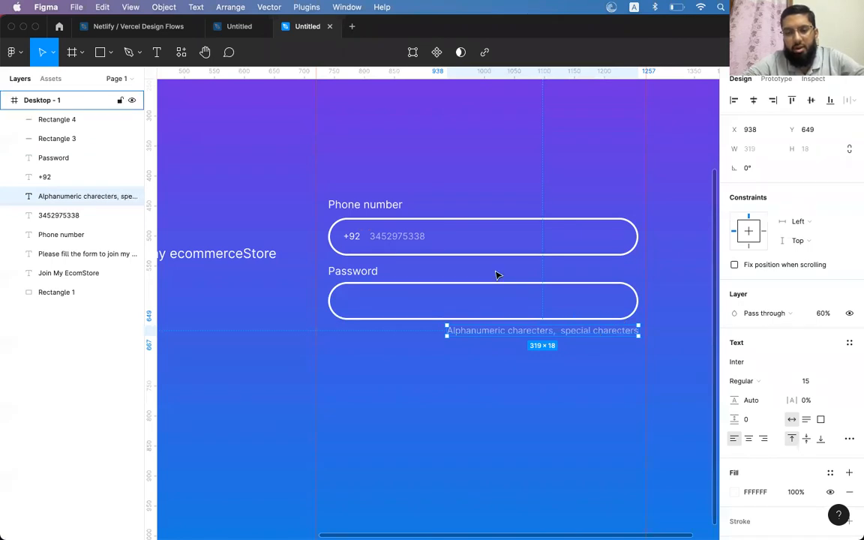
Delete the hint text below the Password field
click(333, 300)
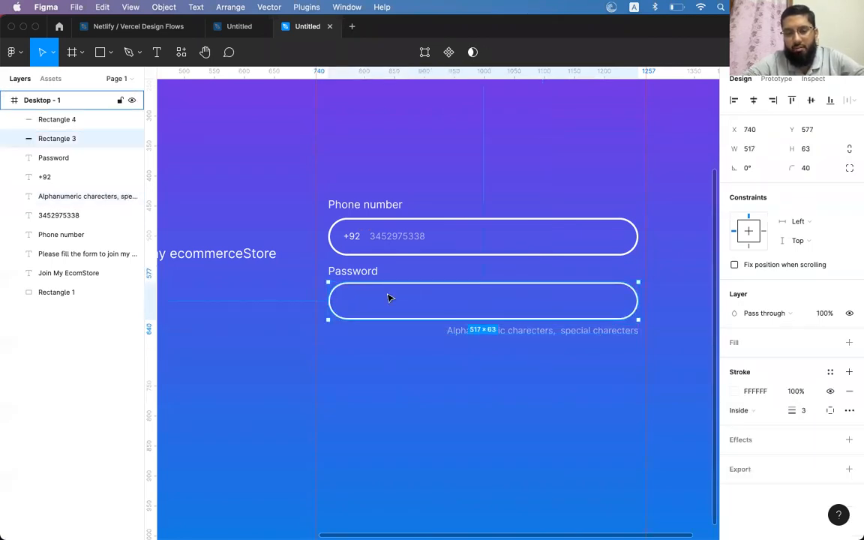
click(537, 329)
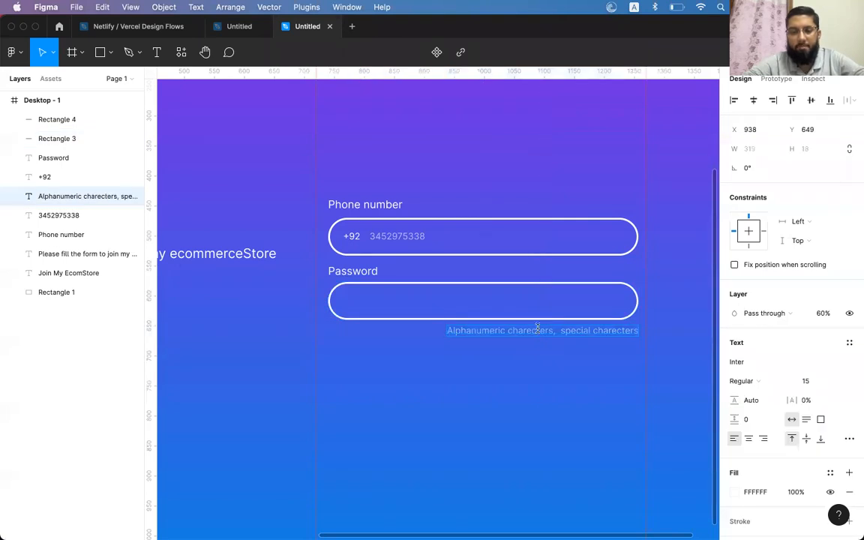
text(Recom)
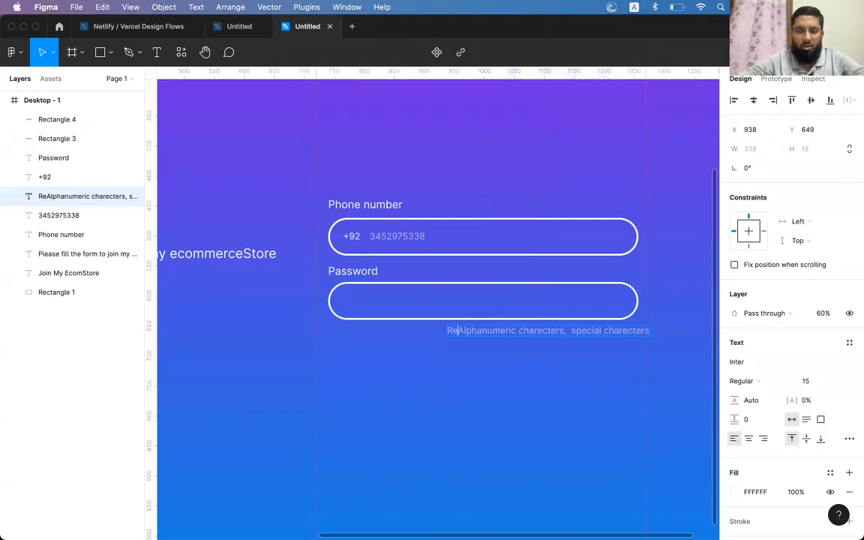
key(super+z)
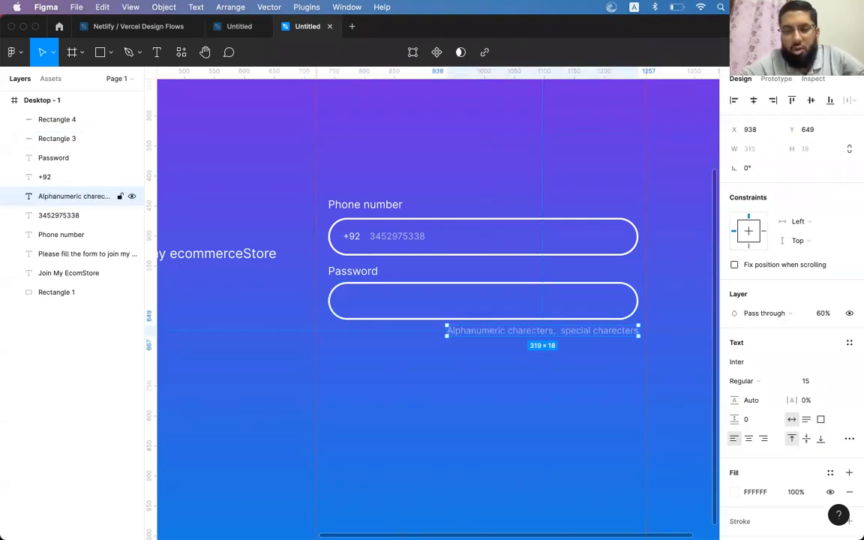
key(Delete)
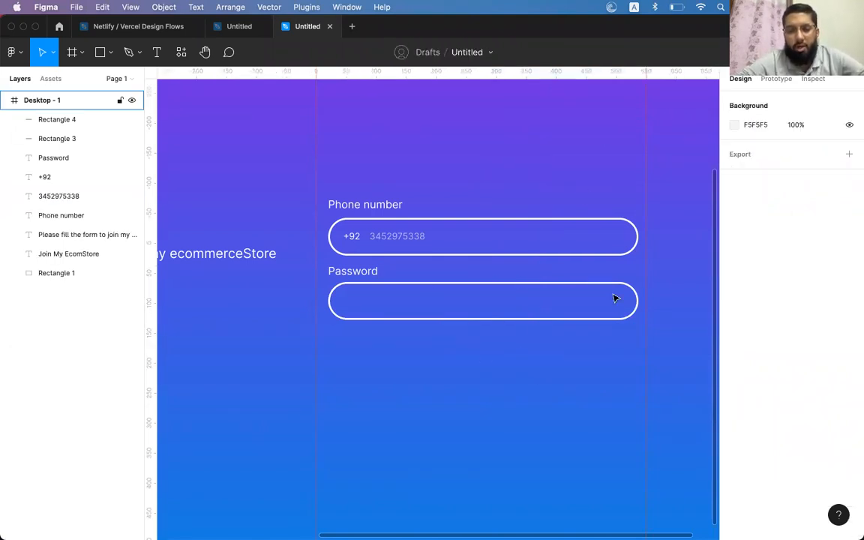
Draw a 232×65 rectangle under the Password field, left-aligned with Rectangle 4, with corner radius 100
click(339, 201)
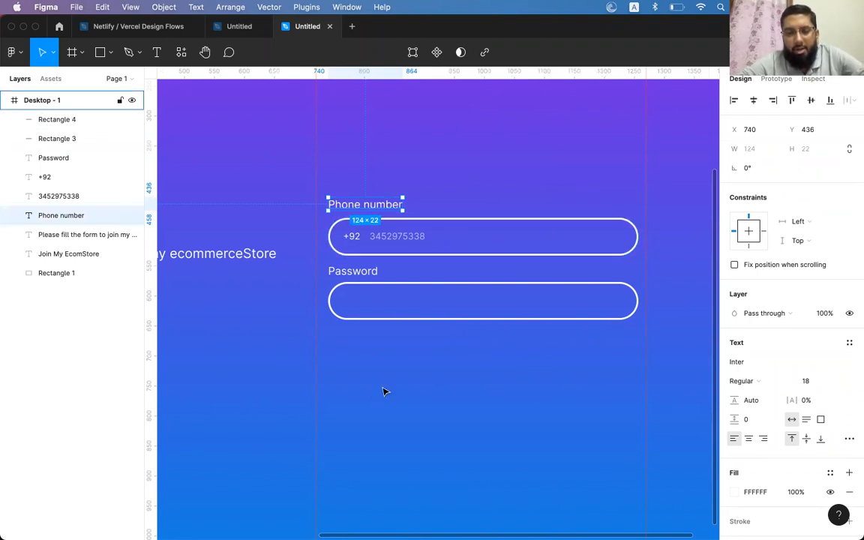
click(100, 51)
mouse_move(336, 323)
mouse_down()
mouse_move(453, 384)
mouse_move(480, 382)
mouse_move(474, 364)
mouse_up()
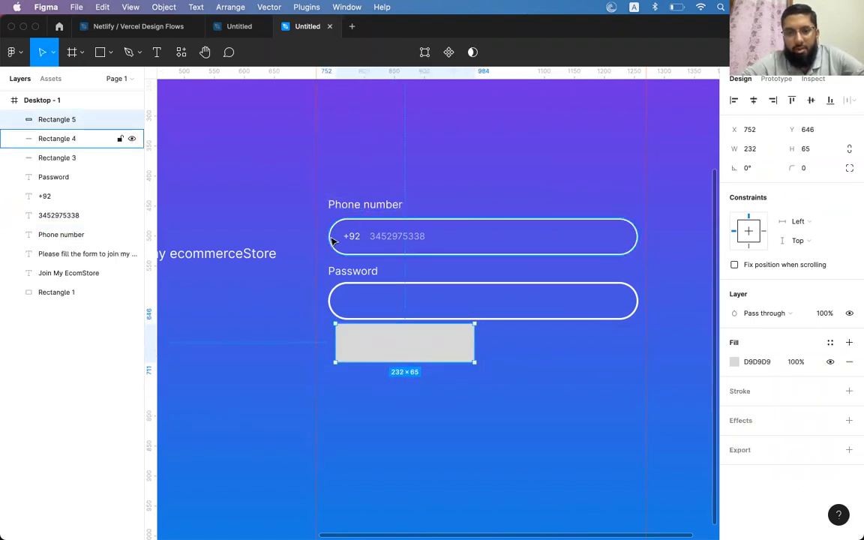
shift+click(82, 139)
click(734, 100)
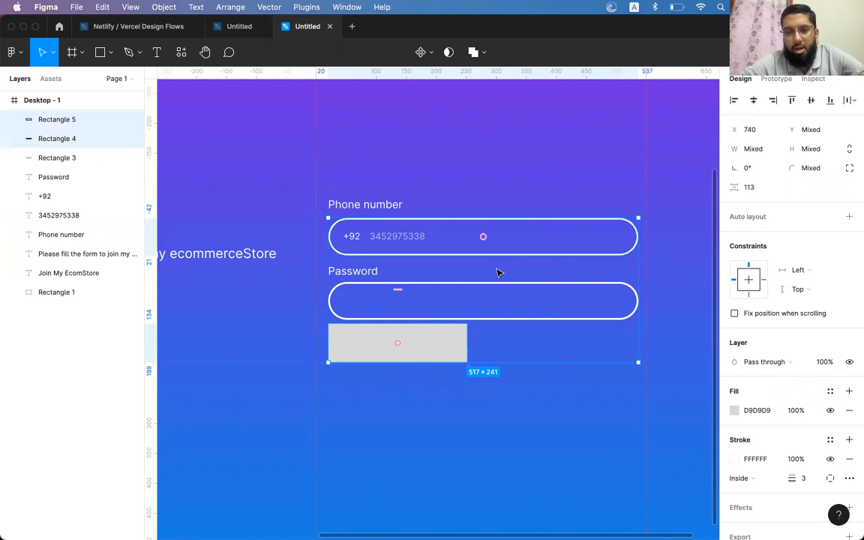
click(497, 270)
click(424, 356)
key(shift+Down)
key(shift+Down)
key(shift+Down)
key(shift+Up)
click(807, 169)
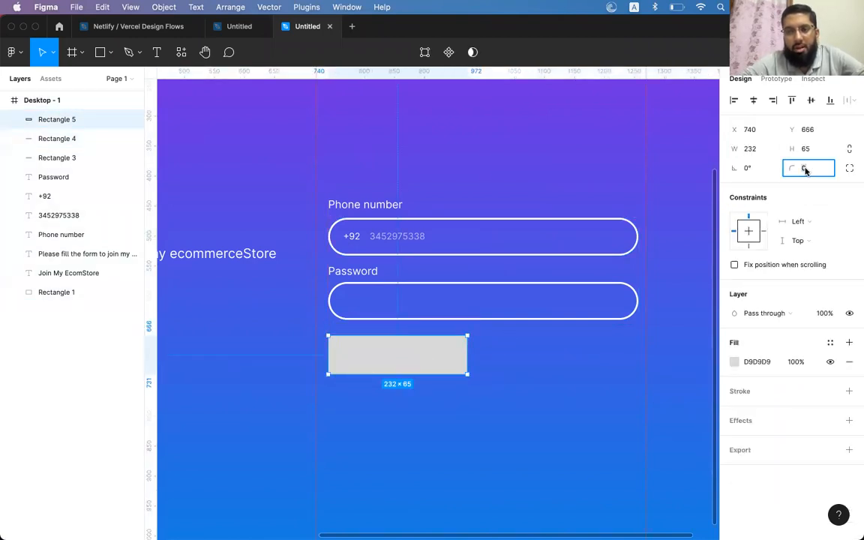
text(100)
key(Return)
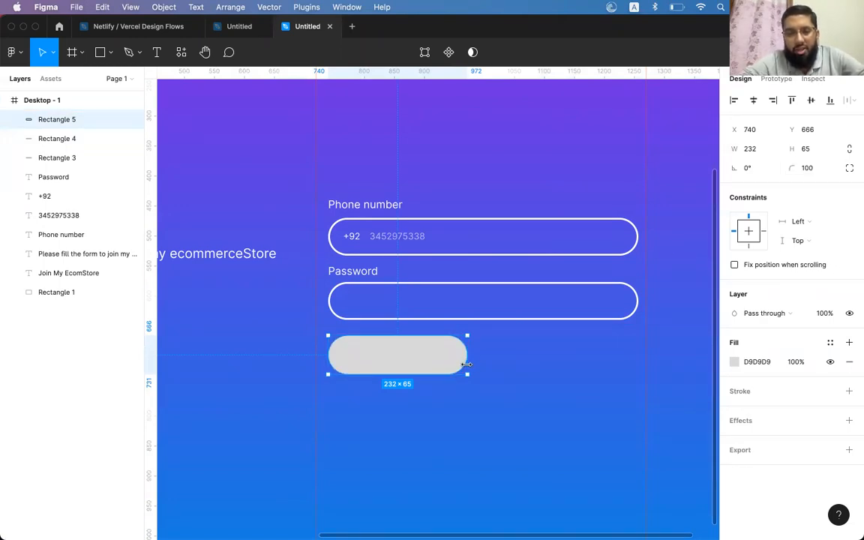
Compare the Phone number and Password labels and input boxes on the canvas
scroll(498, 315, down, 2)
scroll(499, 315, left, 2)
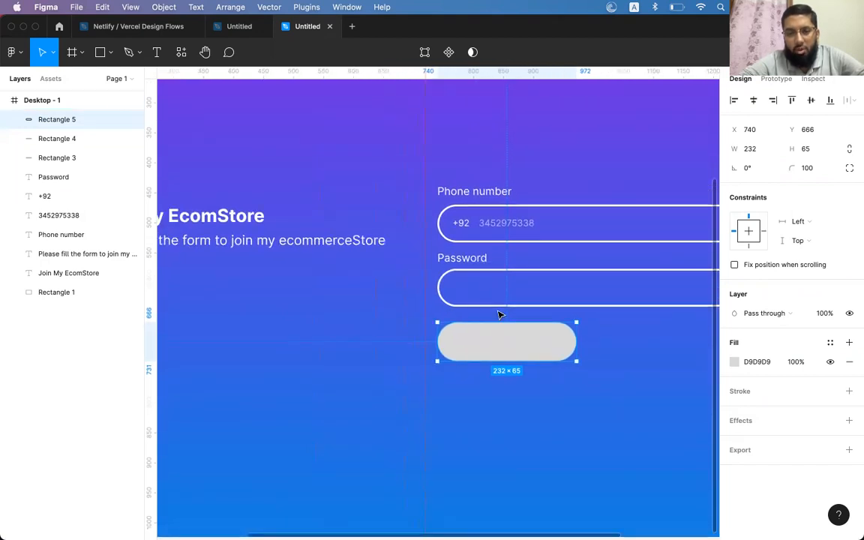
scroll(497, 309, up, 1)
scroll(497, 309, right, 2)
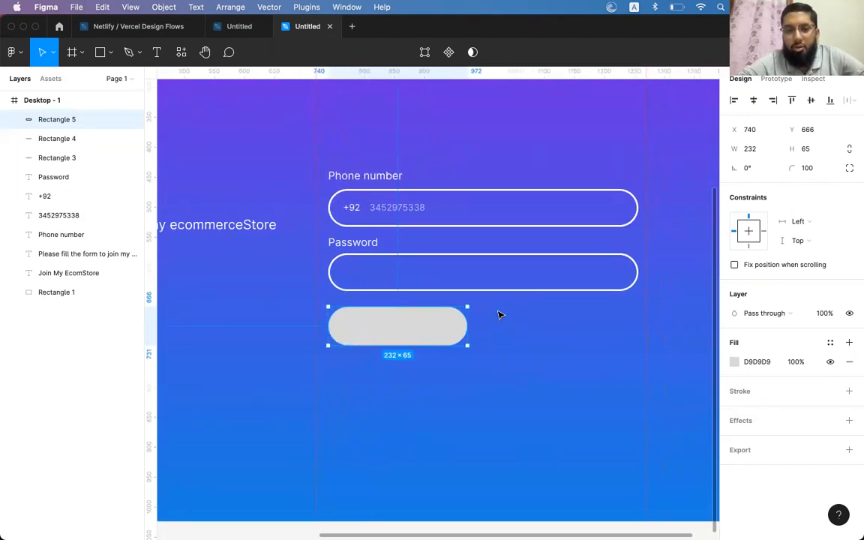
scroll(500, 315, left, 1)
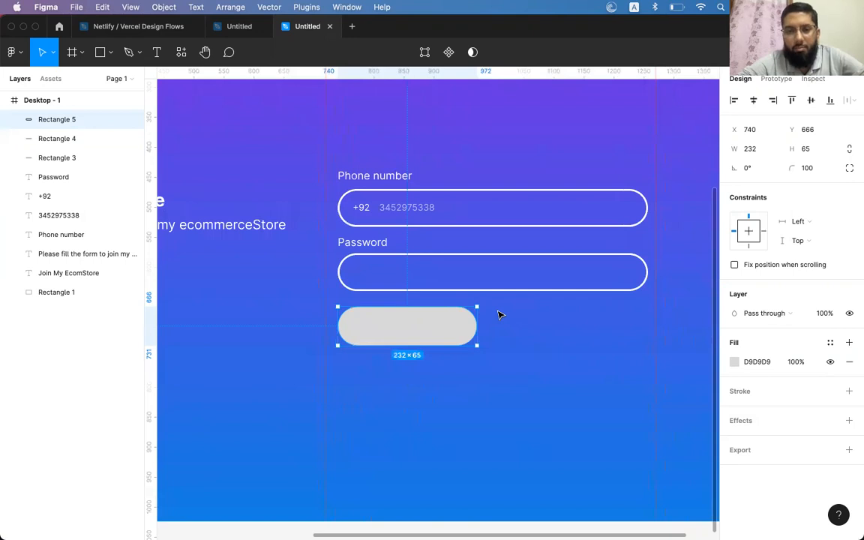
scroll(500, 315, left, 1)
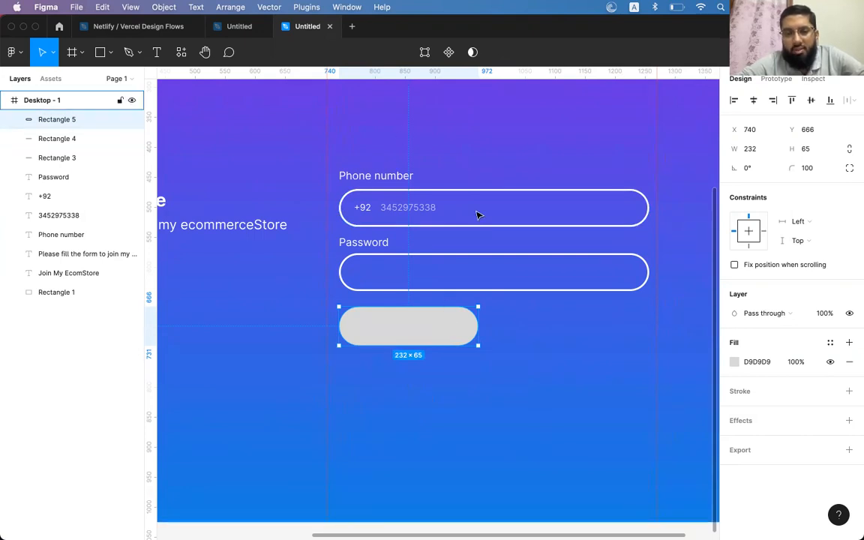
click(395, 178)
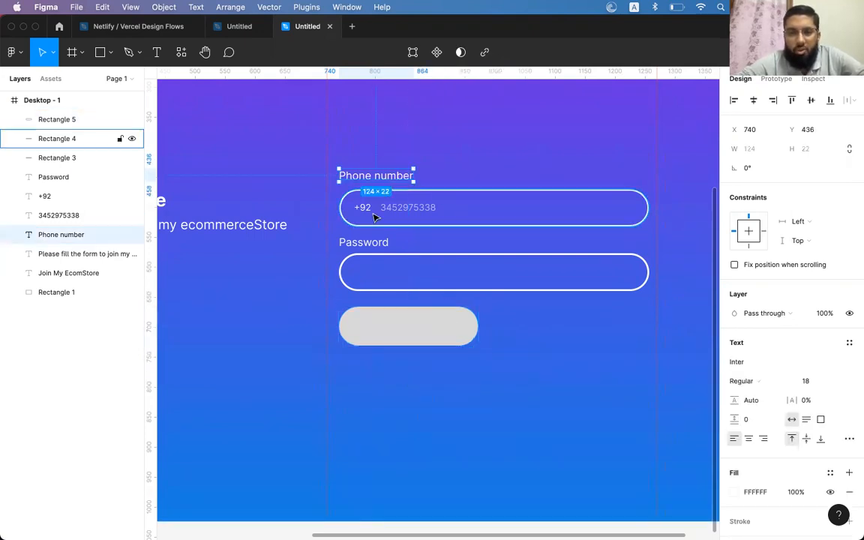
click(366, 244)
click(411, 207)
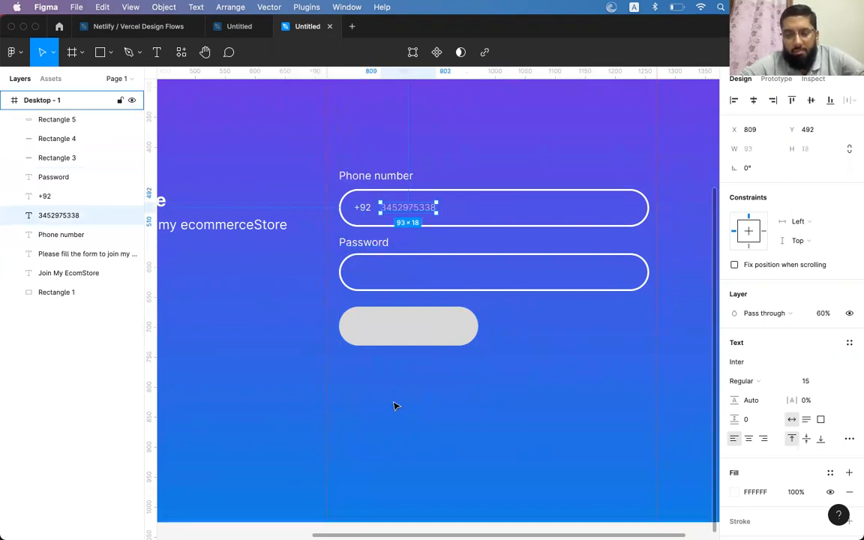
click(378, 175)
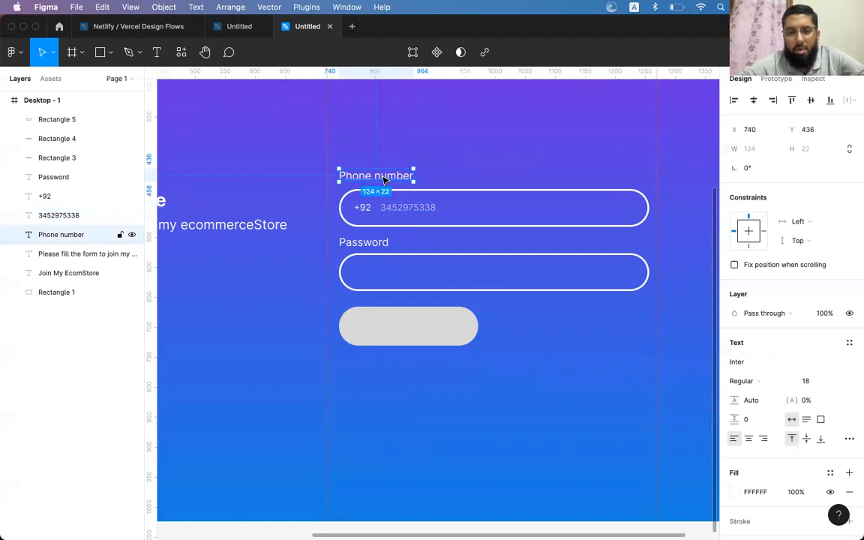
click(364, 243)
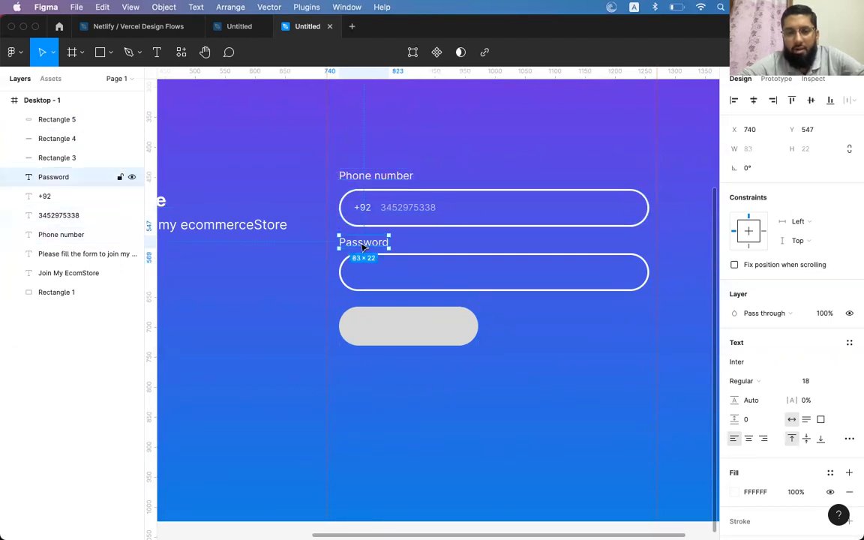
click(452, 227)
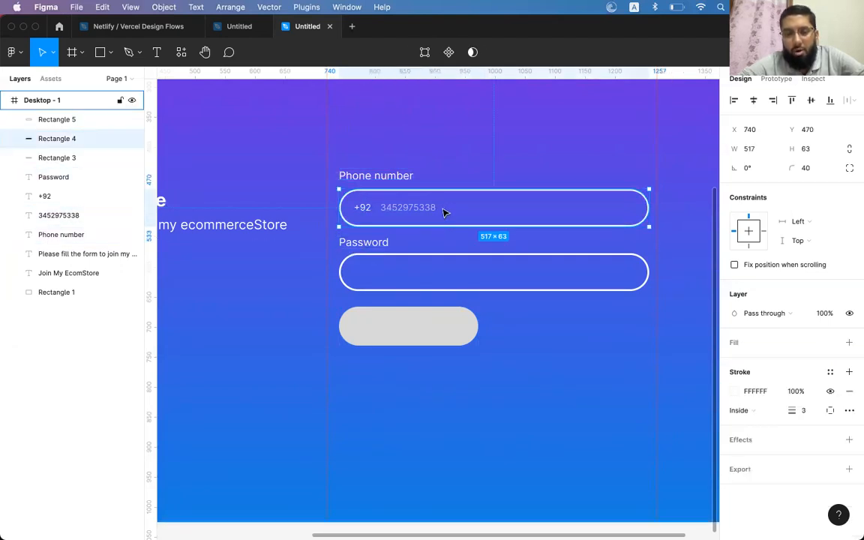
click(430, 253)
Resize the password input box, then undo its width back to 517 to match the phone box
drag(418, 289, 418, 280)
drag(649, 267, 634, 267)
click(597, 283)
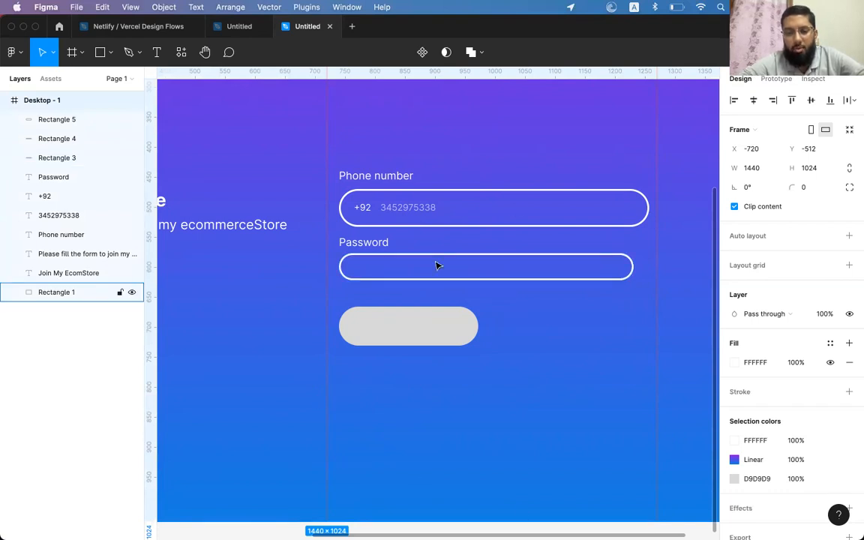
click(543, 316)
key(super+z)
key(super+z)
key(super+z)
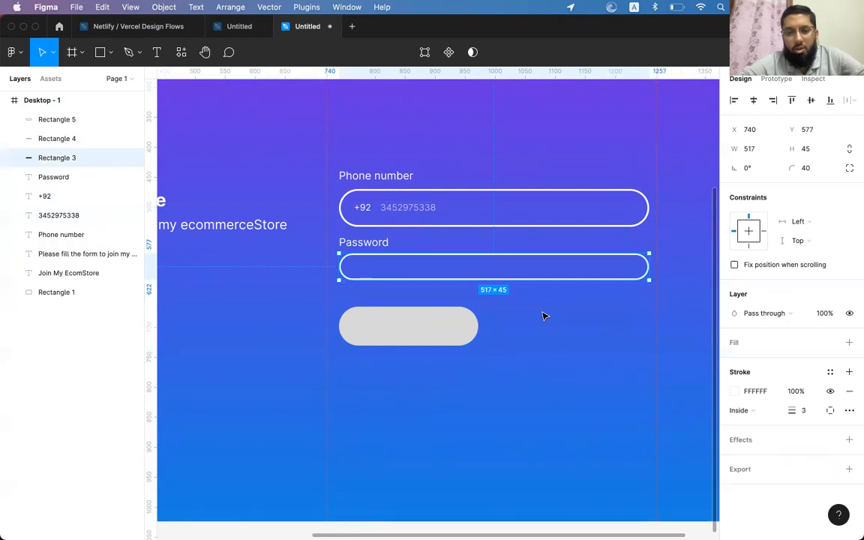
key(super+z)
click(419, 332)
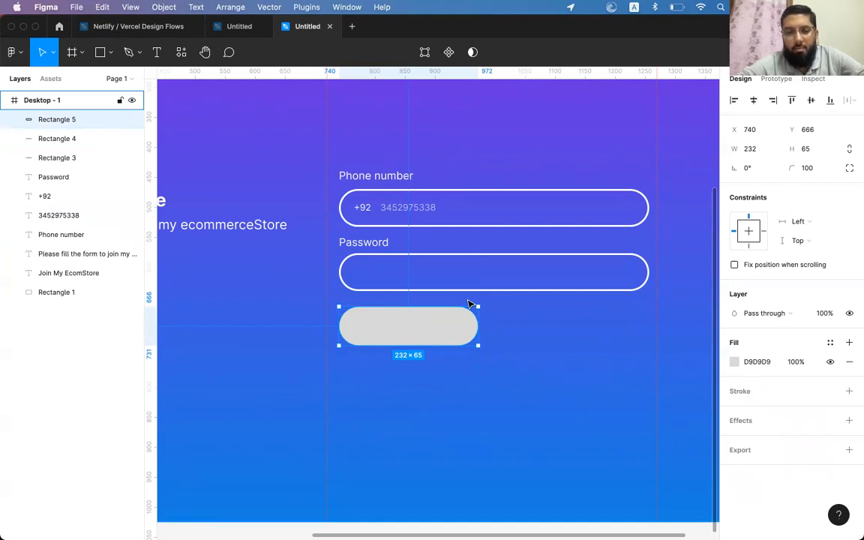
scroll(468, 304, left, 3)
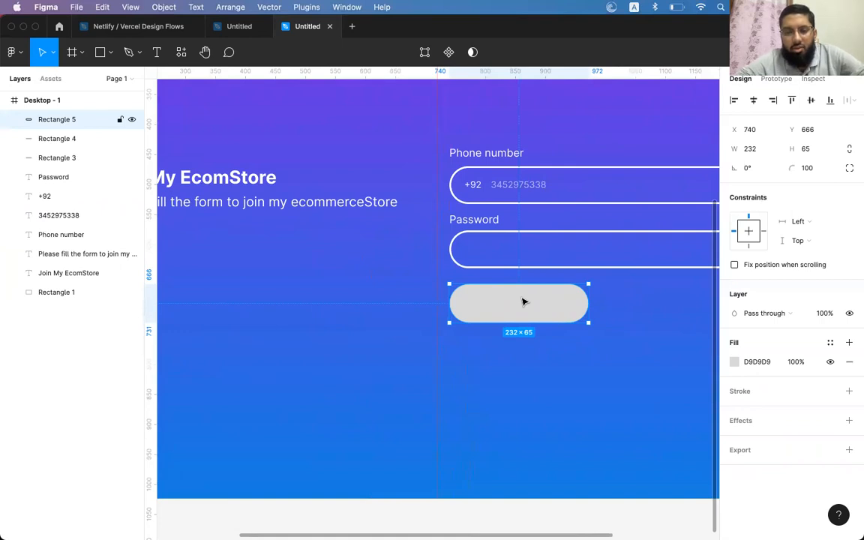
scroll(523, 302, right, 3)
scroll(524, 301, left, 3)
scroll(523, 301, right, 4)
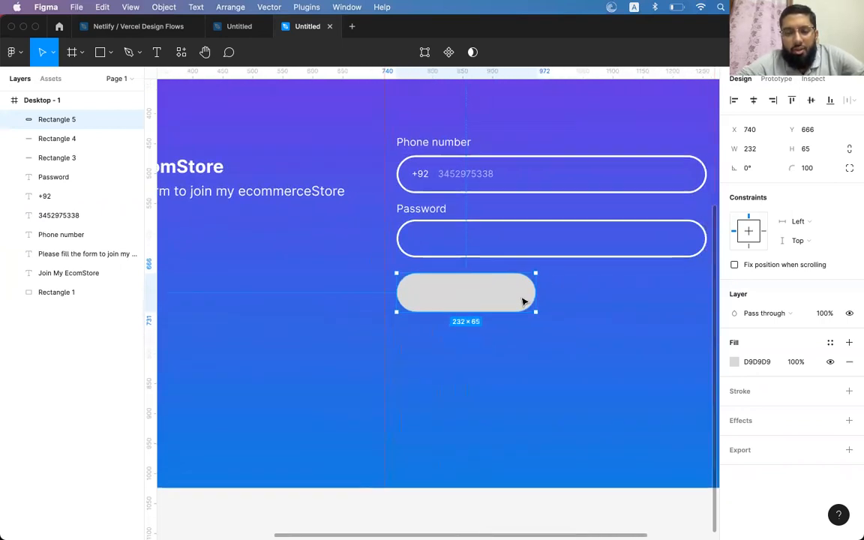
scroll(523, 302, right, 2)
Change the button's fill to white FFFFFF
click(734, 362)
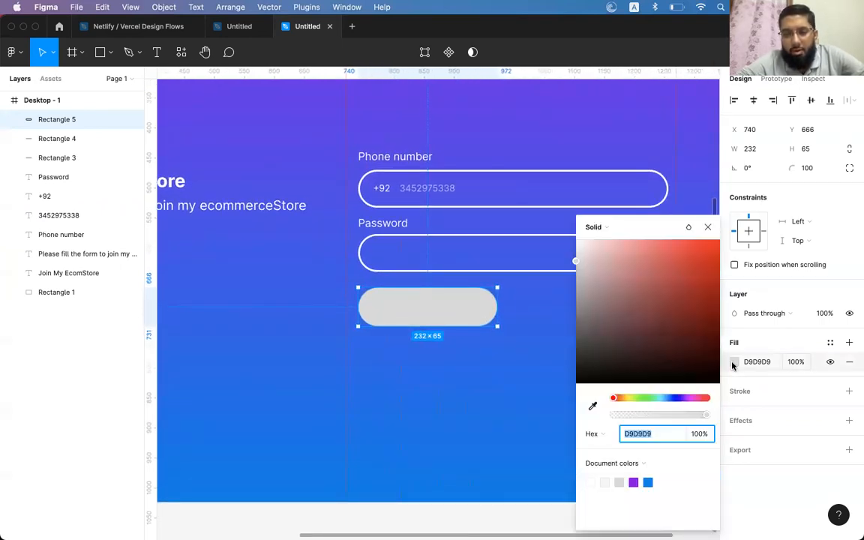
drag(609, 234, 605, 253)
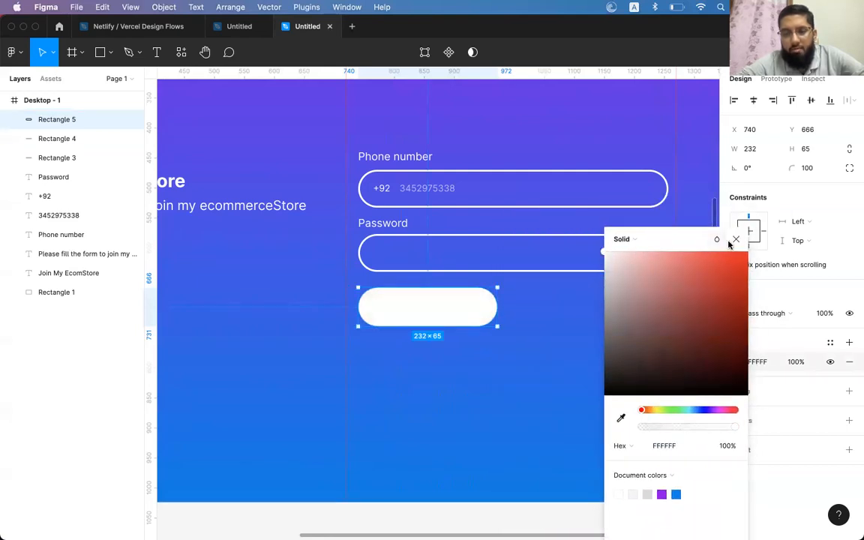
click(736, 238)
Add a 'Login Now' text layer just below the button
key(t)
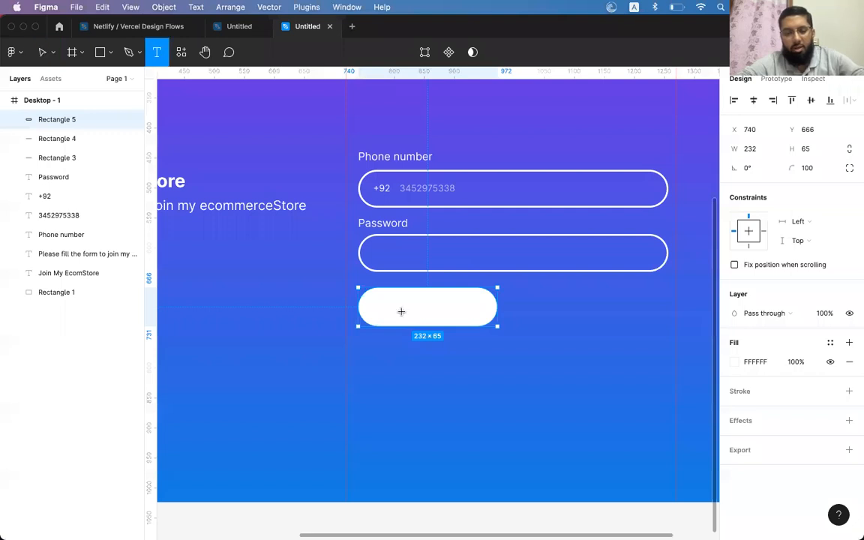
click(417, 350)
text(Login Now)
key(Escape)
Move Login Now onto the button and colour it with the gradient's blue 167FE1
drag(422, 355, 402, 312)
key(Escape)
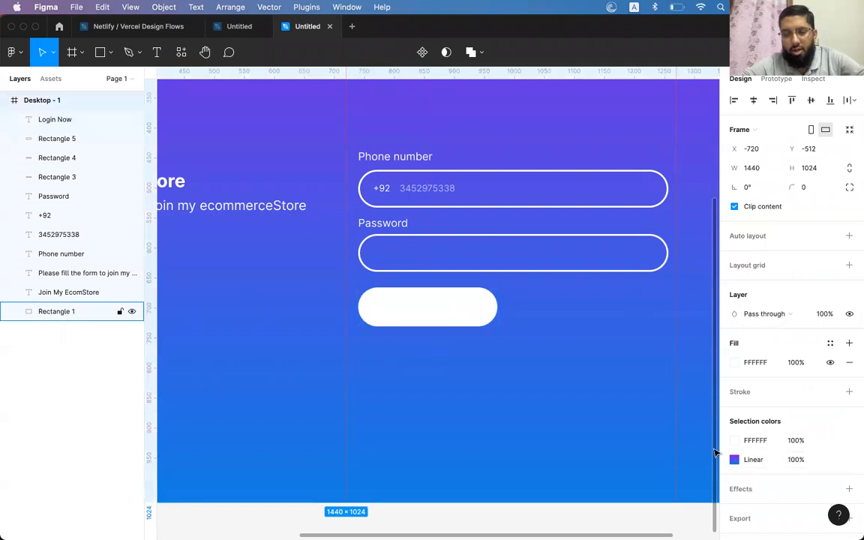
click(735, 459)
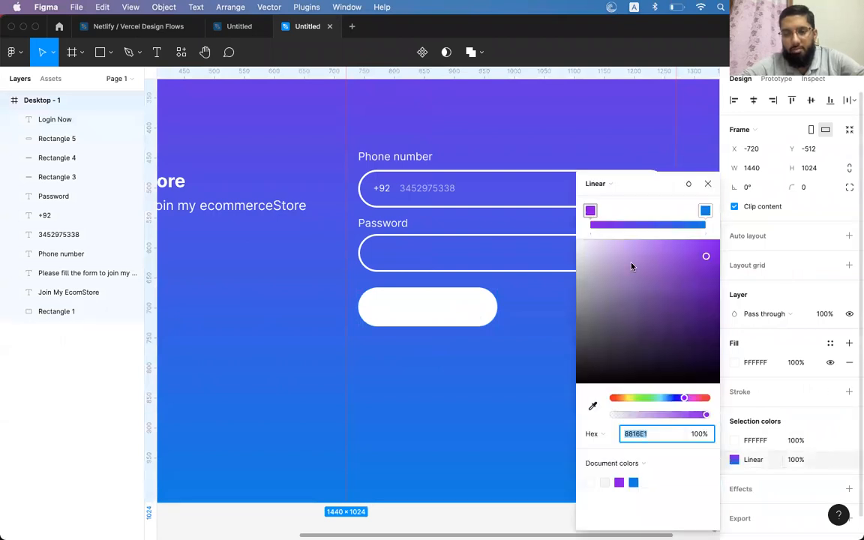
click(704, 210)
click(636, 435)
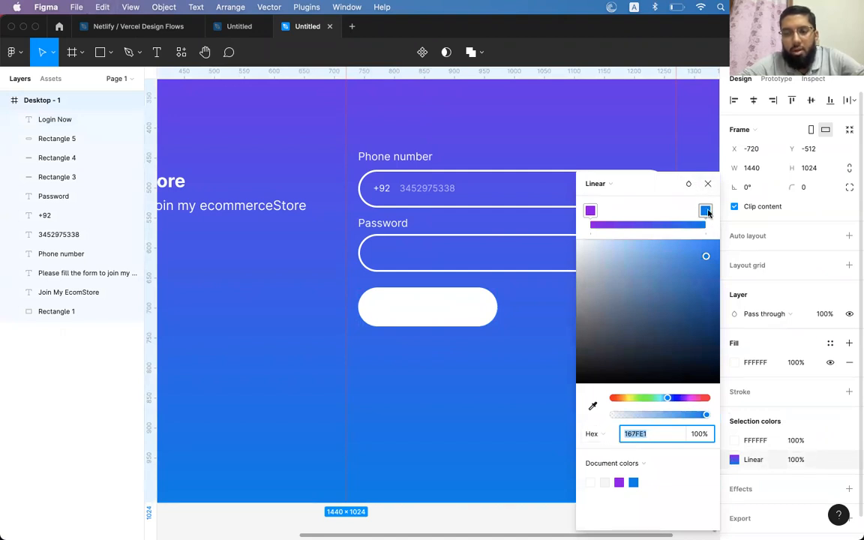
click(708, 183)
click(431, 309)
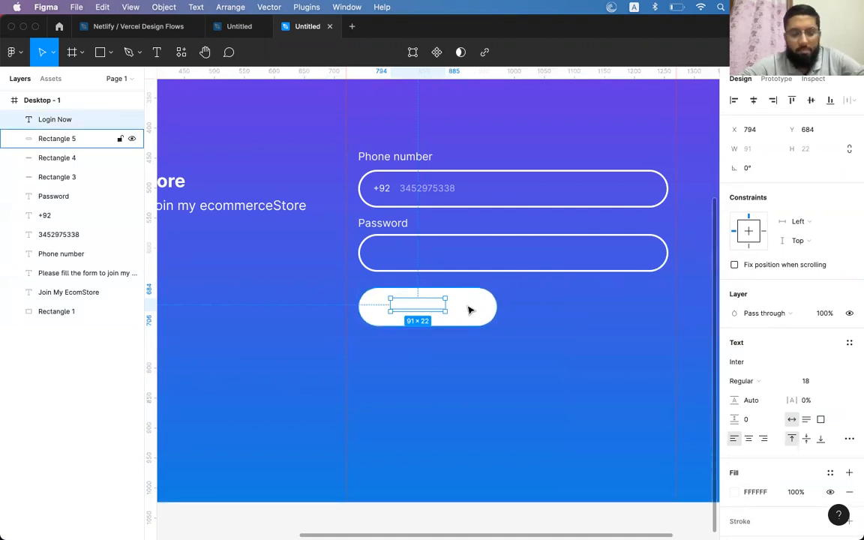
click(755, 492)
text(167EE1)
key(Return)
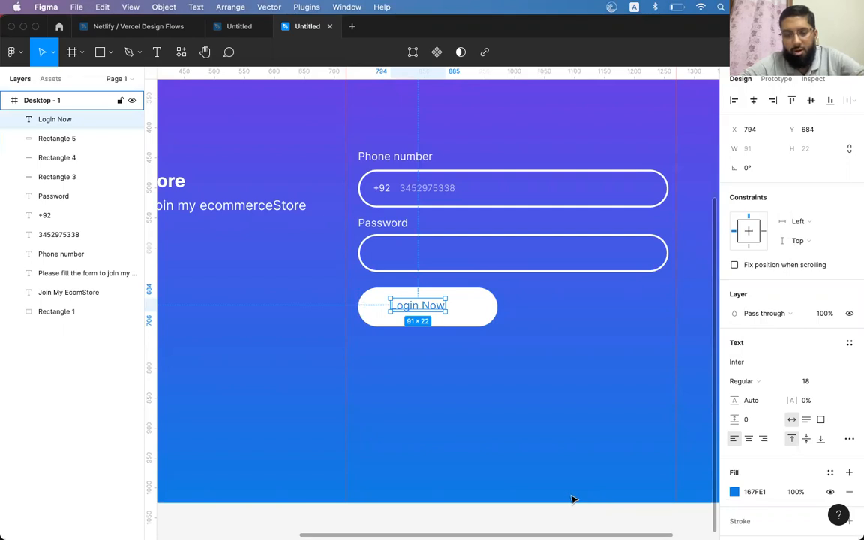
Make Login Now bold at font size 22
click(744, 388)
click(748, 422)
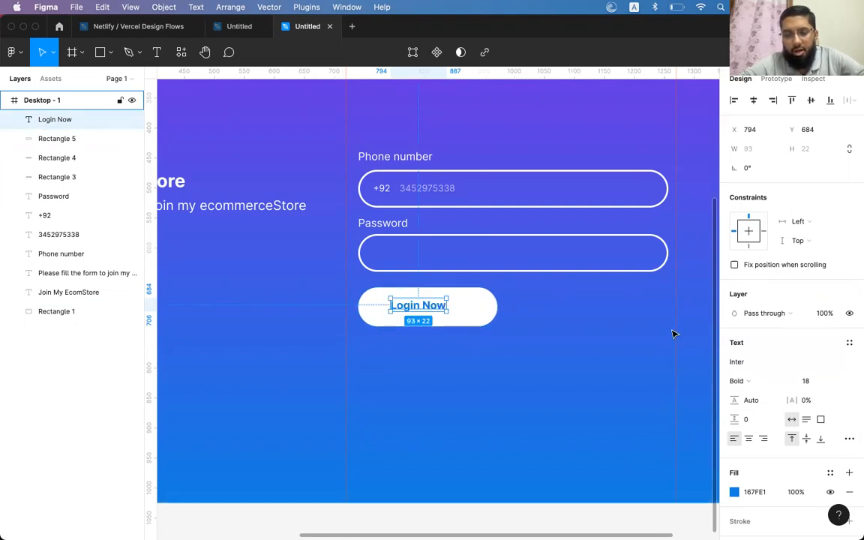
click(808, 383)
text(2)
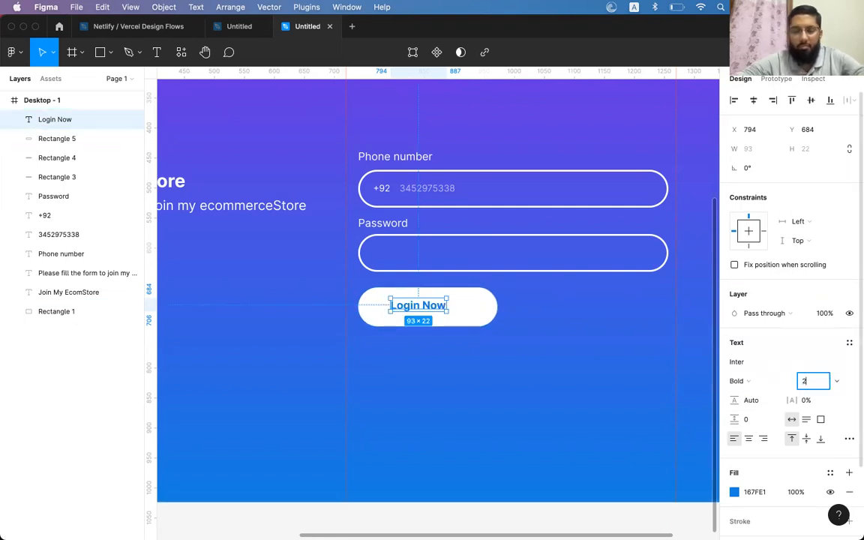
key(Return)
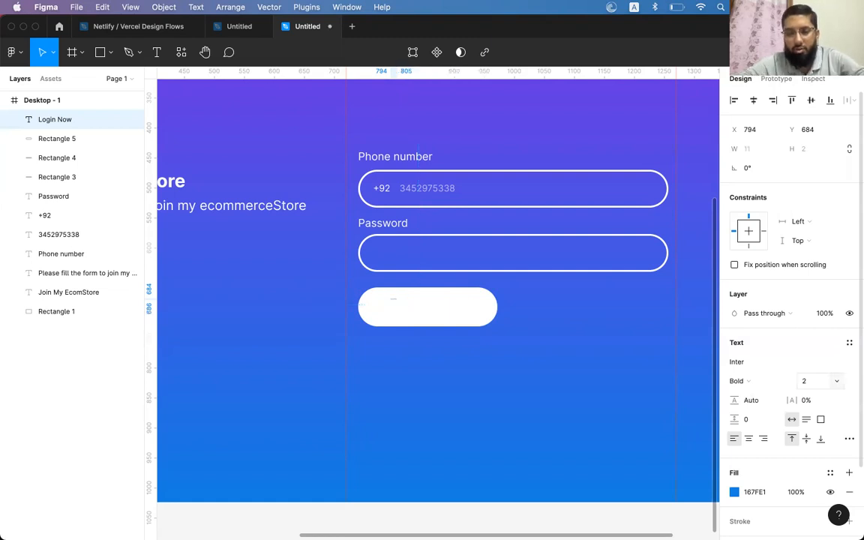
click(813, 383)
text(22)
key(Return)
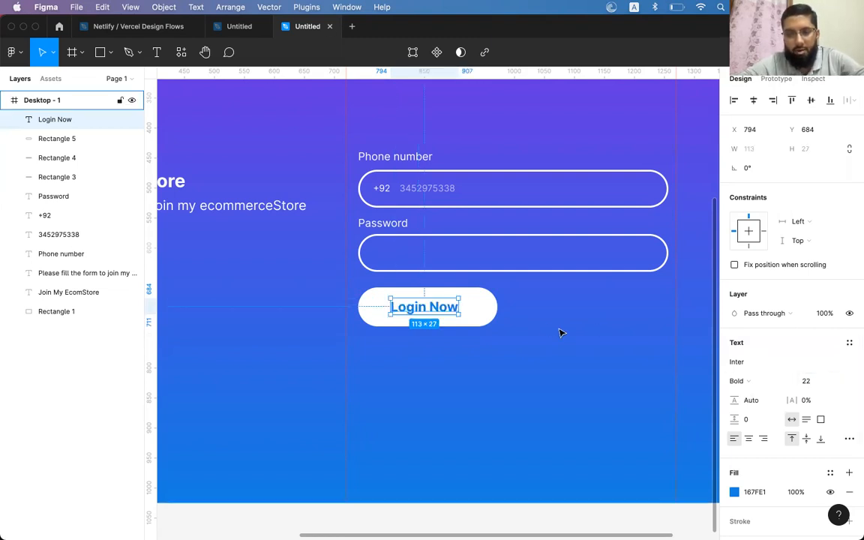
Centre Login Now horizontally and vertically on Rectangle 5
shift+click(482, 310)
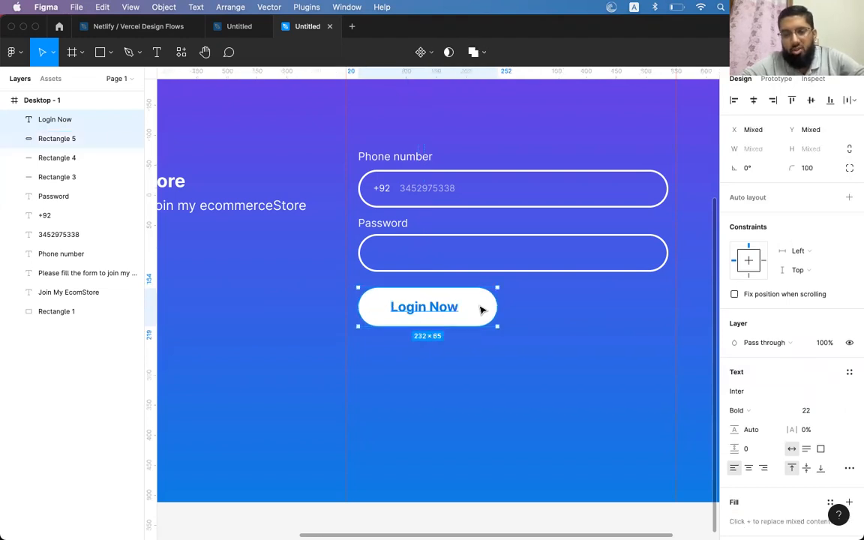
click(753, 100)
click(810, 101)
key(Escape)
click(444, 309)
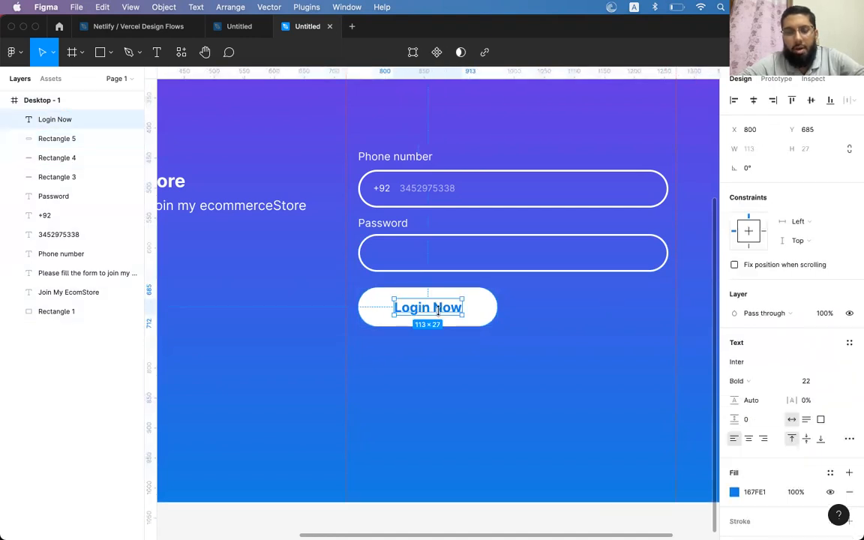
scroll(515, 304, right, 2)
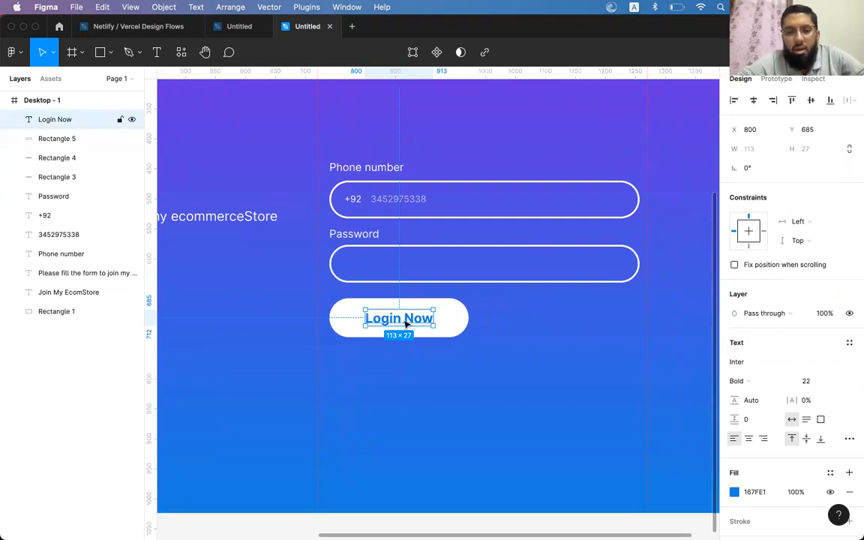
Duplicate Login Now to the right and rewrite it as 'Forgot password?'
drag(404, 321, 555, 324)
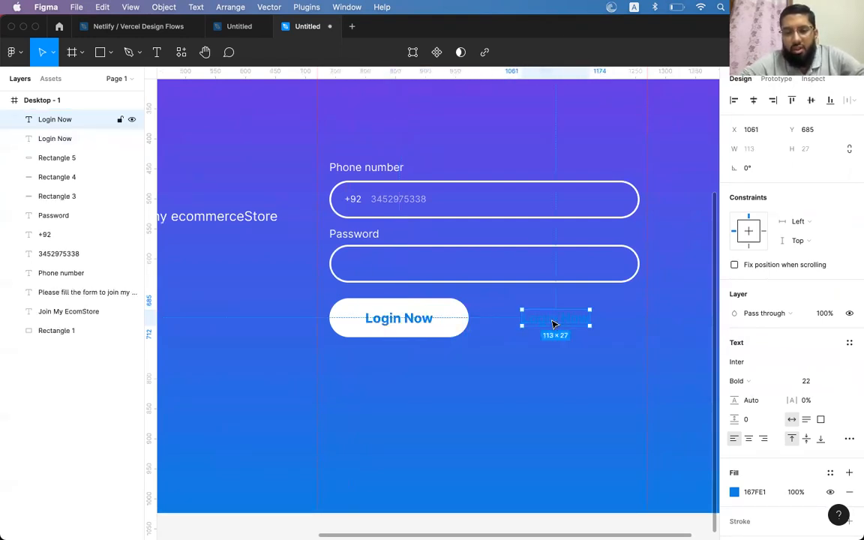
double_click(551, 320)
text(fo)
key(BackSpace)
key(BackSpace)
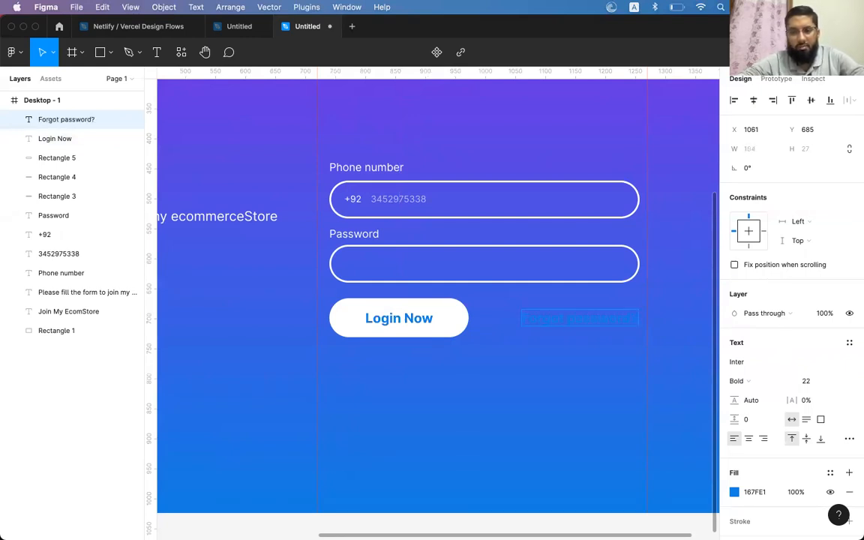
key(Escape)
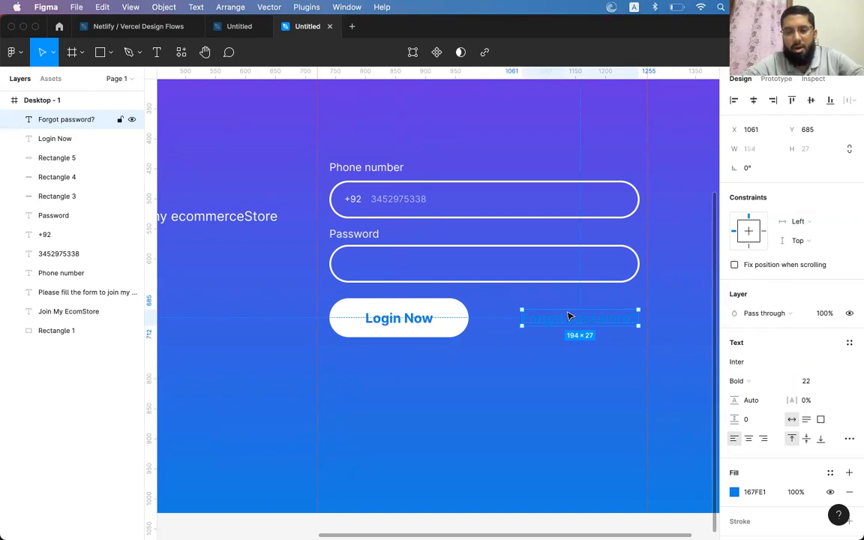
Give the Forgot password? text a solid white fill
click(735, 492)
click(587, 227)
click(607, 227)
drag(650, 290, 543, 222)
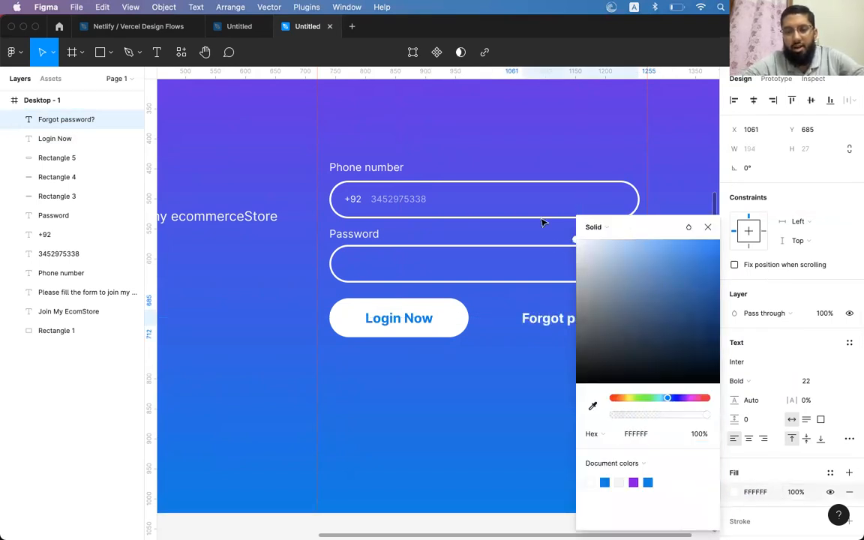
click(707, 226)
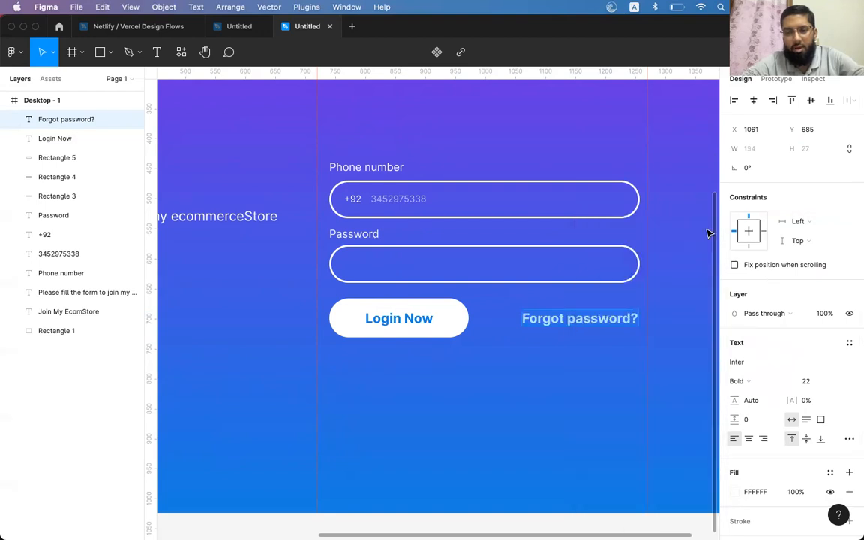
Place a single Forgot password? text just under the password box
key(Escape)
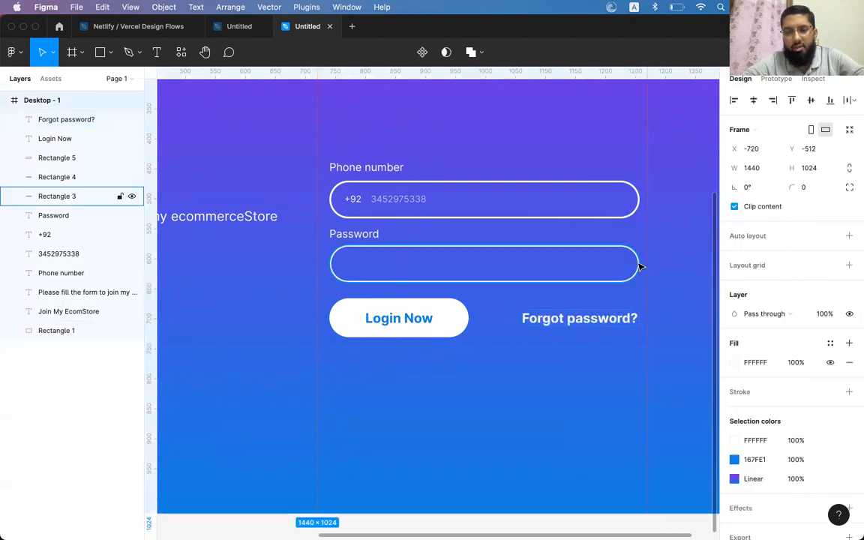
click(639, 265)
shift+click(626, 318)
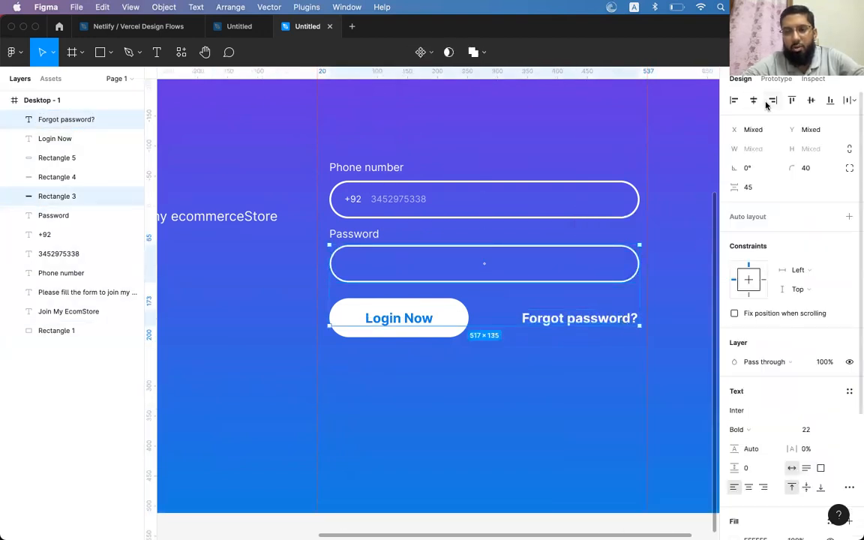
key(Escape)
click(615, 321)
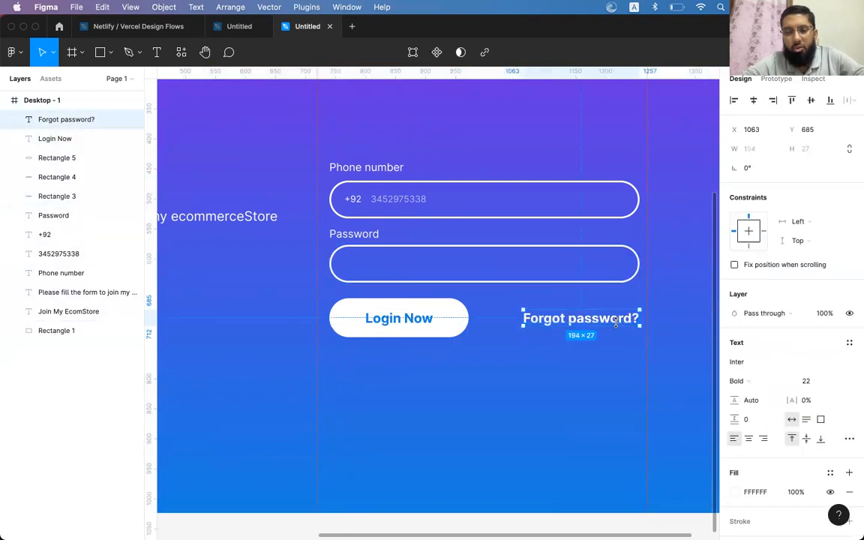
alt+drag(635, 318, 638, 291)
click(604, 326)
key(Delete)
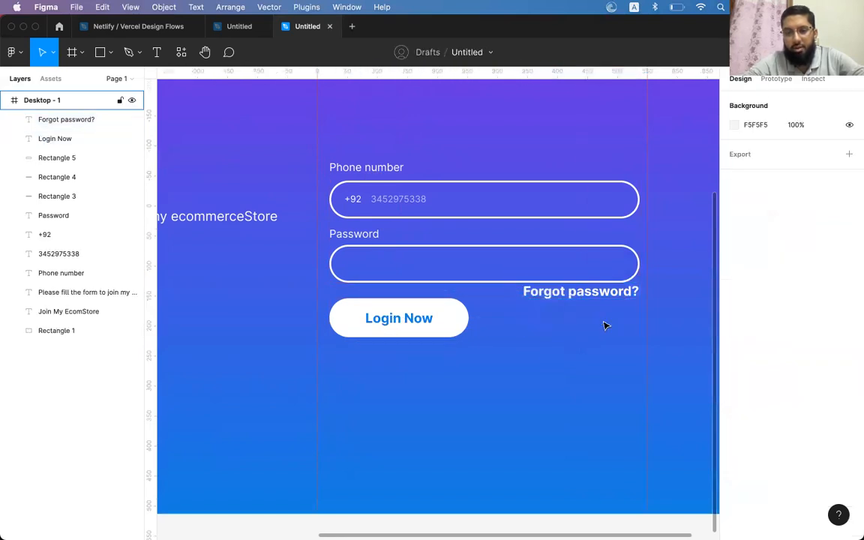
Move the Login Now button and its label down slightly
click(424, 319)
shift+click(454, 318)
drag(449, 318, 450, 345)
Set Forgot password? to Regular 13 and right-align it to the Password field's edge
click(567, 295)
key(super+shift+comma)
key(super+shift+comma)
key(super+shift+comma)
key(super+shift+comma)
key(super+shift+comma)
key(super+shift+comma)
key(super+shift+comma)
key(super+shift+comma)
key(super+shift+comma)
key(super+b)
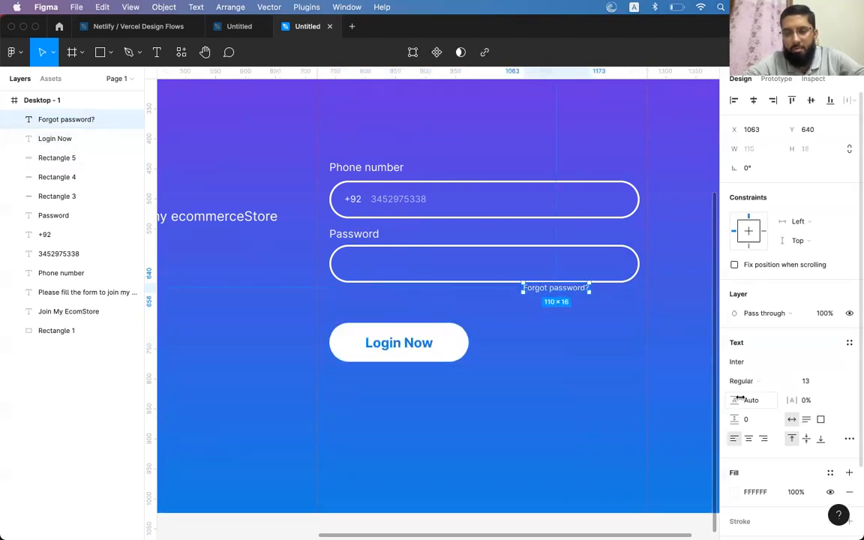
click(762, 440)
shift+click(632, 280)
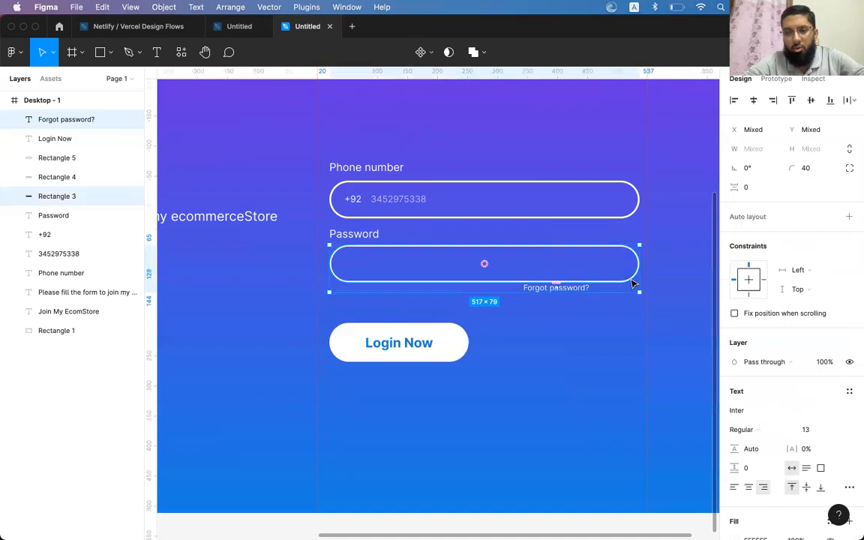
click(773, 100)
click(622, 331)
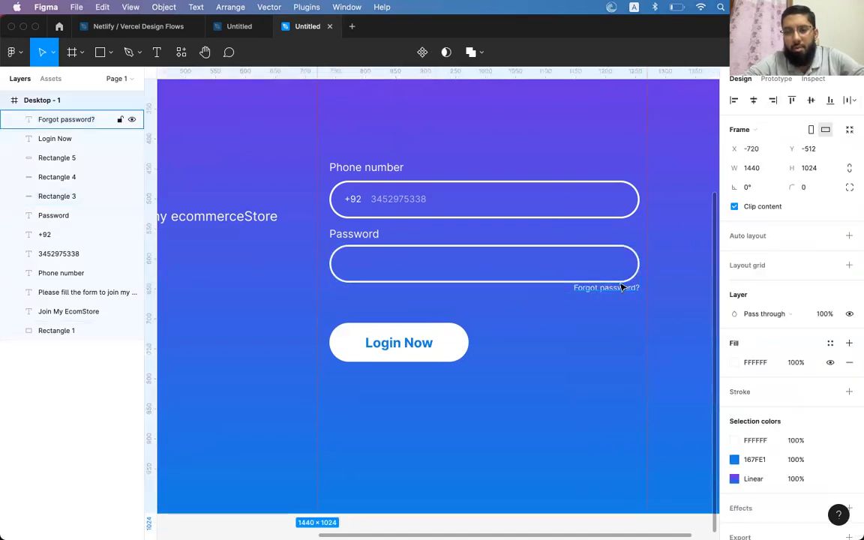
click(621, 288)
key(shift+Down)
key(shift+Down)
key(shift+Up)
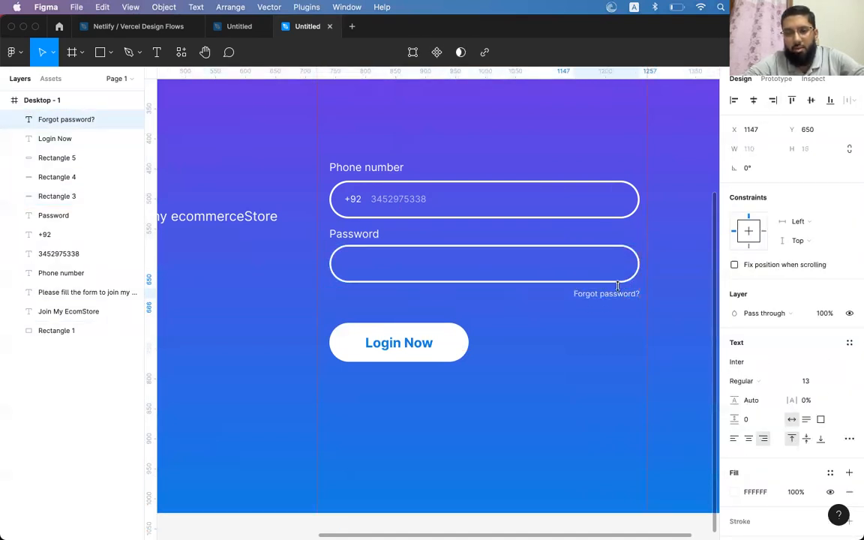
click(398, 344)
Narrow the Login Now button shape to 190 wide and centre its label on it
shift+click(450, 347)
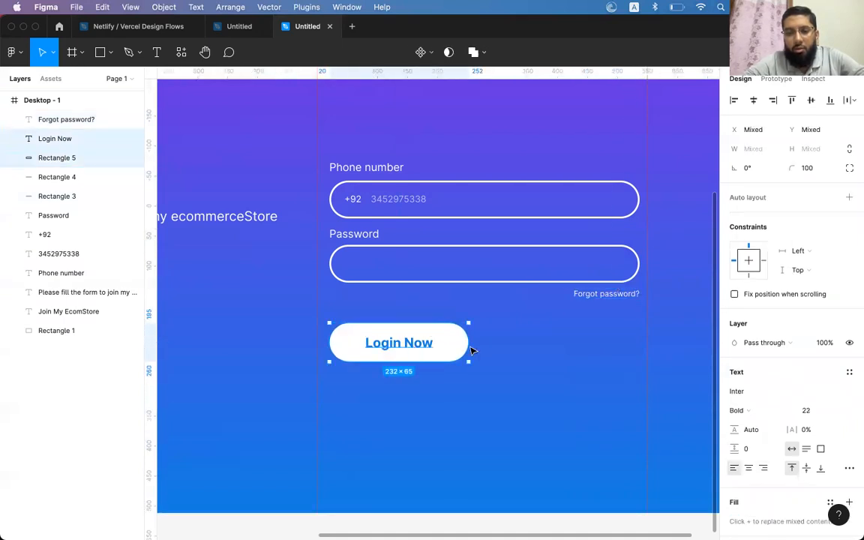
drag(450, 347, 447, 332)
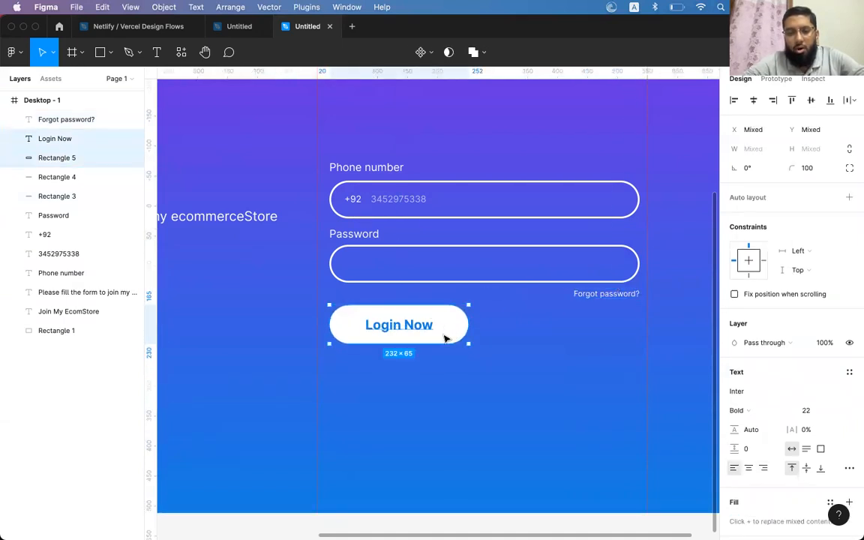
scroll(446, 335, down, 2)
scroll(445, 339, up, 1)
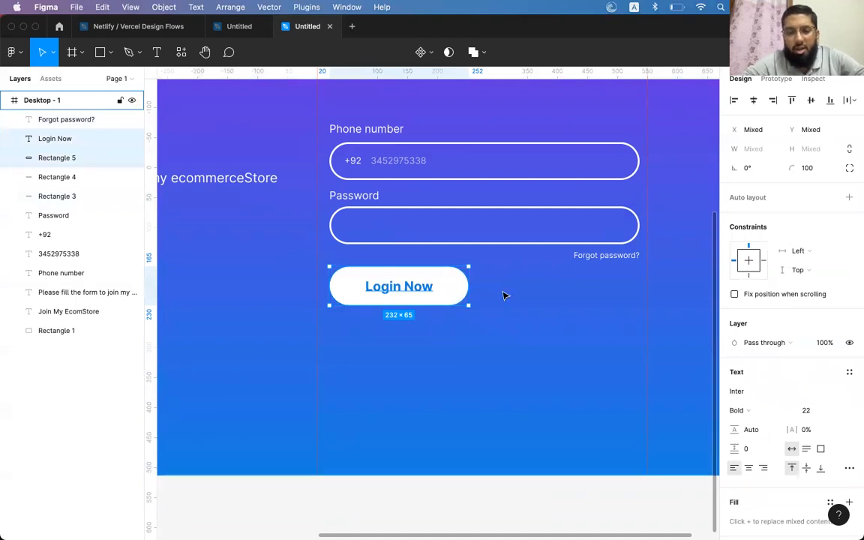
key(Escape)
click(434, 295)
click(459, 286)
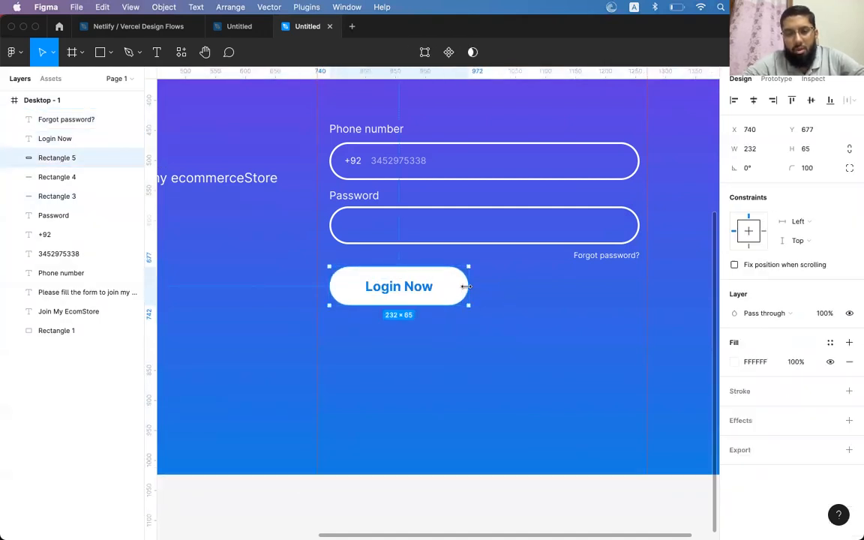
drag(469, 286, 444, 284)
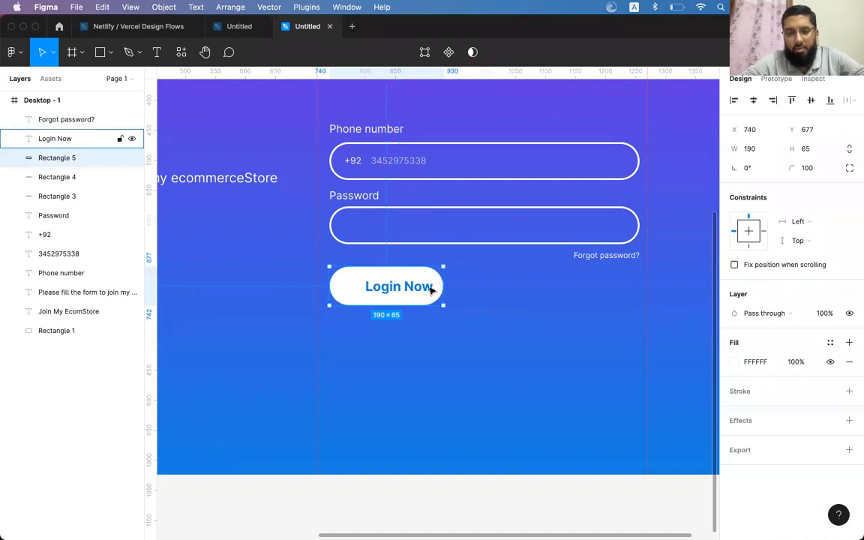
shift+click(432, 285)
click(753, 99)
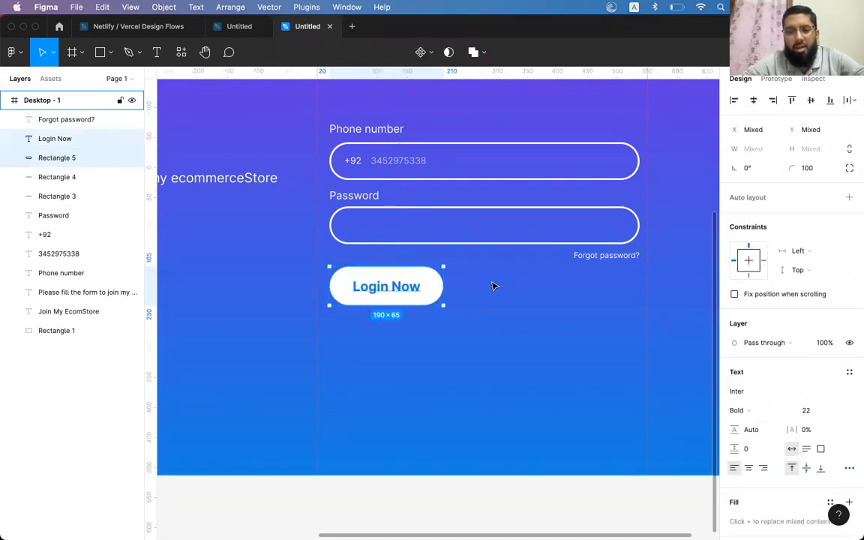
click(456, 288)
Copy the Login Now label to the button's right and retype it as the account link text
click(441, 289)
drag(441, 289, 519, 290)
key(super+z)
drag(402, 297, 482, 293)
double_click(481, 289)
text(Craete your ac)
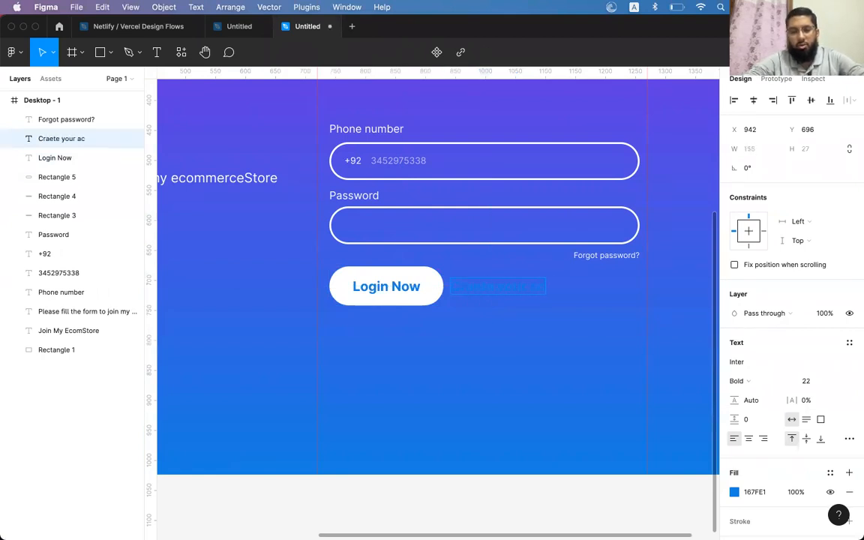
click(69, 138)
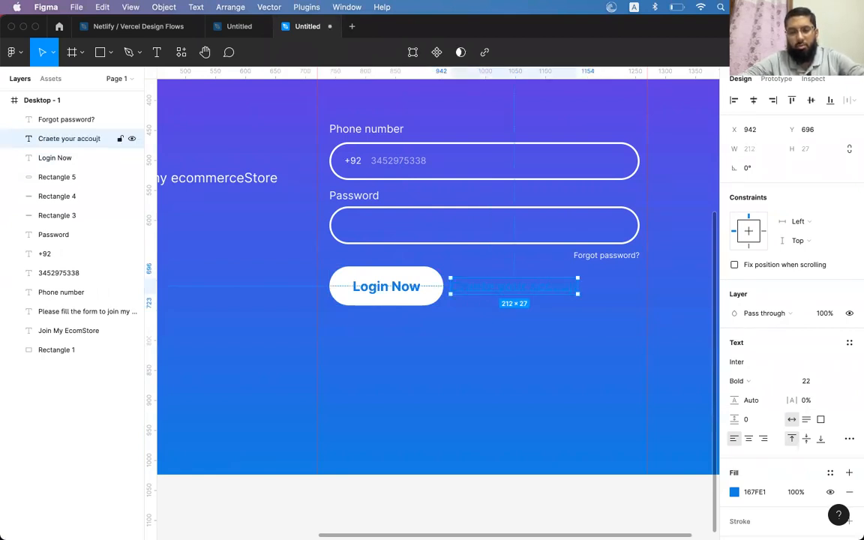
double_click(498, 292)
key(Escape)
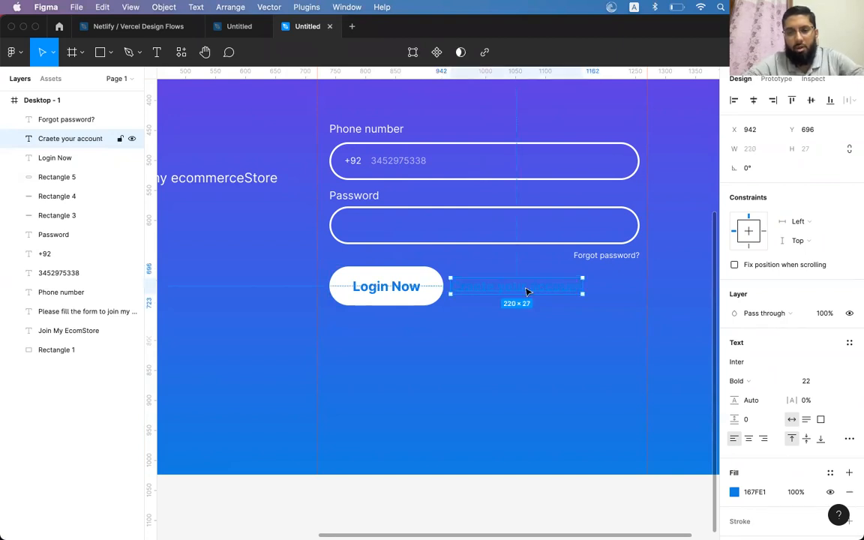
Make the link text white, centre it vertically on the button and nudge it 10 px right
click(734, 492)
drag(600, 274, 538, 209)
click(708, 228)
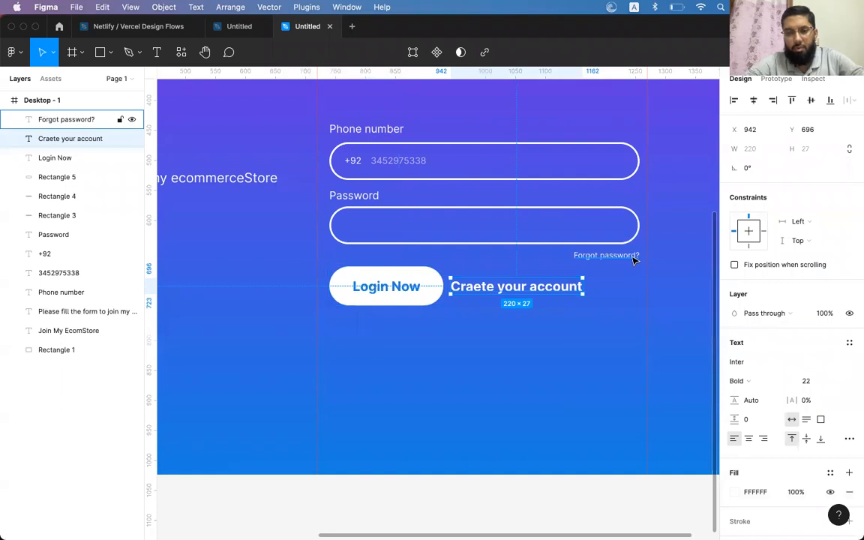
key(super+shift+comma)
key(super+shift+comma)
key(super+shift+comma)
key(super+shift+comma)
key(super+shift+comma)
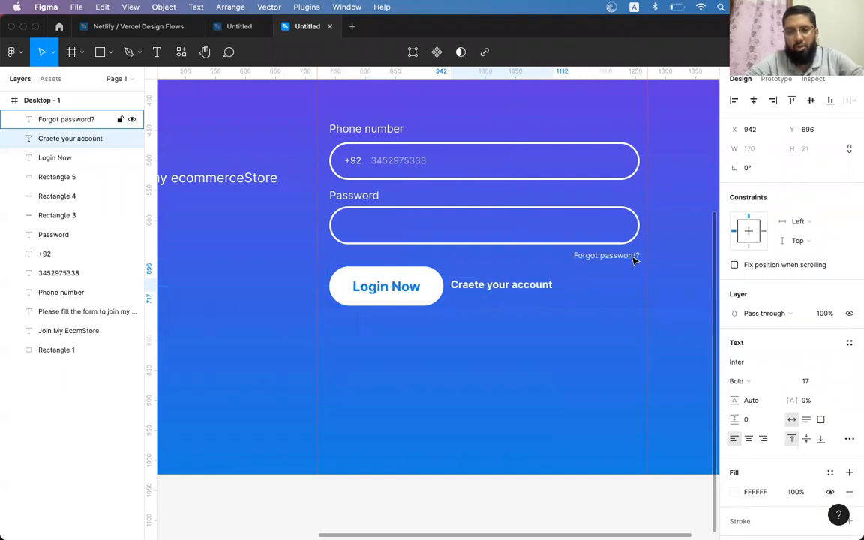
super+click(57, 177)
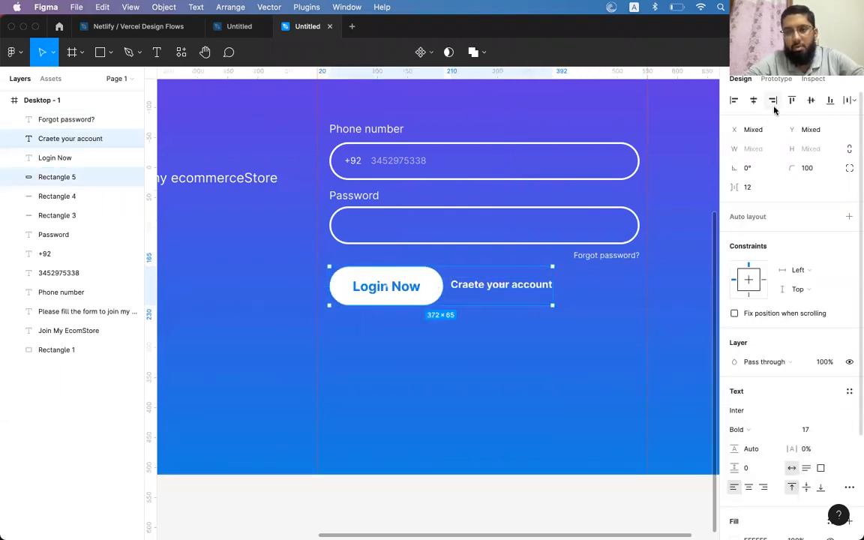
click(811, 100)
key(Escape)
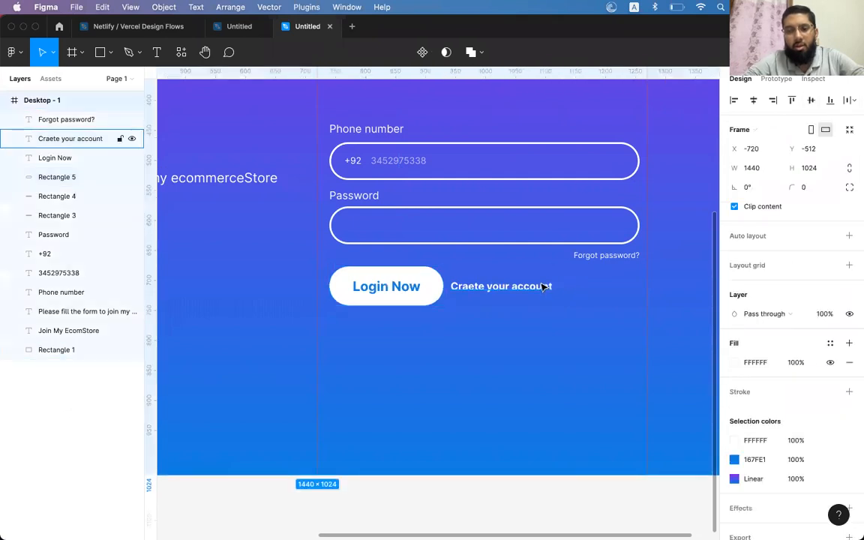
click(530, 290)
key(shift+Right)
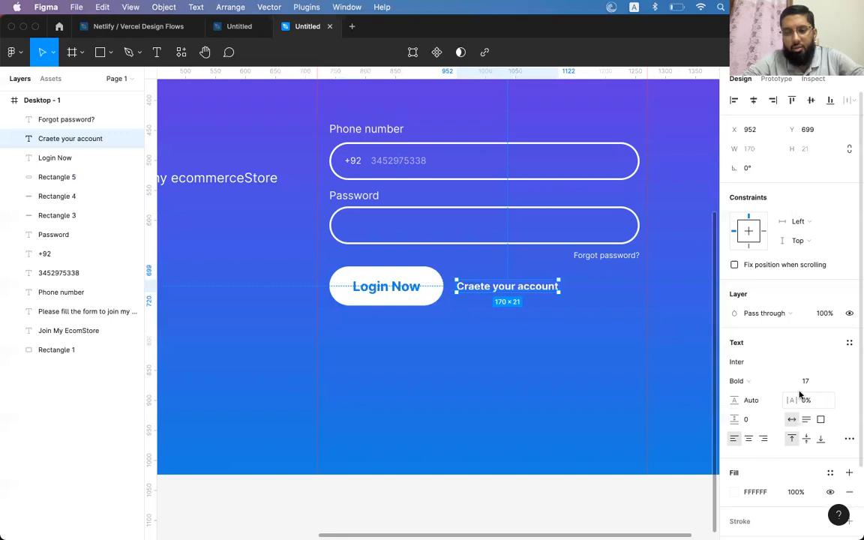
Underline the link text through the advanced type settings
scroll(777, 378, down, 3)
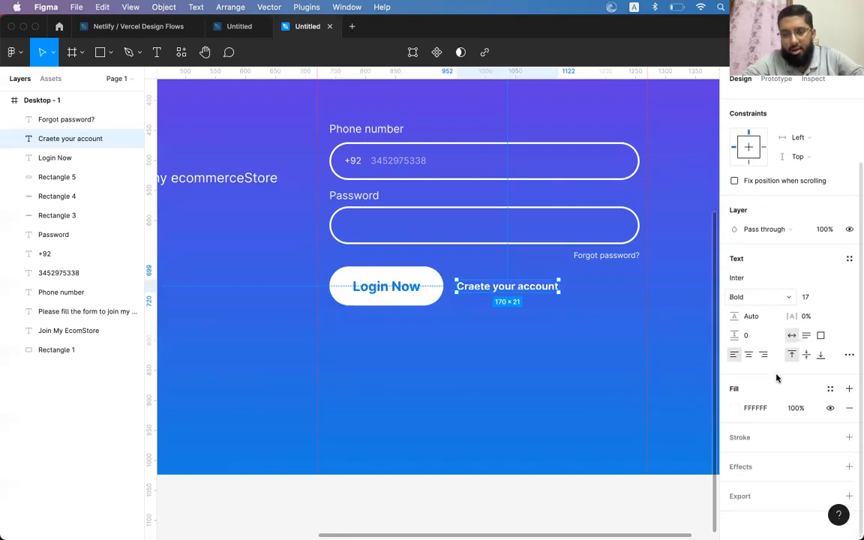
click(849, 357)
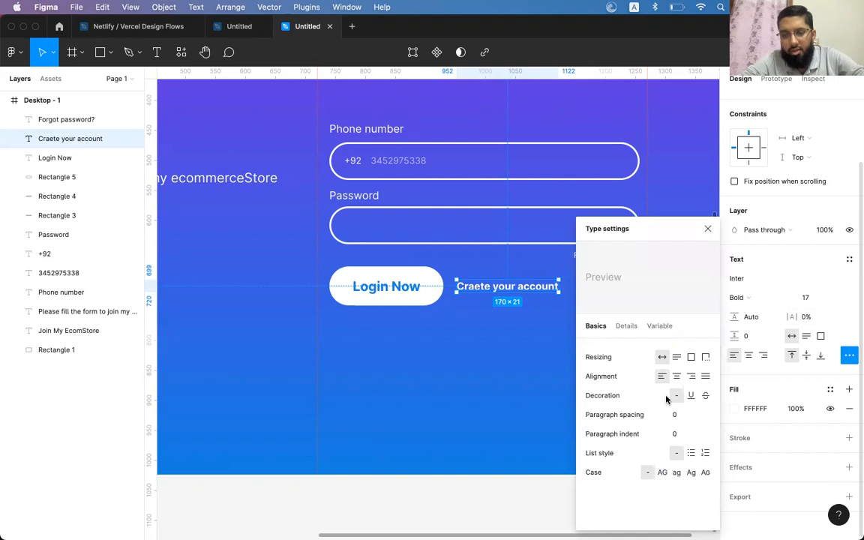
click(690, 395)
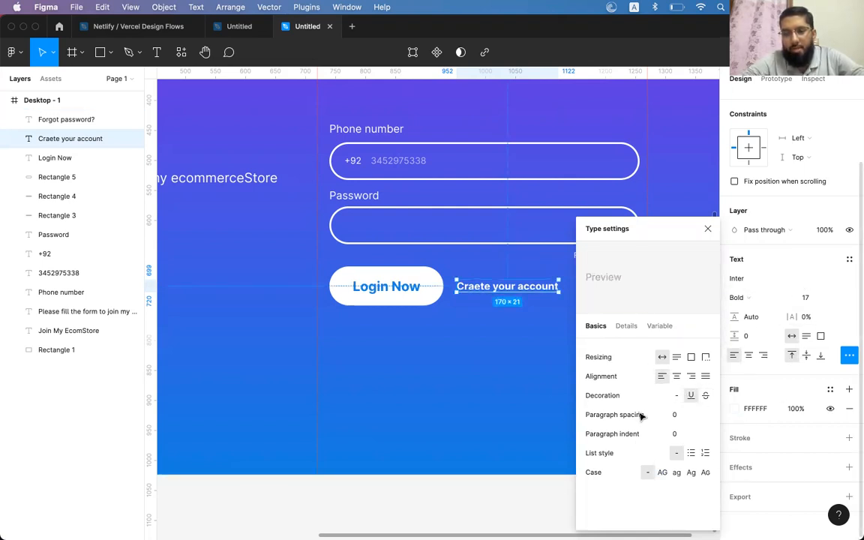
click(379, 287)
click(475, 286)
key(Escape)
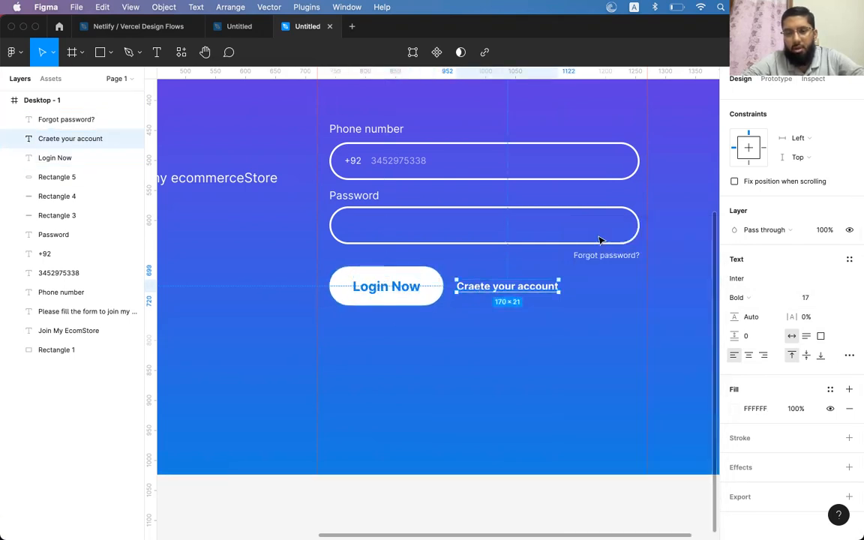
Fix the typo so the link reads 'Create your account' and set it to size 16
double_click(495, 290)
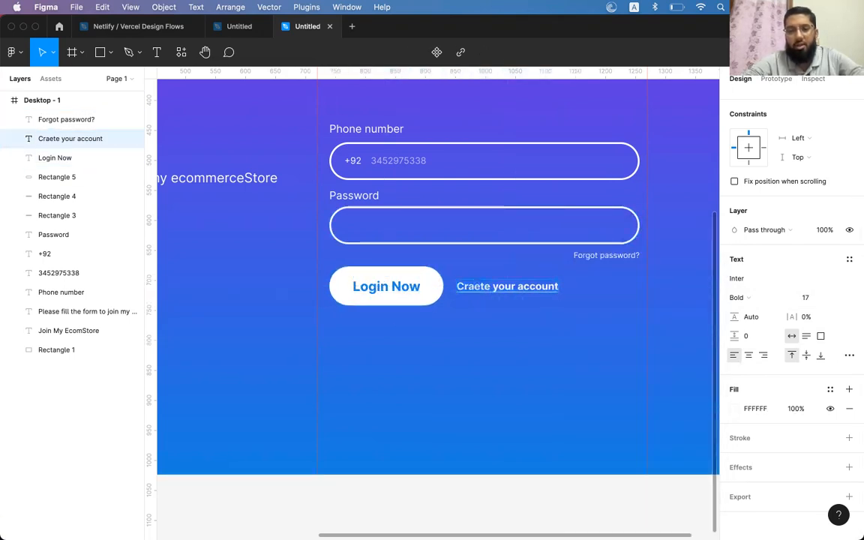
click(491, 286)
key(BackSpace)
key(BackSpace)
key(BackSpace)
key(BackSpace)
text(eate)
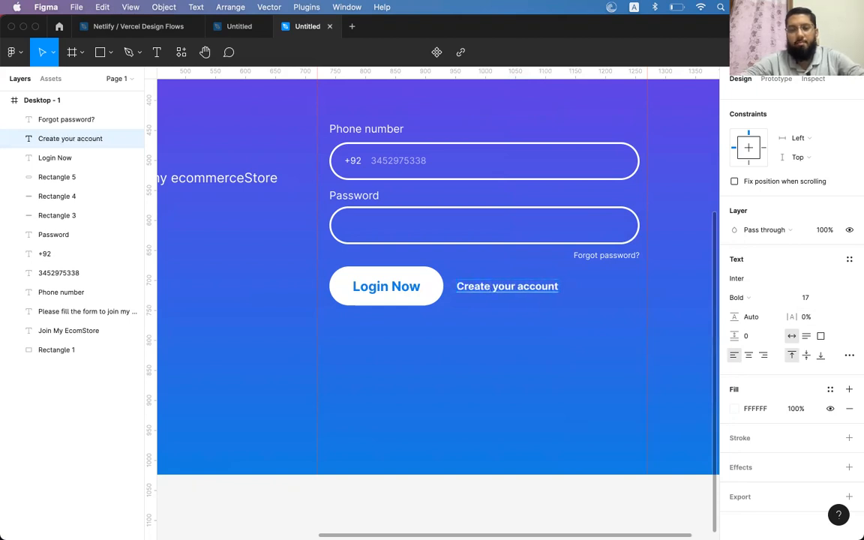
key(Escape)
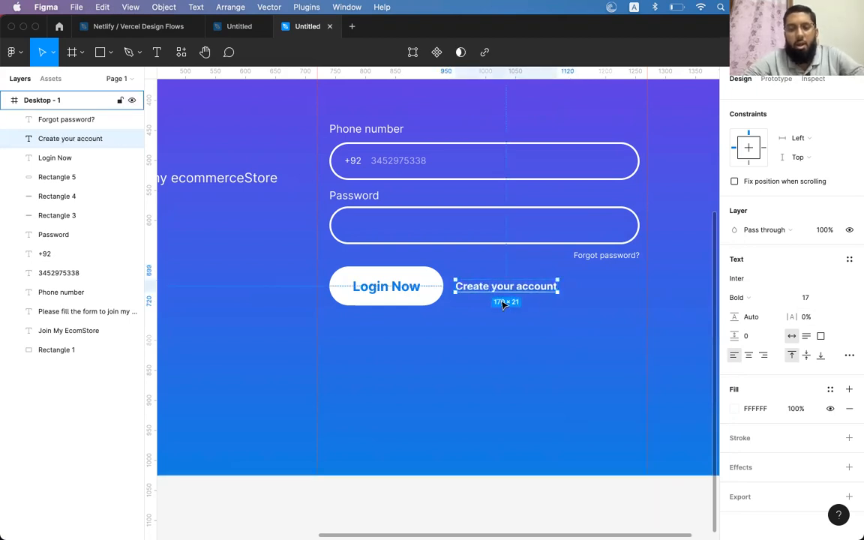
key(super+u)
key(super+shift+comma)
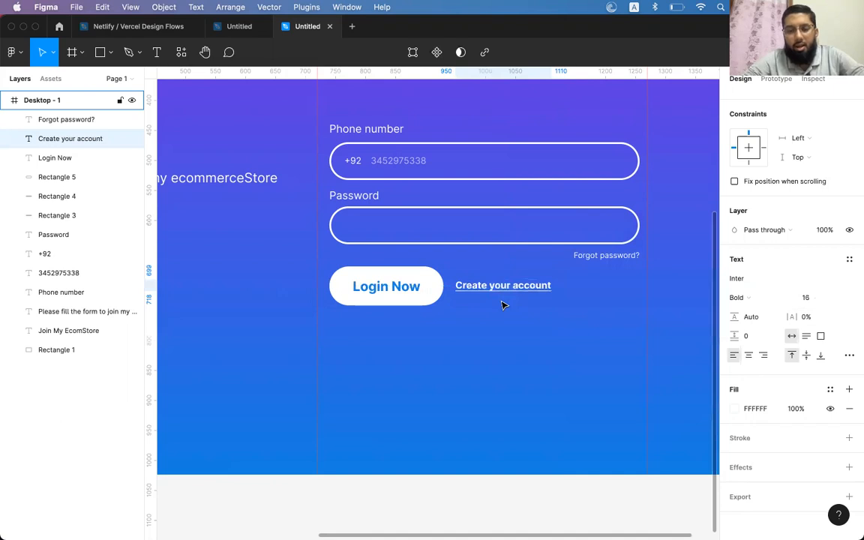
scroll(504, 305, left, 5)
scroll(504, 305, up, 2)
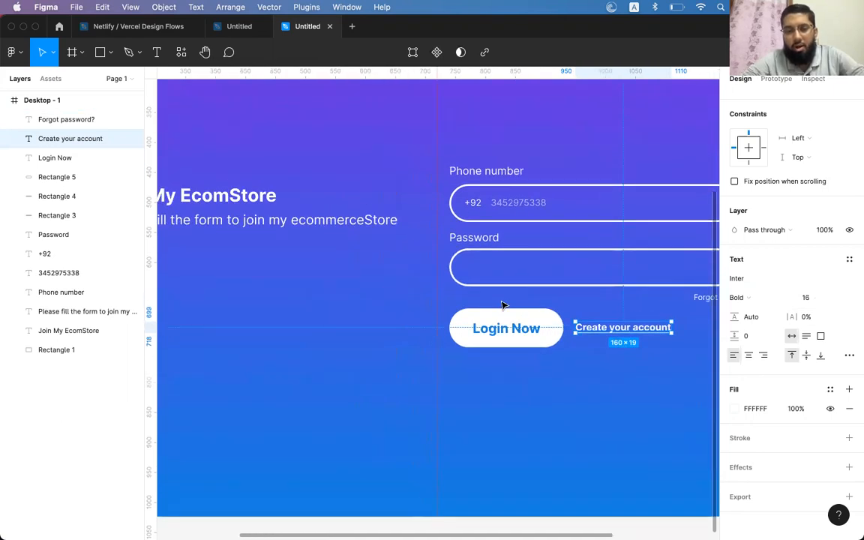
scroll(504, 305, down, 4)
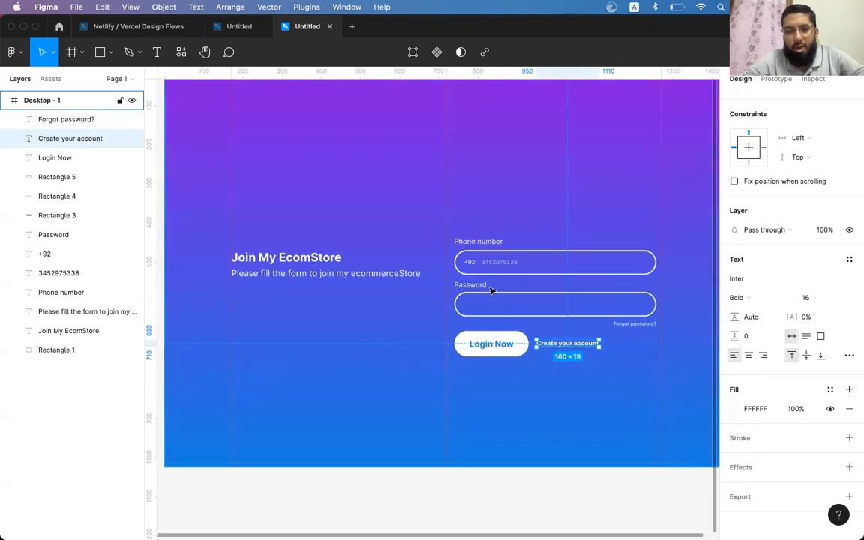
Select the Join My EcomStore heading and its description line, then switch to Finder
click(300, 257)
shift+click(373, 276)
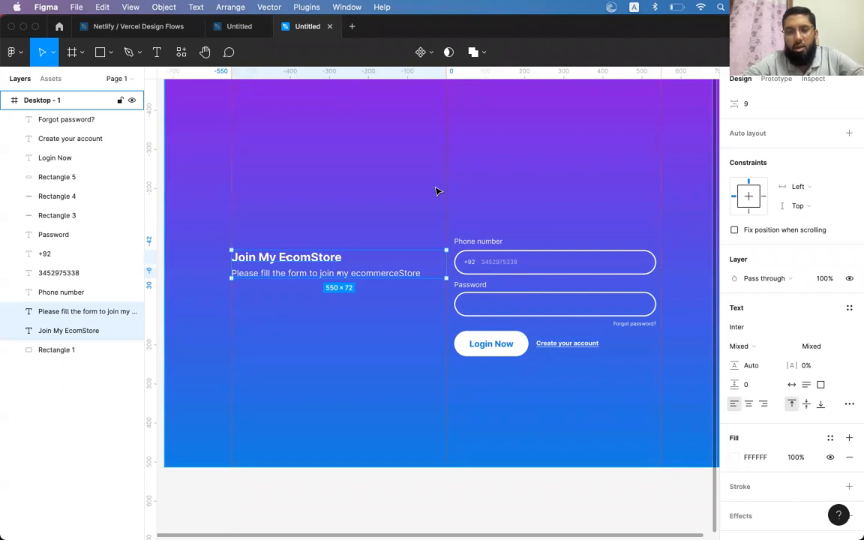
click(97, 54)
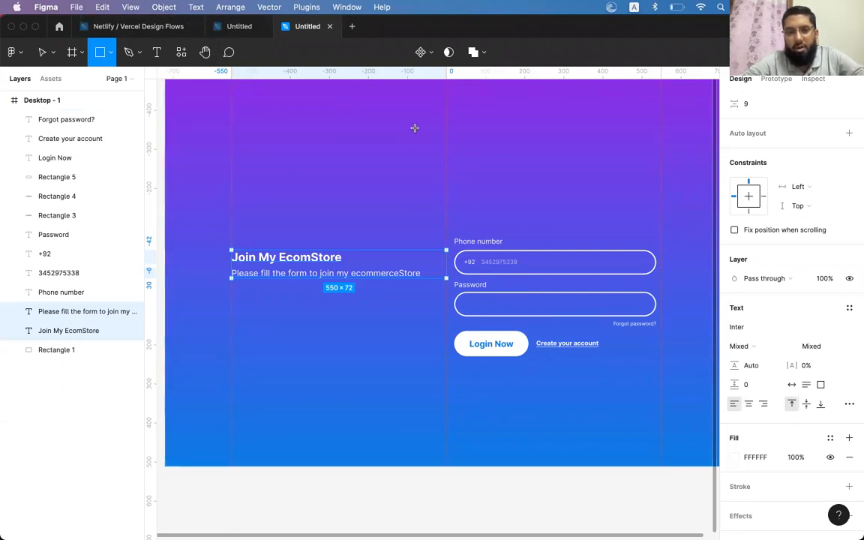
key(v)
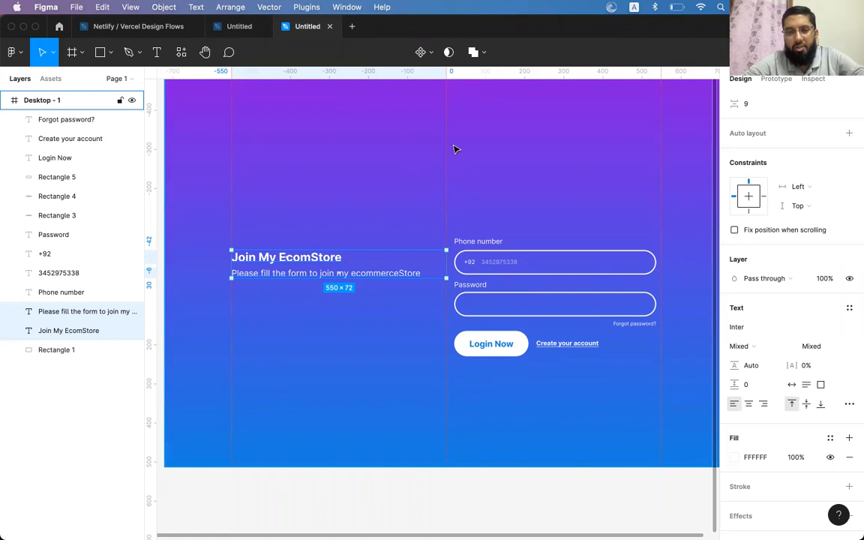
key(super+Tab)
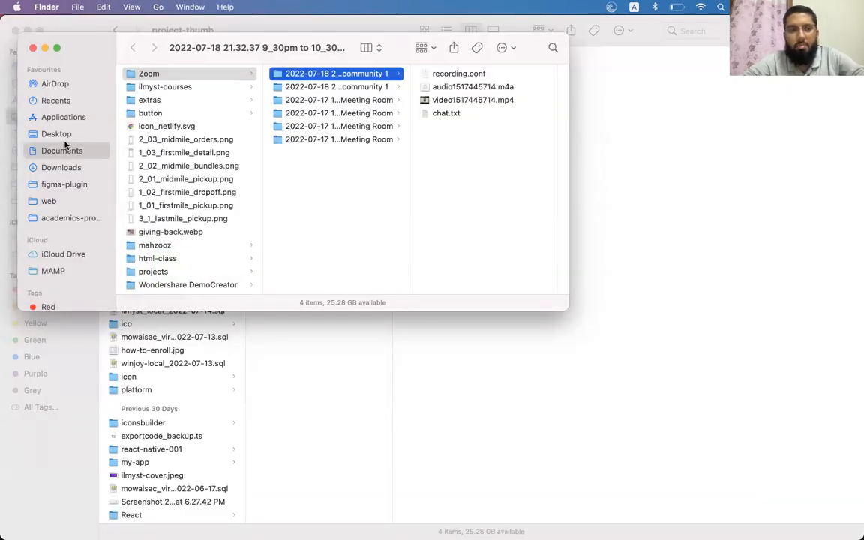
From academics-provider > merketing > branding > logo, drag ilmyst-logo1_ilmyst-icon-white.png into the Figma frame and shrink it
click(54, 219)
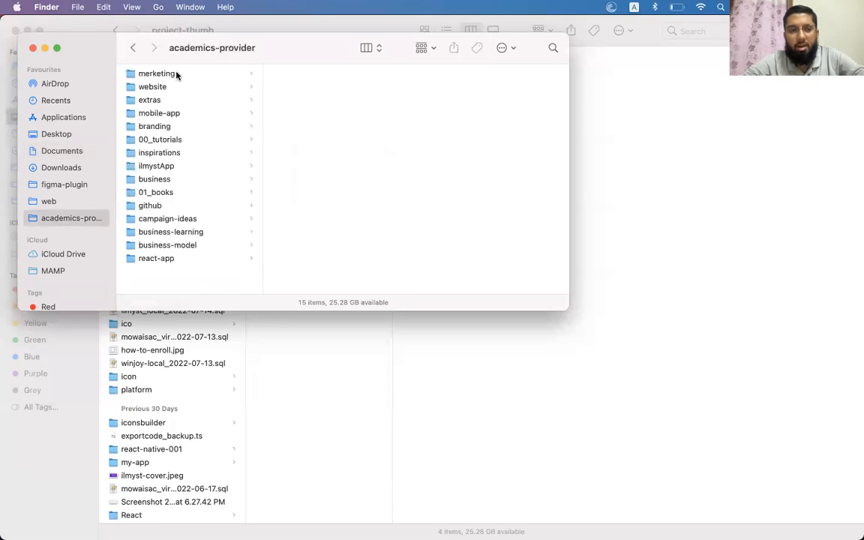
click(178, 74)
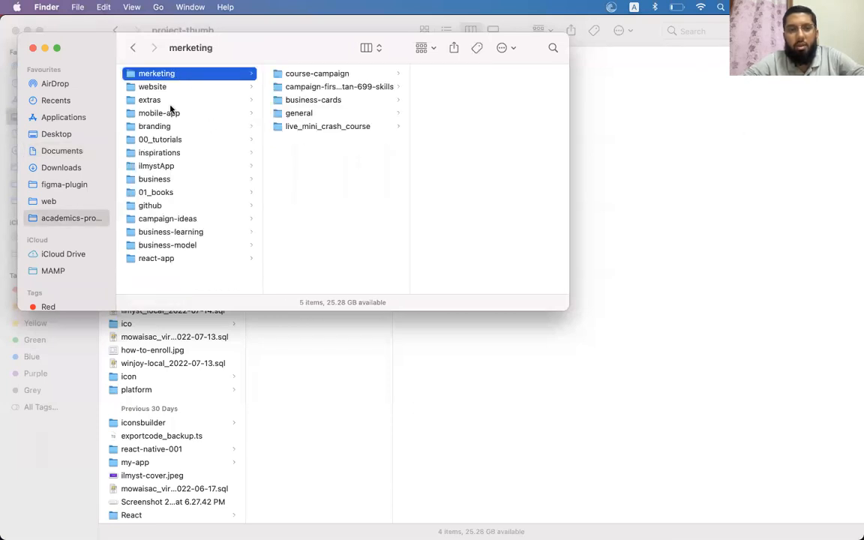
click(158, 126)
click(401, 74)
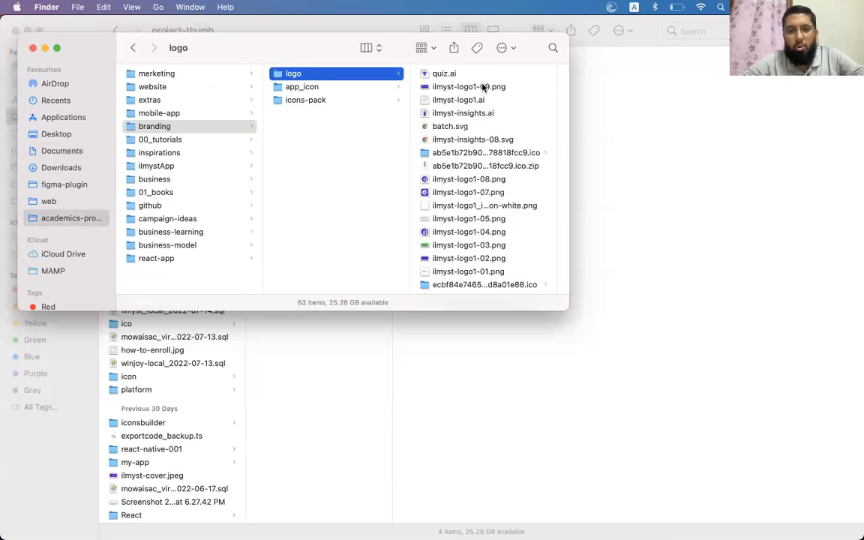
click(456, 99)
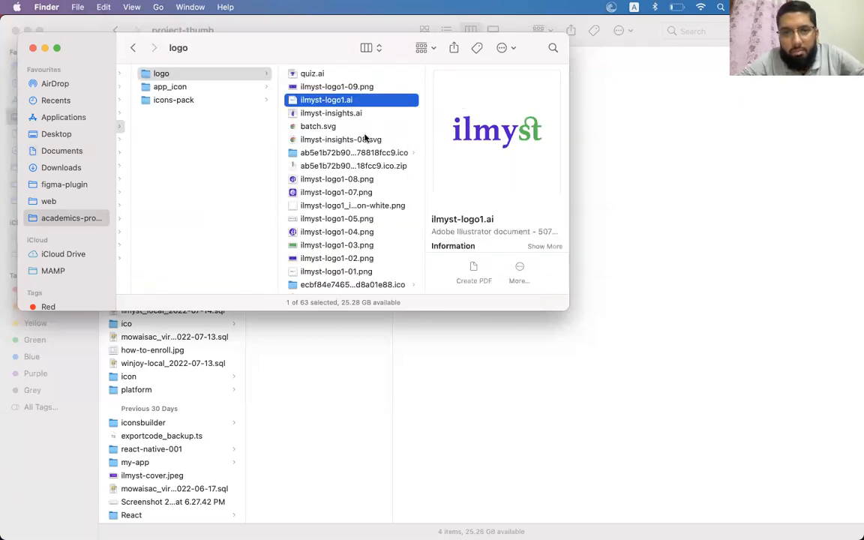
click(357, 141)
click(333, 179)
click(328, 207)
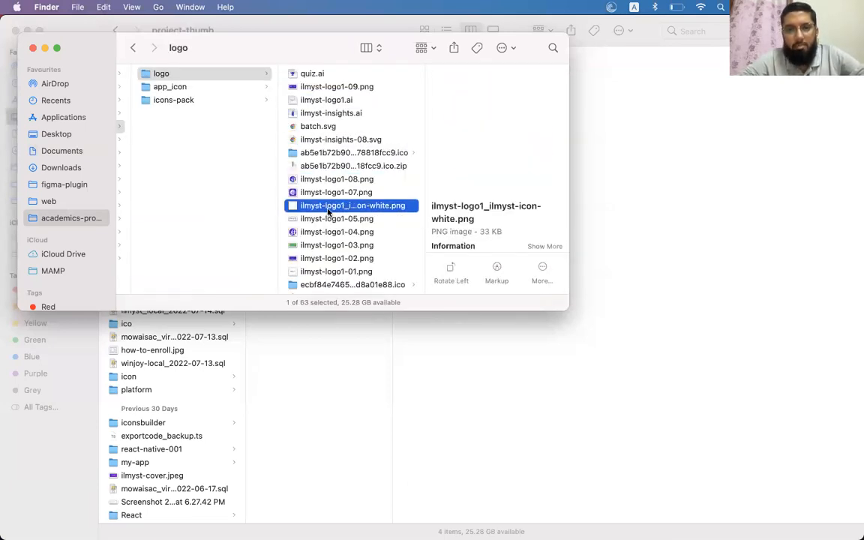
drag(327, 212, 450, 206)
drag(680, 434, 468, 193)
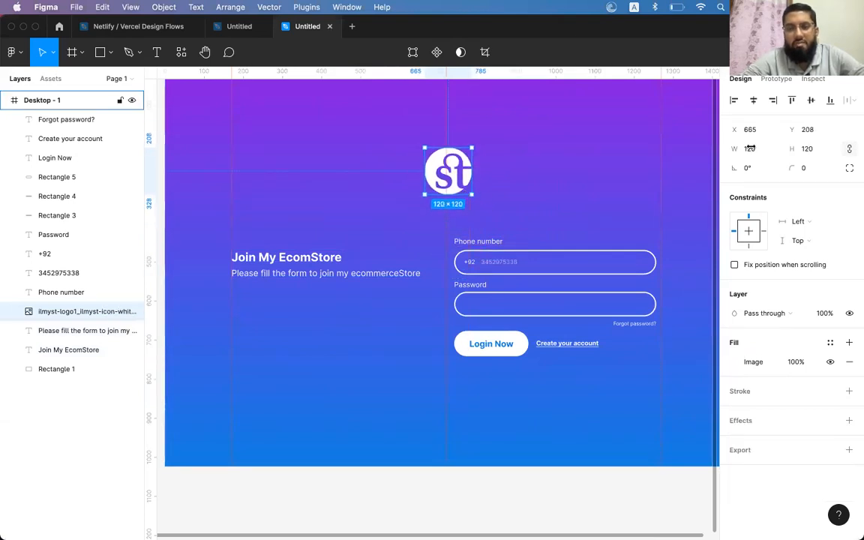
Centre the logo horizontally and group the Join My EcomStore heading with its subtitle
click(754, 101)
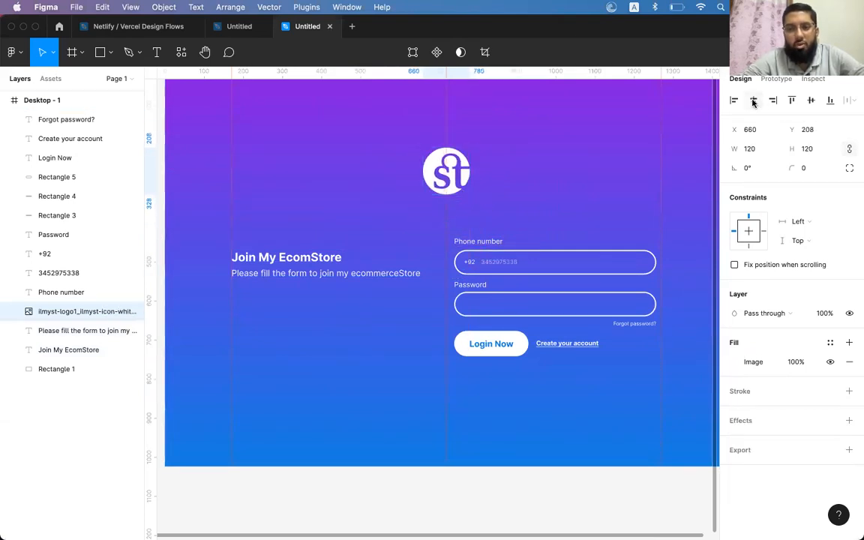
click(313, 270)
shift+click(393, 275)
key(super+g)
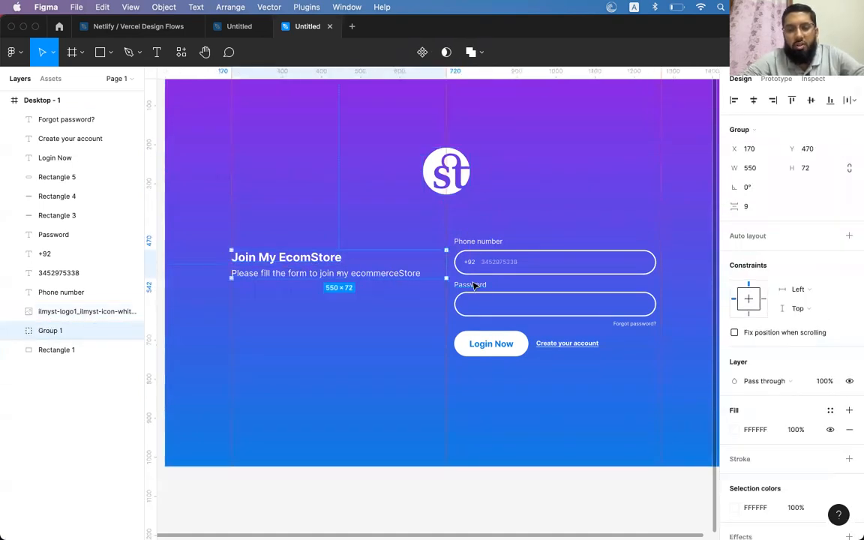
Group the phone number, password, Login Now, Create your account and Forgot password? elements together
click(492, 244)
shift+click(491, 261)
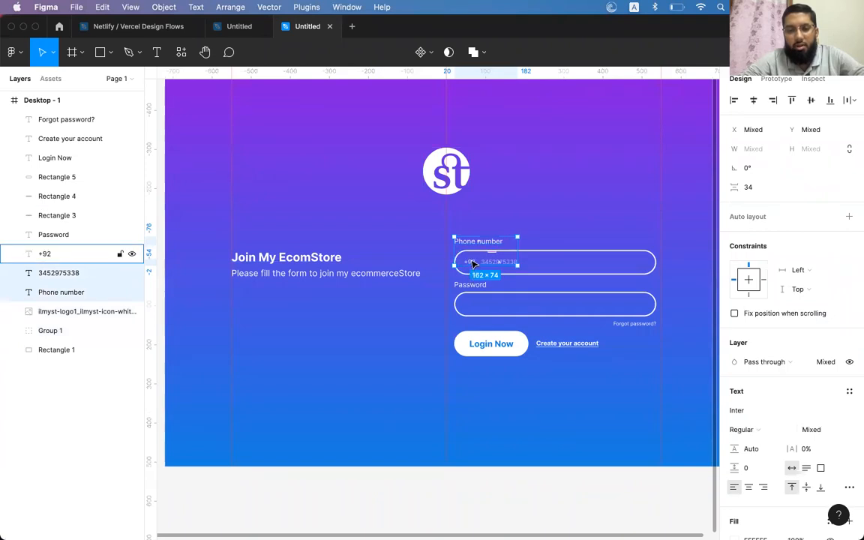
shift+click(470, 262)
shift+click(470, 285)
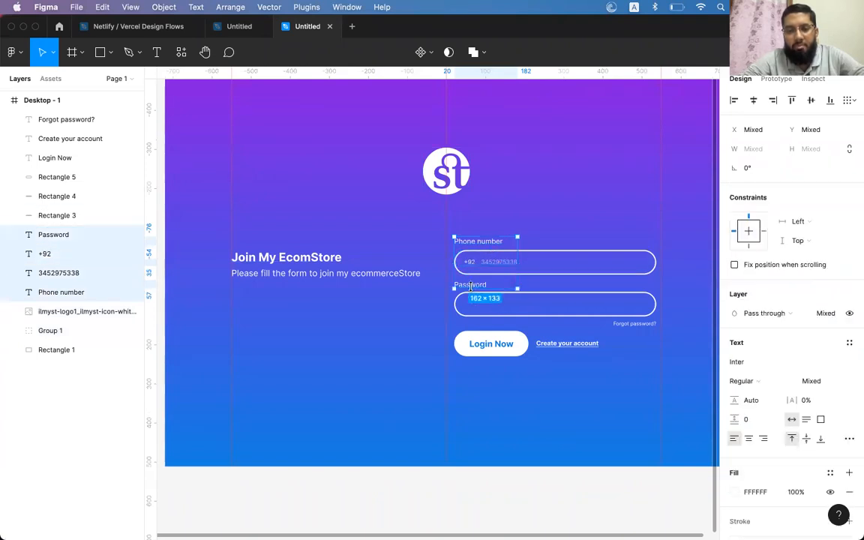
shift+click(524, 303)
shift+click(501, 345)
shift+click(523, 342)
shift+click(567, 343)
shift+click(632, 323)
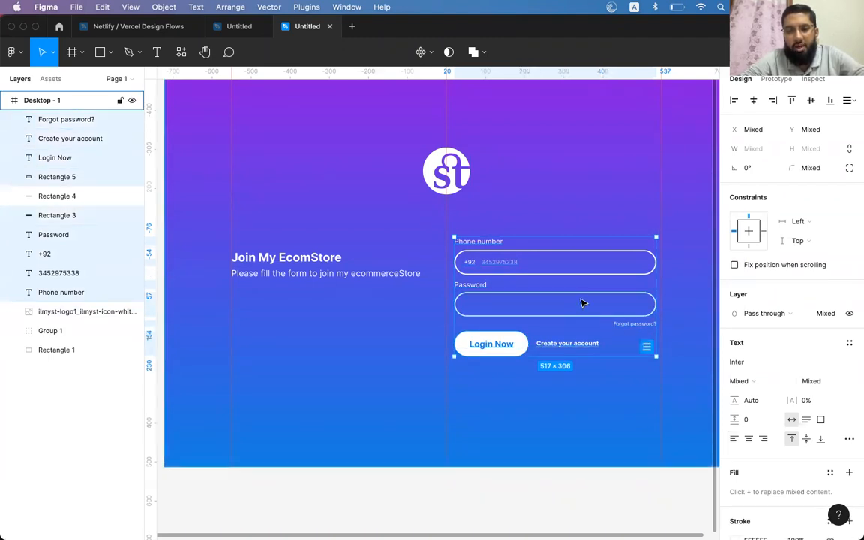
key(super+g)
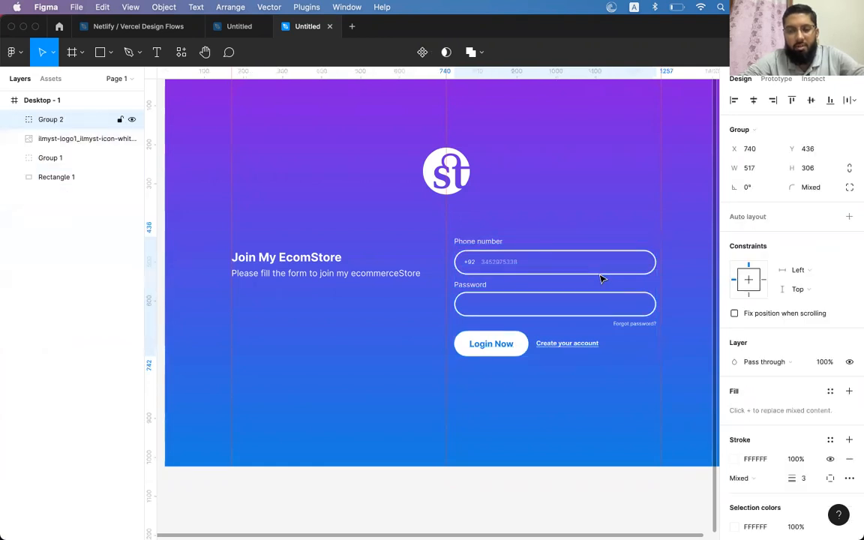
Vertically centre the heading group with the login form group and nudge both slightly lower
click(308, 260)
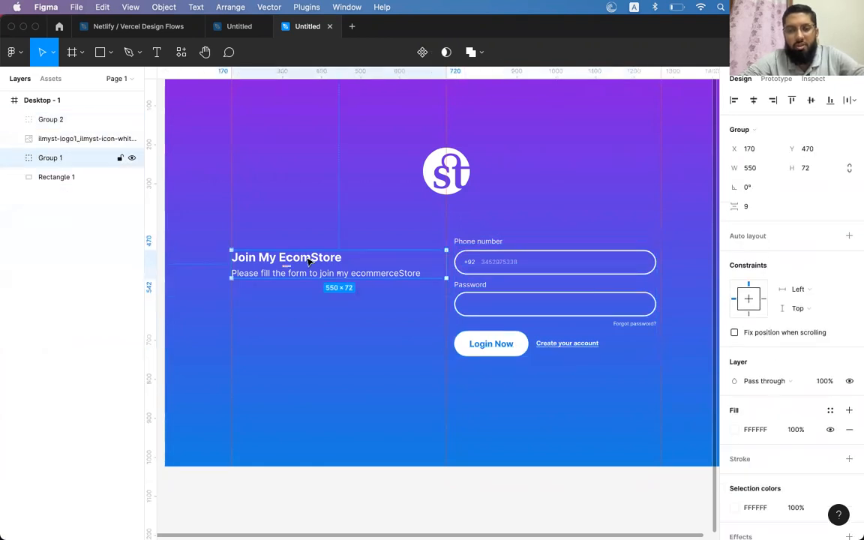
shift+click(491, 240)
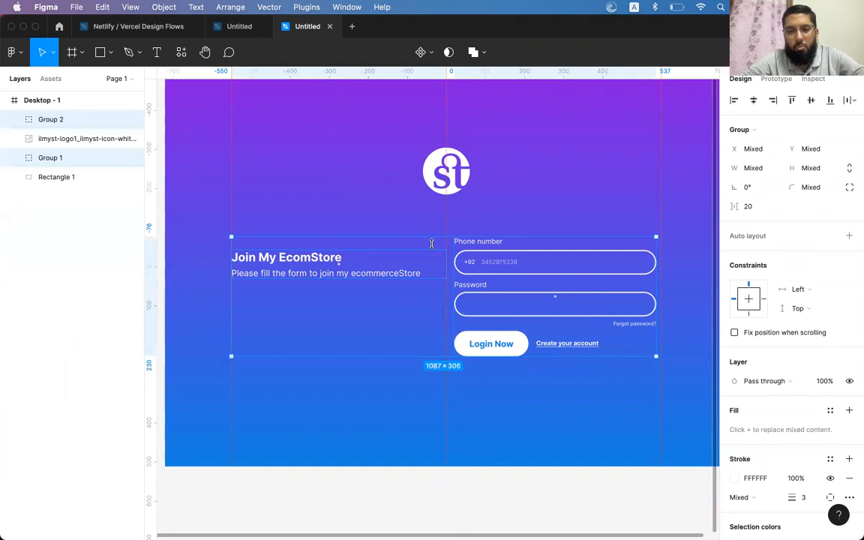
click(811, 102)
drag(469, 248, 467, 250)
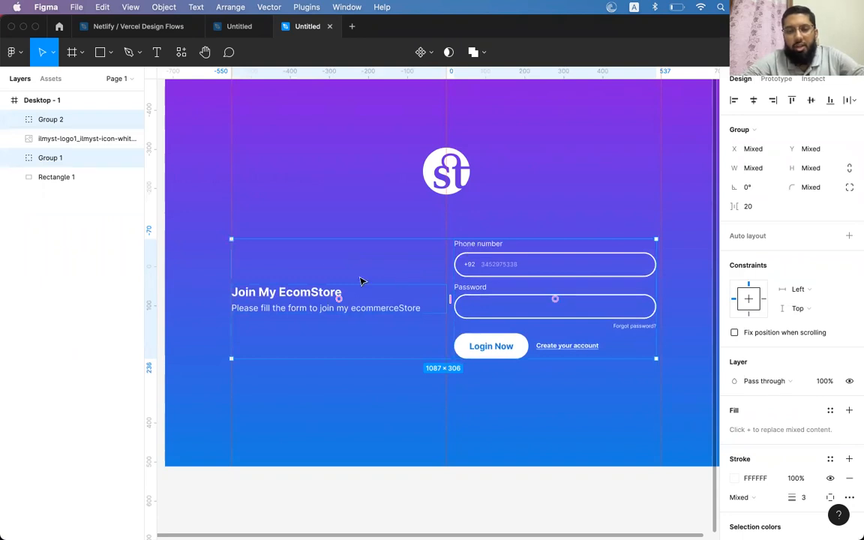
Duplicate the Desktop - 1 sign-up frame to its right as Desktop - 2
key(Escape)
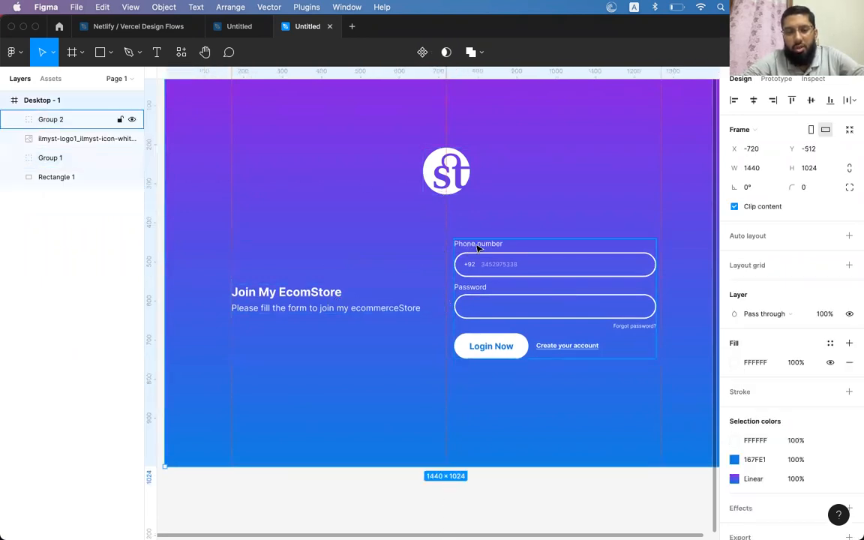
scroll(477, 270, up, 3)
scroll(473, 330, down, 3)
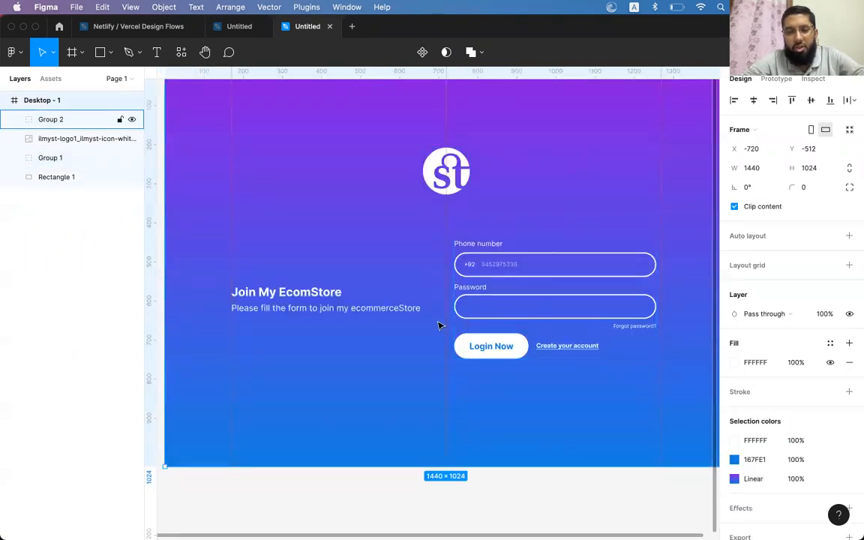
click(353, 304)
scroll(352, 303, down, 5)
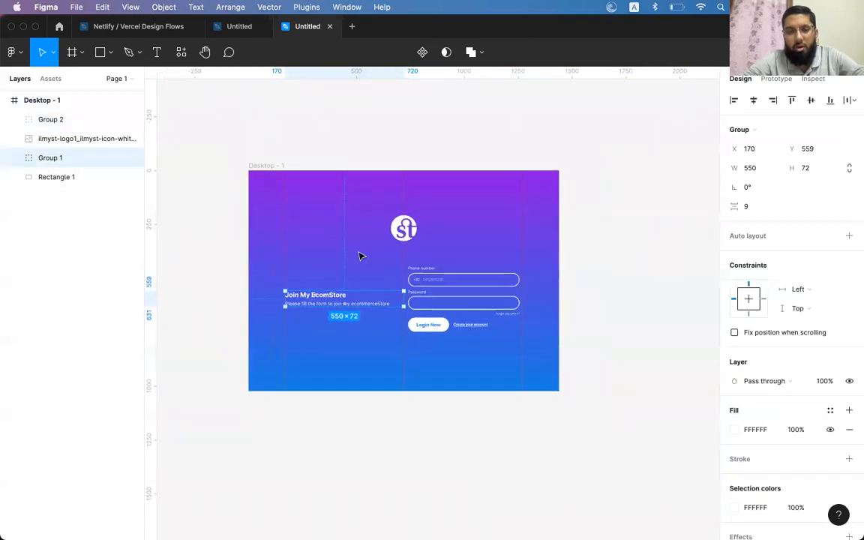
drag(266, 166, 579, 166)
In Desktop - 2, move the login form group lower in the frame
scroll(607, 196, right, 3)
scroll(609, 201, up, 5)
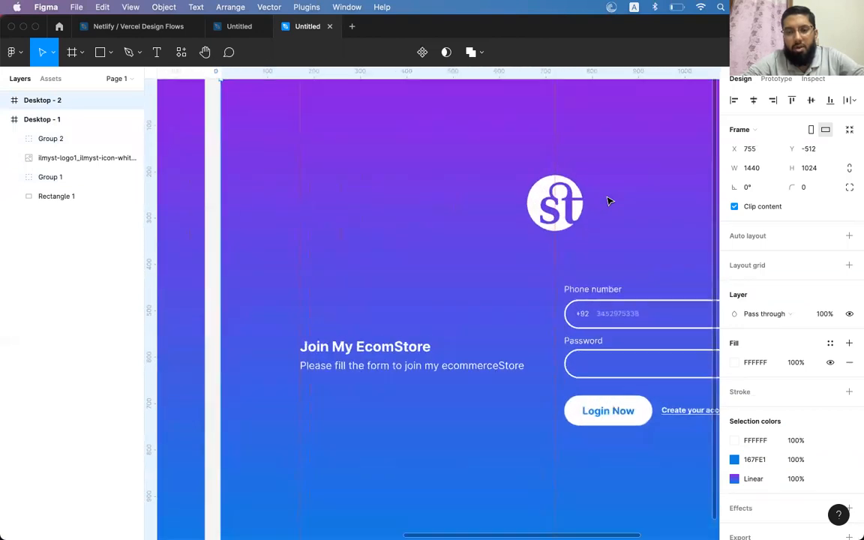
scroll(608, 201, up, 2)
scroll(608, 201, down, 3)
scroll(608, 201, right, 3)
click(504, 218)
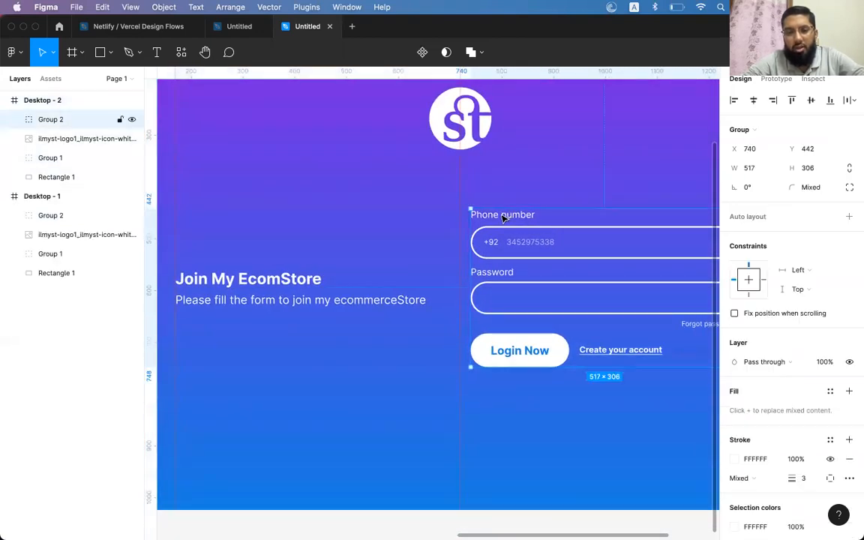
drag(516, 240, 516, 316)
Centre the heading group beneath the logo, ungroup it, and centre the heading over the subtitle
click(318, 300)
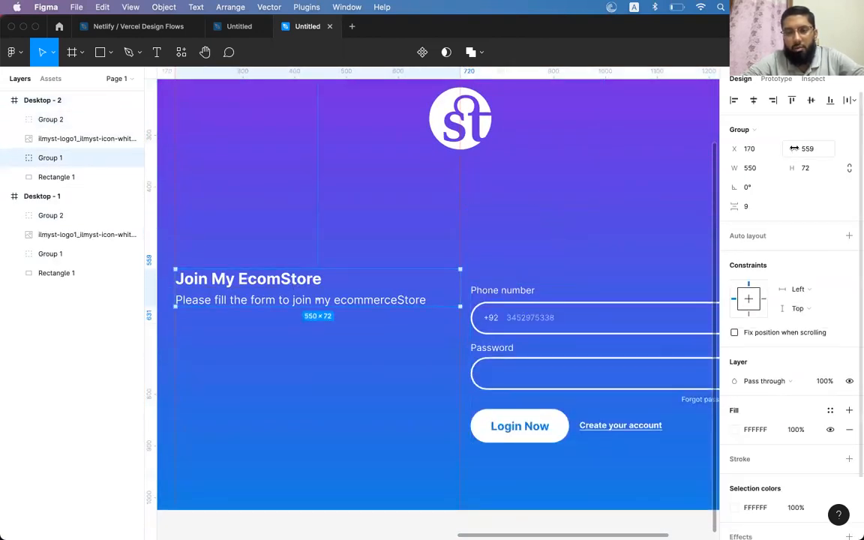
click(753, 99)
drag(411, 289, 418, 206)
key(shift+super+g)
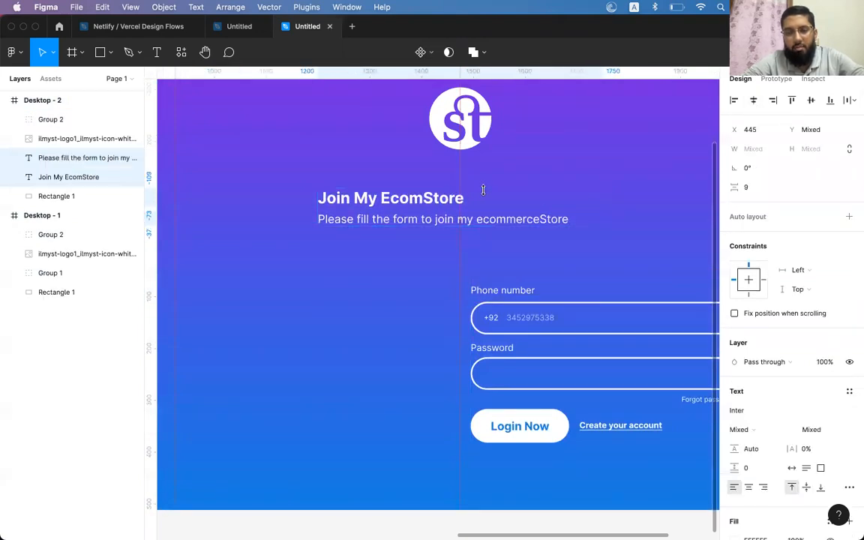
click(454, 183)
click(418, 199)
shift+click(420, 224)
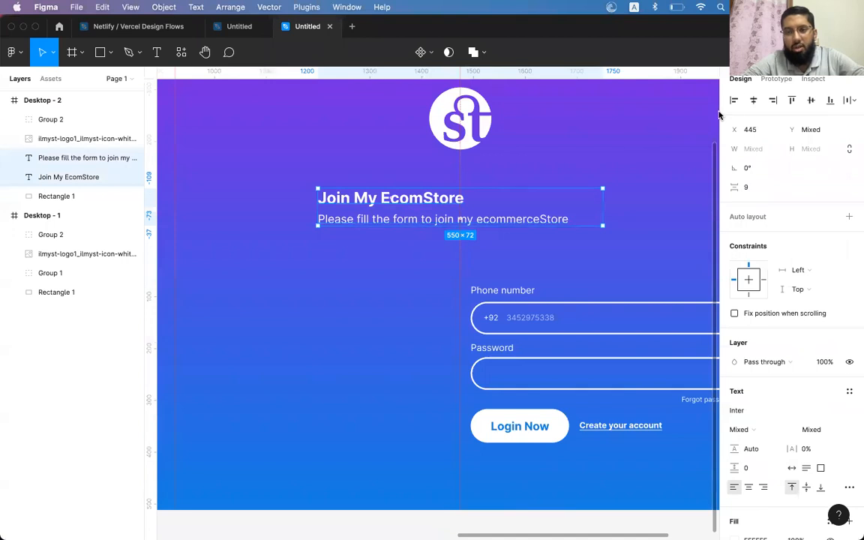
click(753, 100)
Centre the login form horizontally, raise it slightly, and centre-align the subtitle text
click(506, 298)
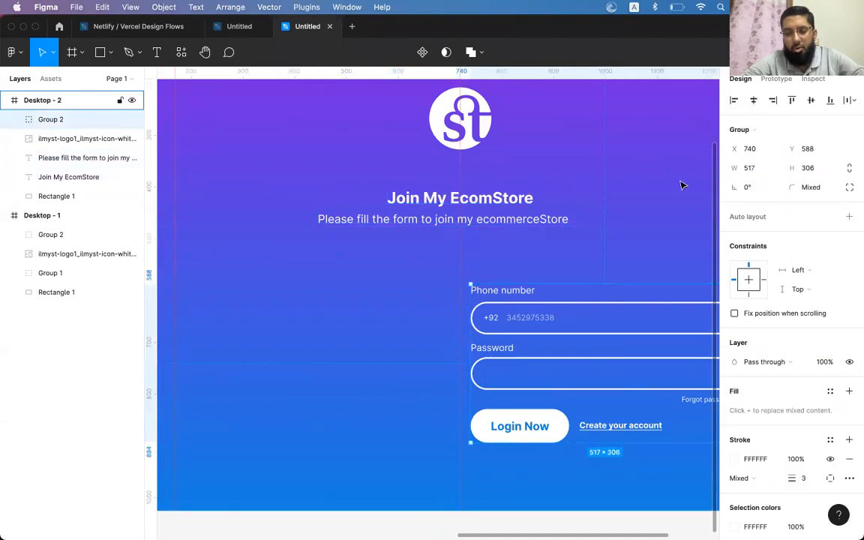
click(754, 102)
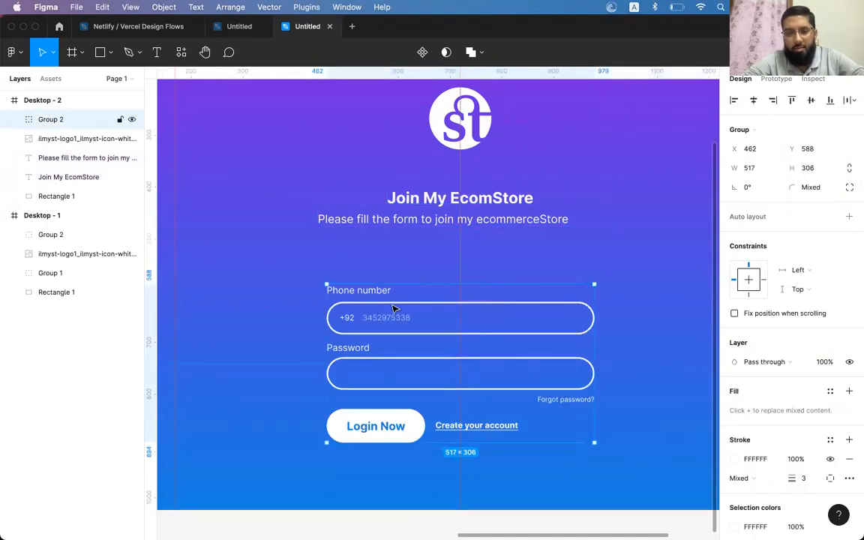
drag(376, 291, 380, 270)
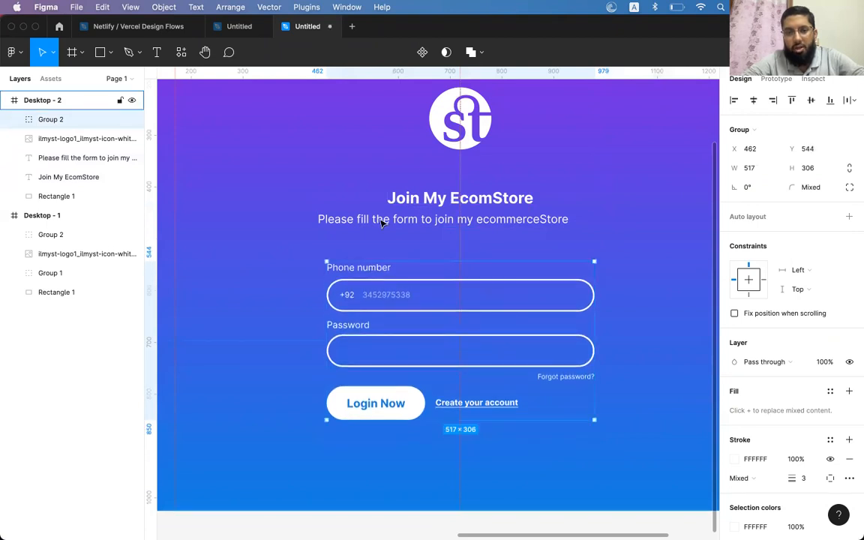
click(459, 123)
click(450, 205)
click(448, 219)
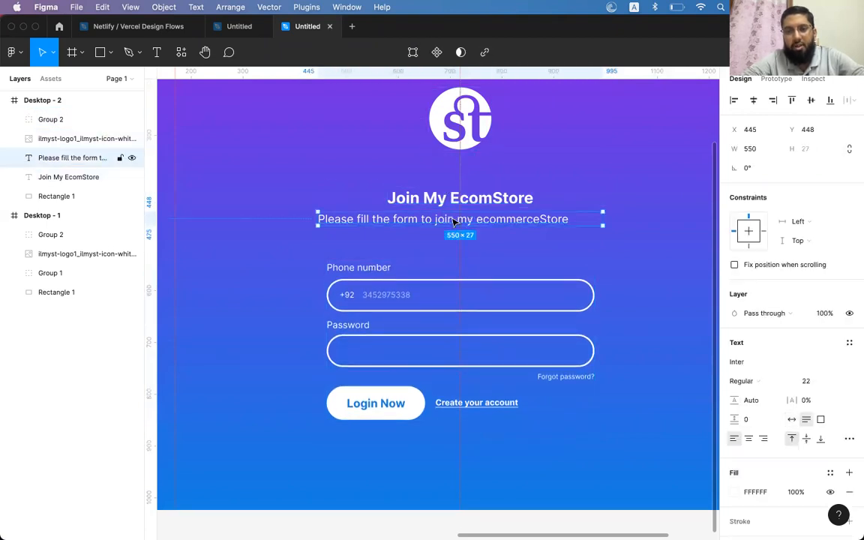
click(748, 438)
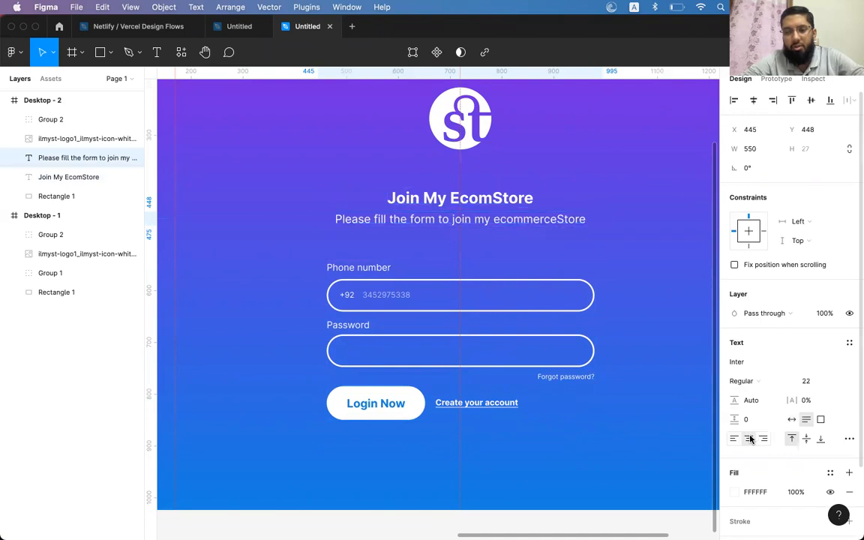
click(454, 198)
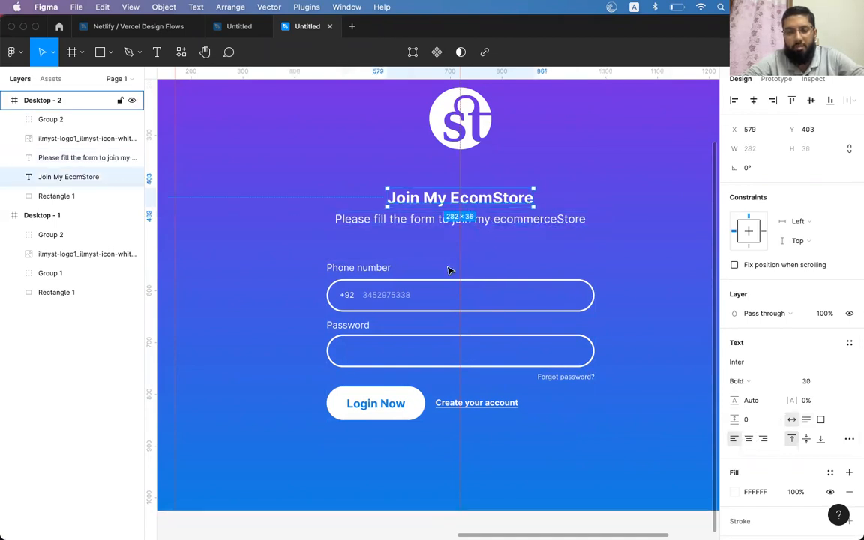
click(363, 275)
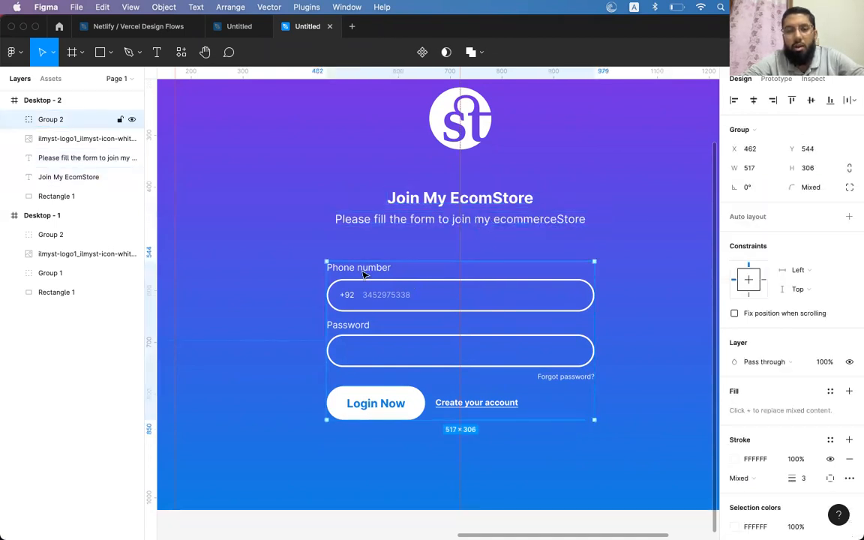
Draw a short horizontal line below the subtitle with the Line tool
click(102, 57)
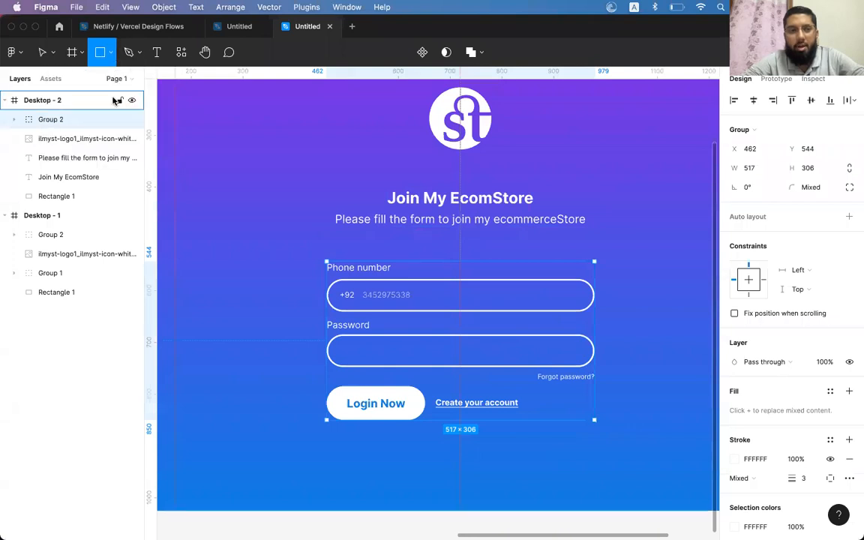
click(112, 53)
click(79, 95)
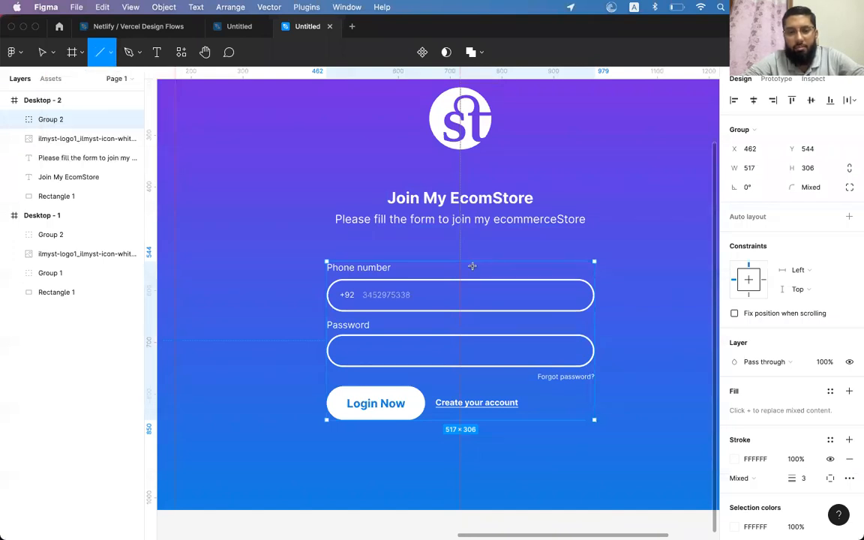
drag(438, 244, 468, 244)
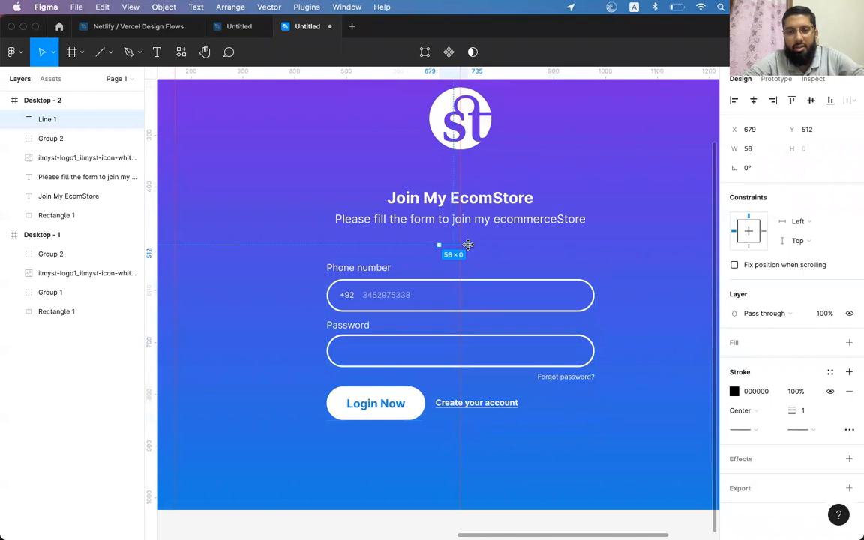
shift+click(492, 220)
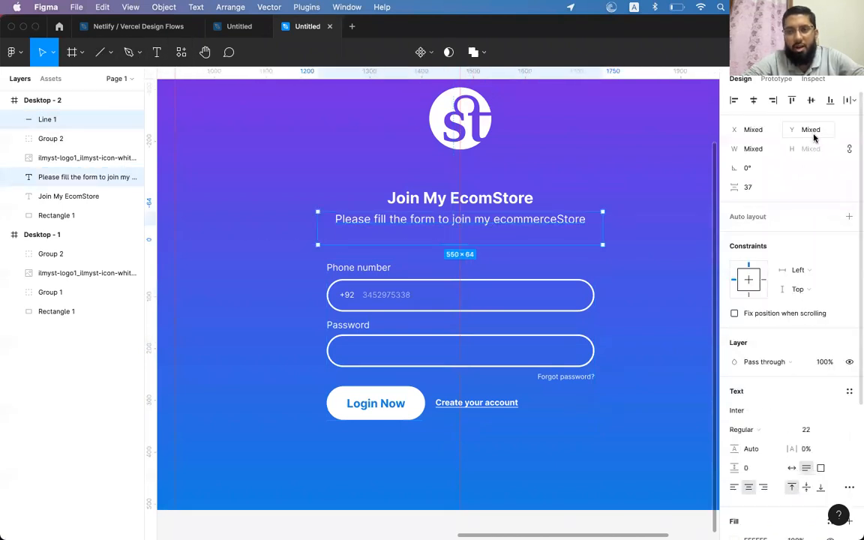
click(682, 243)
click(449, 245)
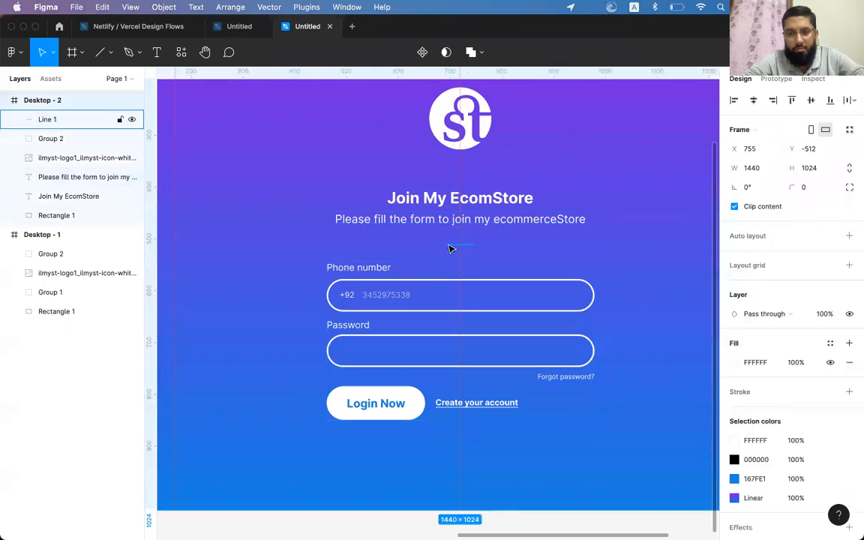
Set the divider line's stroke colour to FFFFFF
click(734, 391)
text(FFFFFF)
key(Return)
click(693, 227)
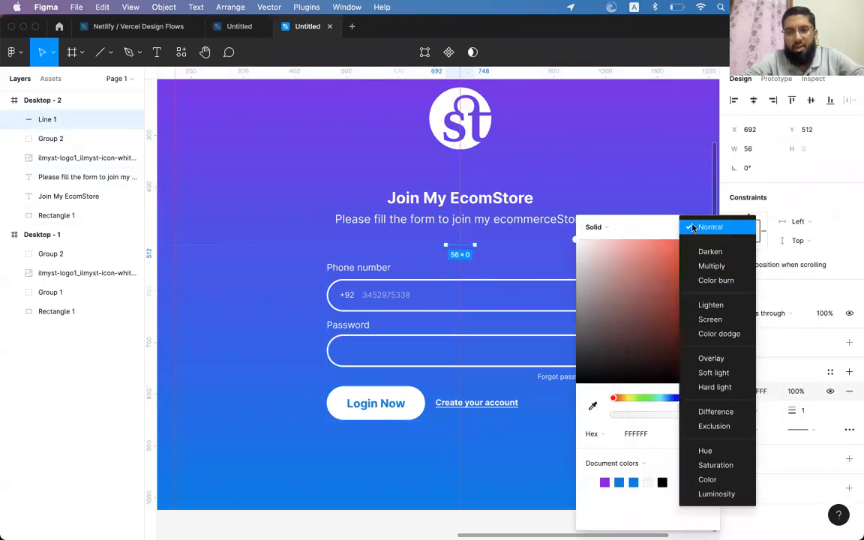
click(645, 231)
click(708, 228)
key(Escape)
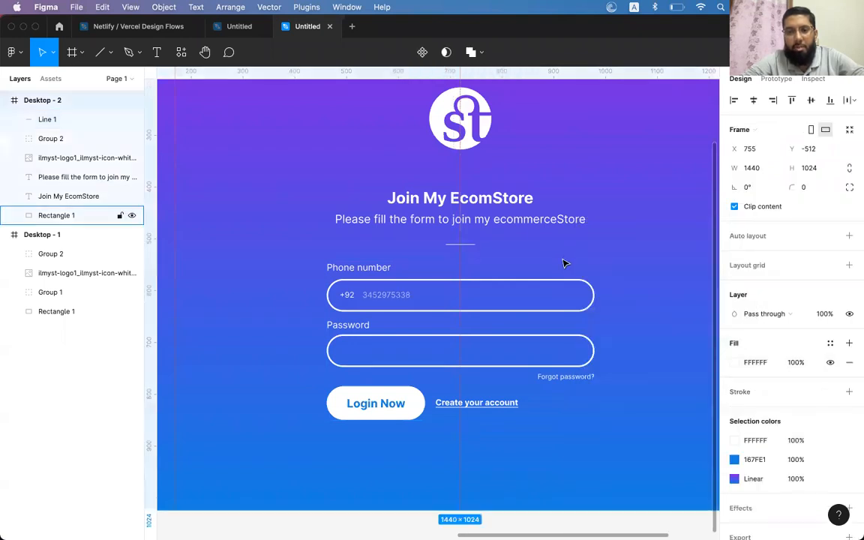
scroll(564, 261, down, 5)
Select all Desktop - 2 content except the background rectangle and group it as Group 3
scroll(564, 261, left, 2)
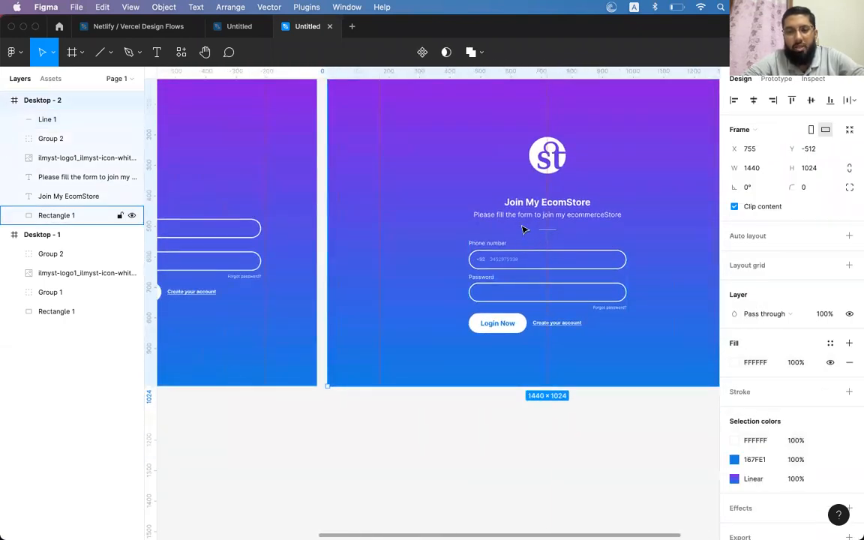
click(517, 201)
click(547, 156)
shift+click(513, 204)
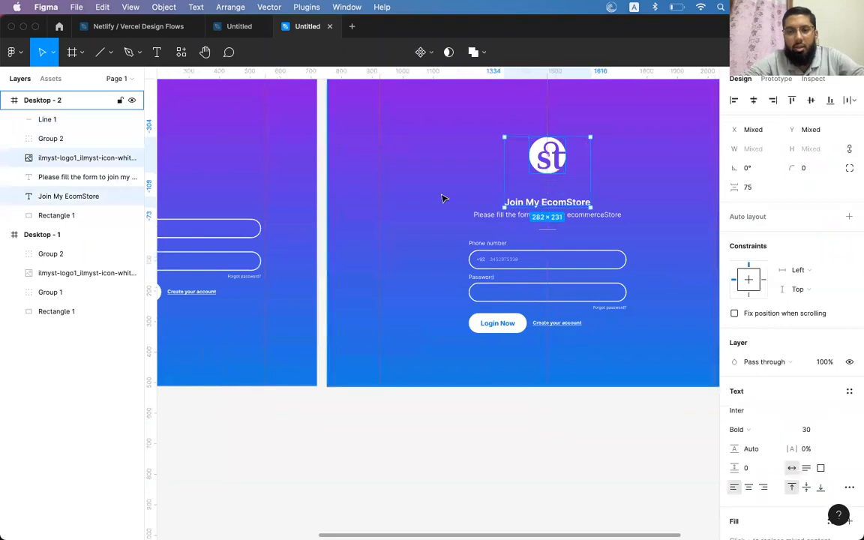
key(Escape)
drag(443, 446, 607, 143)
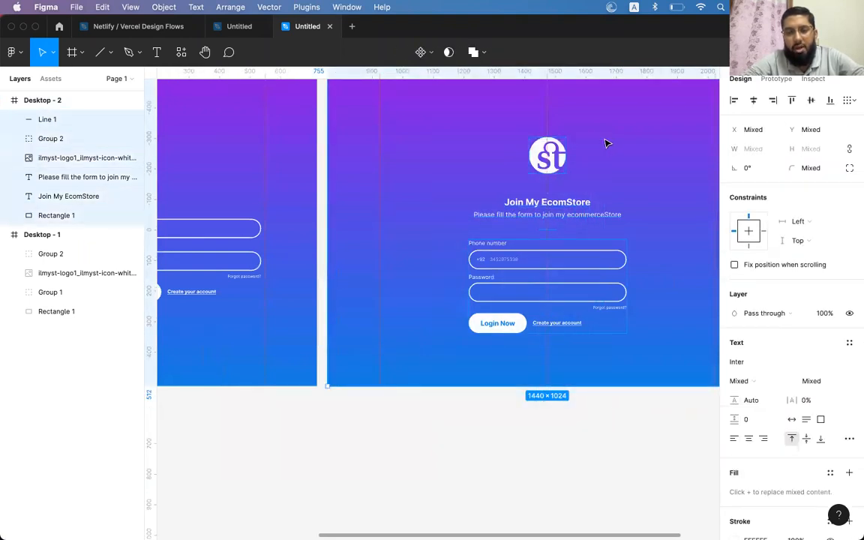
shift+click(656, 167)
key(super+g)
Centre Group 3 vertically within the Desktop - 2 frame
key(Escape)
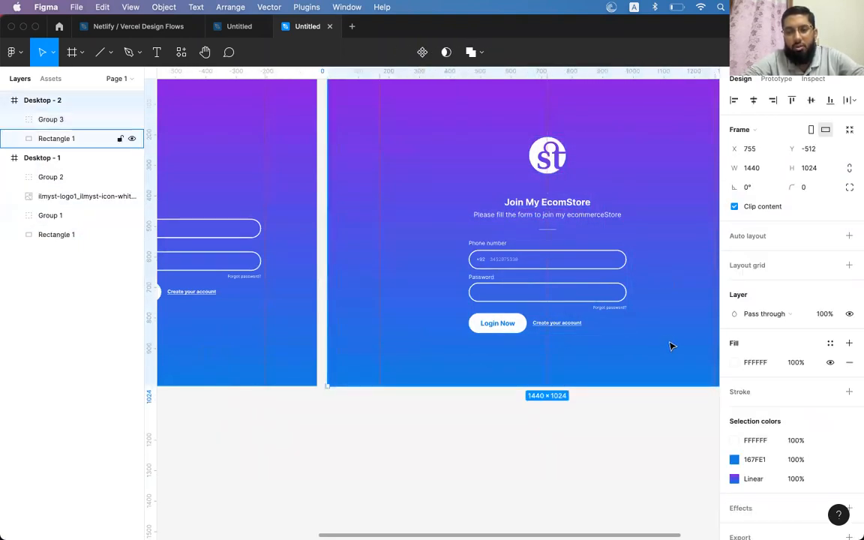
click(554, 202)
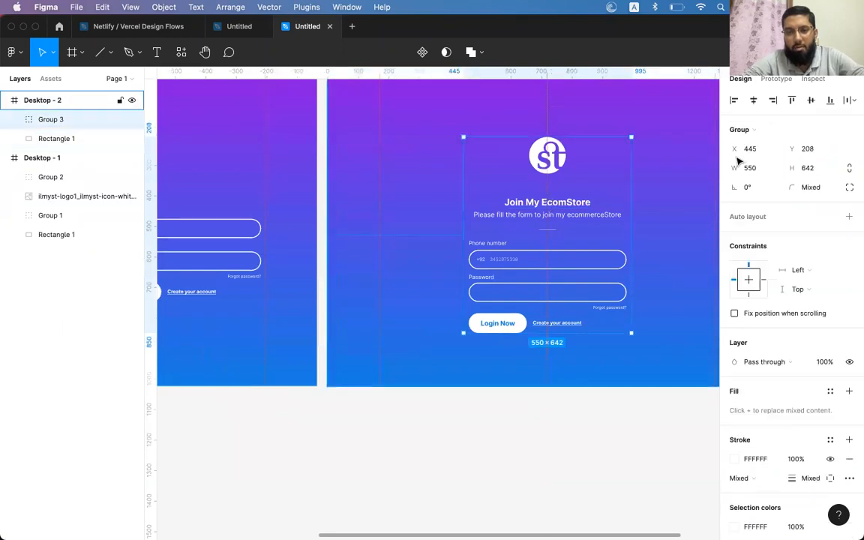
click(809, 102)
click(581, 432)
scroll(580, 432, left, 5)
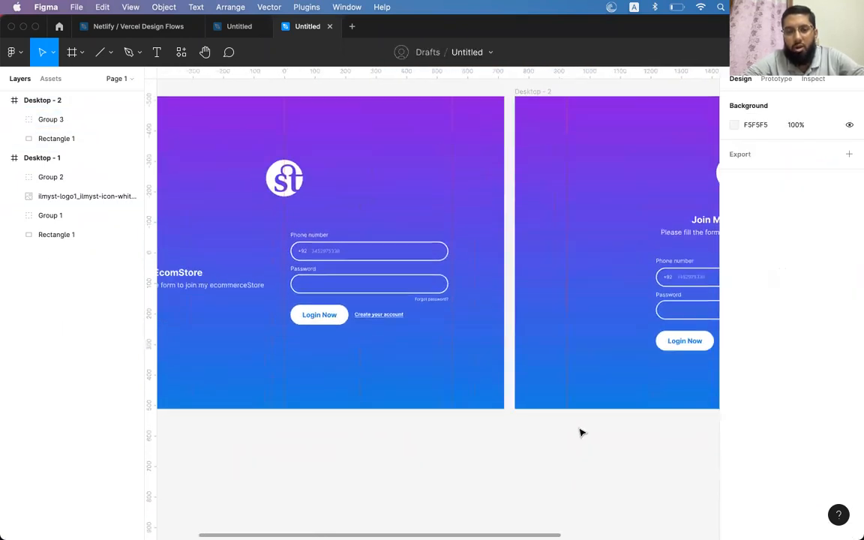
scroll(580, 432, left, 2)
scroll(580, 432, down, 1)
scroll(580, 432, right, 1)
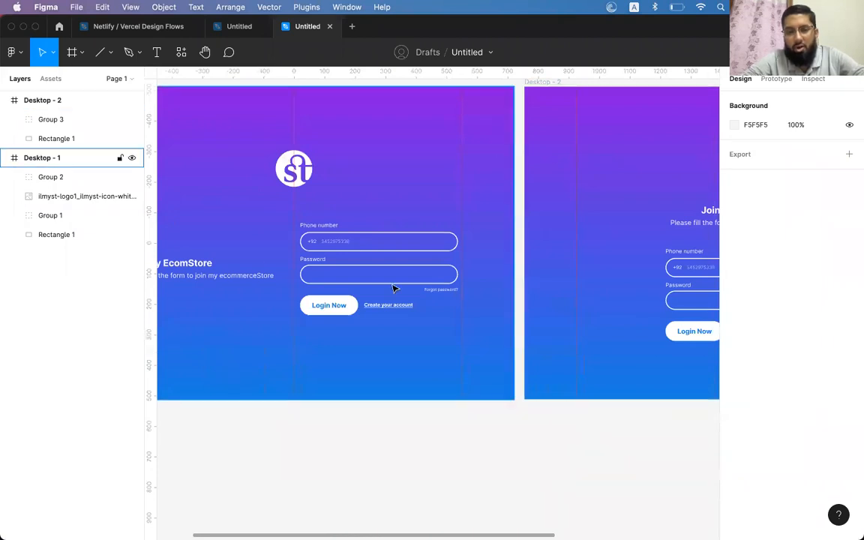
click(300, 222)
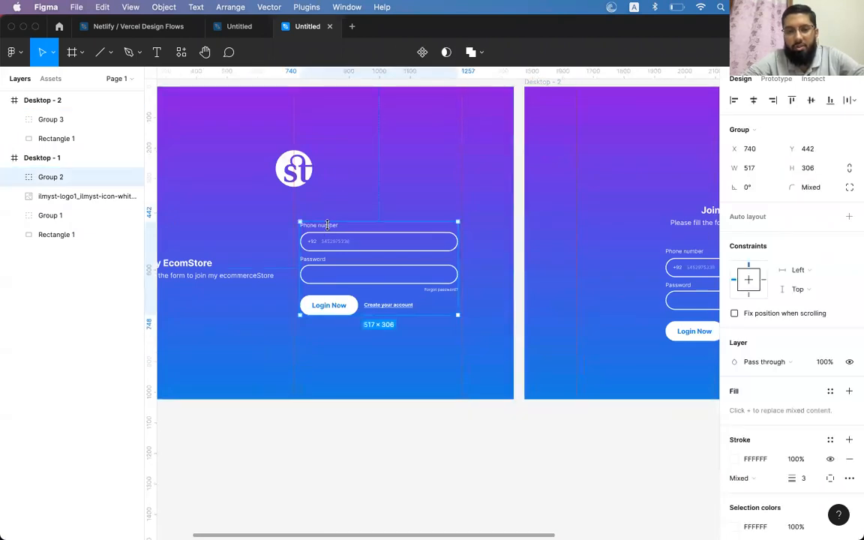
Group the heading, login form and logo into Group 4 and centre it horizontally and vertically in Desktop - 1
shift+click(173, 277)
shift+click(288, 177)
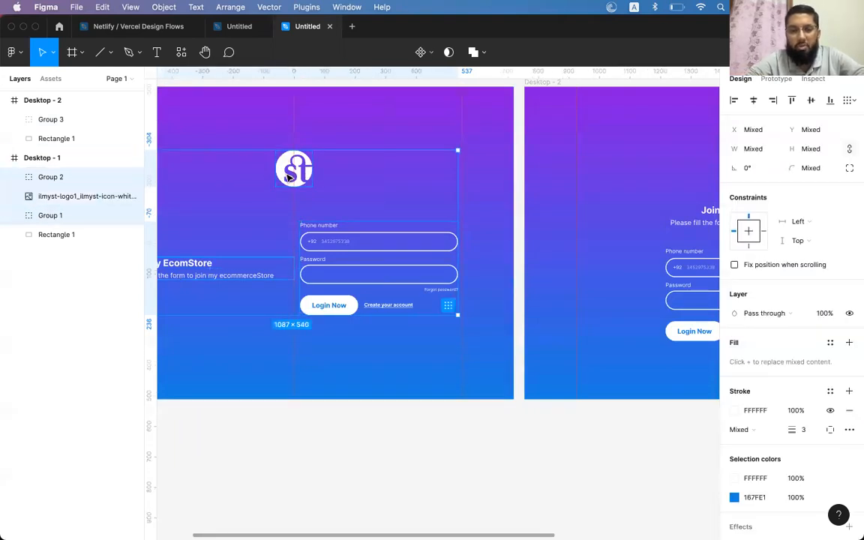
key(super+g)
key(Escape)
click(301, 179)
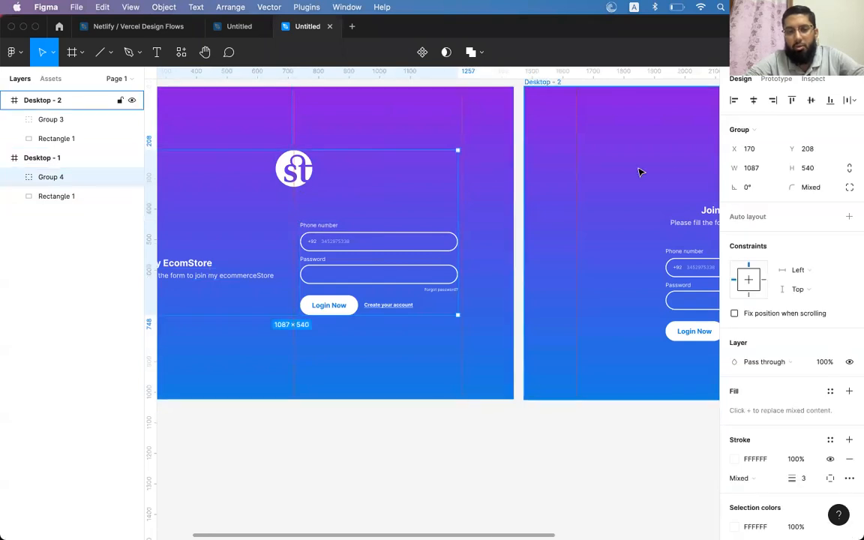
click(754, 101)
click(811, 99)
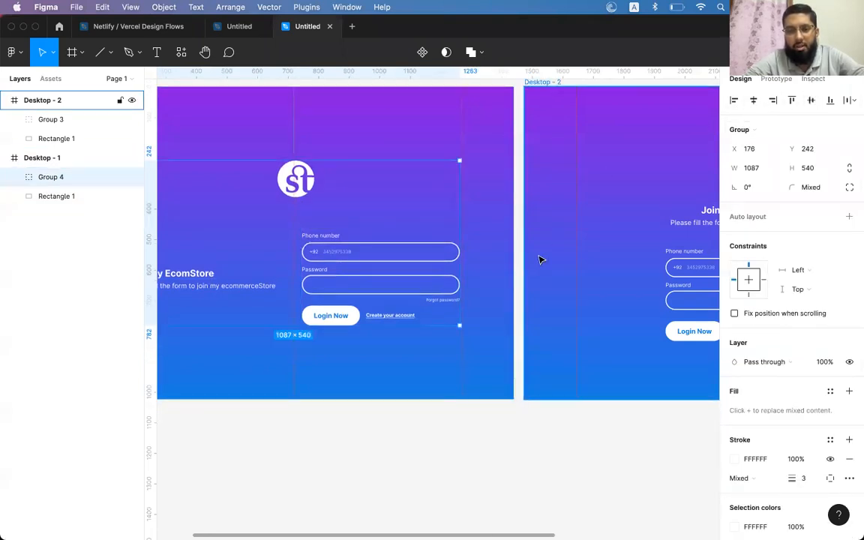
Inspect the Desktop - 2 sign-up group, Group 3, for comparison
scroll(540, 260, right, 5)
scroll(540, 260, down, 2)
click(611, 287)
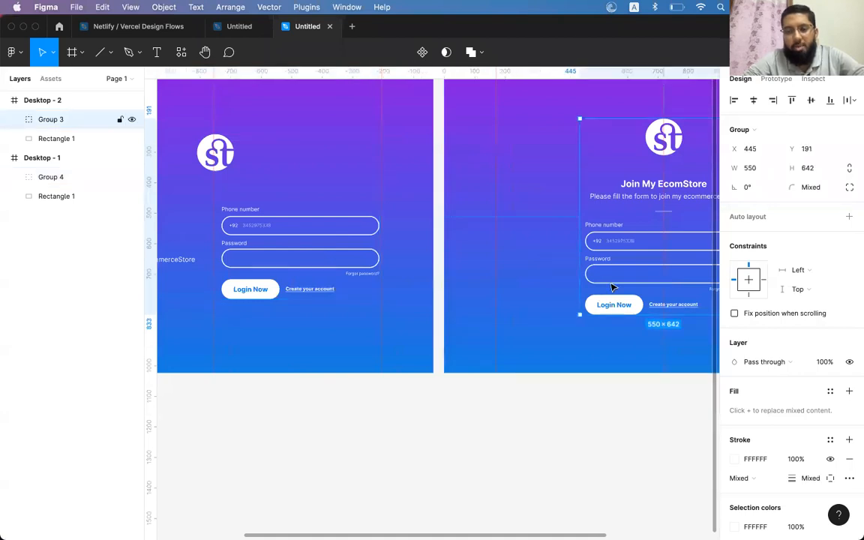
scroll(612, 287, right, 3)
scroll(612, 287, up, 1)
scroll(615, 288, right, 3)
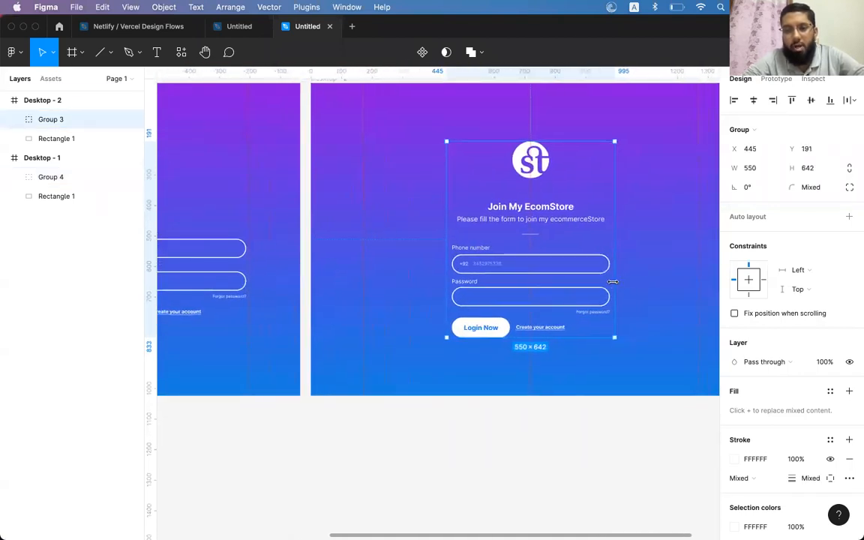
click(540, 426)
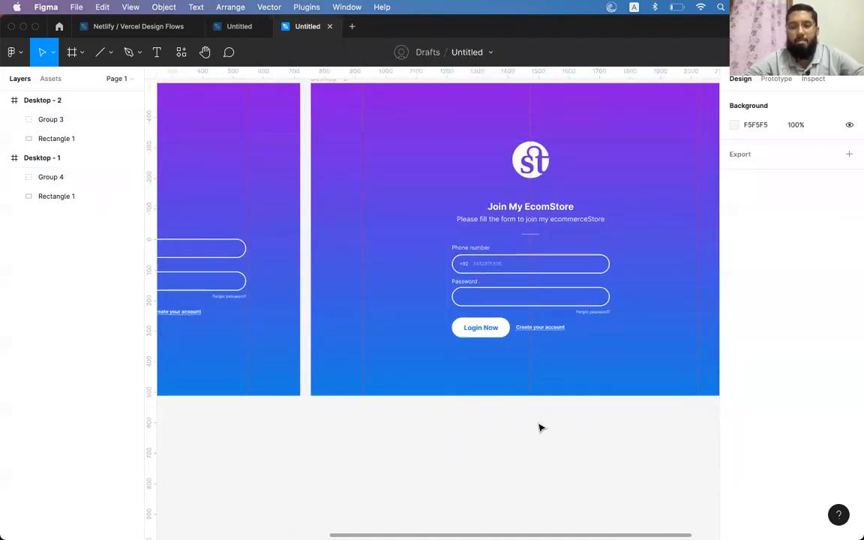
scroll(541, 427, up, 2)
scroll(540, 428, left, 2)
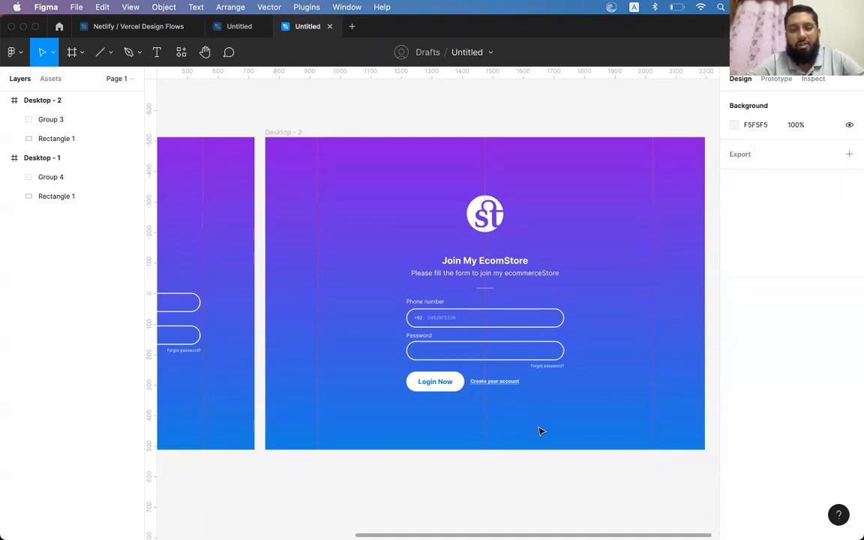
click(493, 231)
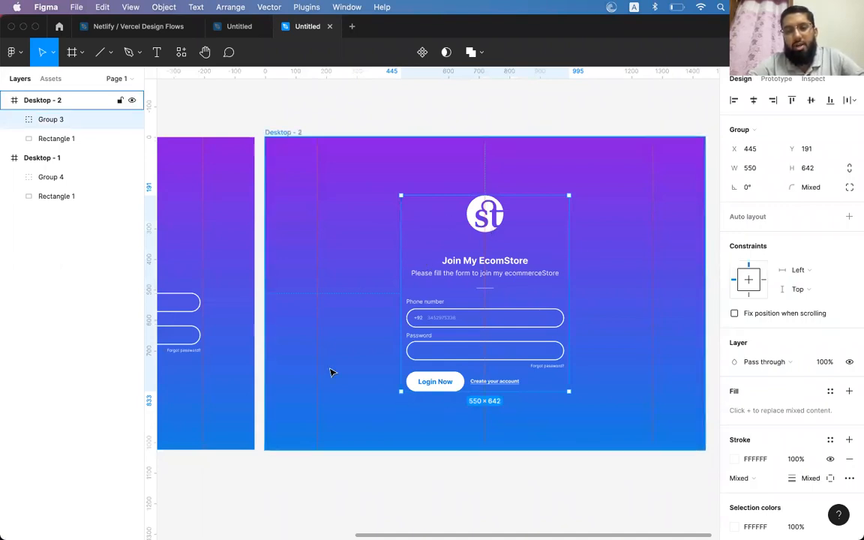
scroll(501, 259, left, 5)
scroll(501, 259, down, 1)
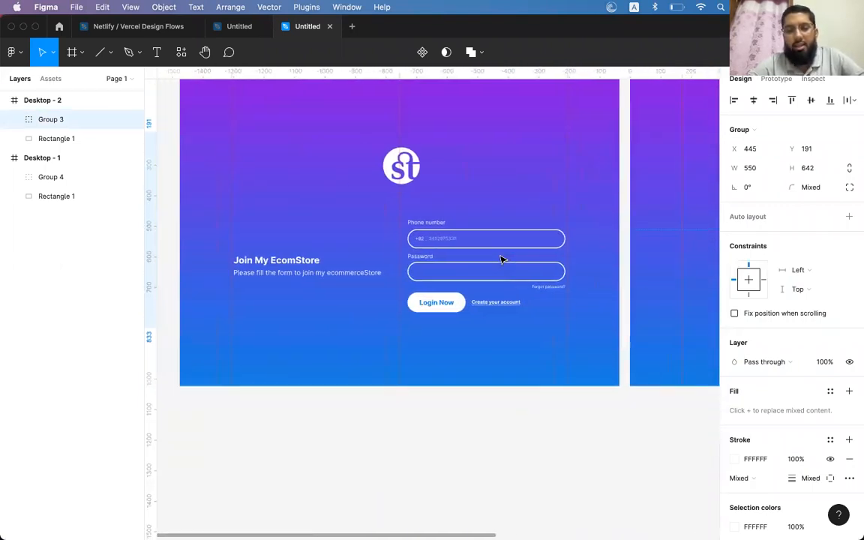
scroll(501, 260, left, 2)
scroll(501, 260, up, 1)
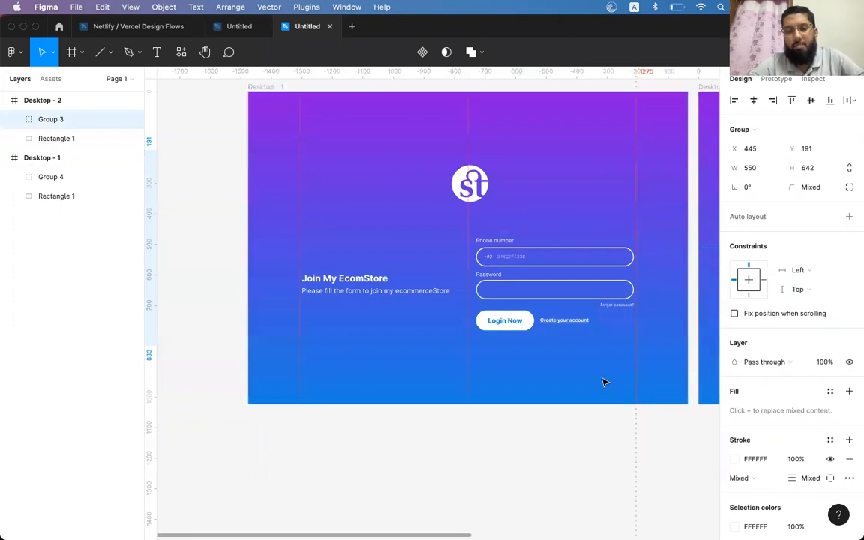
Ungroup Group 4 into separate layers, then try moving the login form and undo it
click(498, 245)
key(shift+super+g)
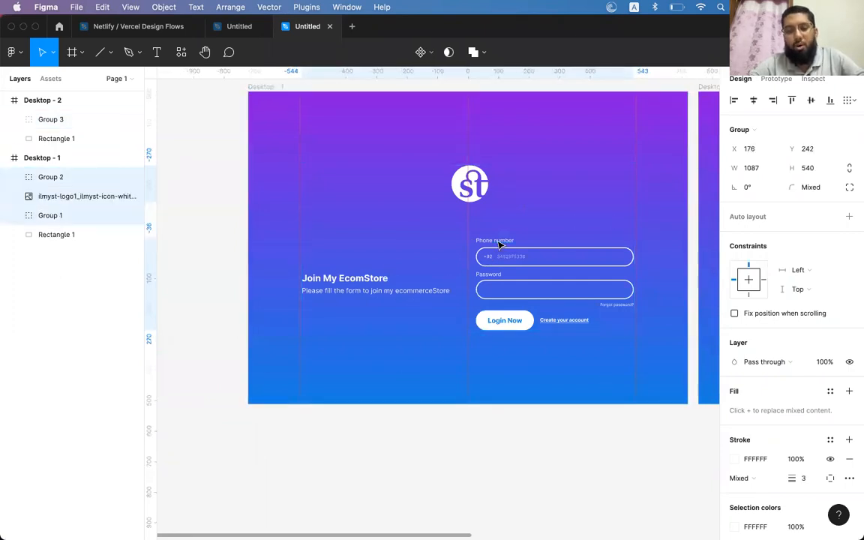
key(Escape)
click(501, 239)
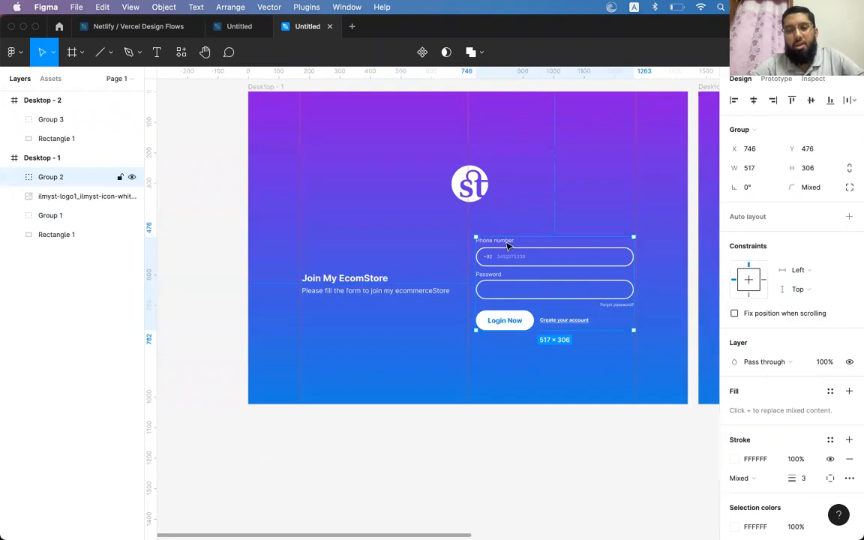
drag(507, 248, 330, 316)
click(533, 165)
key(super+z)
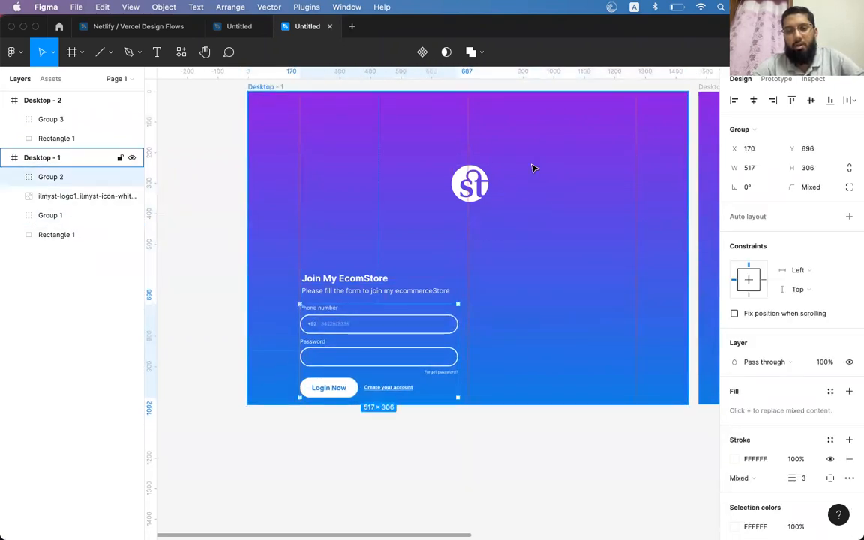
key(super+z)
Select the Desktop - 2 frame
scroll(533, 168, right, 4)
scroll(533, 168, right, 10)
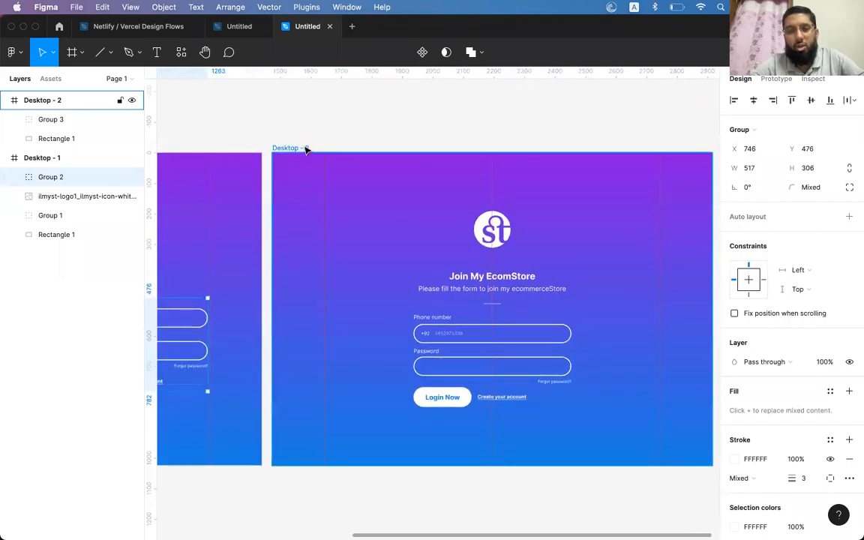
click(304, 148)
scroll(304, 148, right, 3)
Duplicate Desktop - 2 as Desktop - 3 to its right and narrow it to about 1000 wide
drag(189, 139, 643, 135)
scroll(644, 135, right, 10)
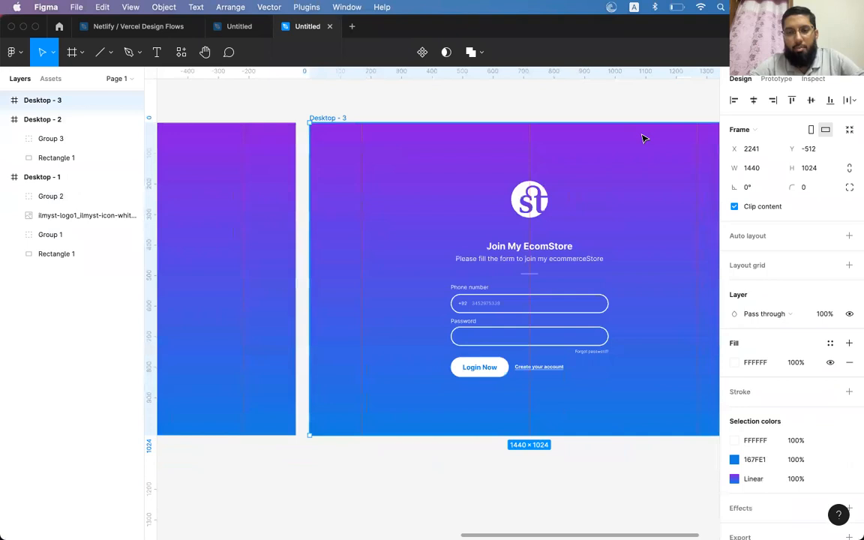
drag(676, 175, 610, 175)
drag(302, 236, 380, 236)
key(ctrl+z)
key(Escape)
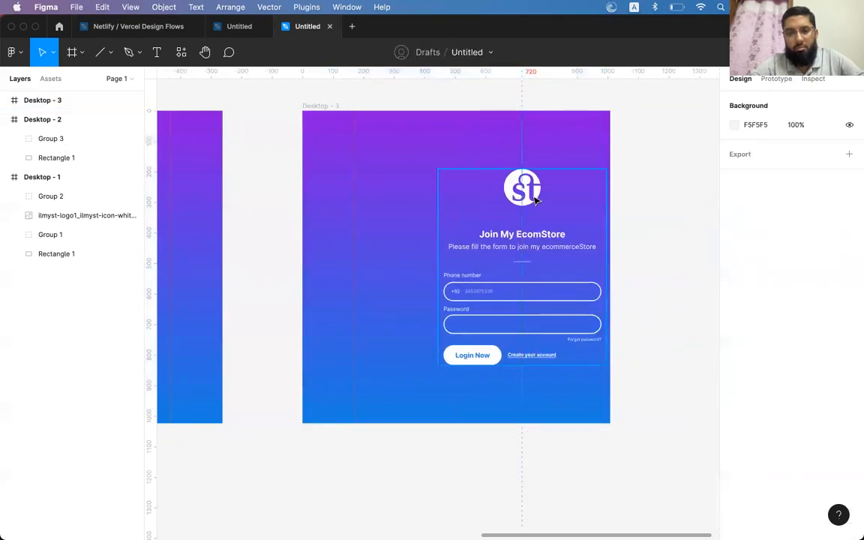
Move the sign-up group left and narrow Desktop - 3 to about 605 wide
drag(582, 190, 411, 209)
click(323, 106)
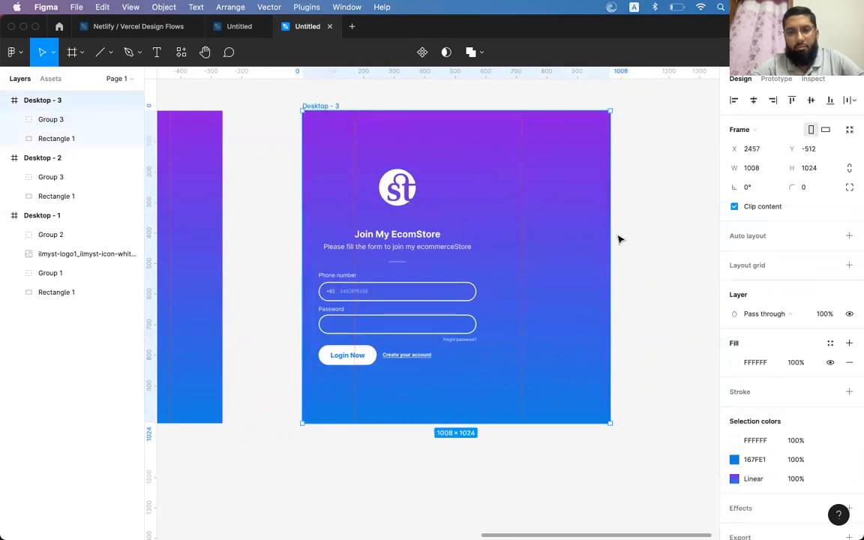
drag(611, 257, 487, 257)
Check the sign-up group and background rectangle inside Desktop - 3, then clear the selection
click(398, 202)
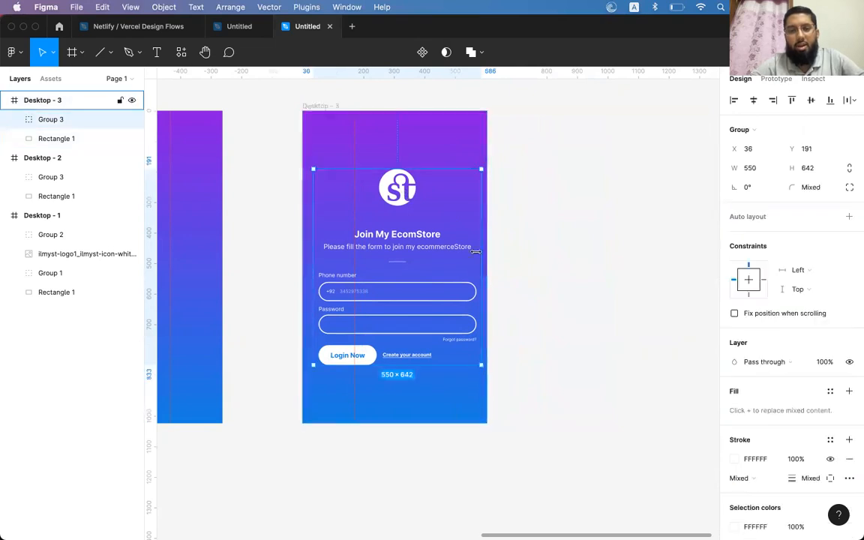
click(420, 177)
click(379, 184)
scroll(460, 272, left, 5)
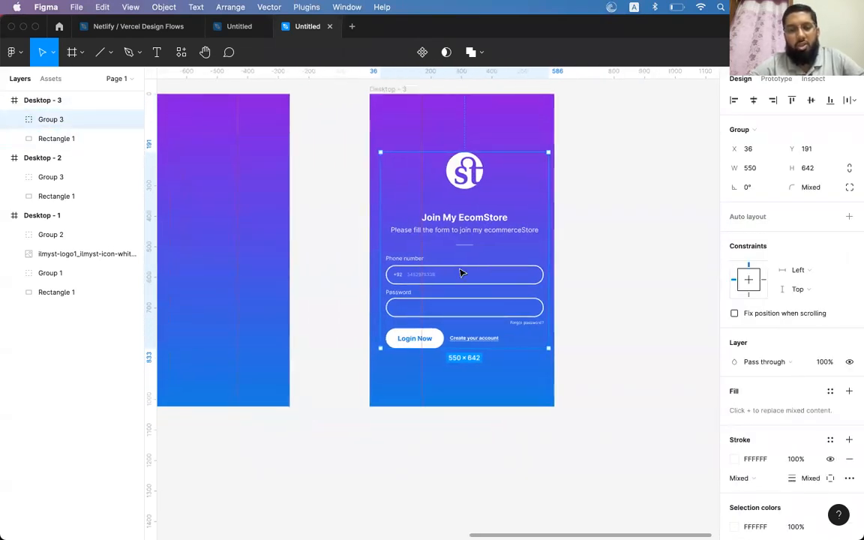
scroll(461, 273, left, 3)
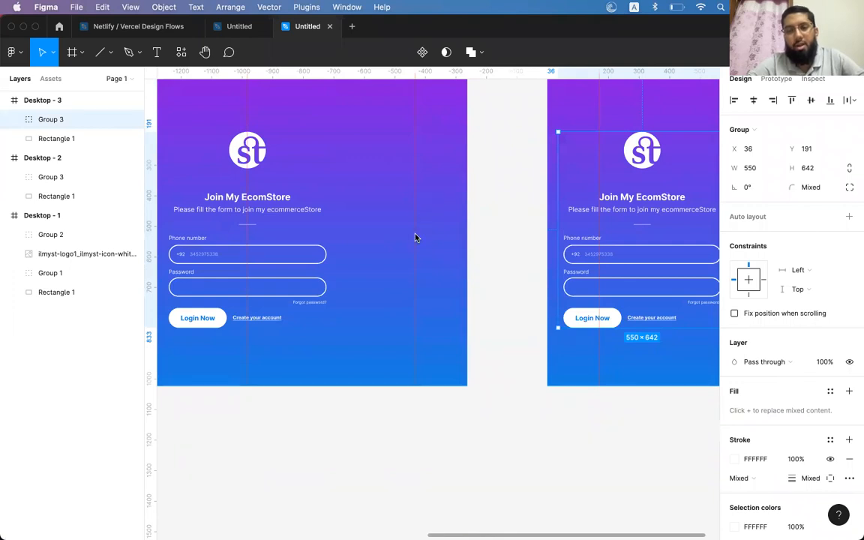
click(509, 239)
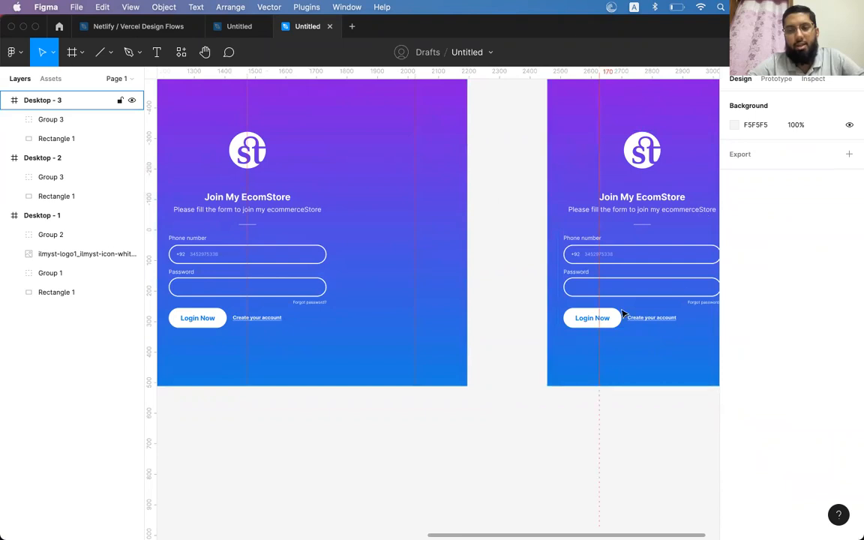
Draw grey D9D9D9 Rectangle 6 (423×253) above the frames and duplicate it as Rectangle 7 beside it
scroll(511, 223, down, 3)
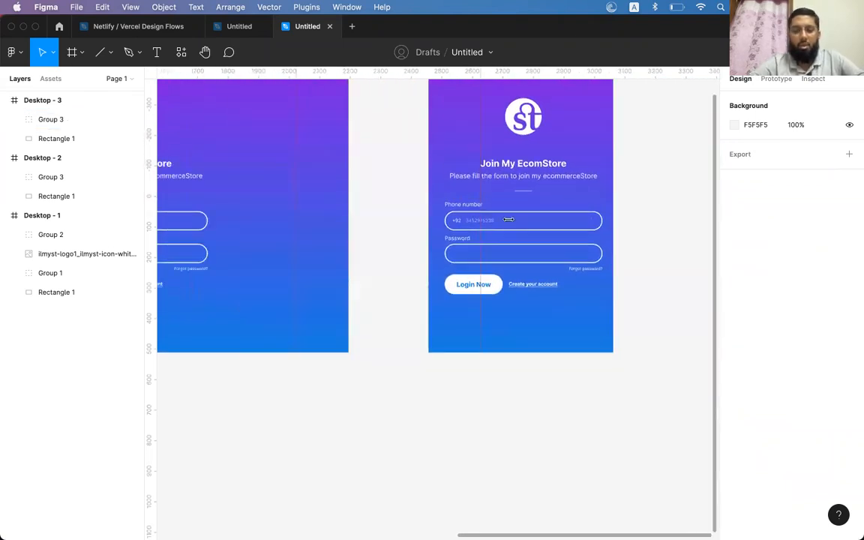
scroll(509, 221, left, 1)
scroll(569, 266, left, 3)
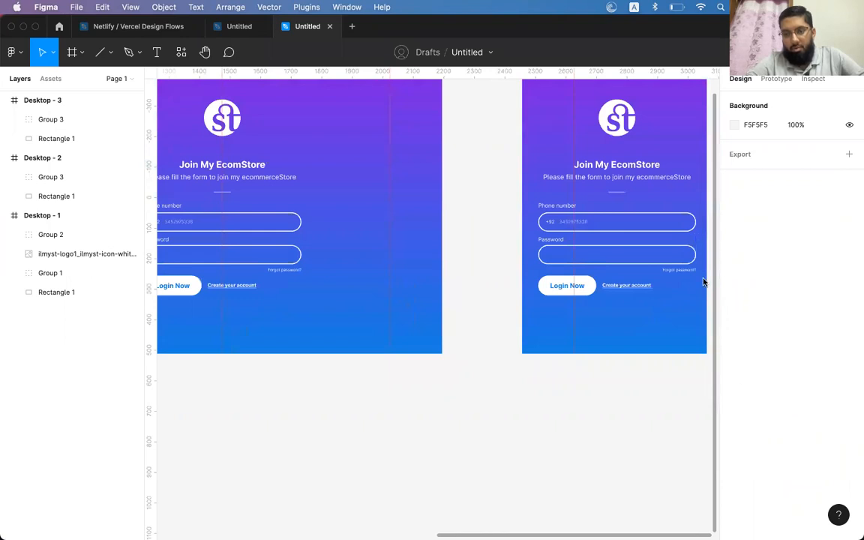
scroll(614, 446, left, 6)
scroll(614, 446, up, 4)
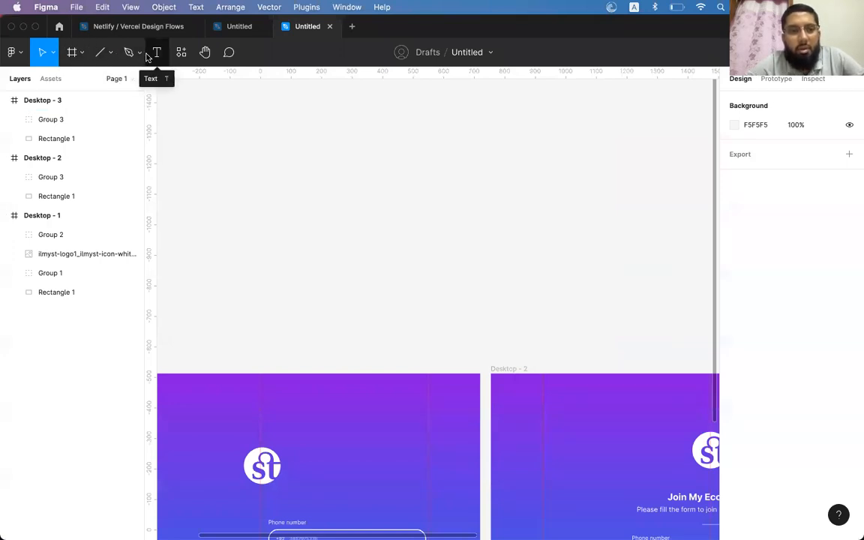
click(109, 53)
click(93, 95)
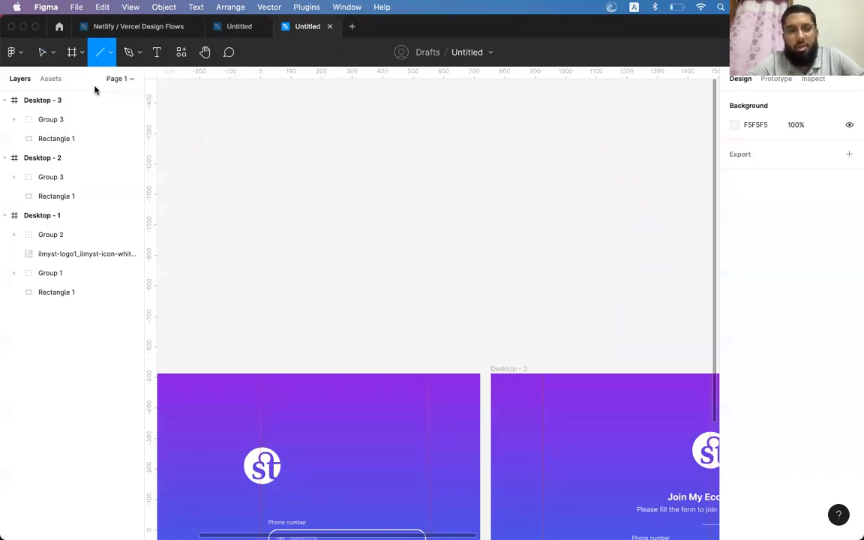
click(112, 52)
click(79, 78)
mouse_move(225, 138)
mouse_down()
mouse_move(357, 227)
mouse_move(355, 215)
mouse_up()
drag(275, 189, 422, 189)
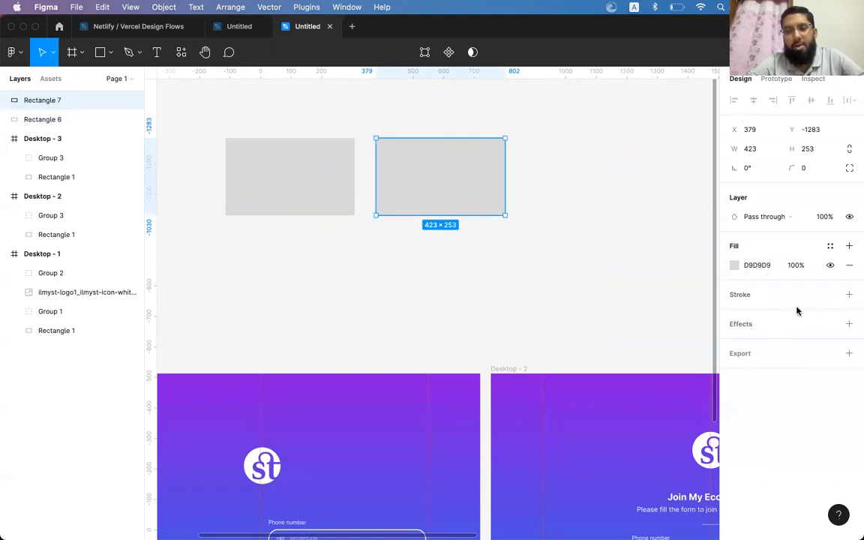
Add third copy Rectangle 8 and change the right and middle rectangles' heights, middle to about 118
drag(418, 196, 564, 197)
shift+click(477, 206)
shift+click(330, 204)
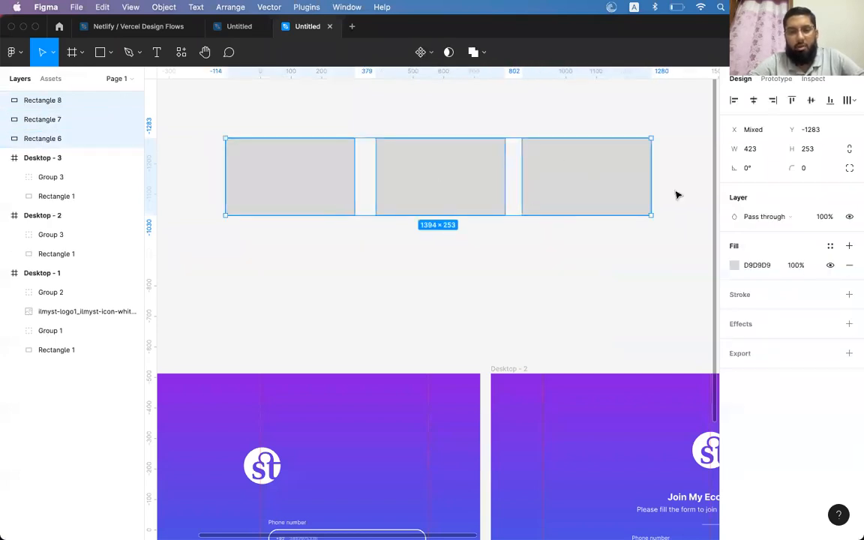
click(585, 242)
click(574, 212)
drag(572, 215, 588, 175)
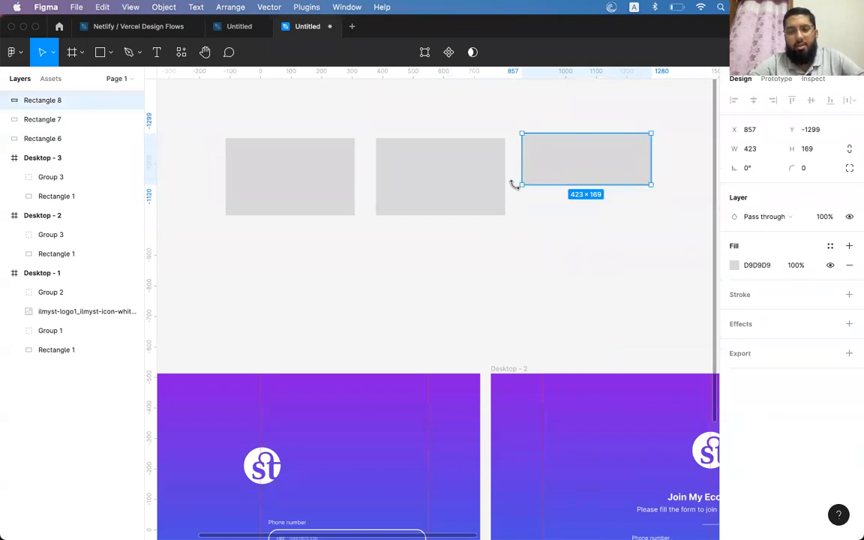
click(501, 192)
drag(486, 216, 540, 195)
Select all three rectangles and centre them vertically on each other
click(287, 164)
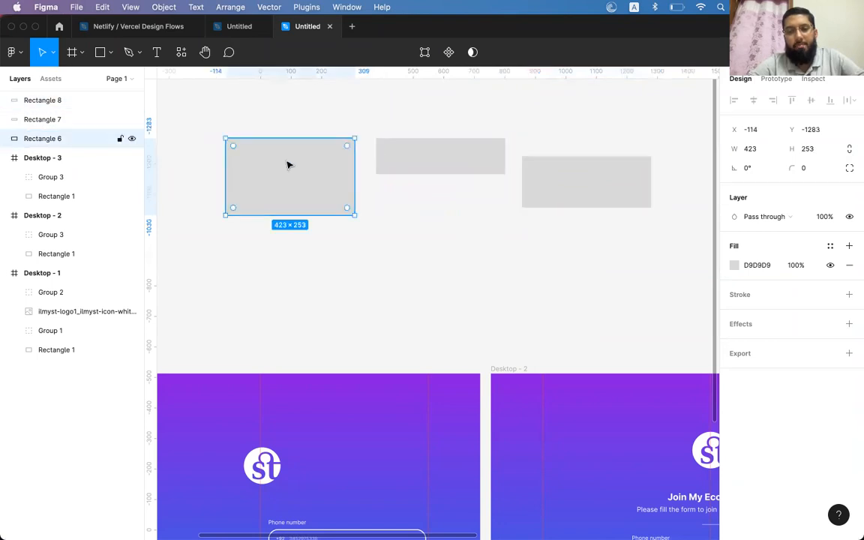
shift+click(455, 158)
shift+click(591, 186)
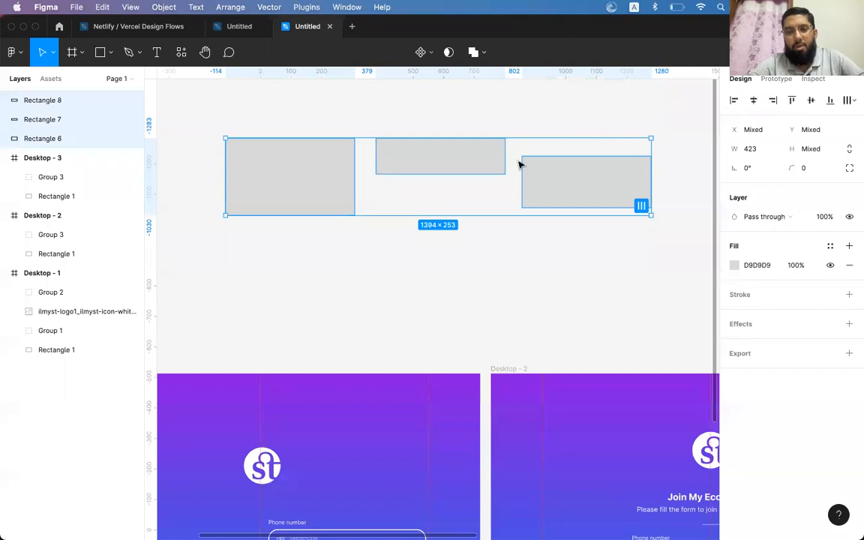
click(469, 195)
click(303, 187)
shift+click(435, 141)
shift+click(571, 183)
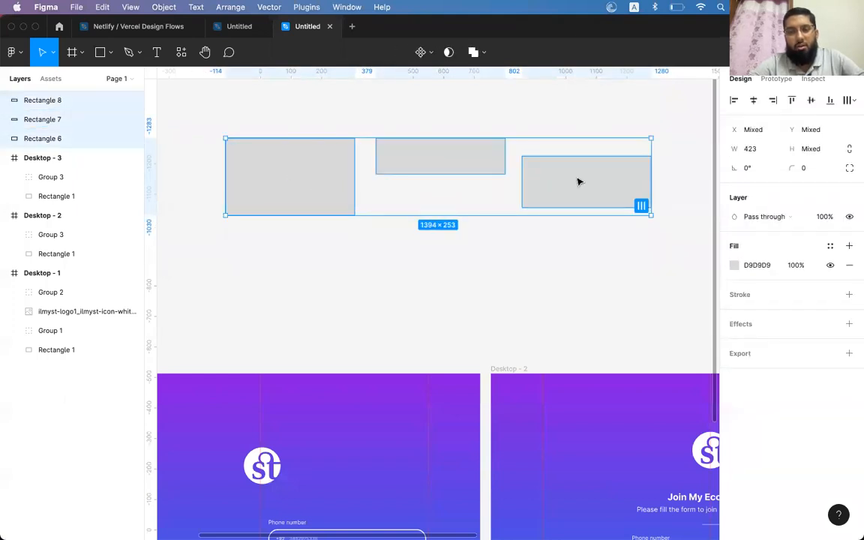
click(413, 129)
click(318, 172)
shift+click(443, 145)
shift+click(630, 193)
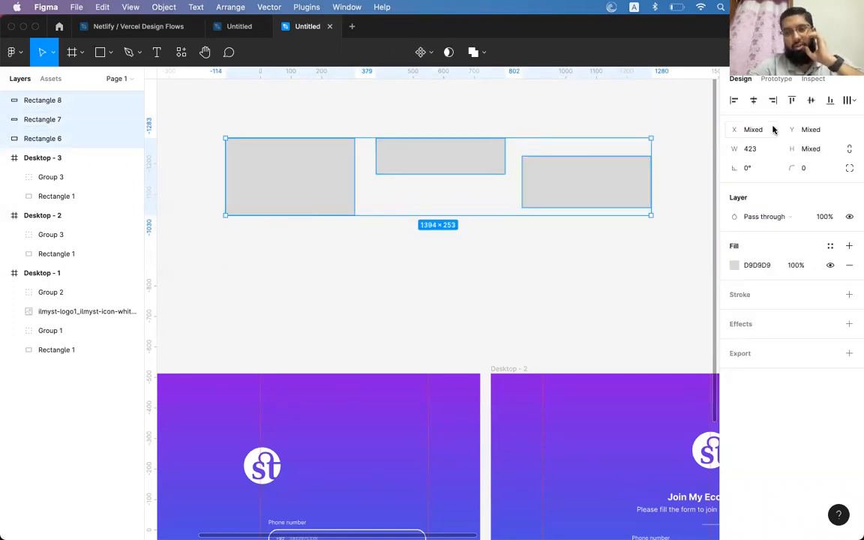
click(791, 101)
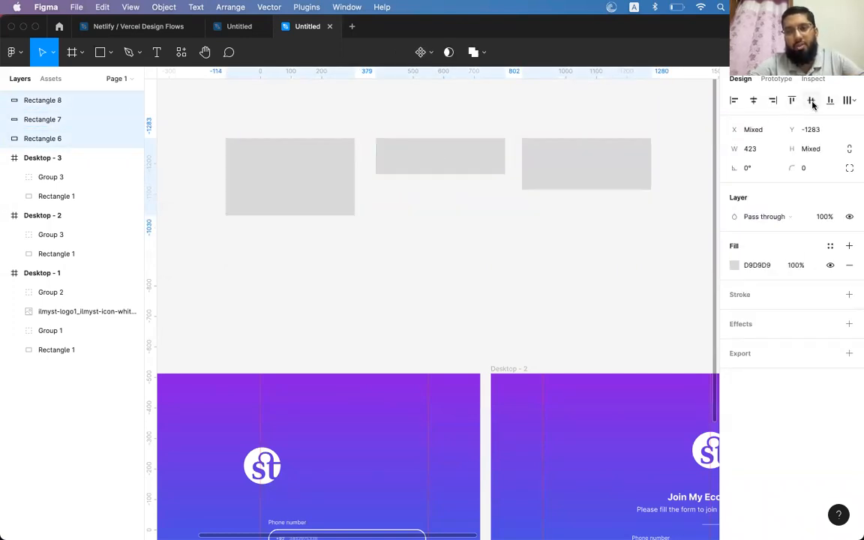
click(811, 102)
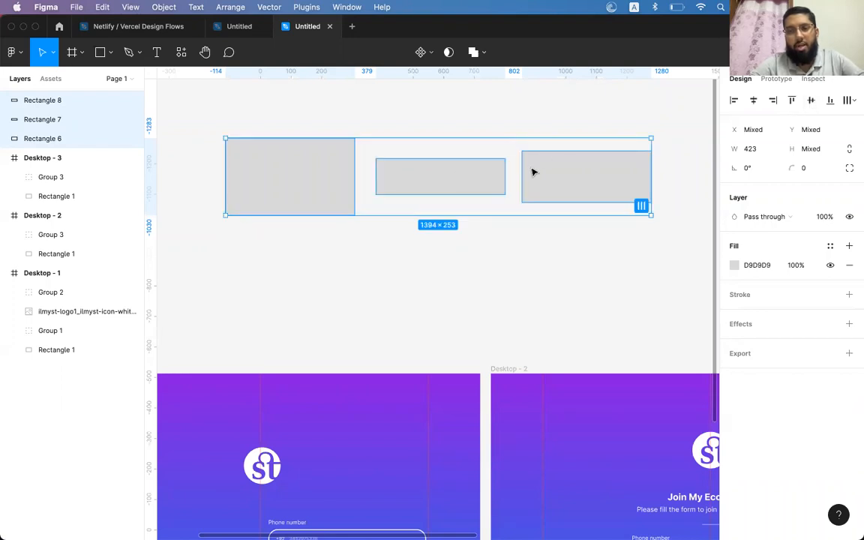
Fill the three rectangles with dark red 6F1C1C
click(734, 265)
click(687, 314)
click(683, 321)
click(709, 227)
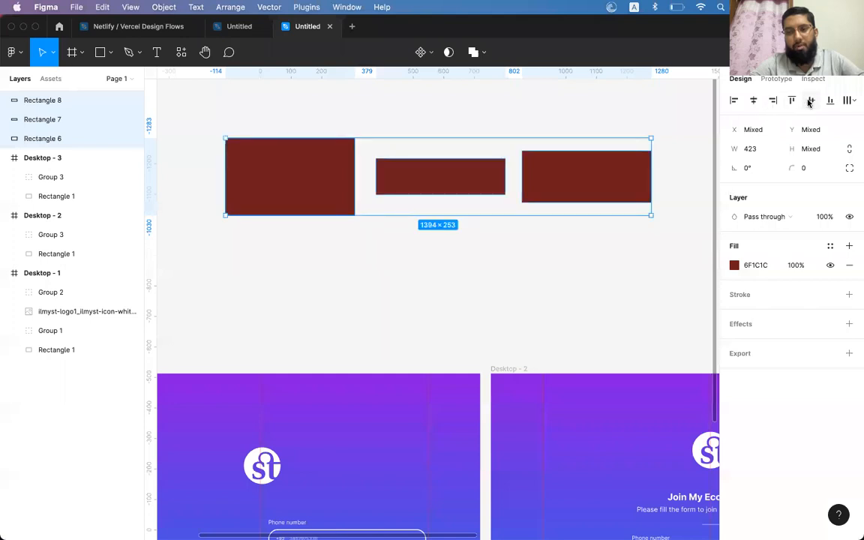
Try bottom, vertical-centre and left alignments on the rectangles, undoing the left alignment
click(830, 101)
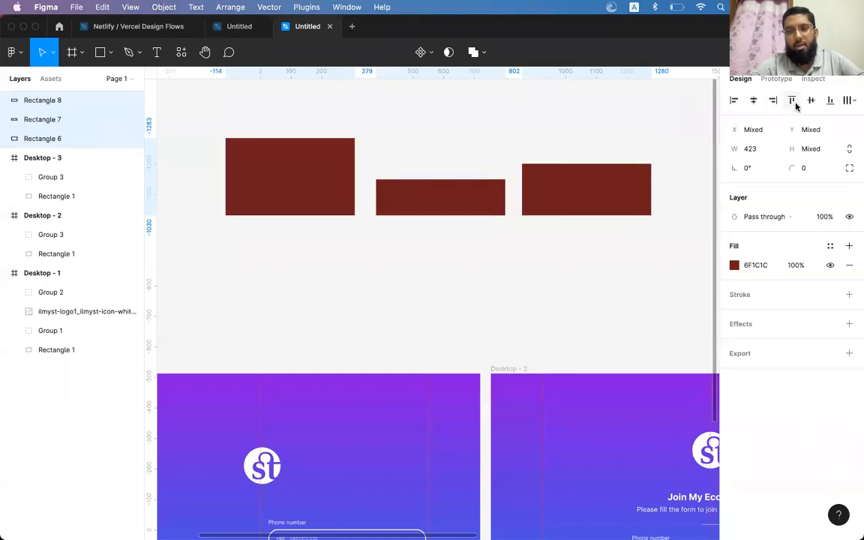
click(811, 102)
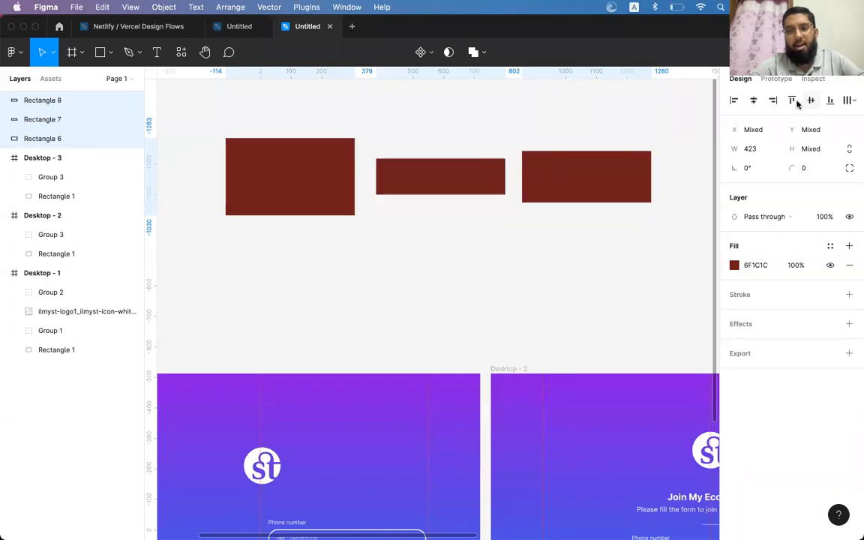
click(735, 101)
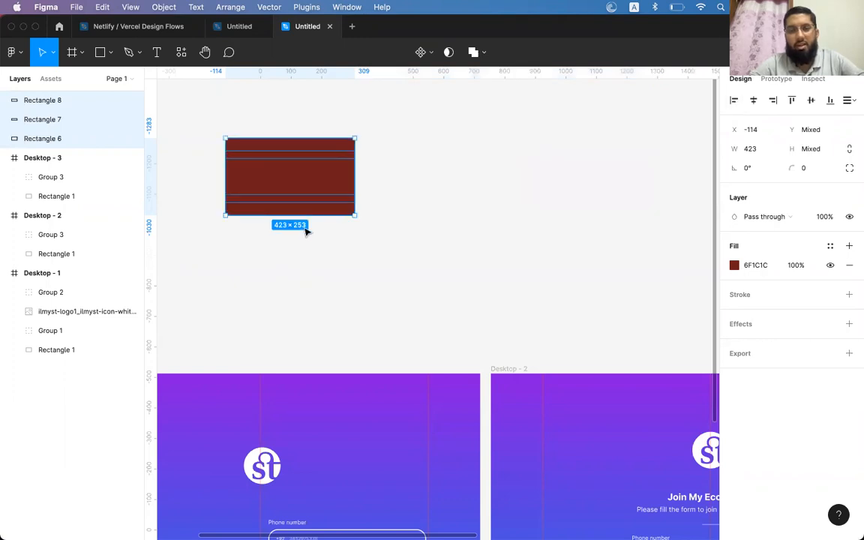
key(super+z)
Move the middle and right rectangles down into a column and align all three left
click(449, 257)
click(441, 176)
shift+click(558, 193)
drag(559, 193, 563, 294)
key(Escape)
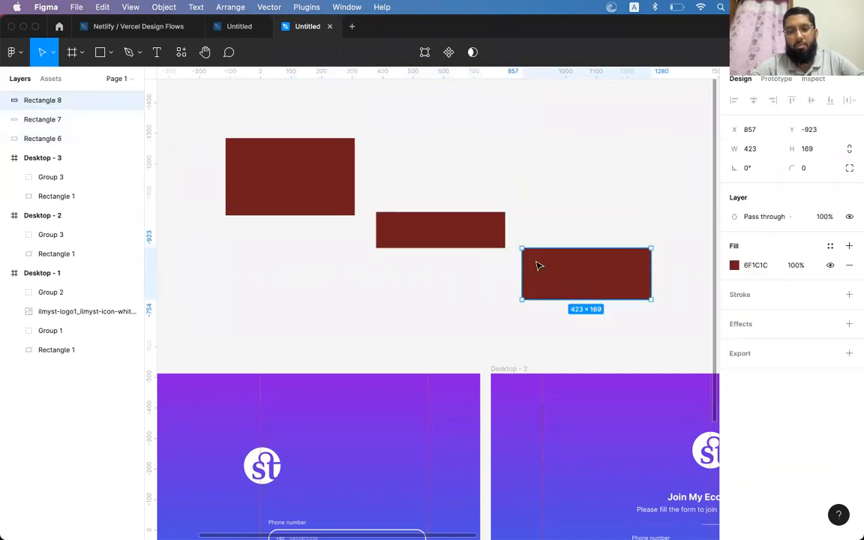
drag(538, 266, 537, 280)
click(469, 223)
drag(469, 224, 469, 239)
click(575, 299)
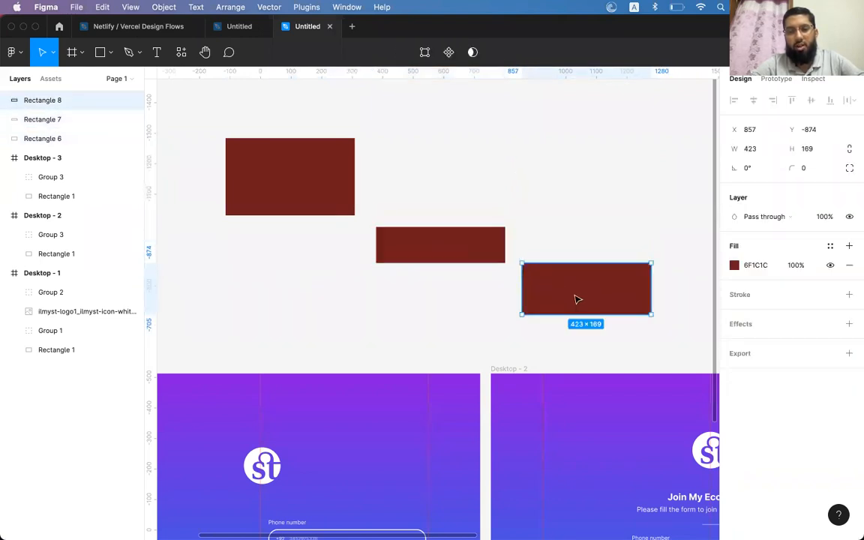
drag(574, 299, 577, 307)
shift+click(443, 239)
shift+click(330, 199)
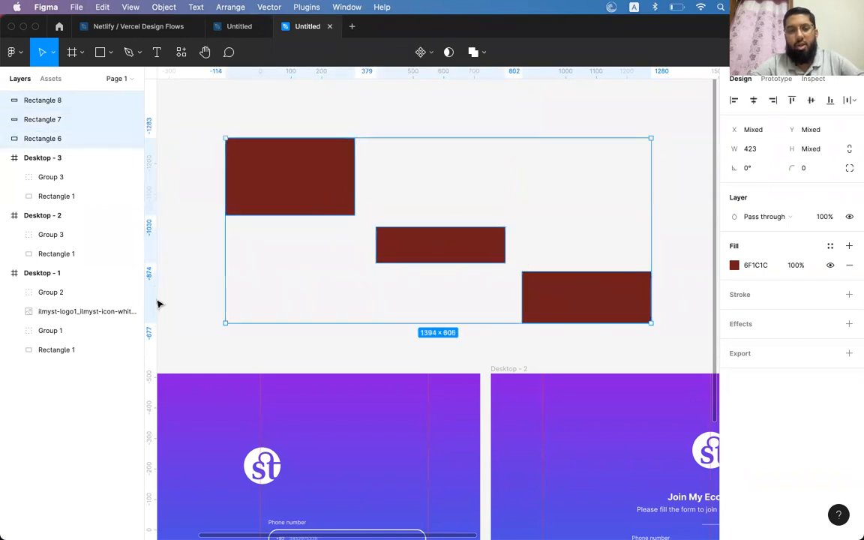
key(alt+a)
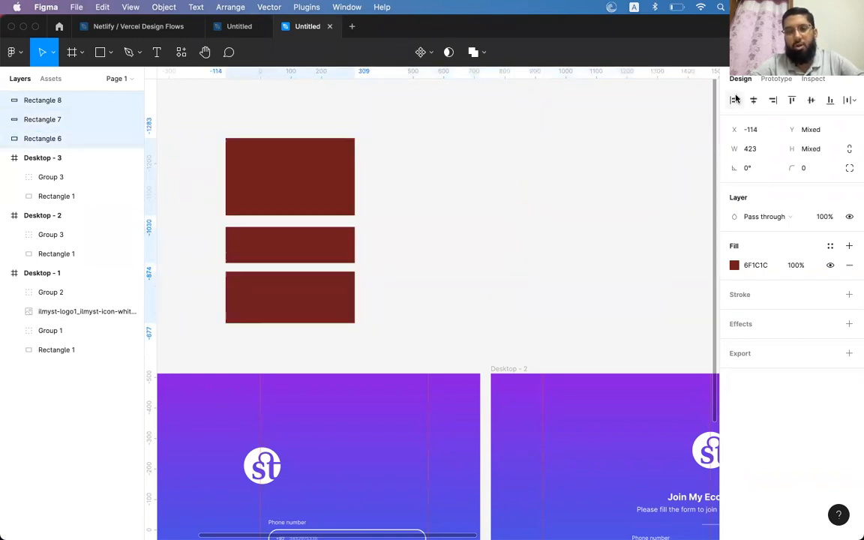
Narrow the two lower rectangles to 287 wide
click(405, 263)
click(318, 257)
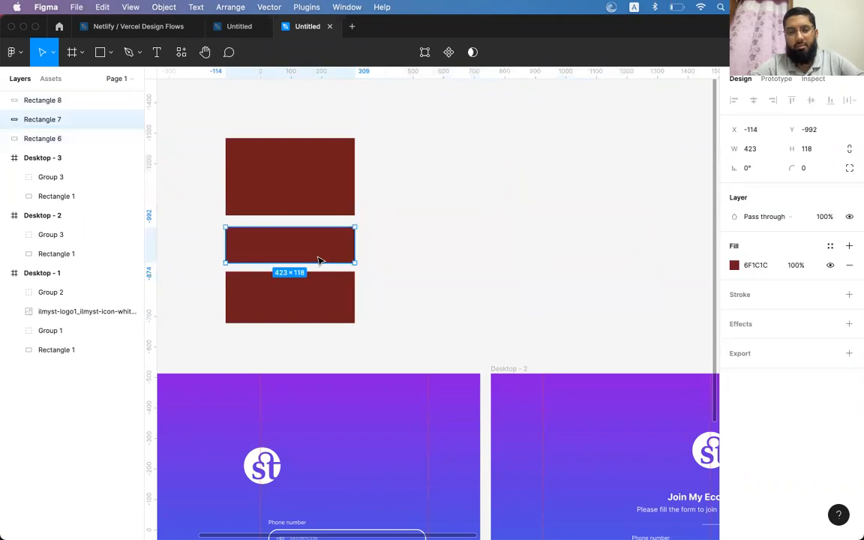
shift+click(330, 292)
drag(356, 251, 313, 251)
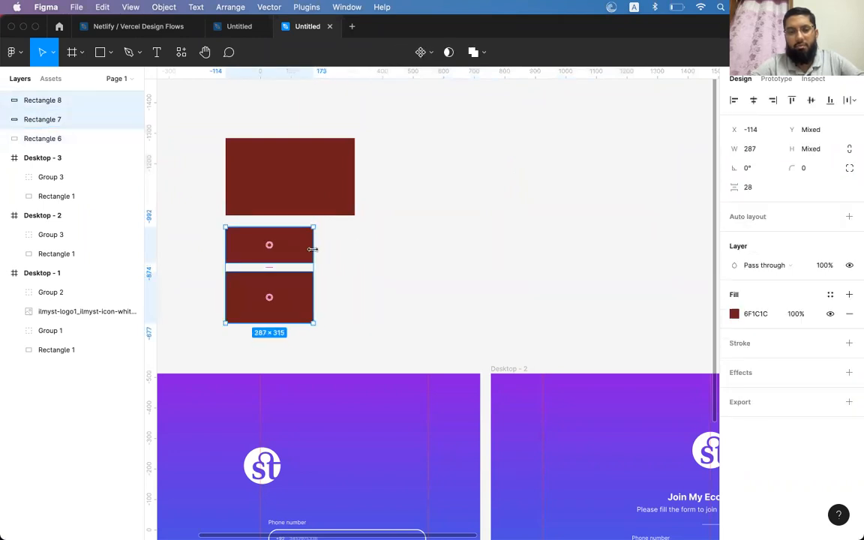
Right-align the lower rectangles with the top one, then select the bottom rectangle
click(372, 241)
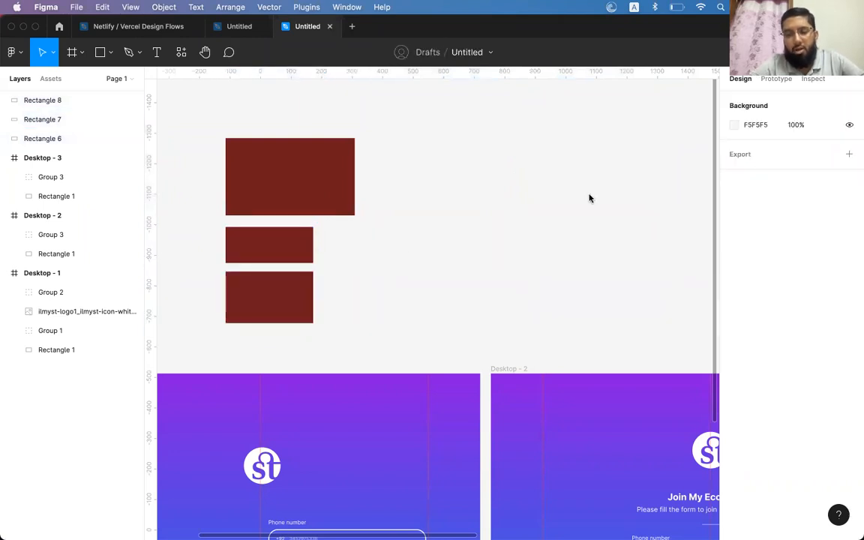
click(293, 246)
shift+click(293, 310)
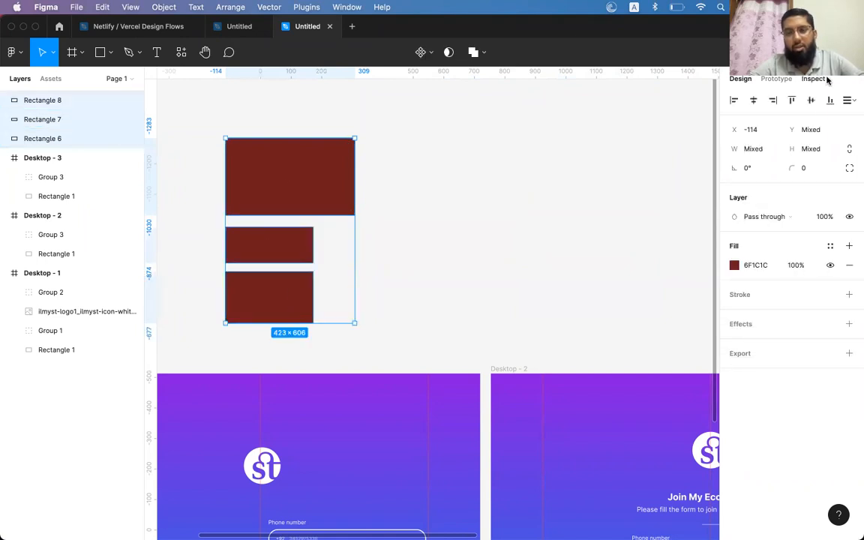
click(774, 103)
click(402, 183)
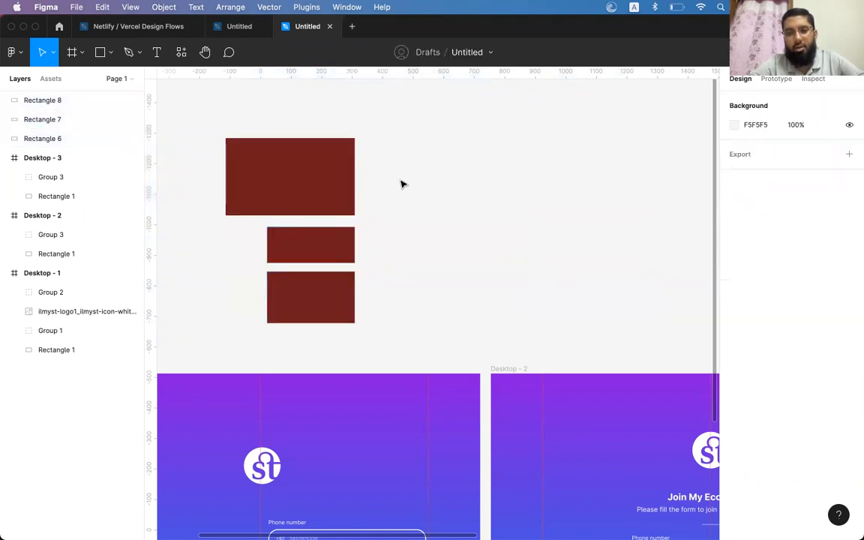
click(334, 319)
Clear the selection and scroll down to the purple gradient Desktop frames
click(434, 242)
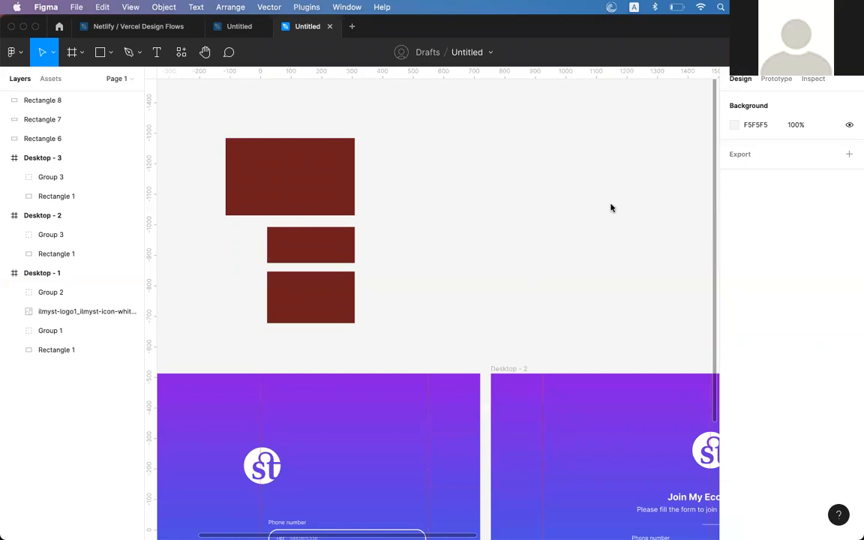
scroll(459, 224, down, 5)
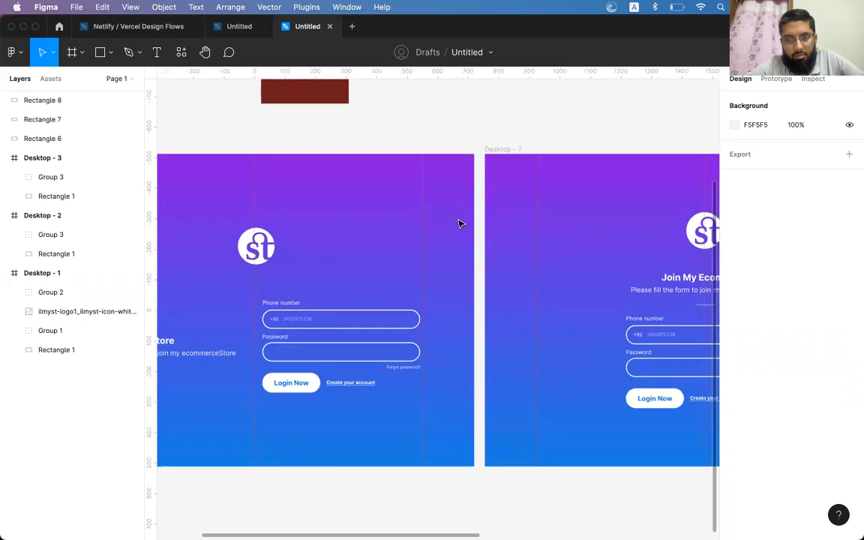
Select Desktop - 2 and its 550×642 Group 3 at X 445, Y 191, then return to the frame
scroll(459, 223, right, 6)
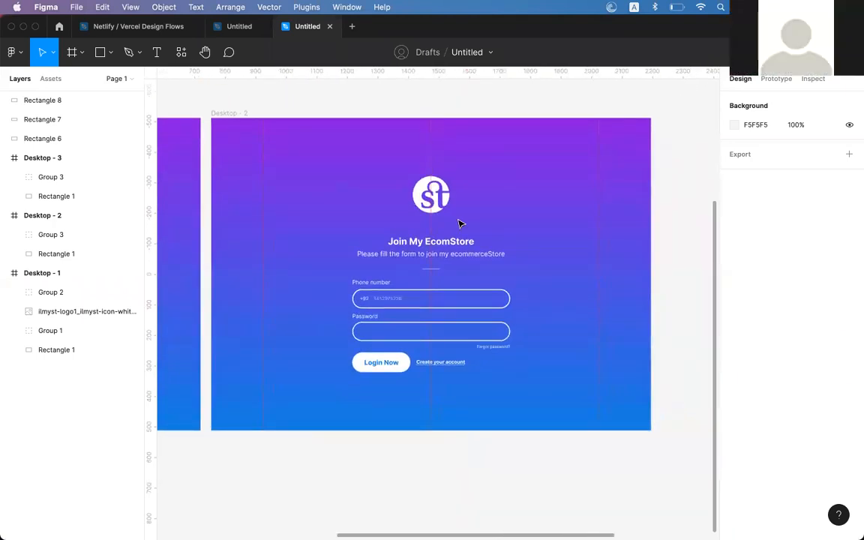
click(459, 224)
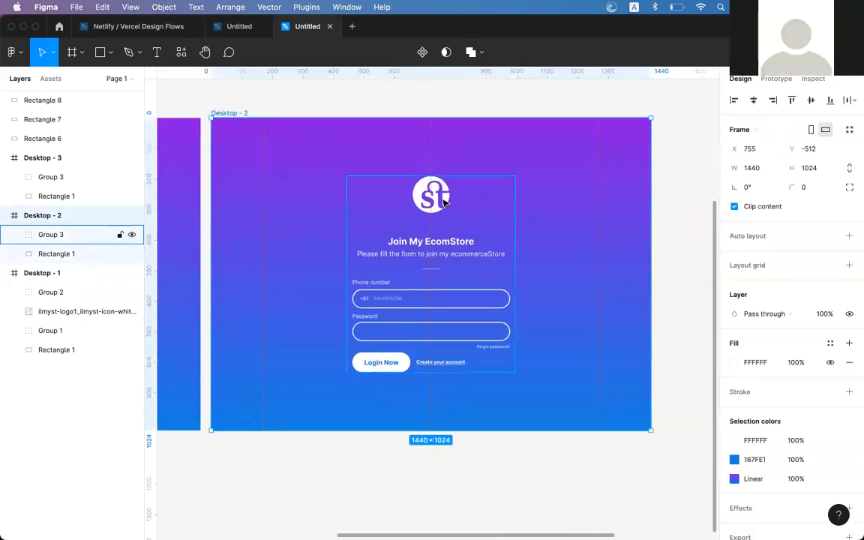
click(445, 203)
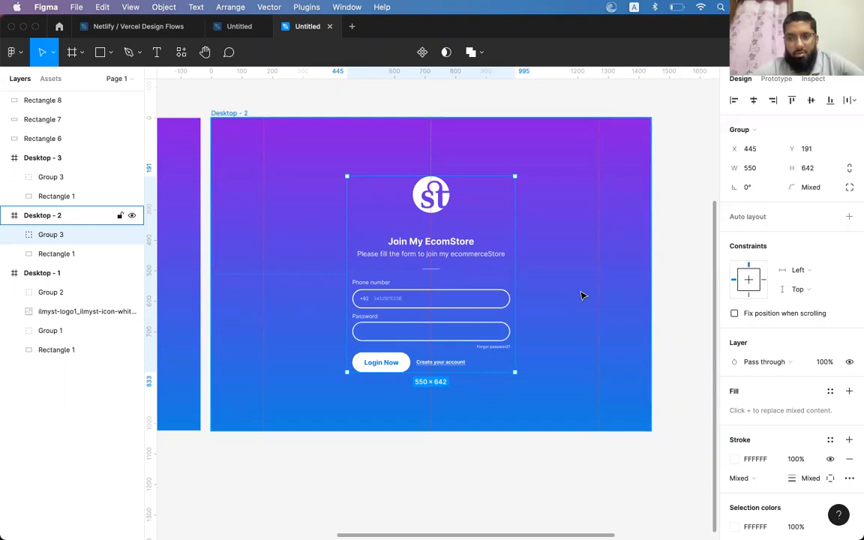
key(Escape)
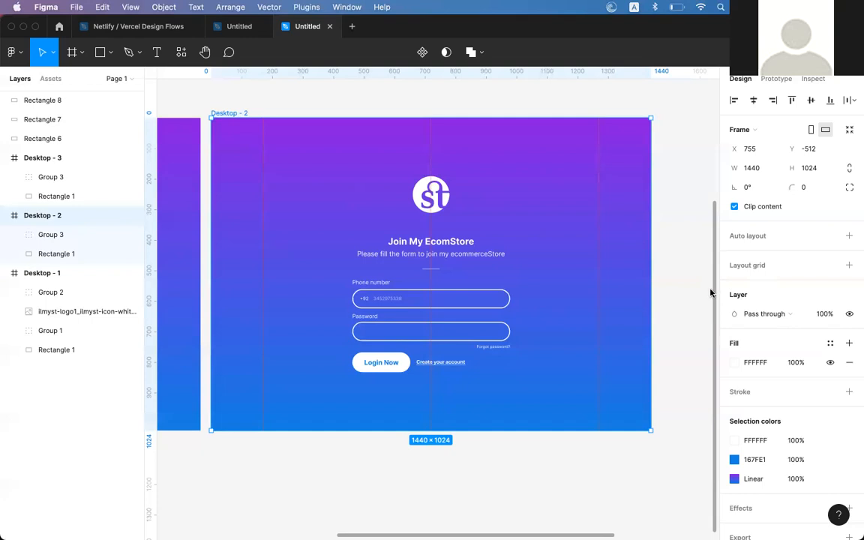
click(673, 216)
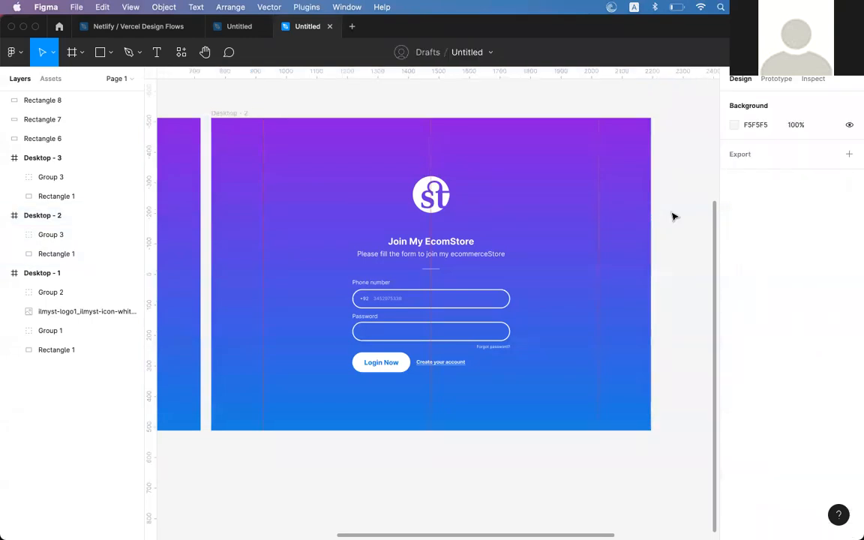
scroll(673, 216, right, 2)
scroll(674, 216, left, 2)
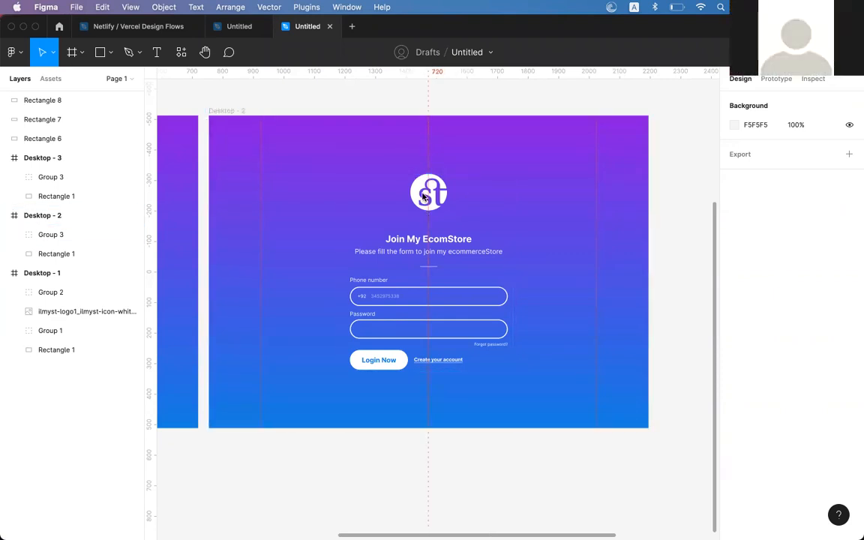
Add a vertical guide at 720 and a horizontal guide to Desktop - 2, select Group 3, and switch to Chrome
click(298, 160)
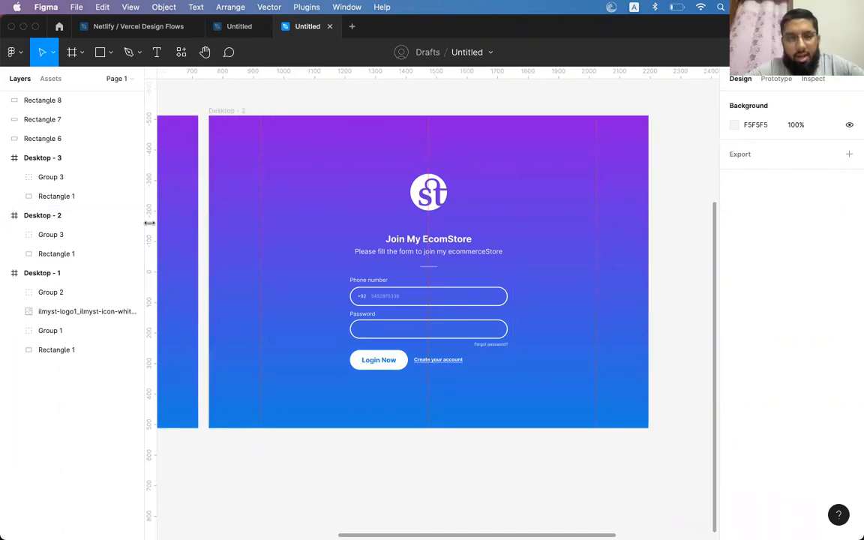
drag(148, 222, 343, 237)
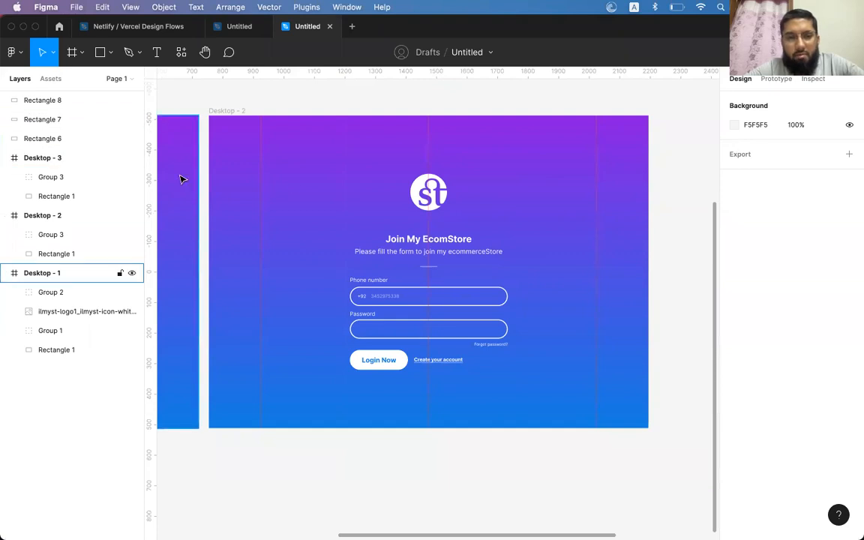
drag(380, 72, 361, 264)
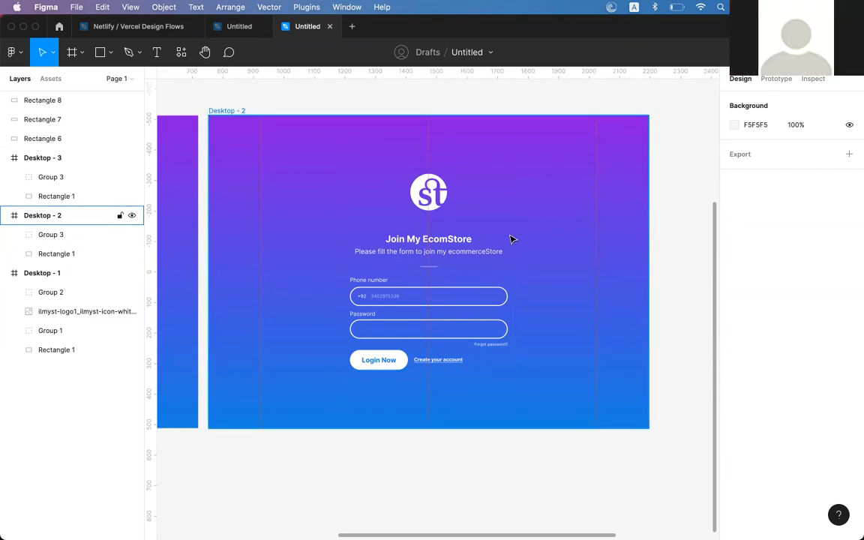
click(445, 199)
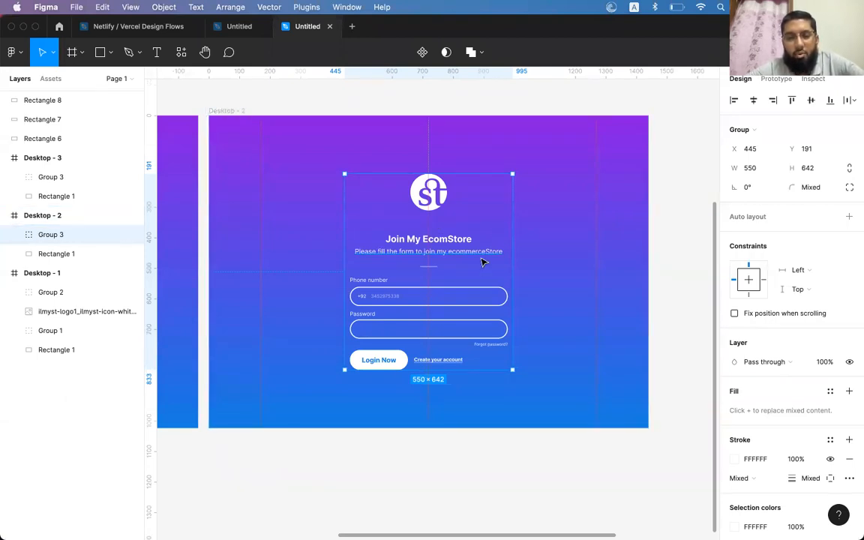
key(super+Tab)
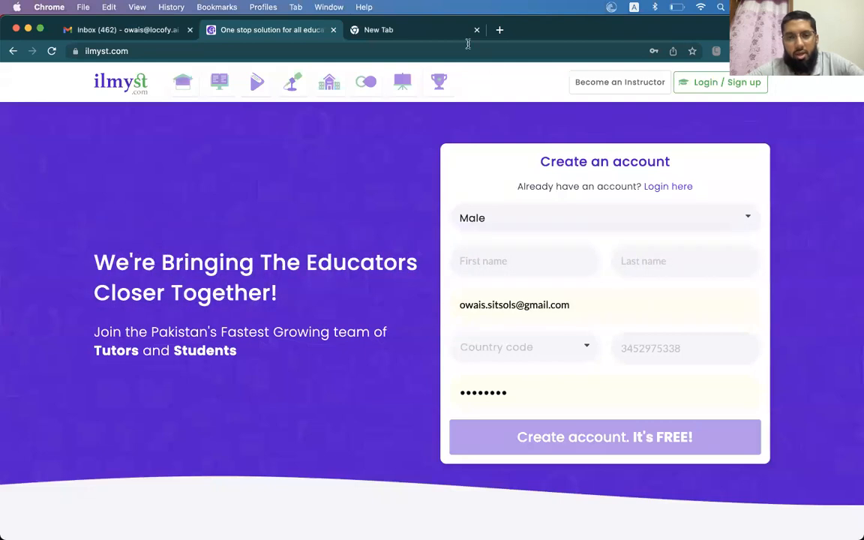
Load behance.net in the new Chrome tab
click(414, 30)
click(443, 50)
text(behan)
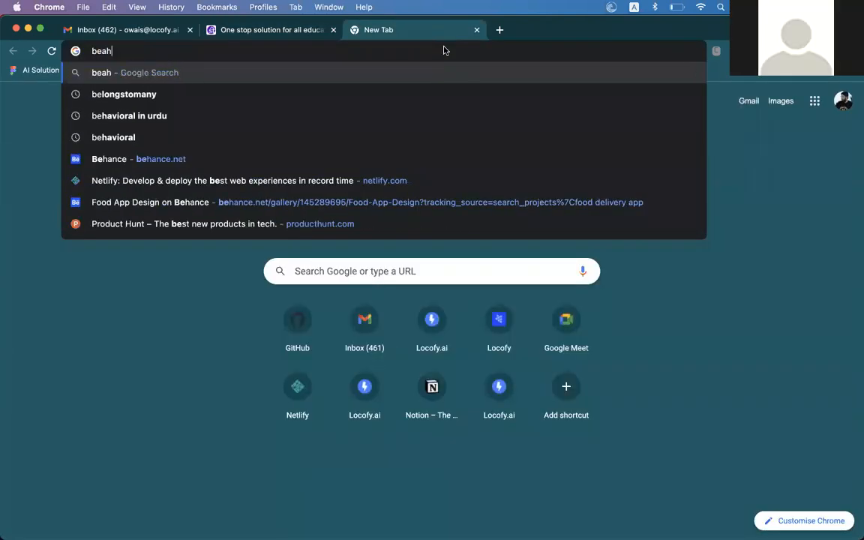
key(Return)
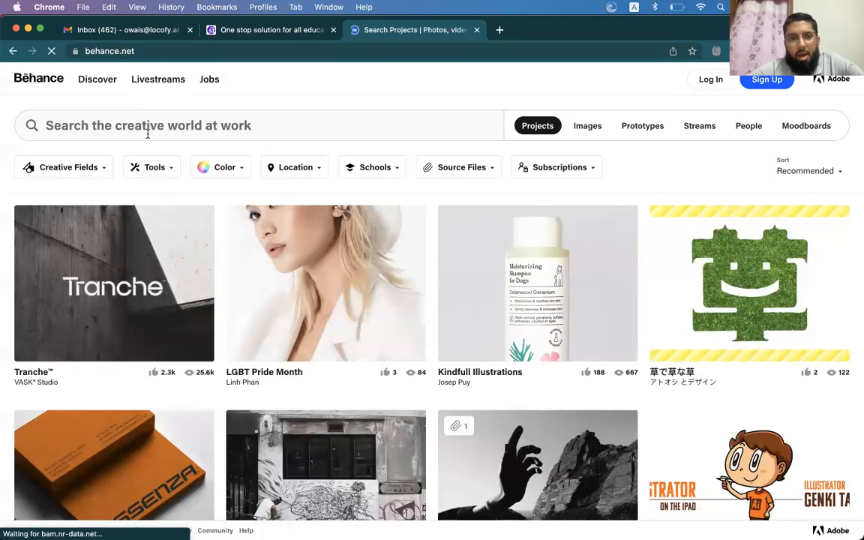
Search Behance for 'onlin food delivery'
click(148, 129)
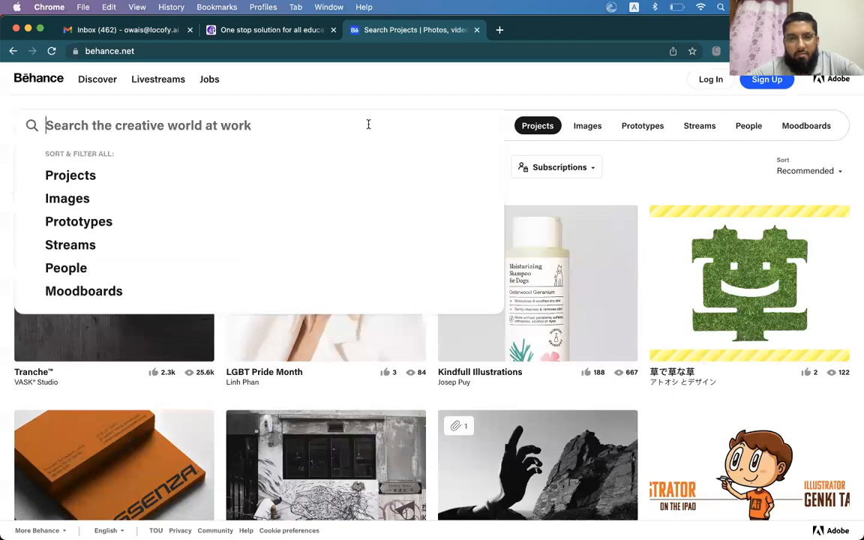
text(food)
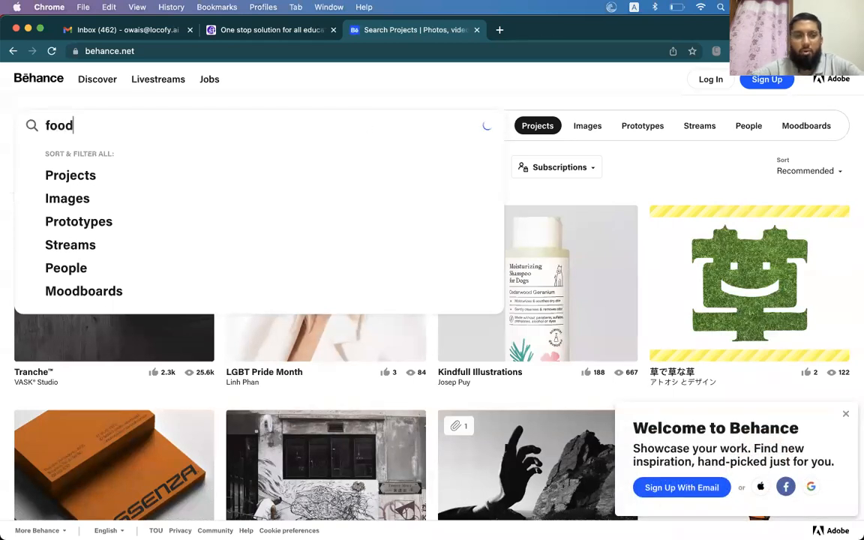
key(BackSpace)
key(BackSpace)
key(BackSpace)
key(BackSpace)
text(onlin)
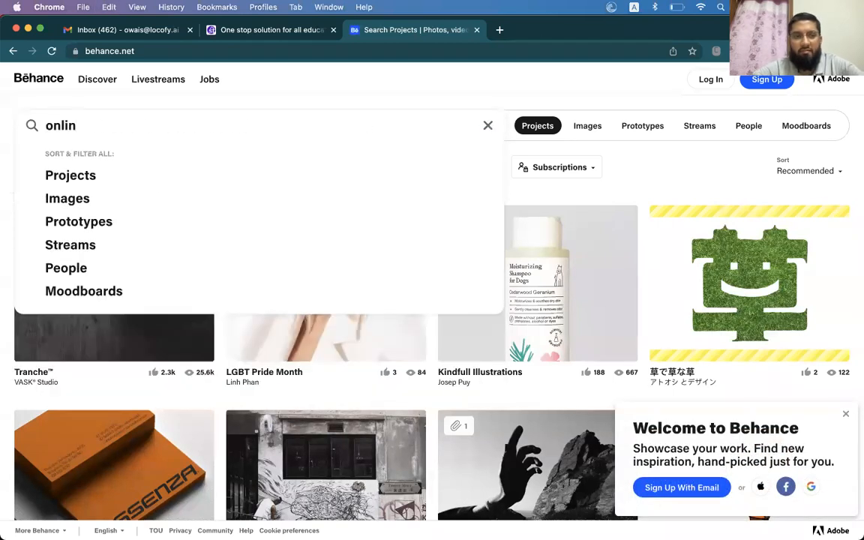
text( food delivery)
key(Return)
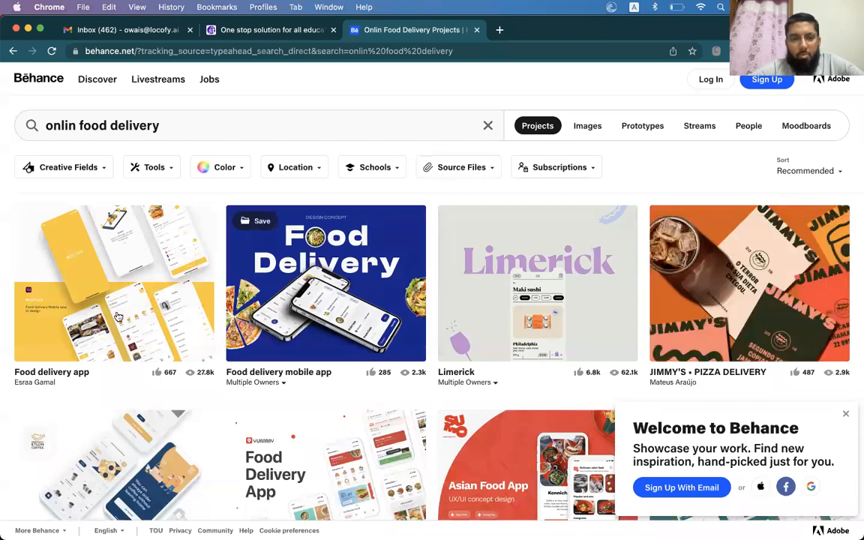
Select parts of the search query text, then dismiss the search suggestions
click(82, 125)
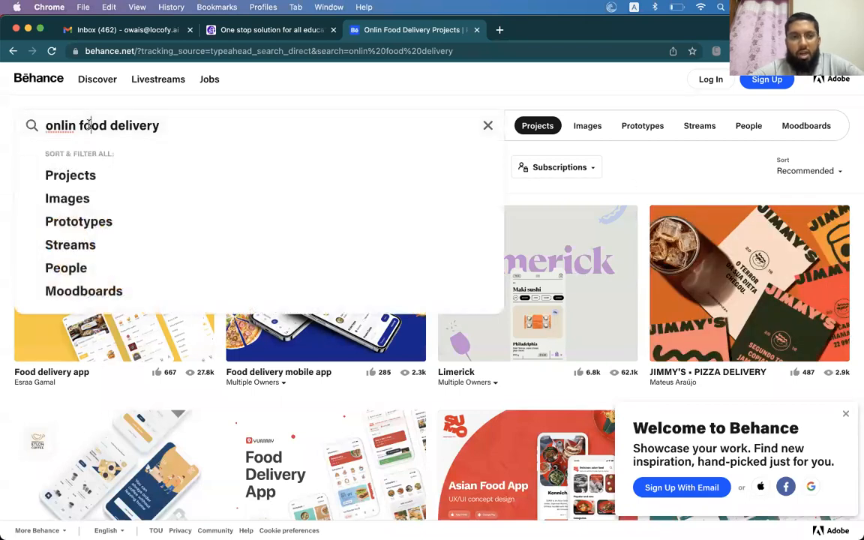
drag(159, 125, 79, 125)
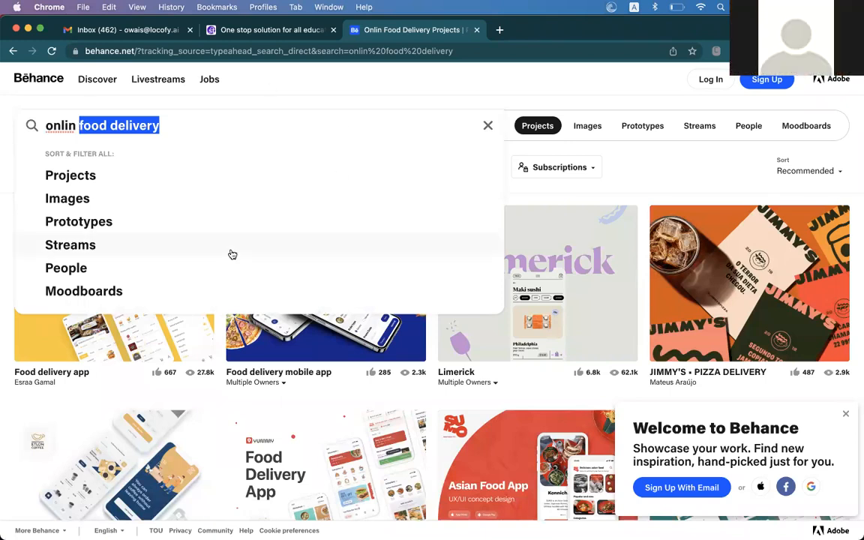
double_click(171, 125)
key(super+a)
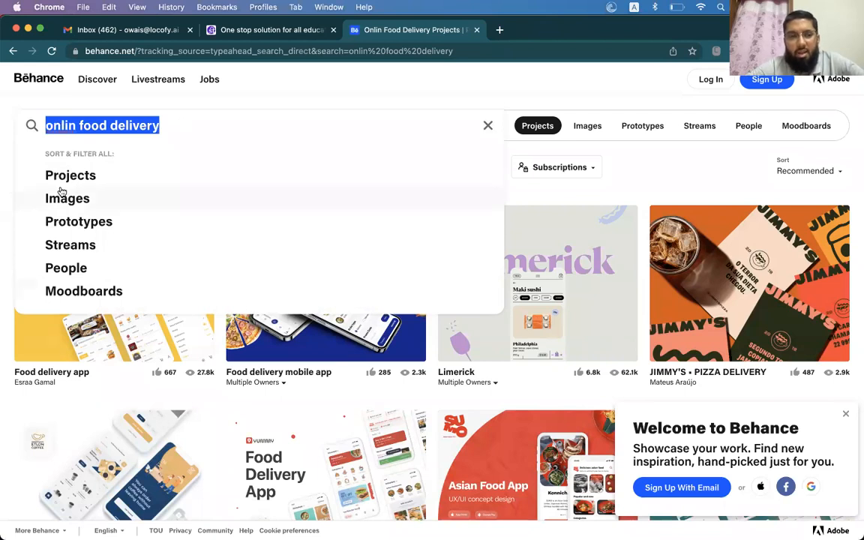
double_click(145, 125)
triple_click(145, 125)
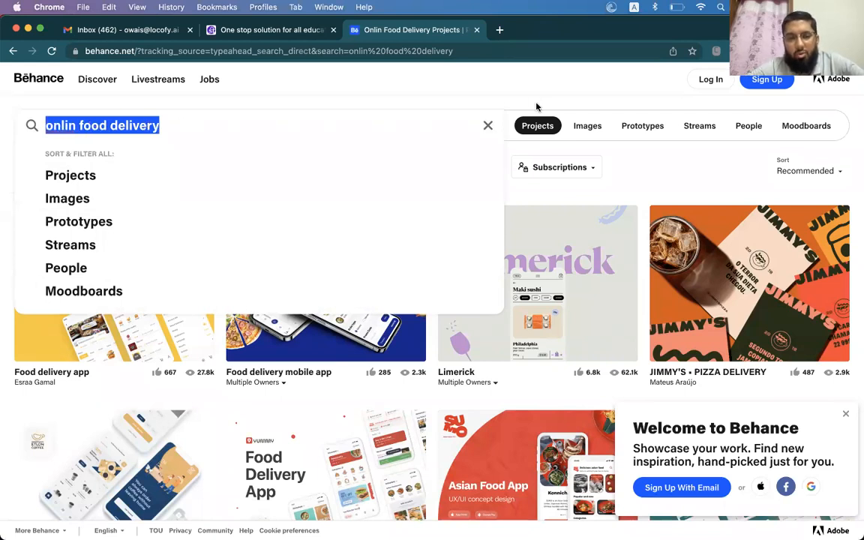
click(312, 393)
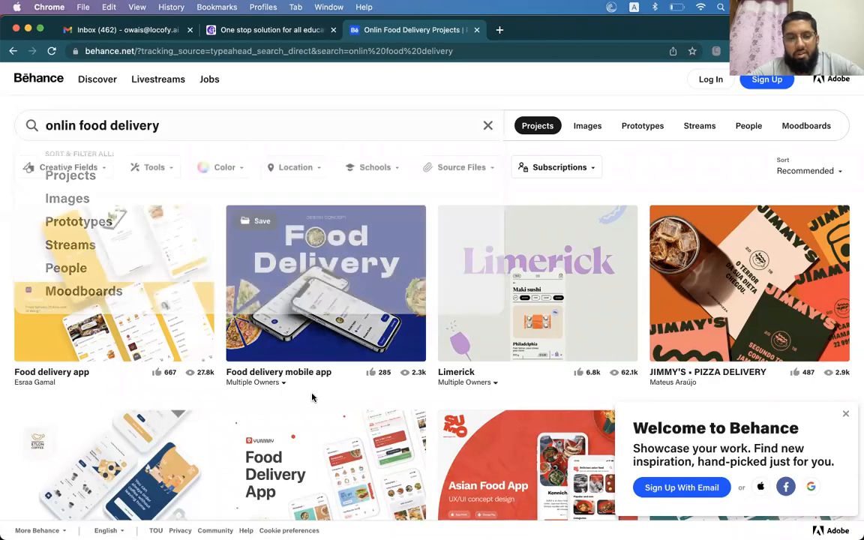
click(165, 240)
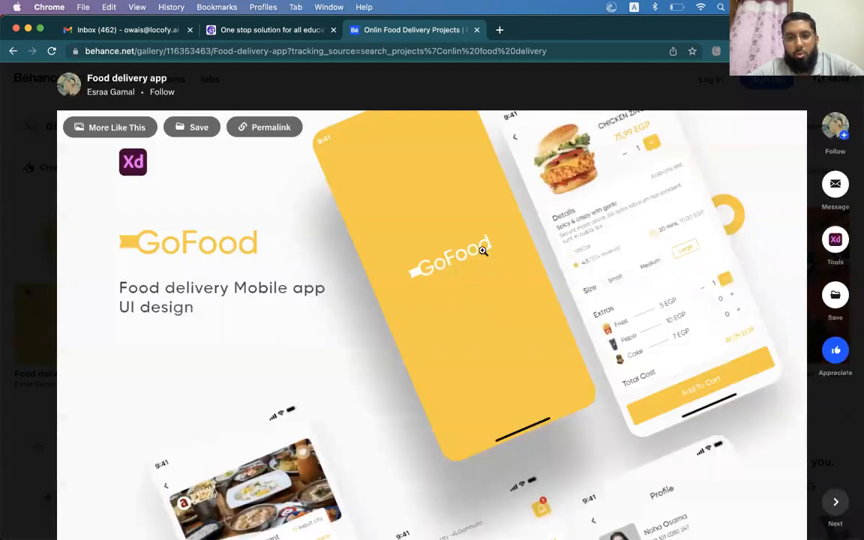
click(484, 263)
scroll(484, 263, down, 5)
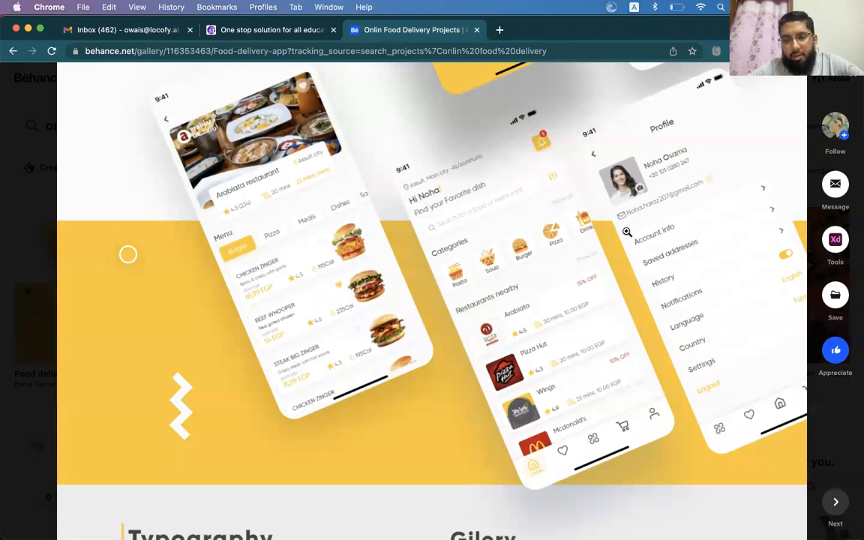
scroll(515, 289, down, 5)
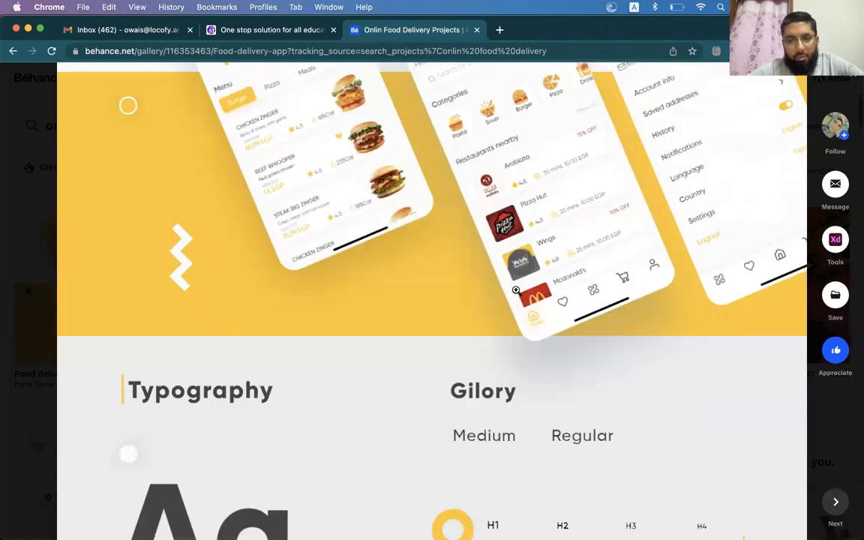
key(Escape)
scroll(518, 295, down, 1)
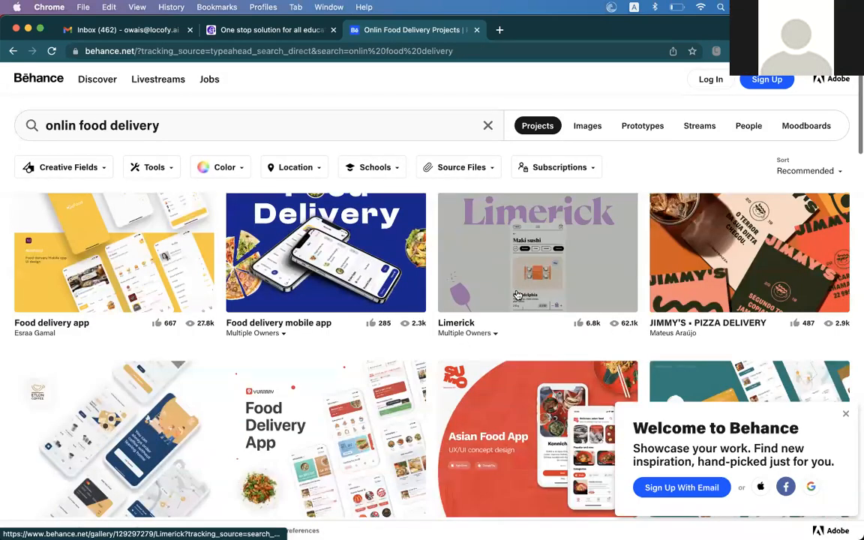
Return to Figma, clear the selection, and select the form group inside Desktop - 2
key(super+Tab)
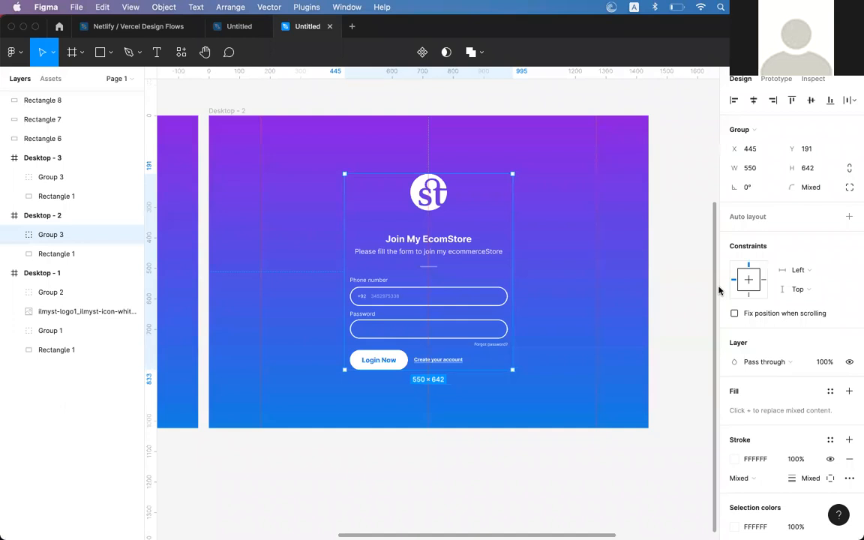
click(514, 445)
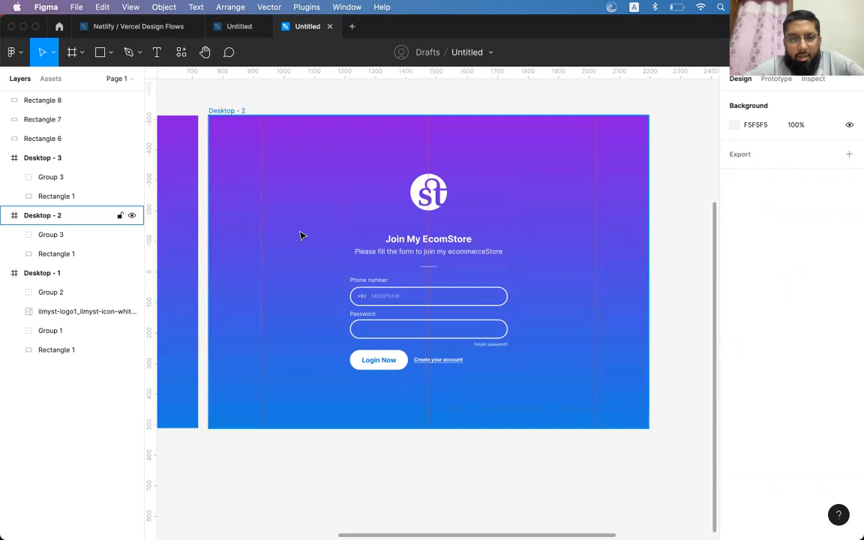
click(441, 241)
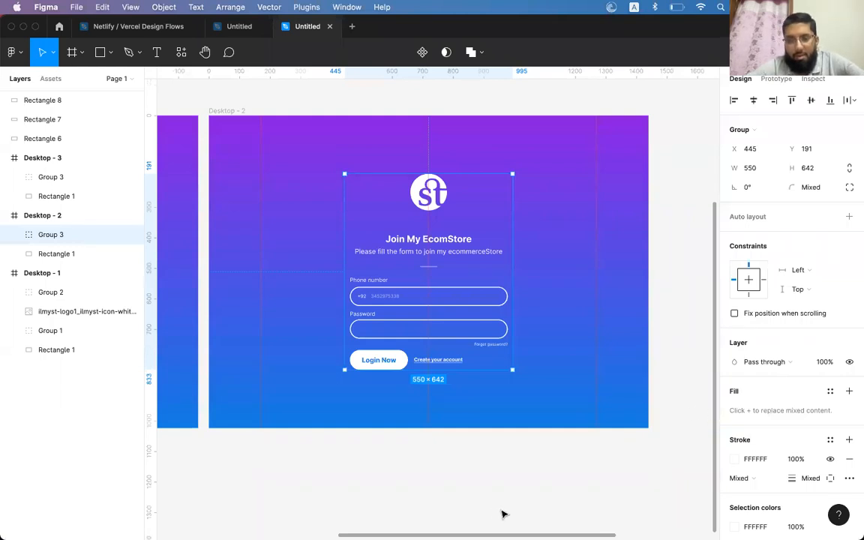
Raise the system volume and bring Chrome's Behance food delivery results to the front
mouse_move(458, 534)
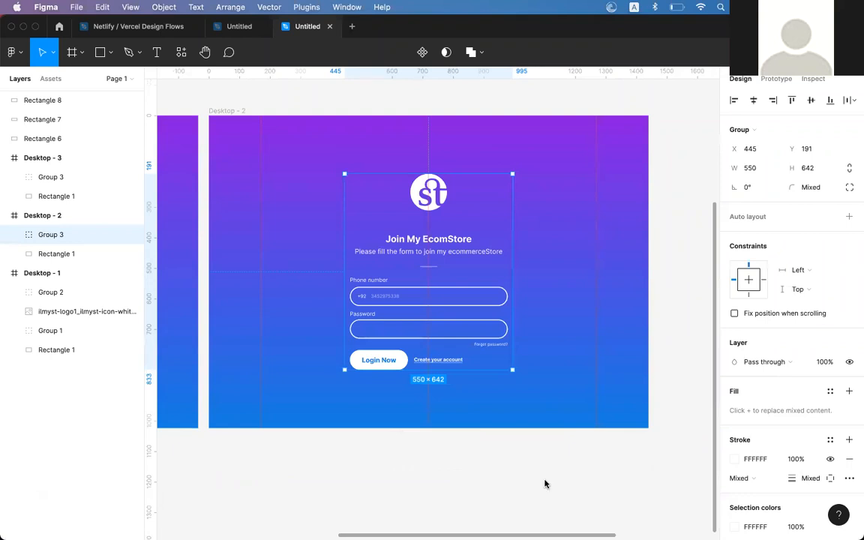
mouse_move(496, 529)
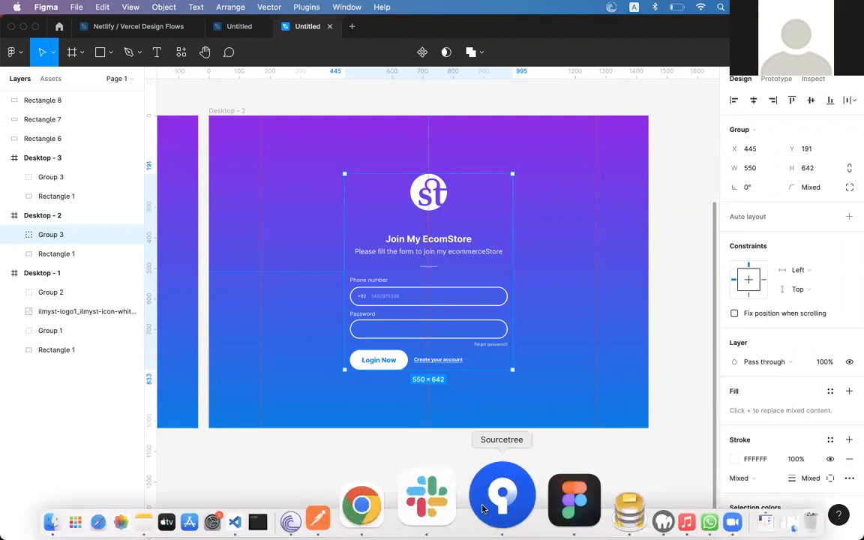
key(XF86AudioRaiseVolume)
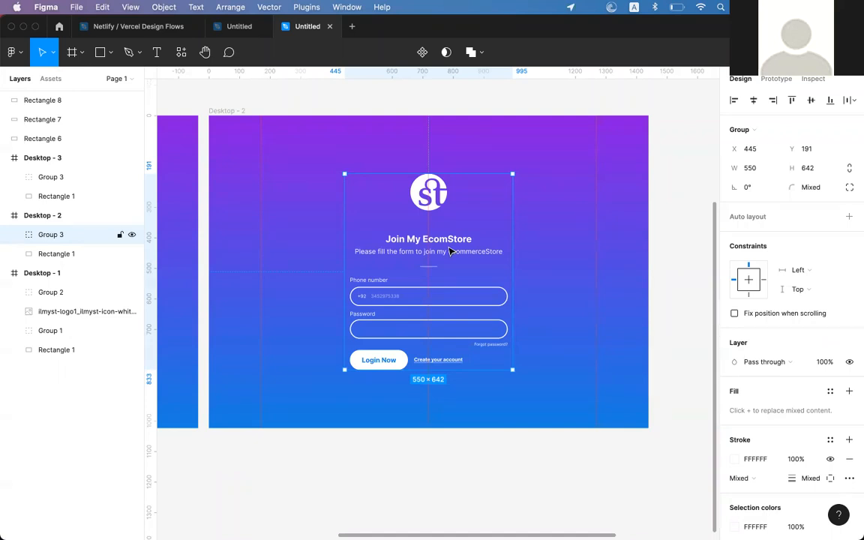
key(super+Tab)
key(Left)
key(Left)
key(Left)
key(Left)
key(Left)
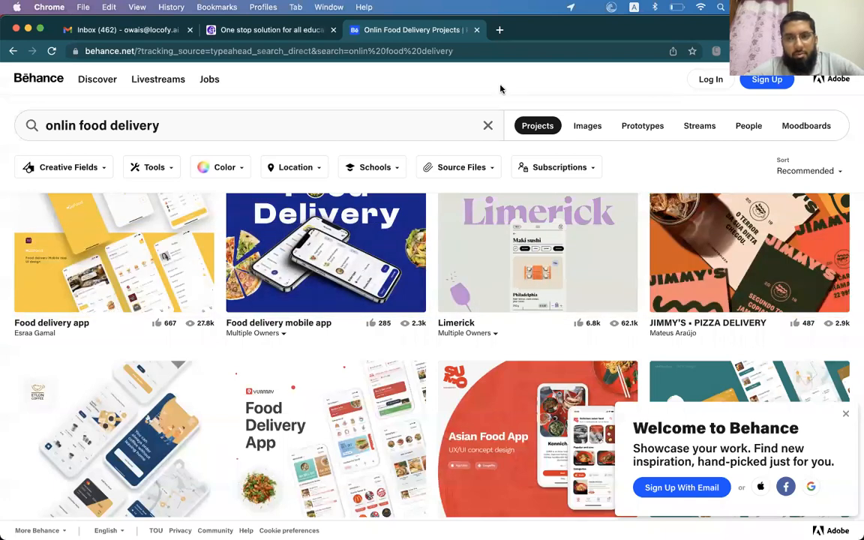
Open Behance's Adobe sign-in page and bring up the context menu beside the Sign in heading
click(706, 80)
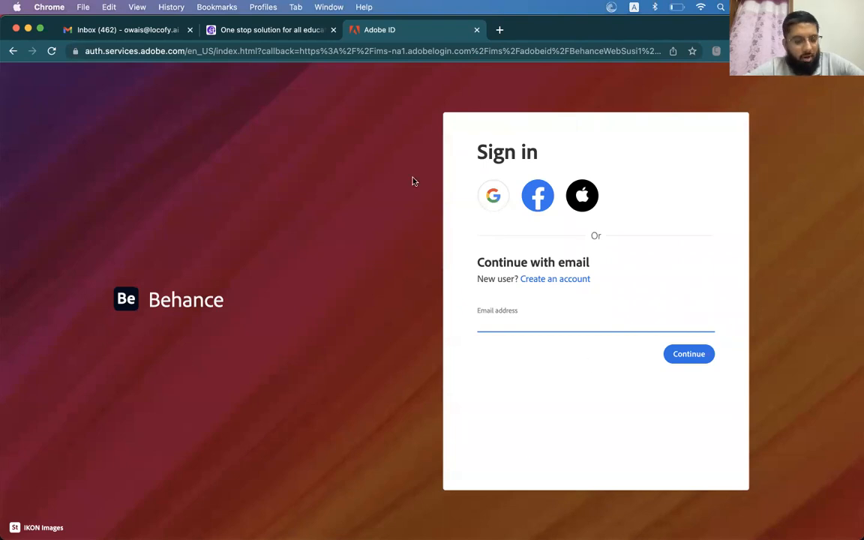
click(294, 180)
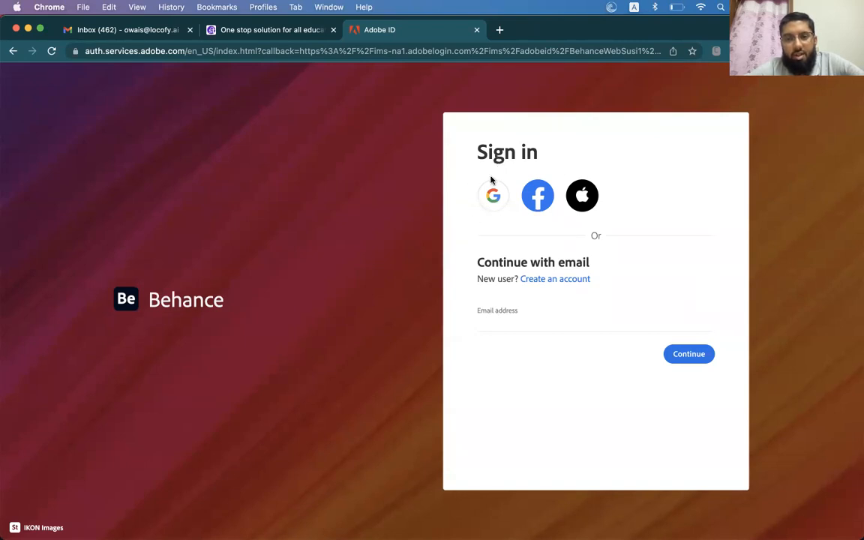
drag(432, 137, 563, 156)
click(563, 156)
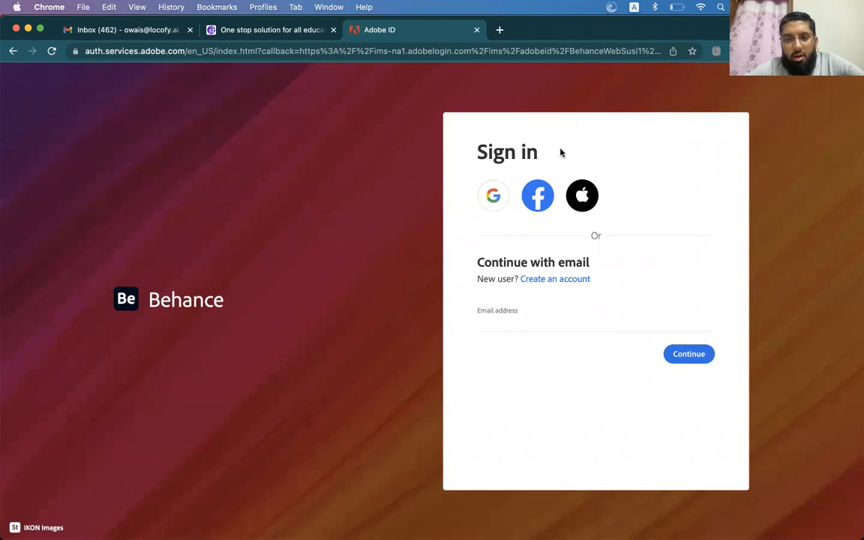
right_click(560, 151)
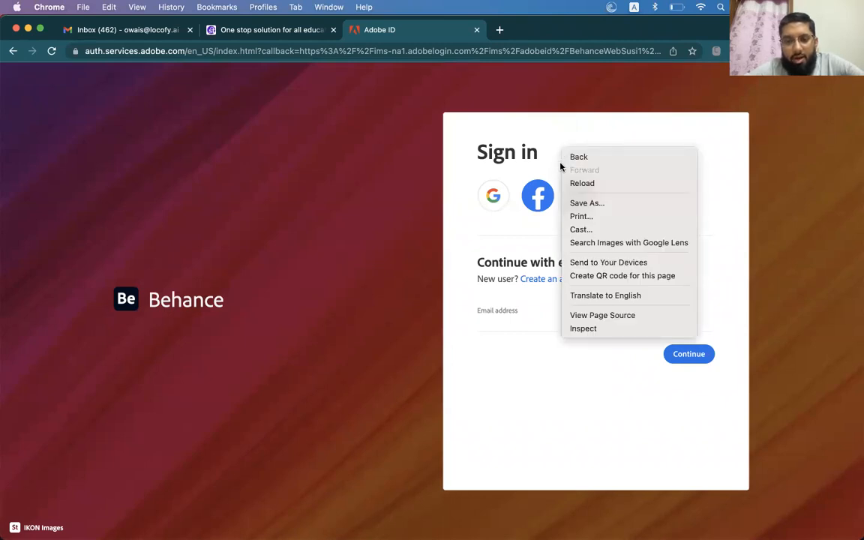
Open DevTools with a taller panel and inspect the Sign in heading element
click(582, 330)
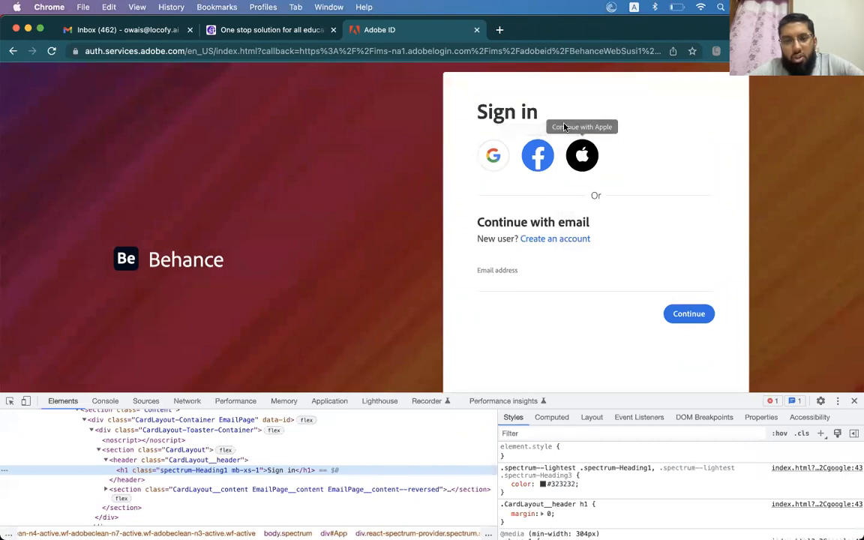
drag(570, 393, 571, 298)
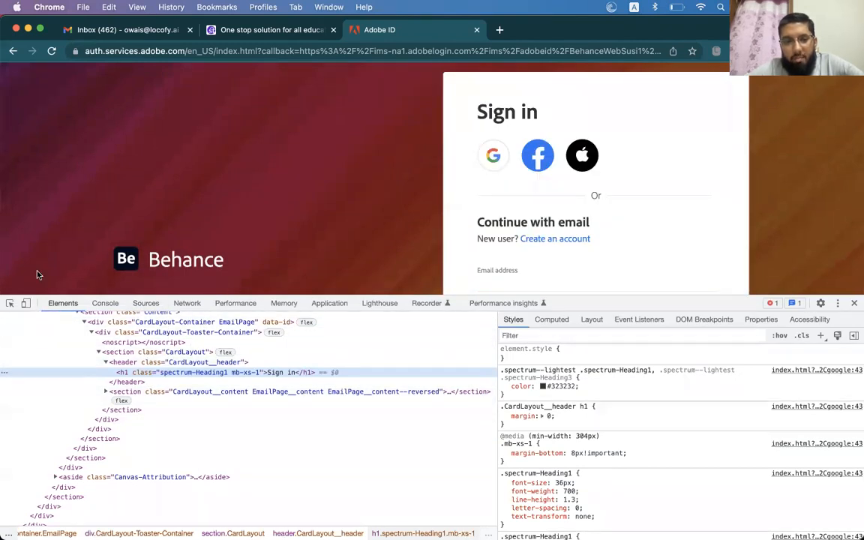
click(9, 304)
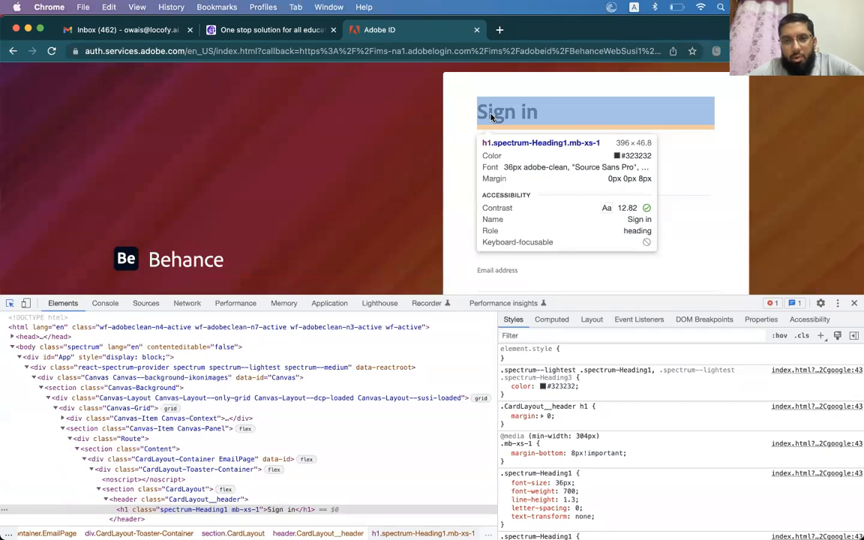
click(491, 116)
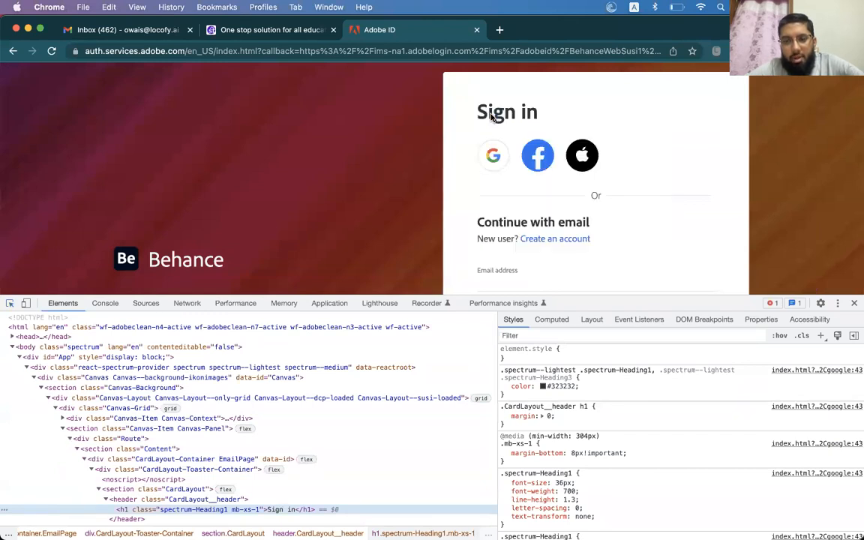
Review the heading's font styles (36px size, weight 700), then close DevTools
scroll(581, 371, down, 2)
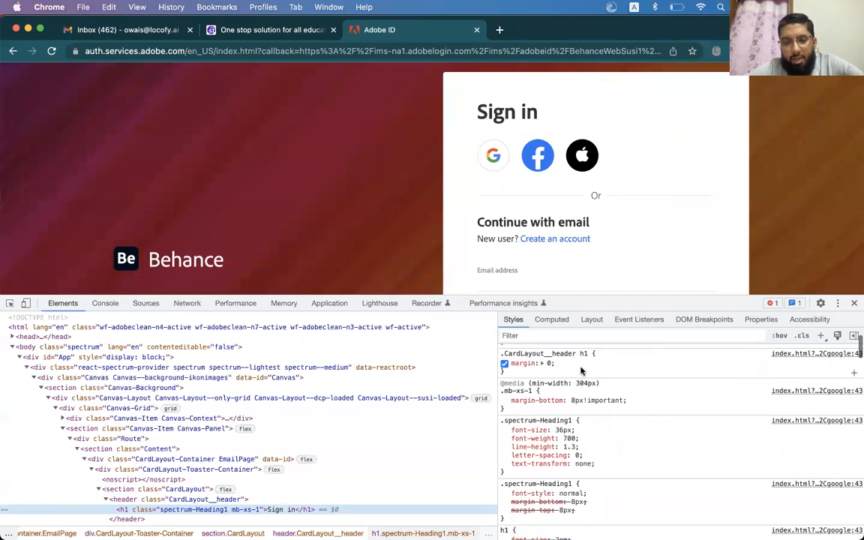
mouse_move(511, 431)
mouse_down()
mouse_move(576, 432)
mouse_move(517, 438)
mouse_up()
click(602, 460)
drag(612, 464, 518, 432)
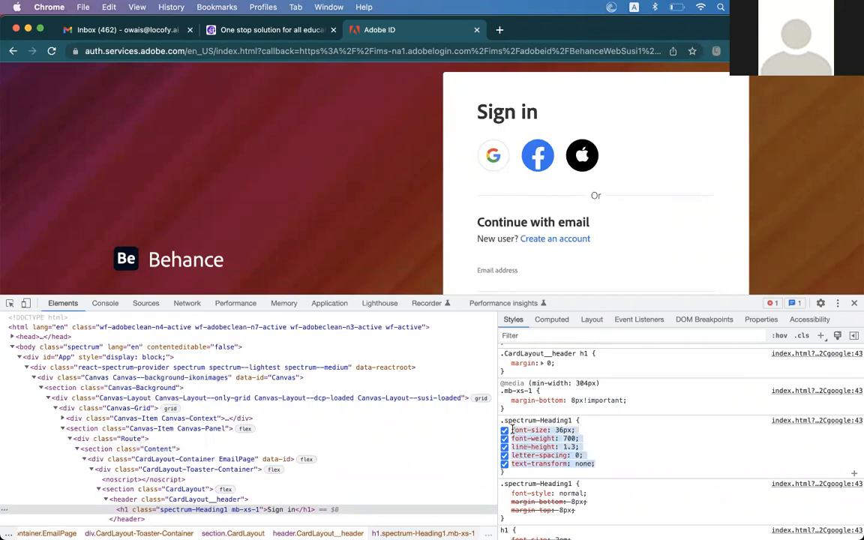
click(606, 447)
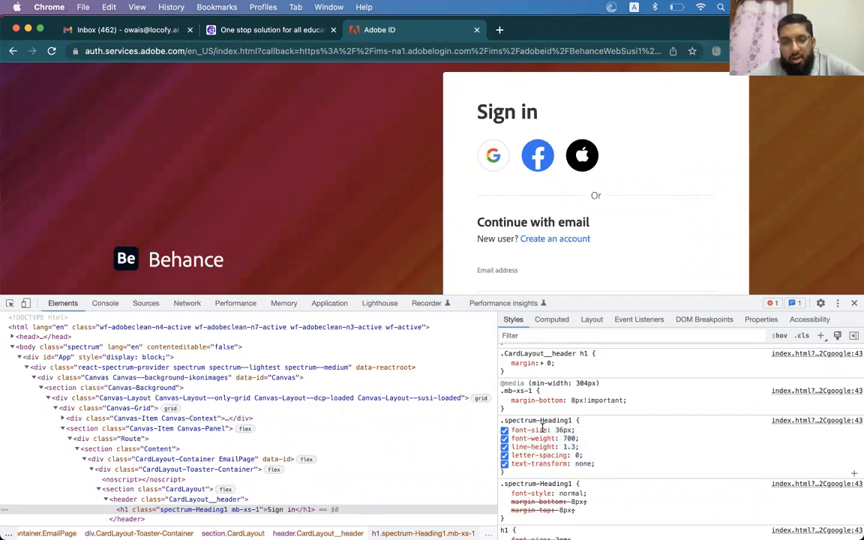
drag(513, 432, 570, 464)
click(601, 448)
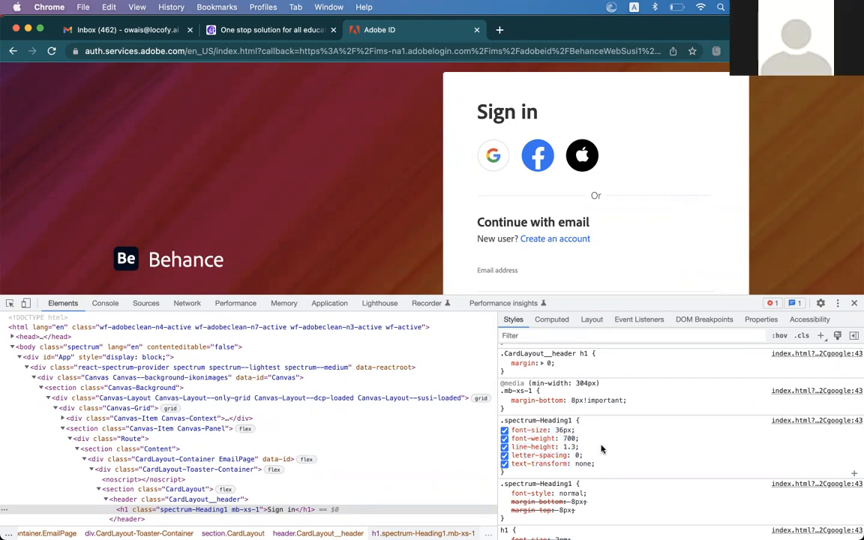
scroll(601, 449, up, 2)
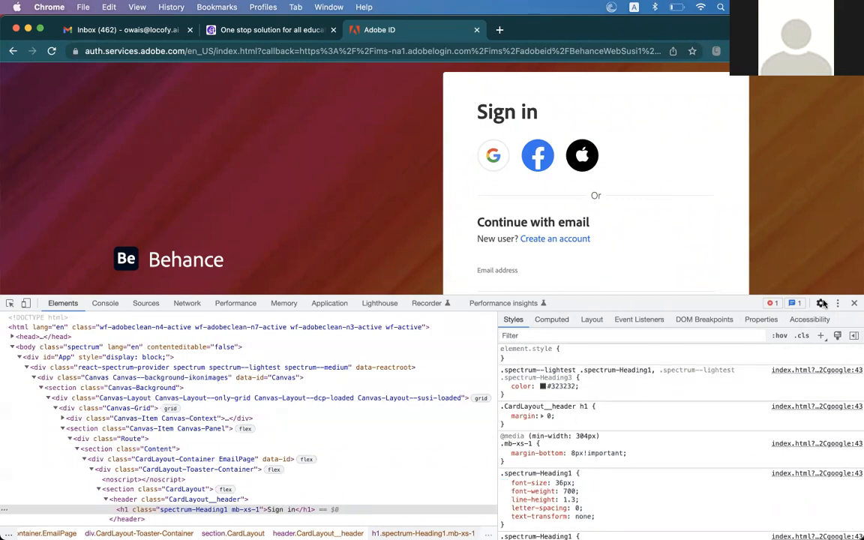
click(851, 303)
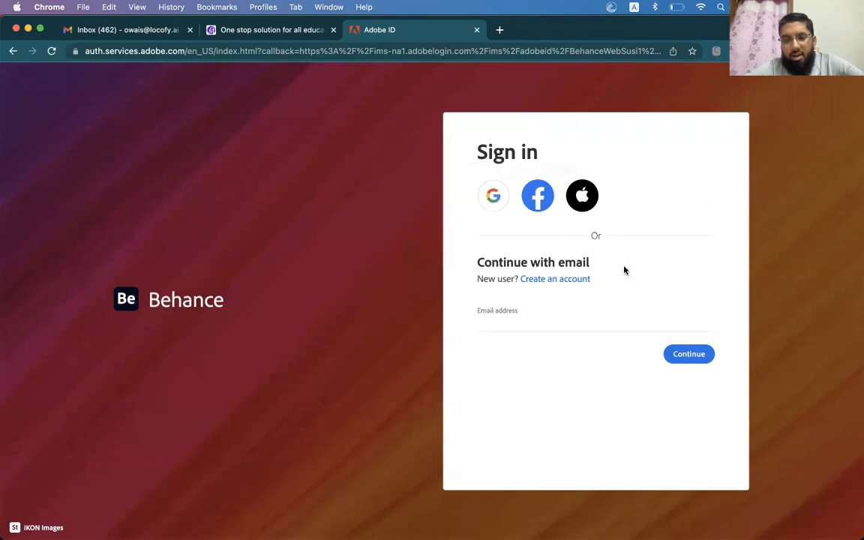
Switch back to Figma and select the Desktop - 2 frame
key(super+Tab)
click(137, 283)
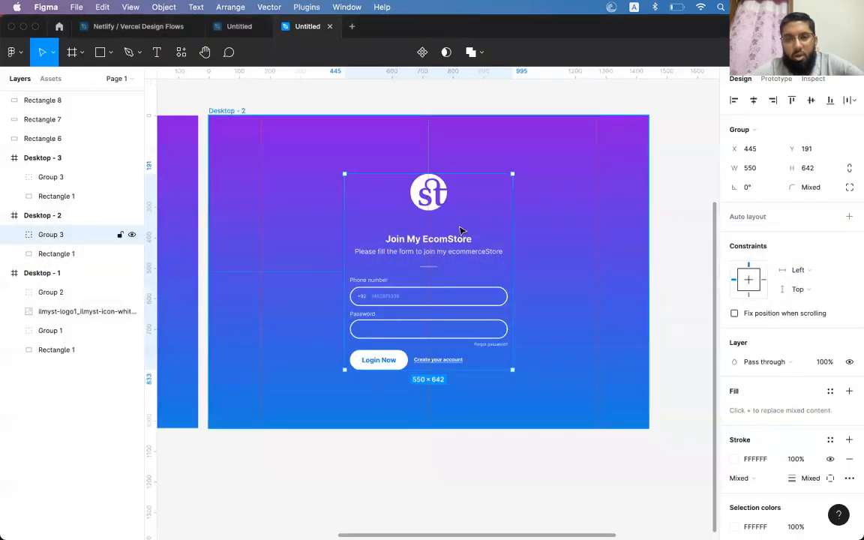
click(560, 200)
key(super+Tab)
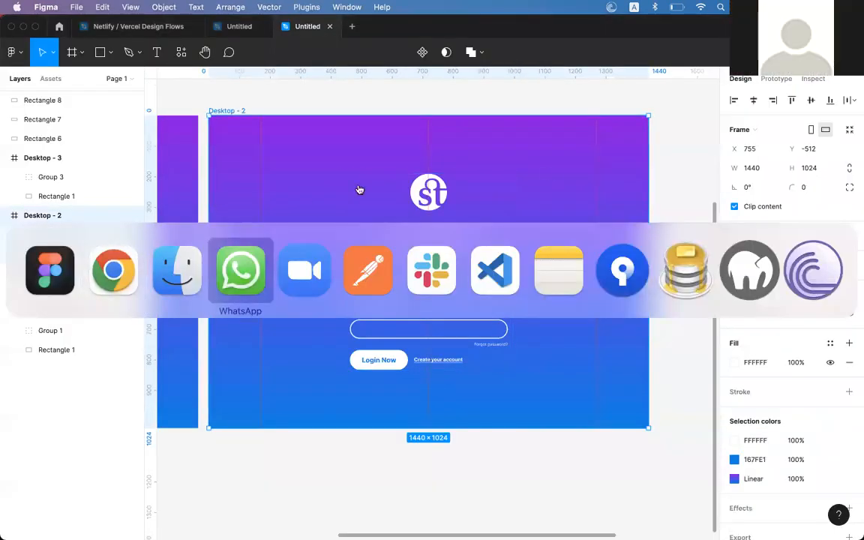
Drag the 5.08.47 PM Desktop screenshot from Finder into Desktop - 2, then undo the placement
click(177, 272)
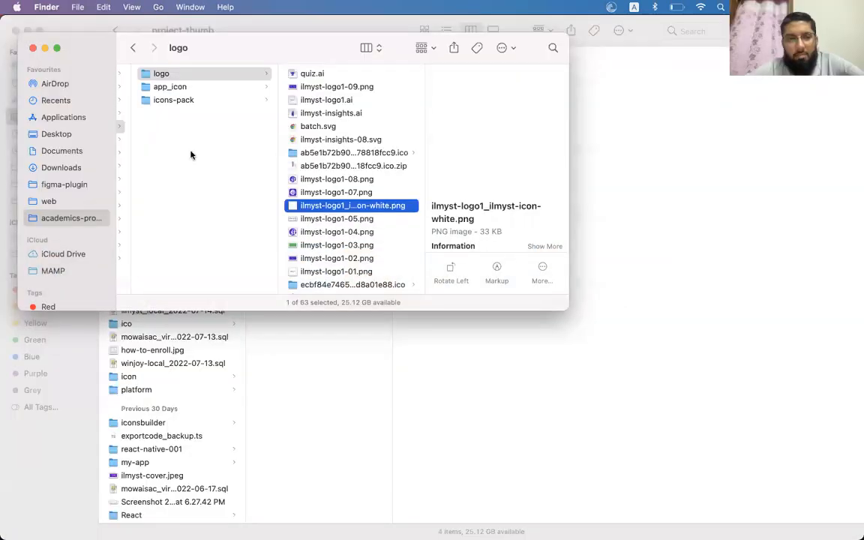
click(76, 101)
click(57, 134)
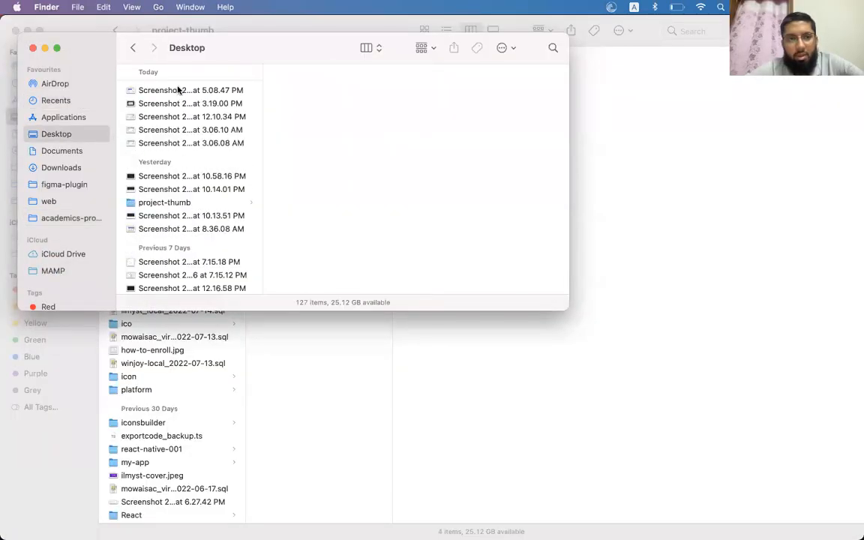
click(159, 91)
drag(171, 92, 436, 251)
scroll(581, 382, down, 2)
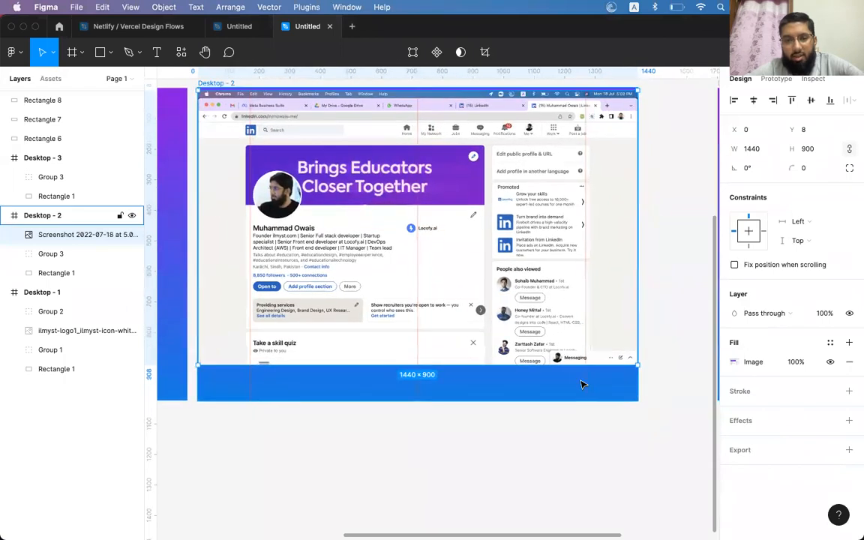
key(super+z)
key(super+z)
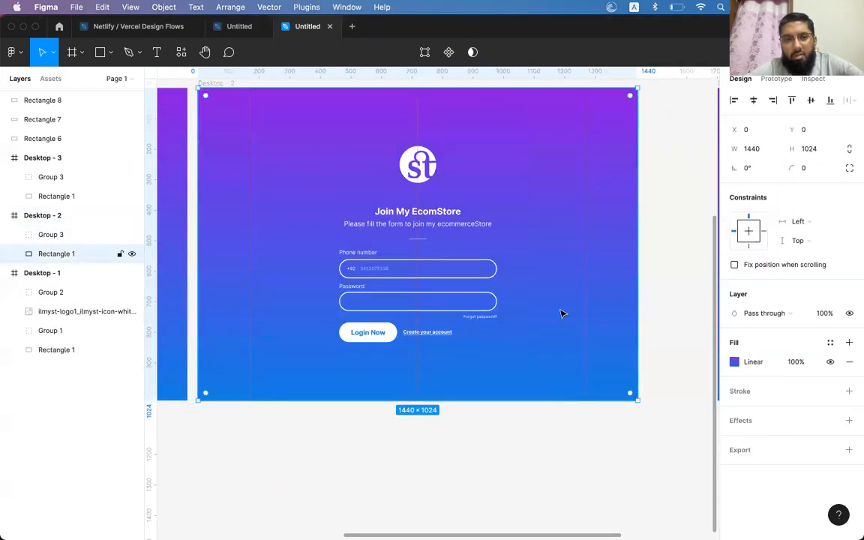